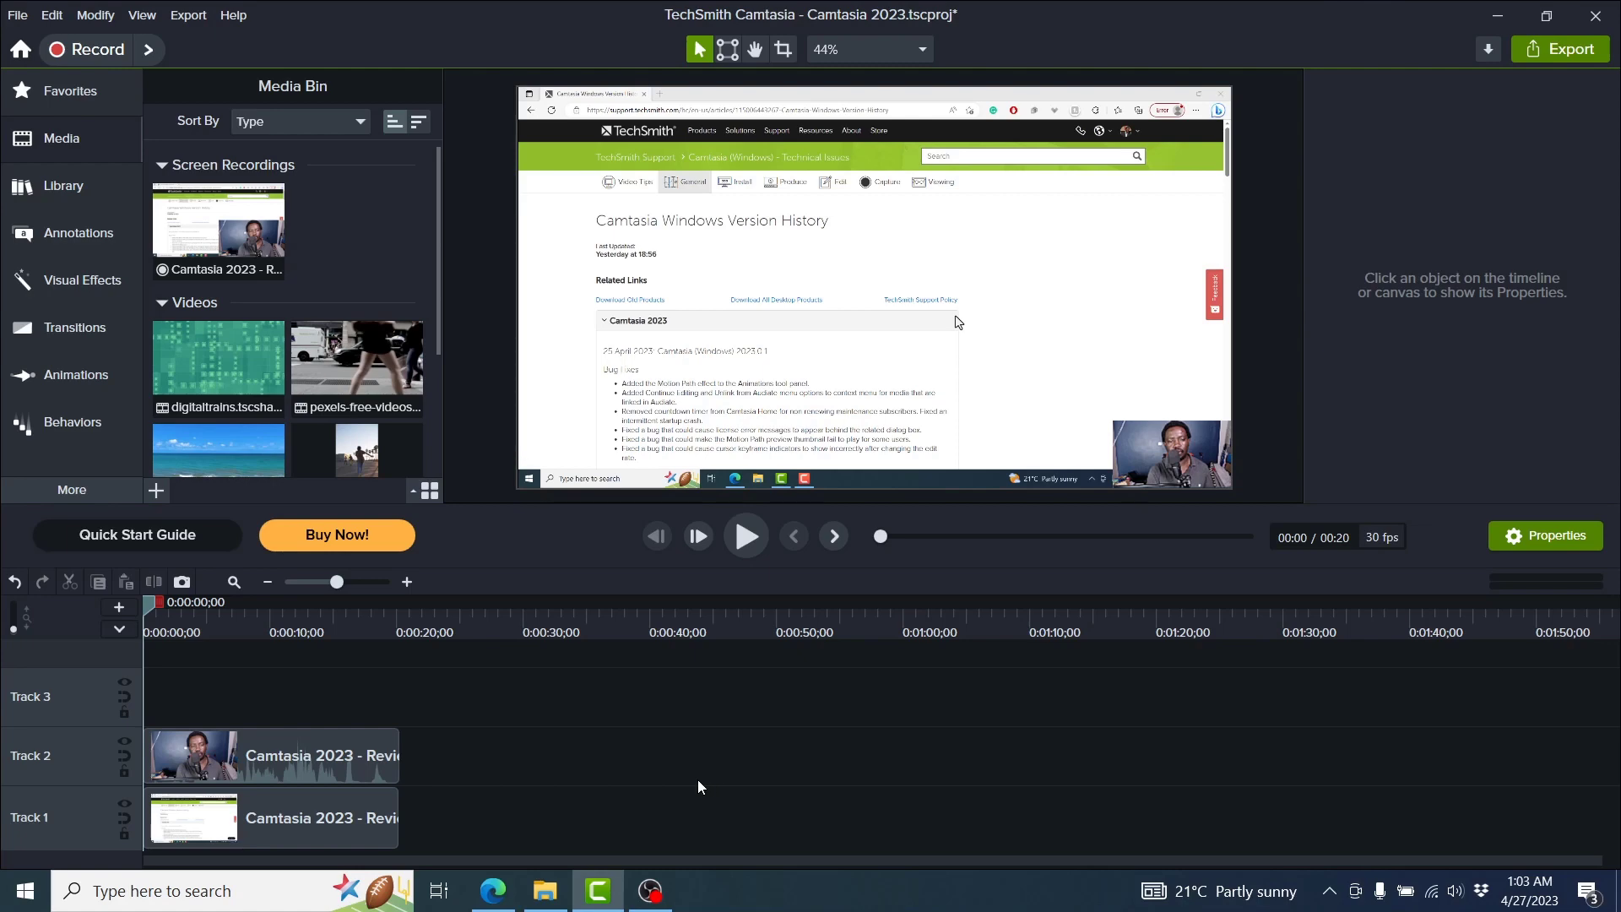
Switch to the Edge browser and read the Camtasia 2023 Cursor features: Cursor Color Effect, Cursor Shadow Effect and the cursor packs.
{"action": "left_click", "coordinate": [502, 895]}
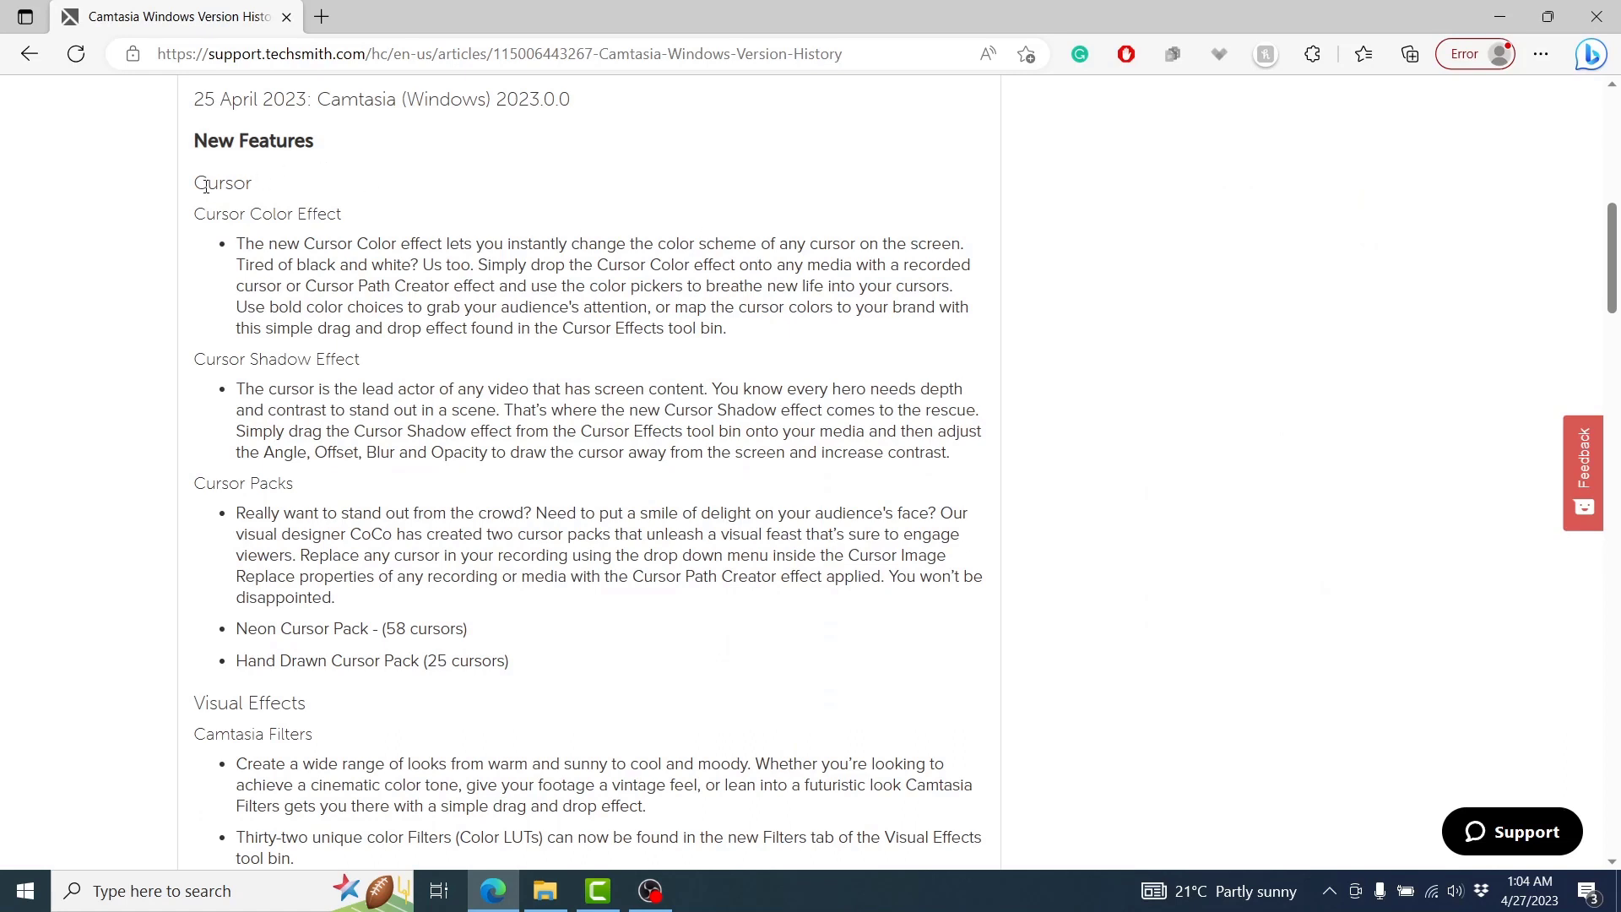
{"action": "left_click_drag", "start_coordinate": [200, 186], "coordinate": [250, 190]}
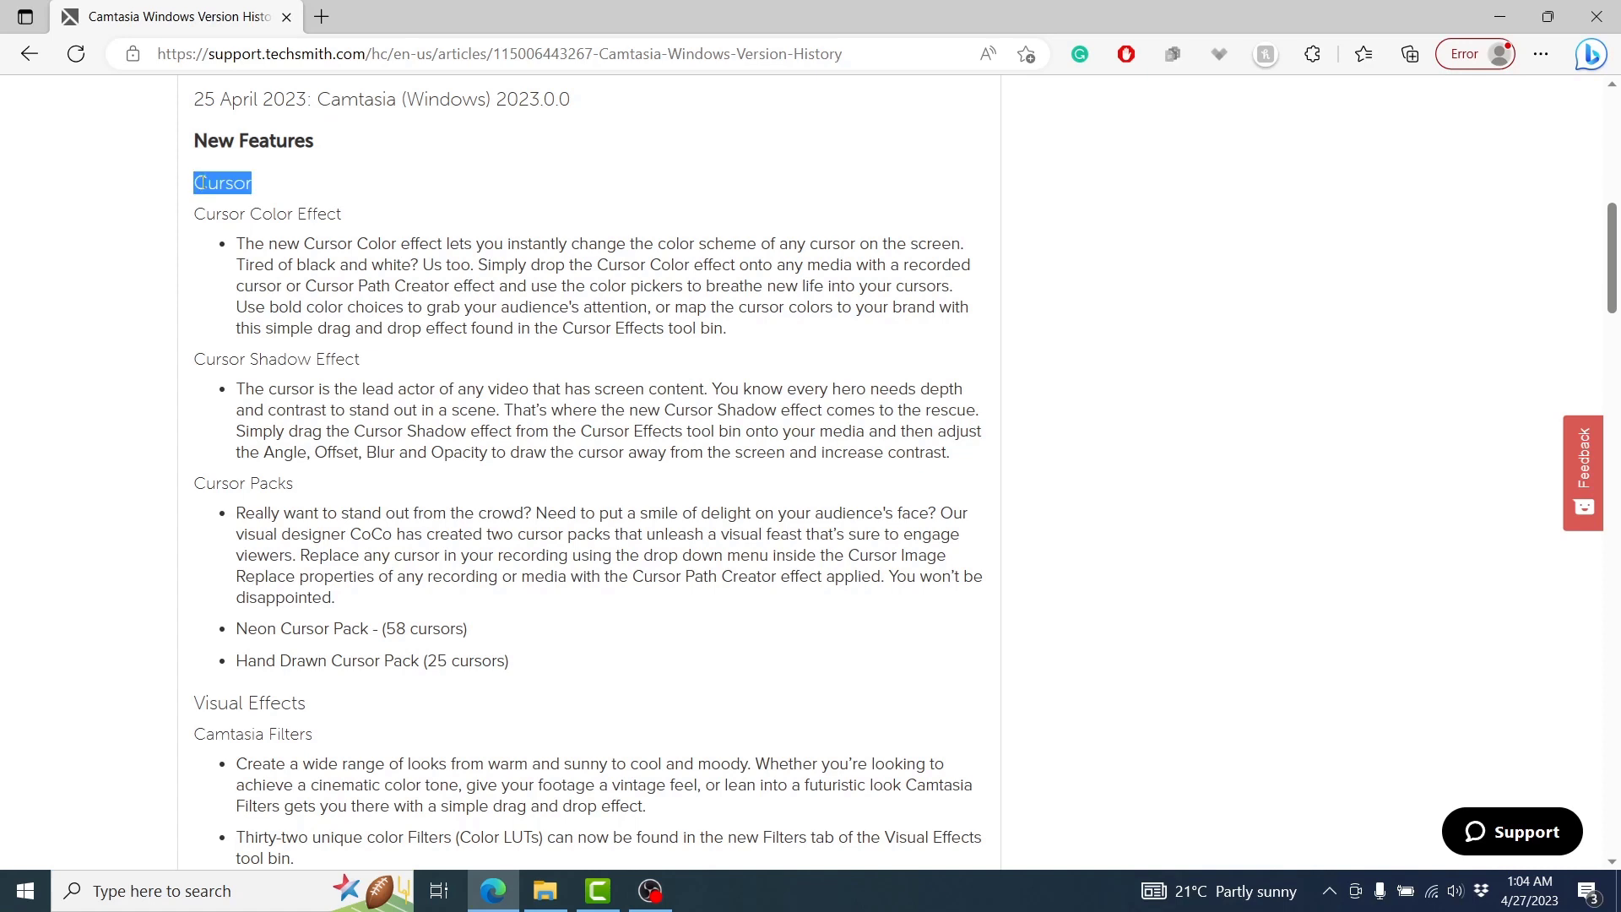
{"action": "left_click", "coordinate": [271, 206]}
{"action": "triple_click", "coordinate": [247, 214]}
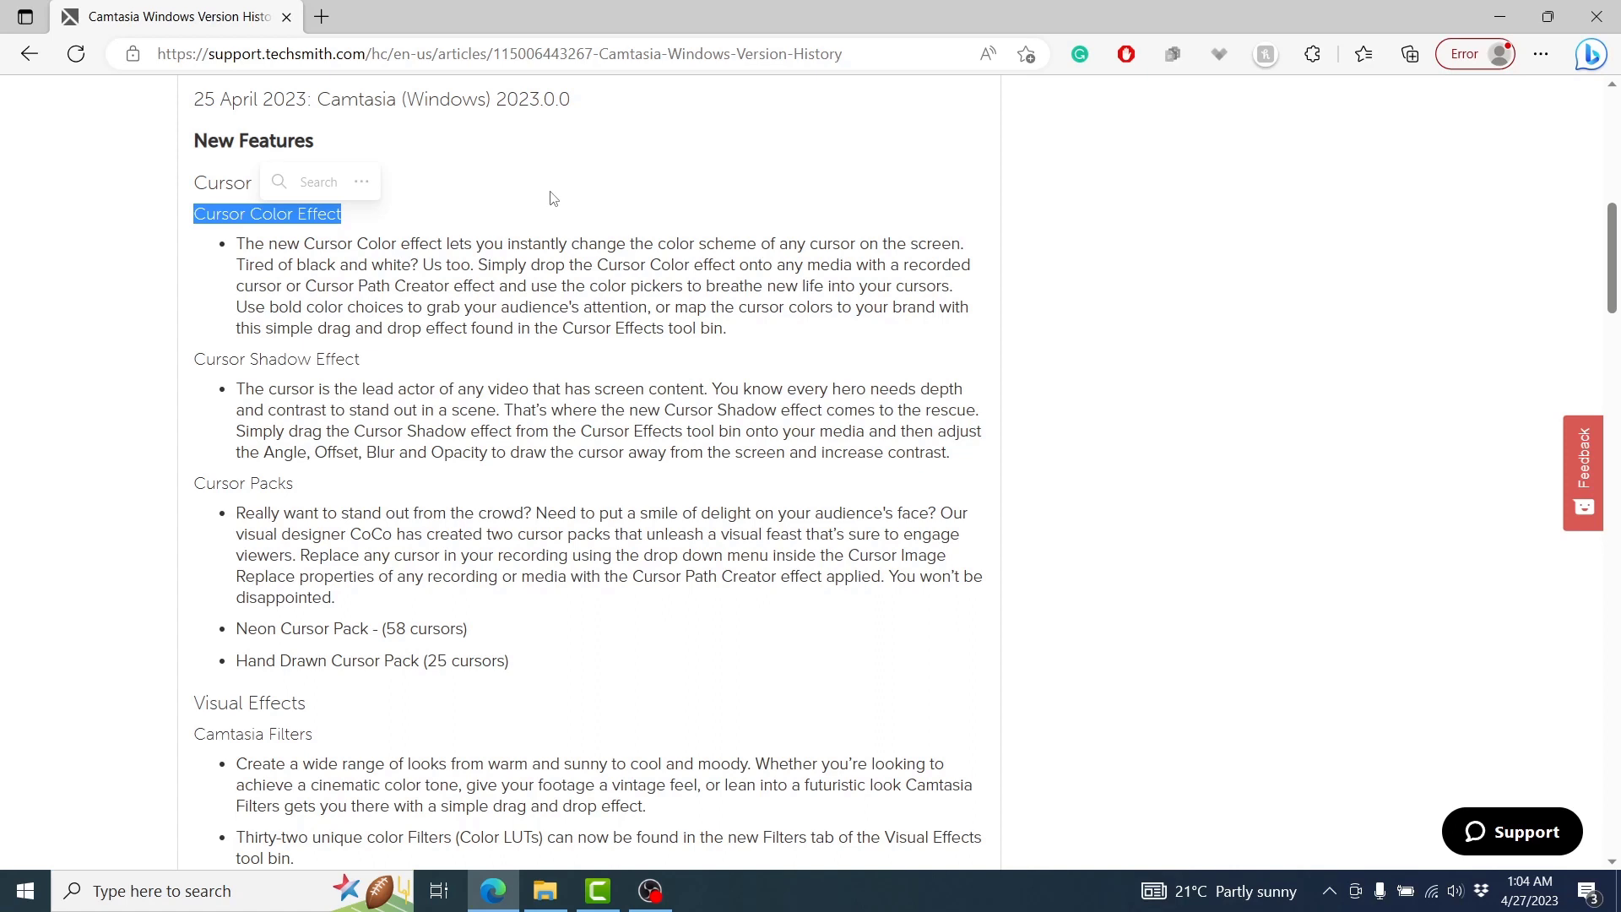
{"action": "triple_click", "coordinate": [241, 363]}
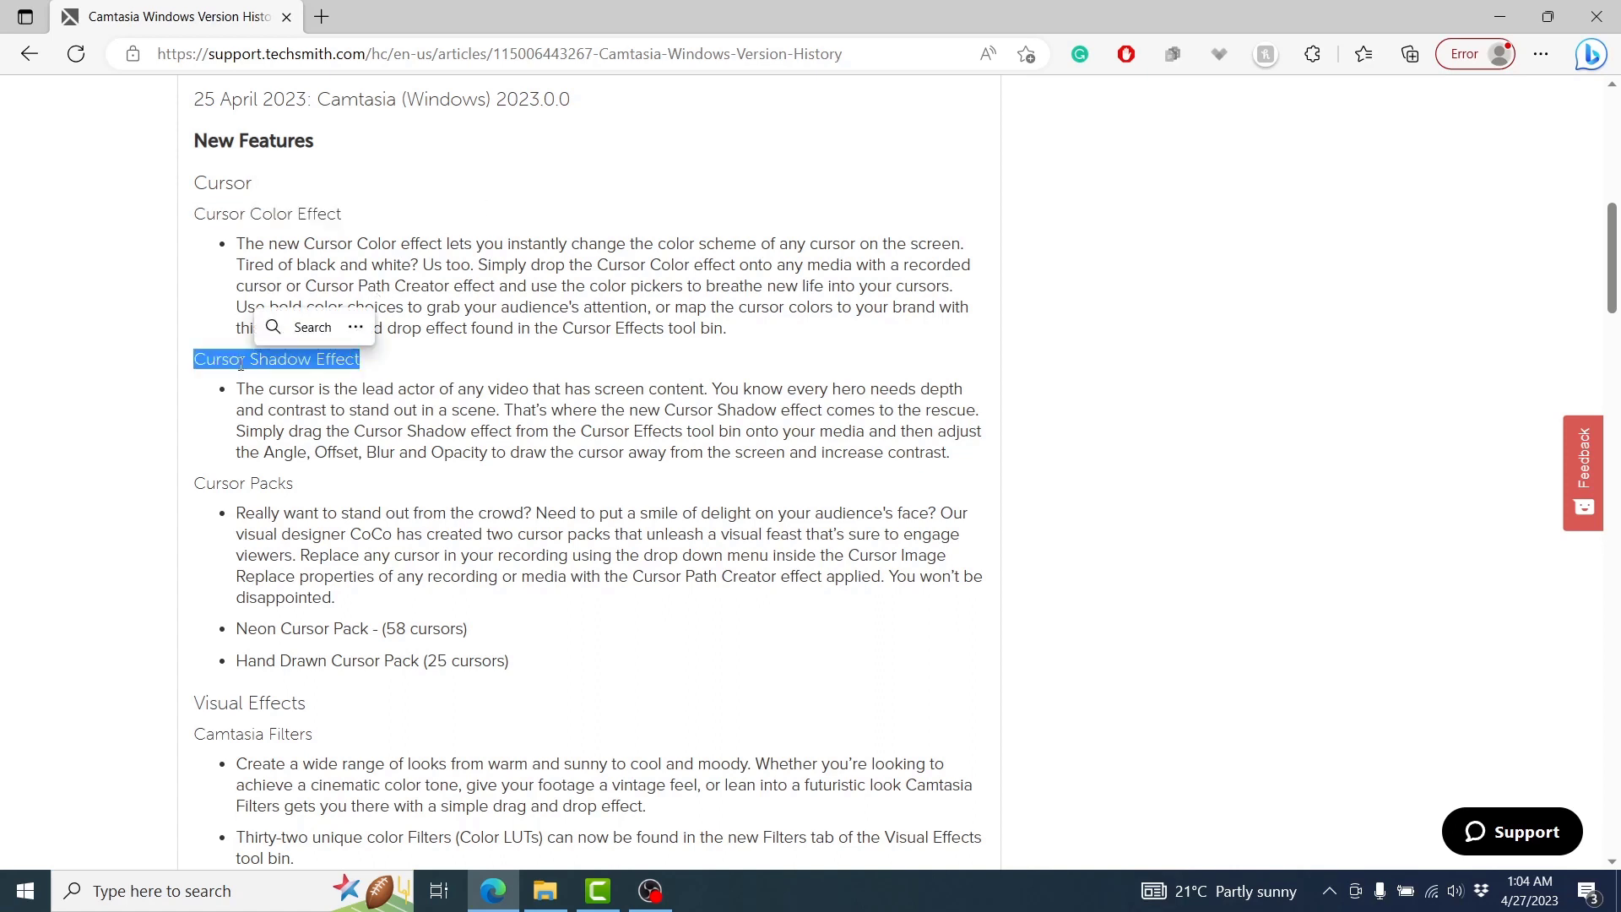
{"action": "double_click", "coordinate": [226, 486]}
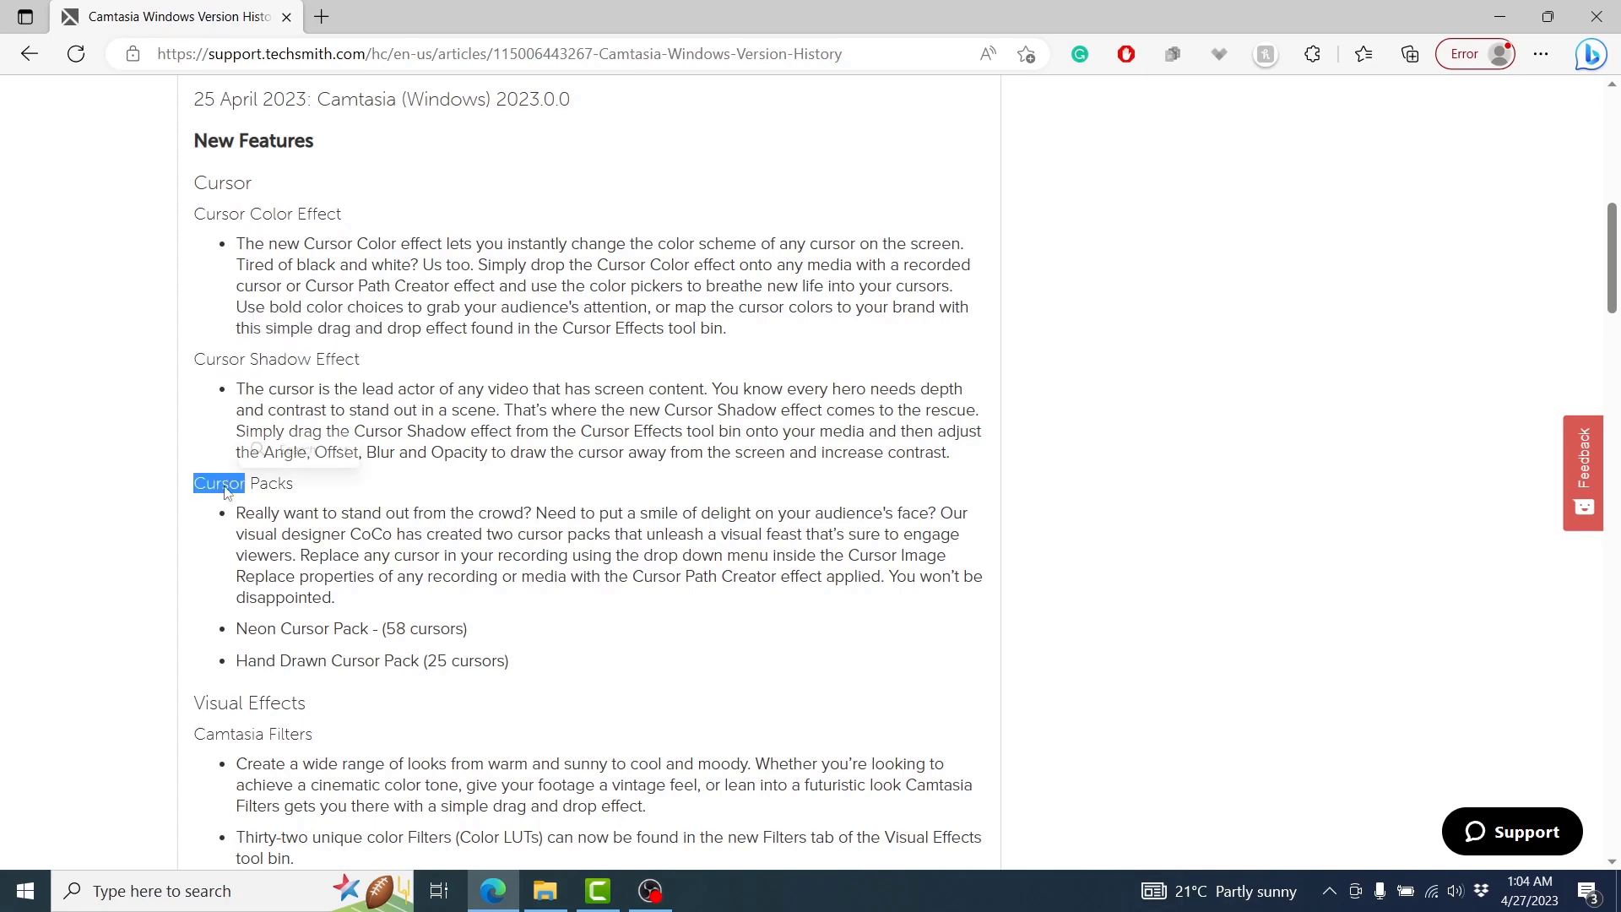
{"action": "double_click", "coordinate": [291, 629]}
{"action": "triple_click", "coordinate": [291, 629]}
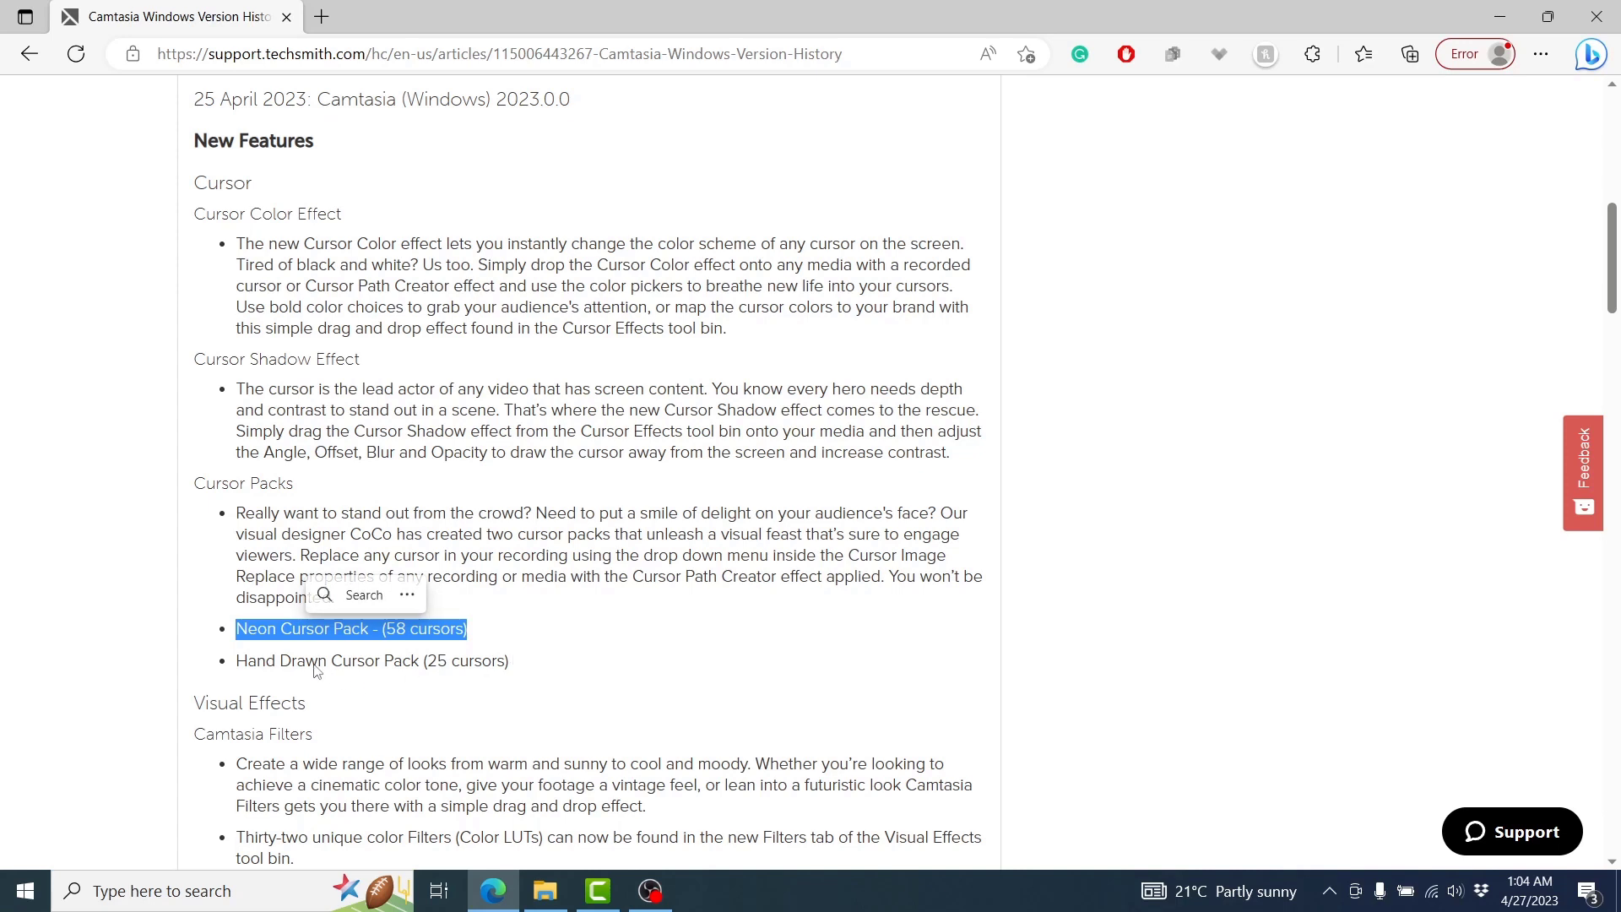
{"action": "left_click", "coordinate": [445, 661]}
{"action": "triple_click", "coordinate": [445, 661]}
{"action": "left_click_drag", "start_coordinate": [385, 629], "coordinate": [393, 625]}
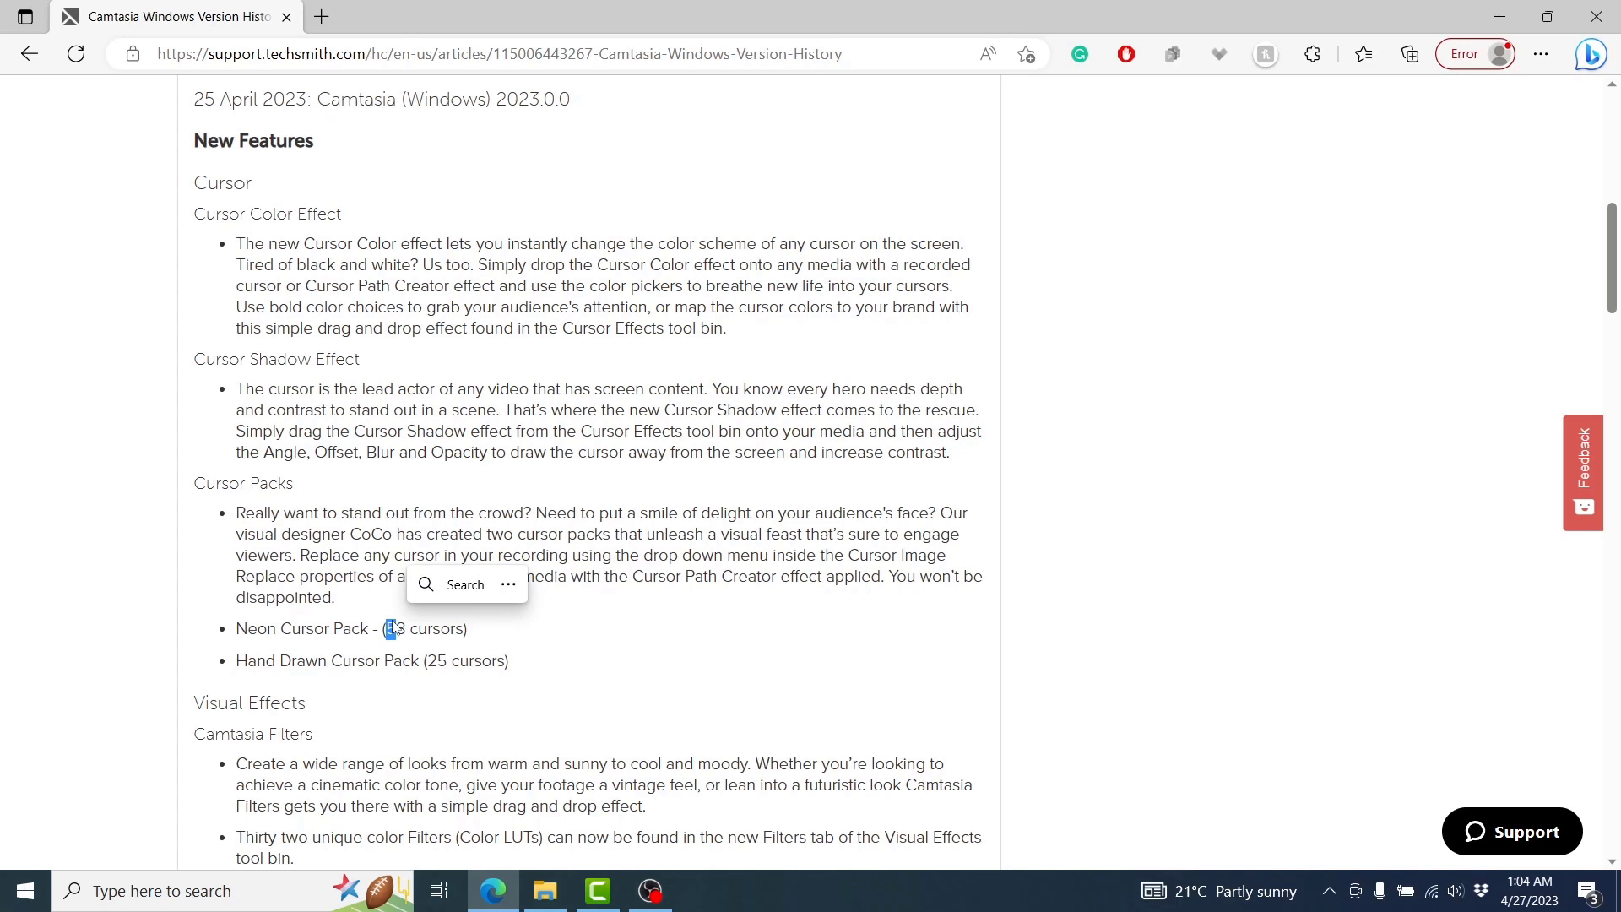
{"action": "left_click", "coordinate": [994, 589]}
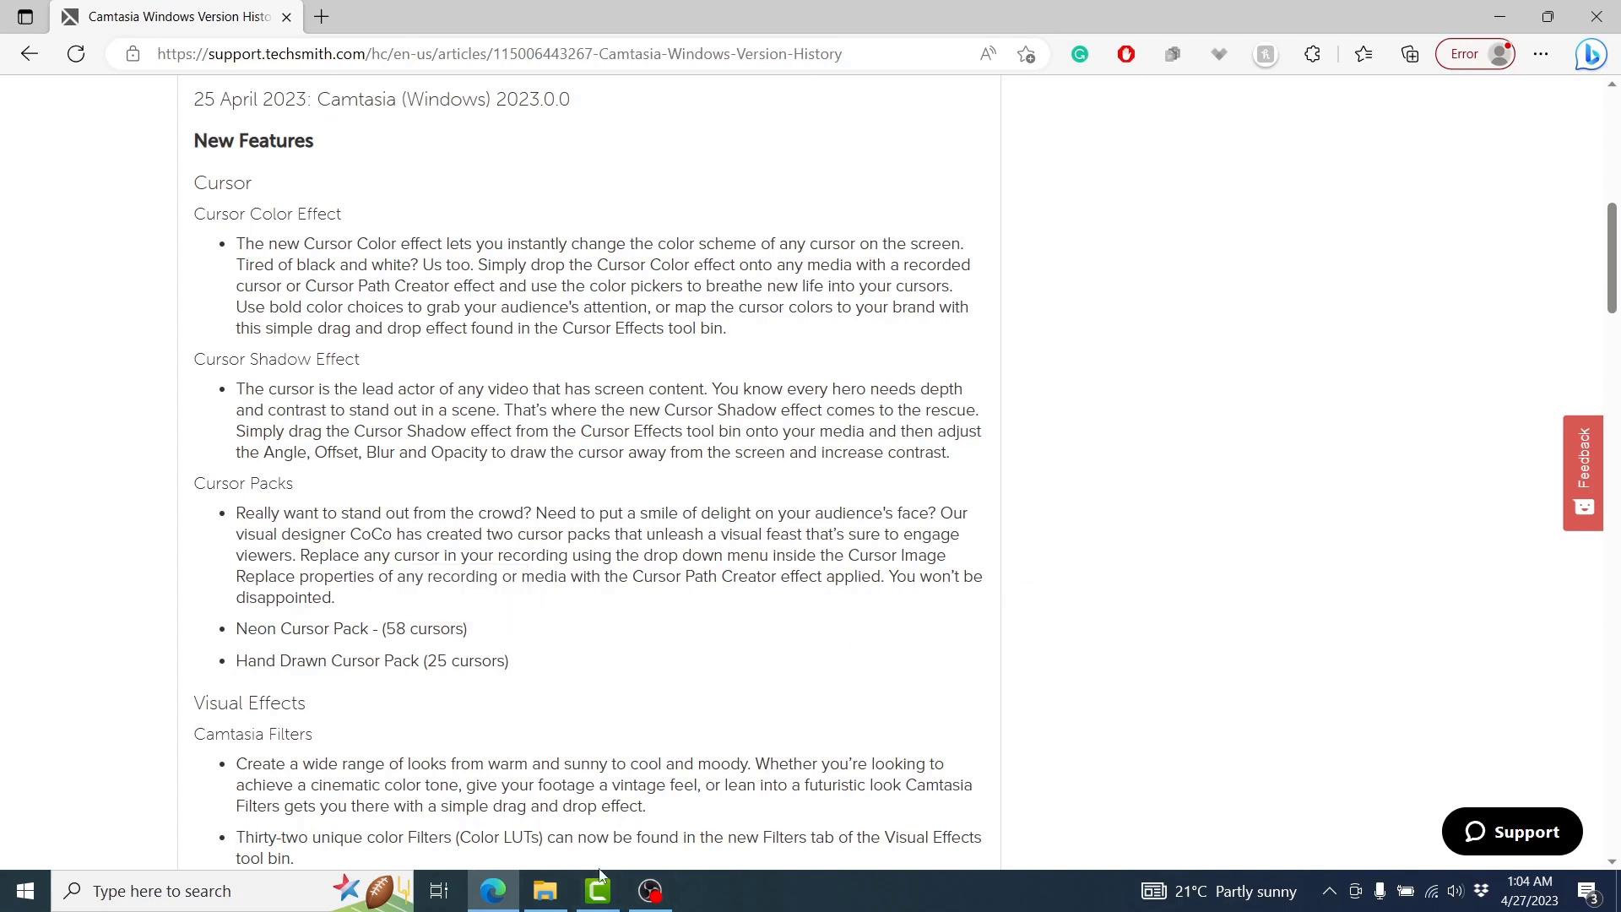
Switch to Camtasia, fit the timeline to the project and apply the Cursor Color effect to the screen recording clip on Track 1.
{"action": "left_click", "coordinate": [597, 892]}
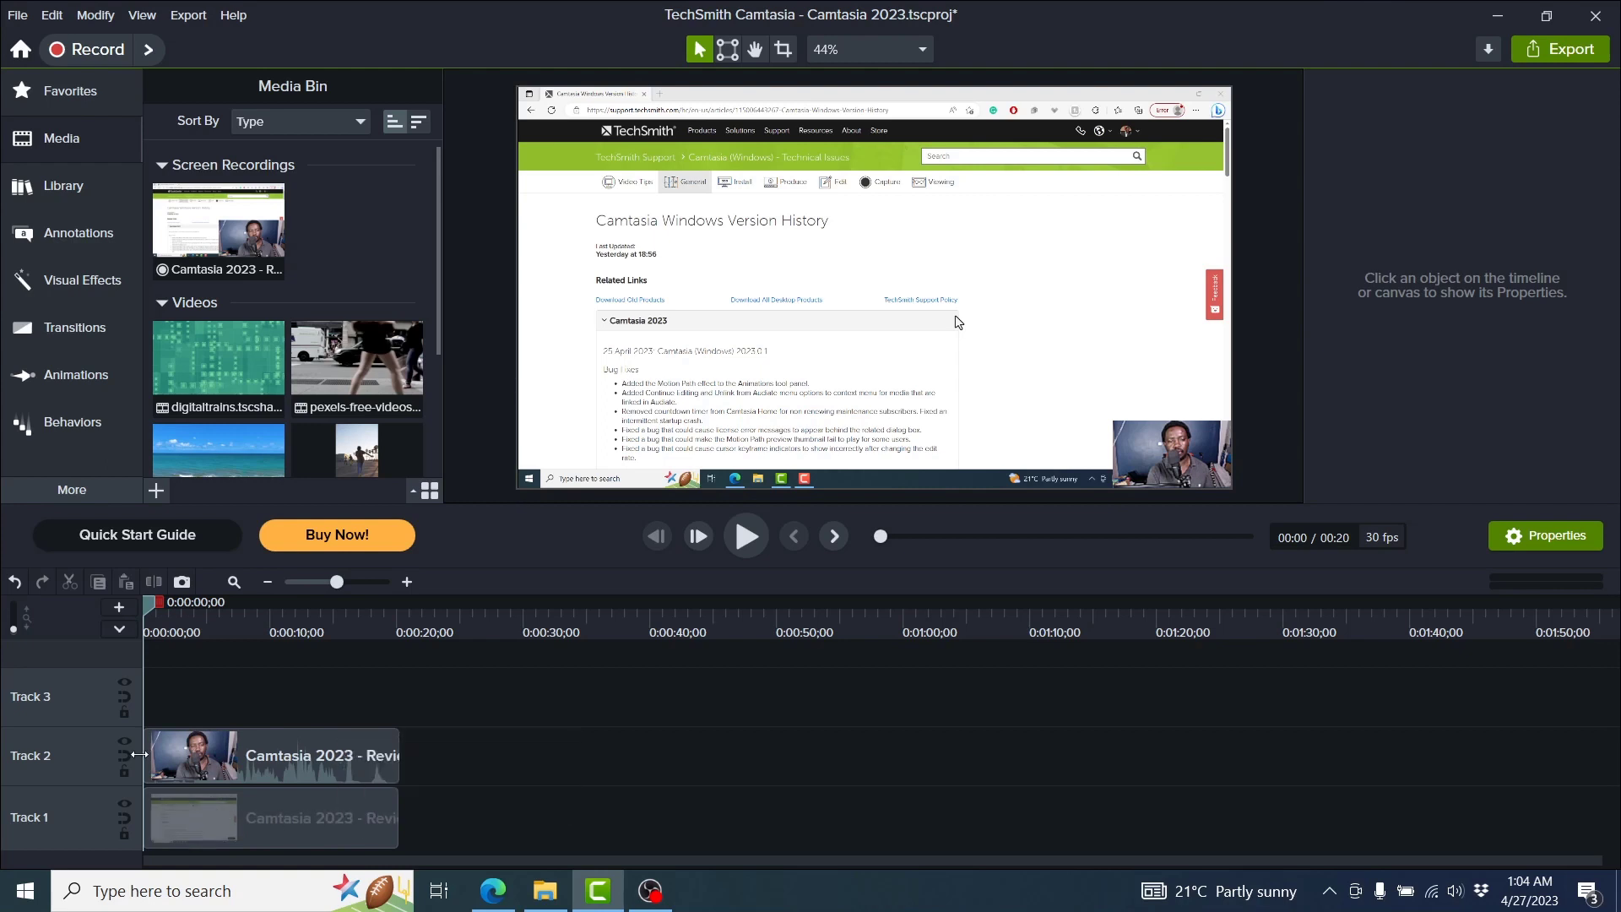
{"action": "left_click", "coordinate": [234, 582]}
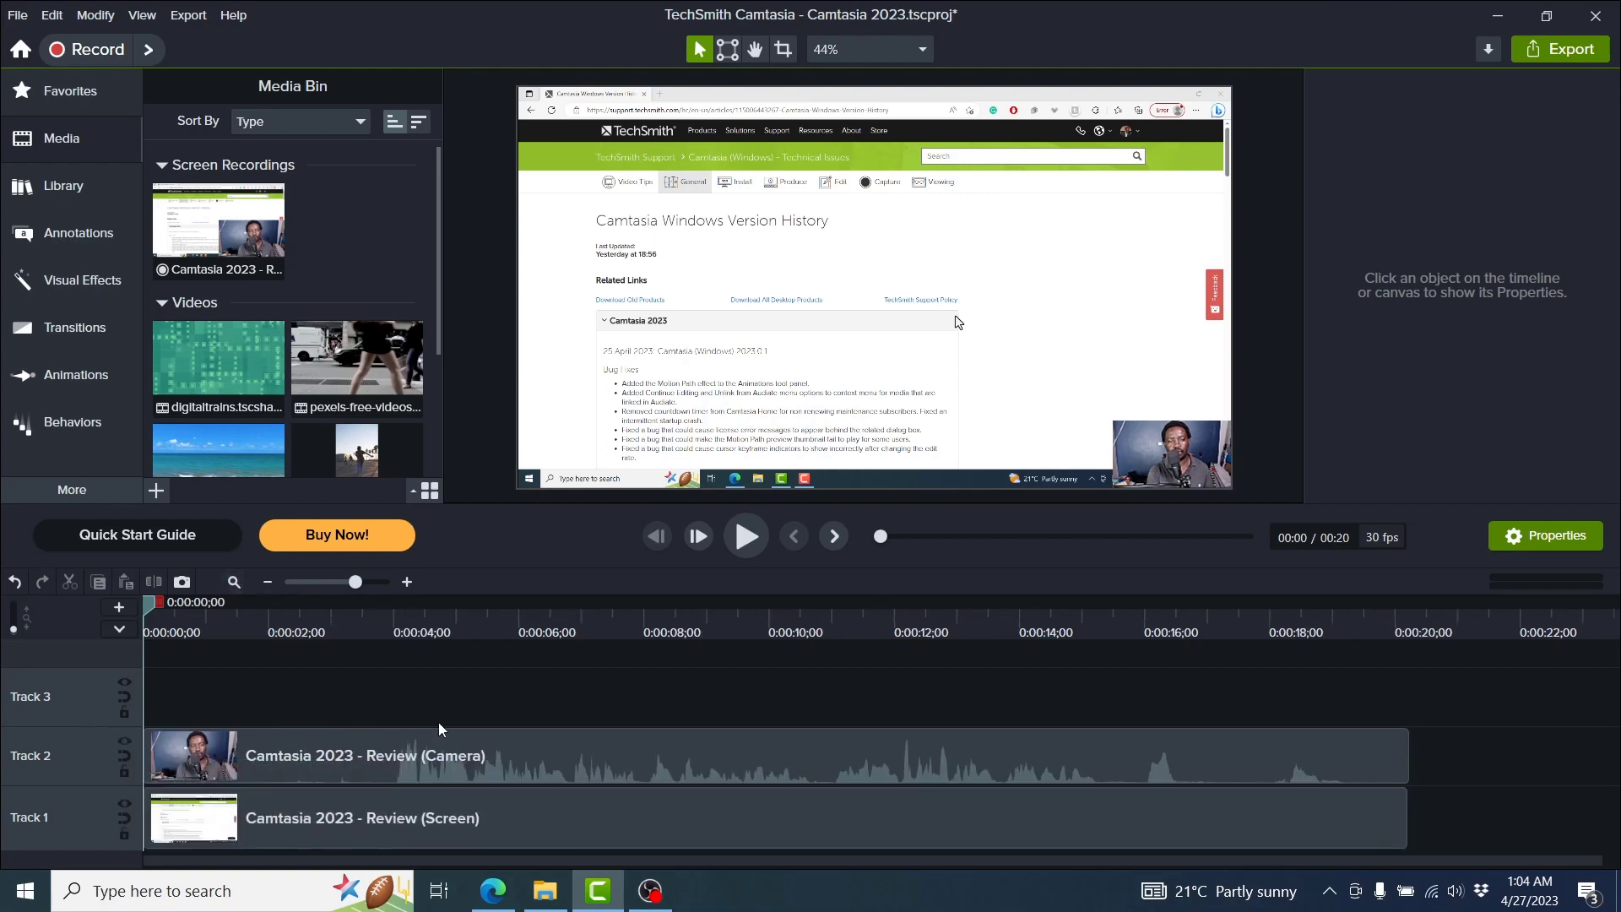
{"action": "left_click", "coordinate": [496, 829]}
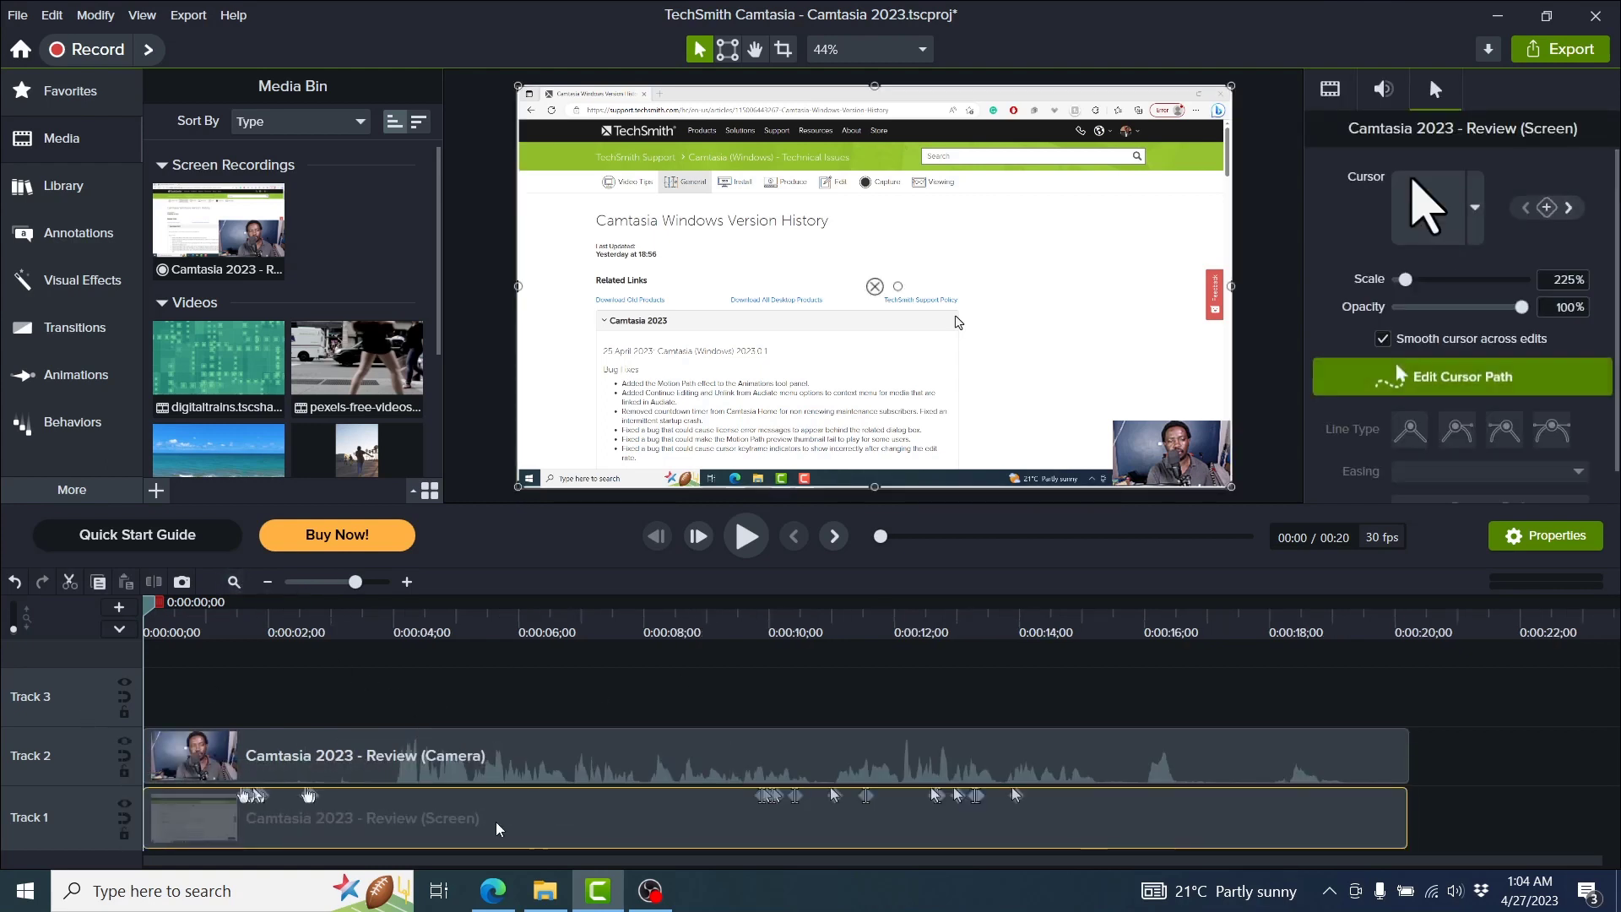
{"action": "left_click", "coordinate": [72, 491]}
{"action": "left_click", "coordinate": [236, 487]}
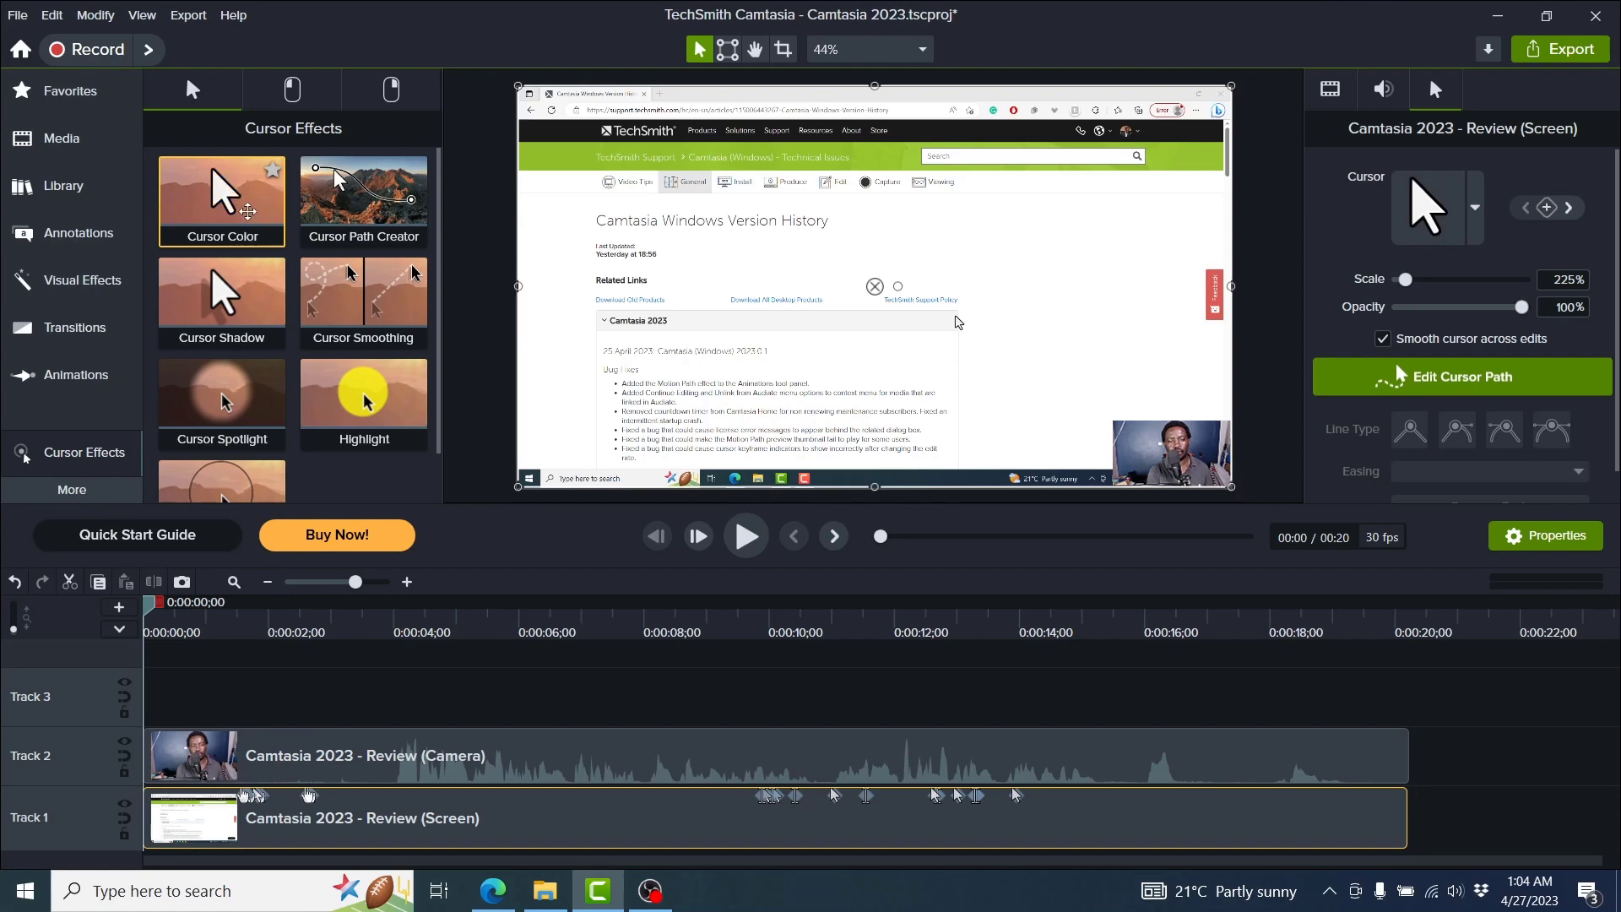
{"action": "left_click_drag", "start_coordinate": [198, 197], "coordinate": [460, 817]}
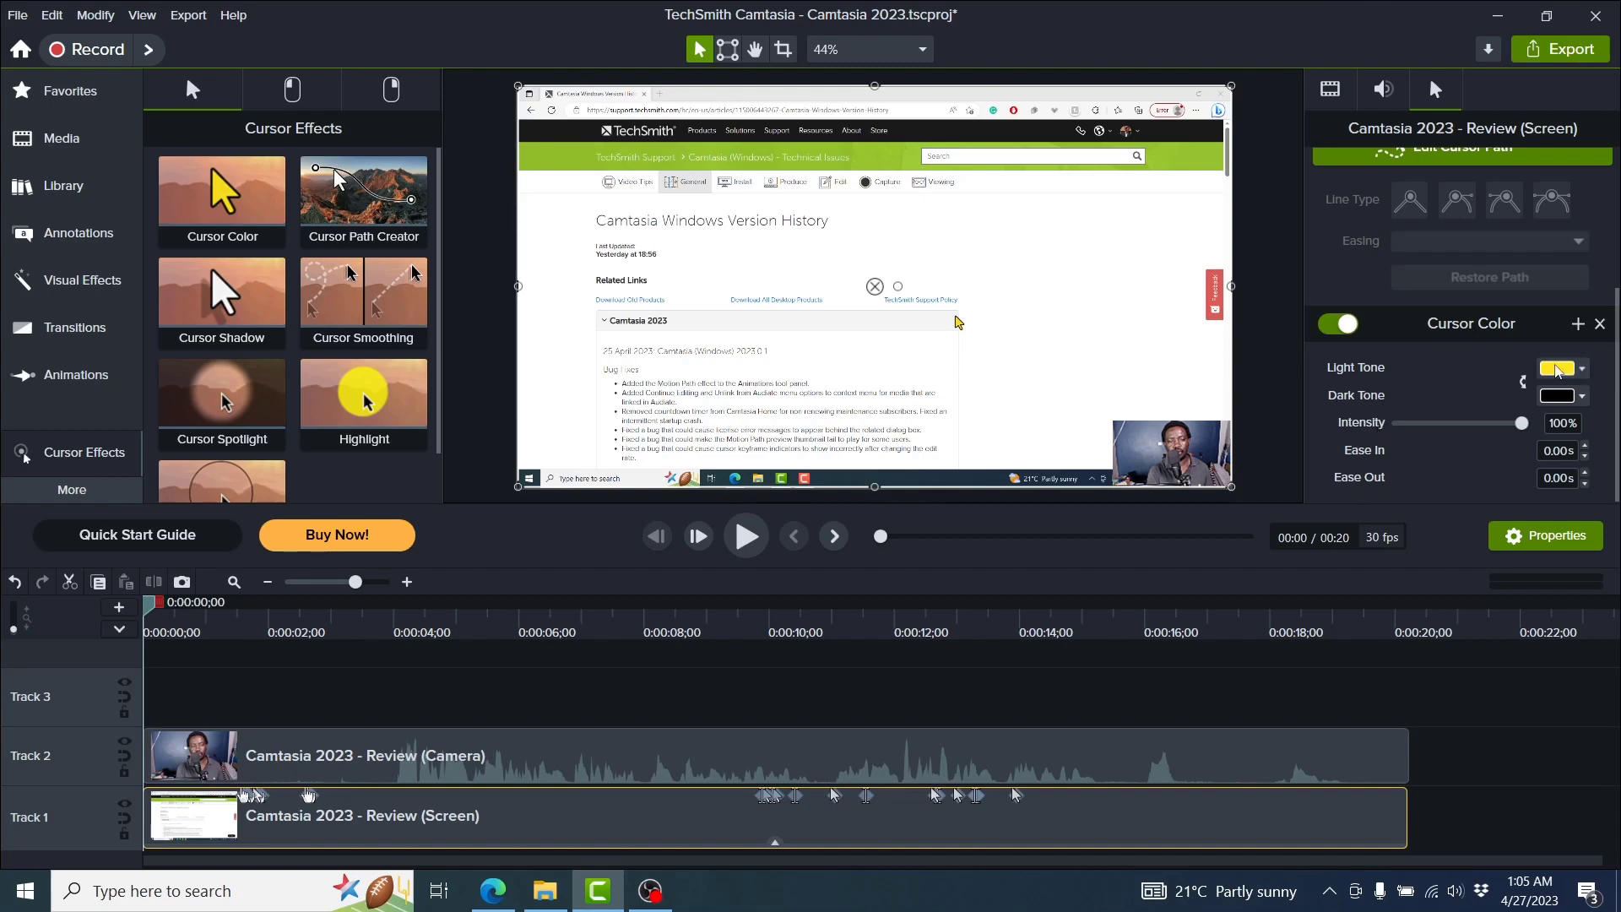
Set the Cursor Color light tone to pink #FF1FA8 and enlarge the cursor's scale to 1,101%.
{"action": "left_click", "coordinate": [1562, 369]}
{"action": "left_click", "coordinate": [1579, 473]}
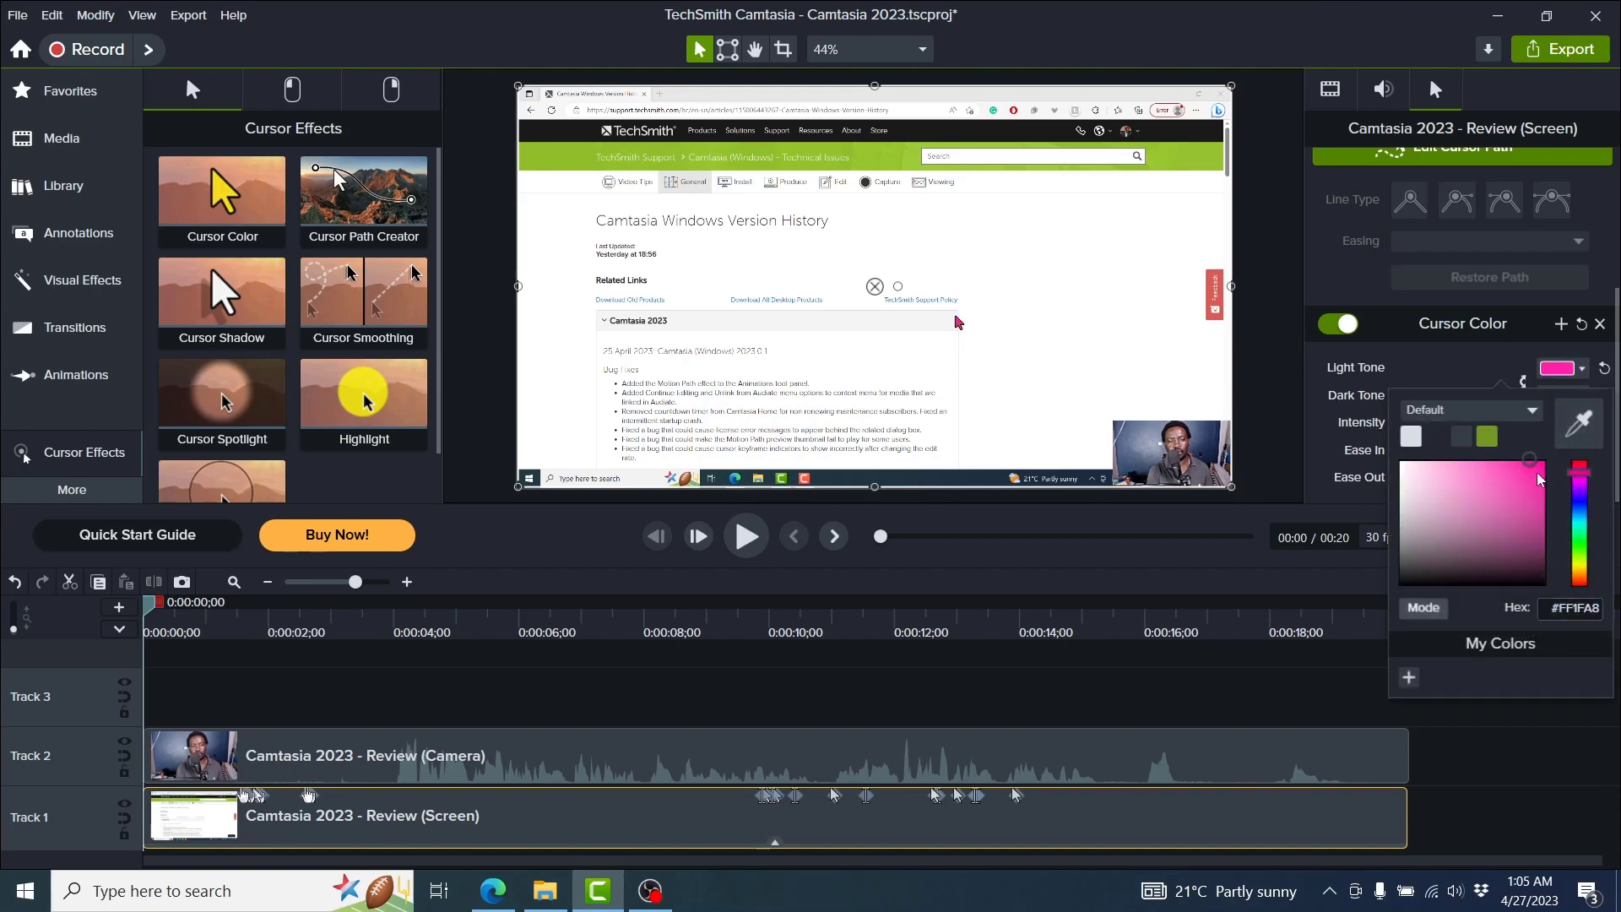
{"action": "left_click", "coordinate": [1466, 369]}
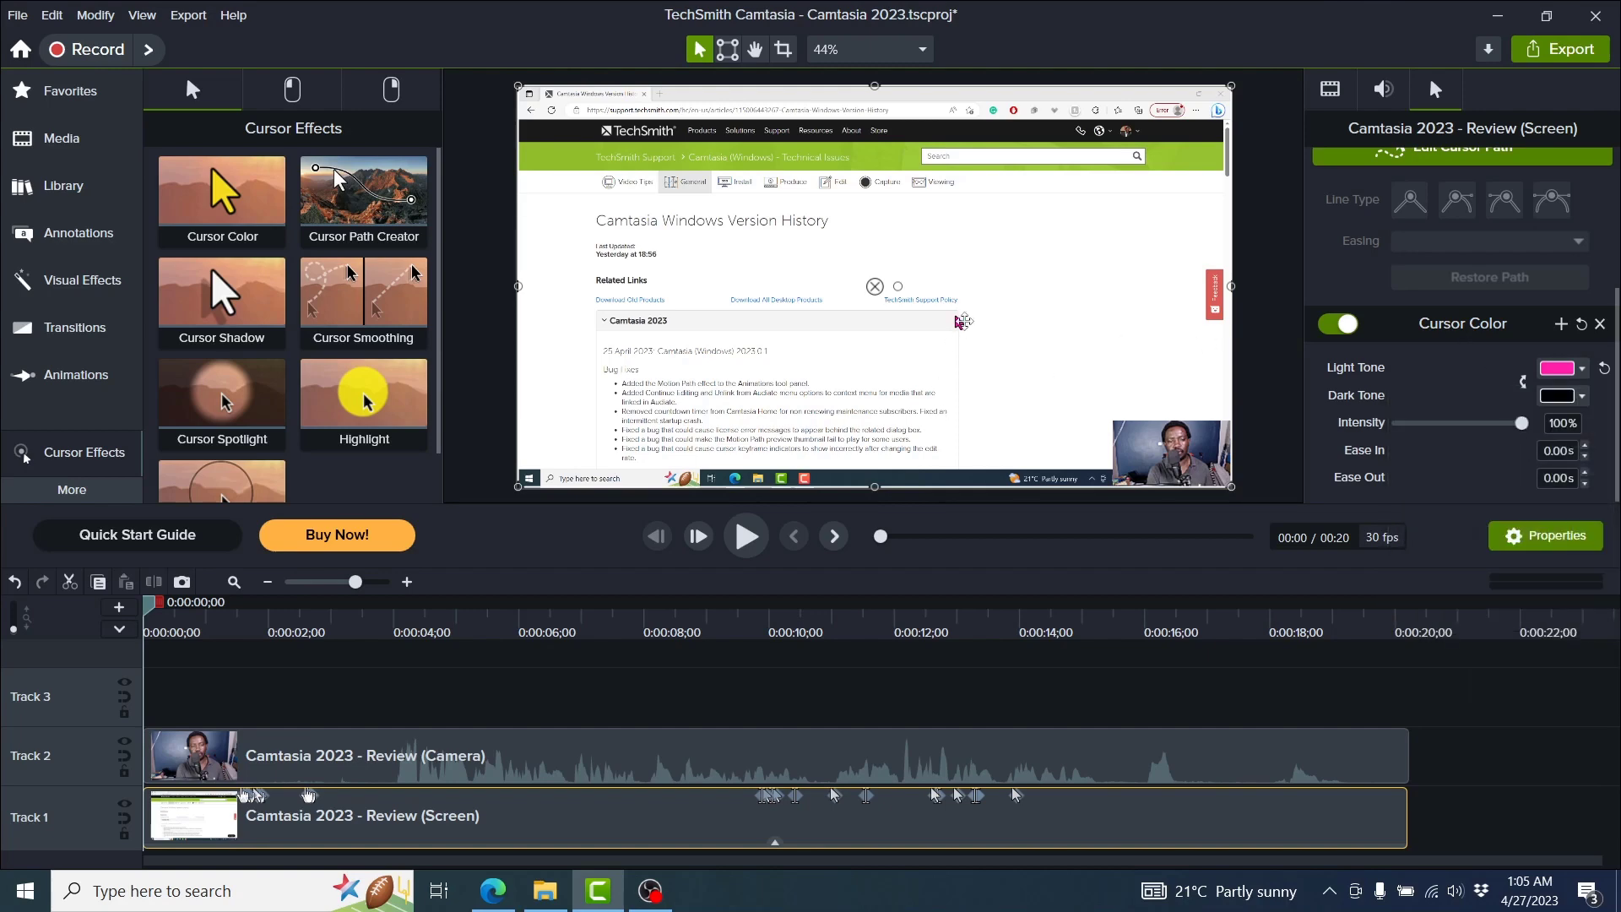
{"action": "scroll", "coordinate": [1614, 324], "scroll_direction": "up", "scroll_amount": 5}
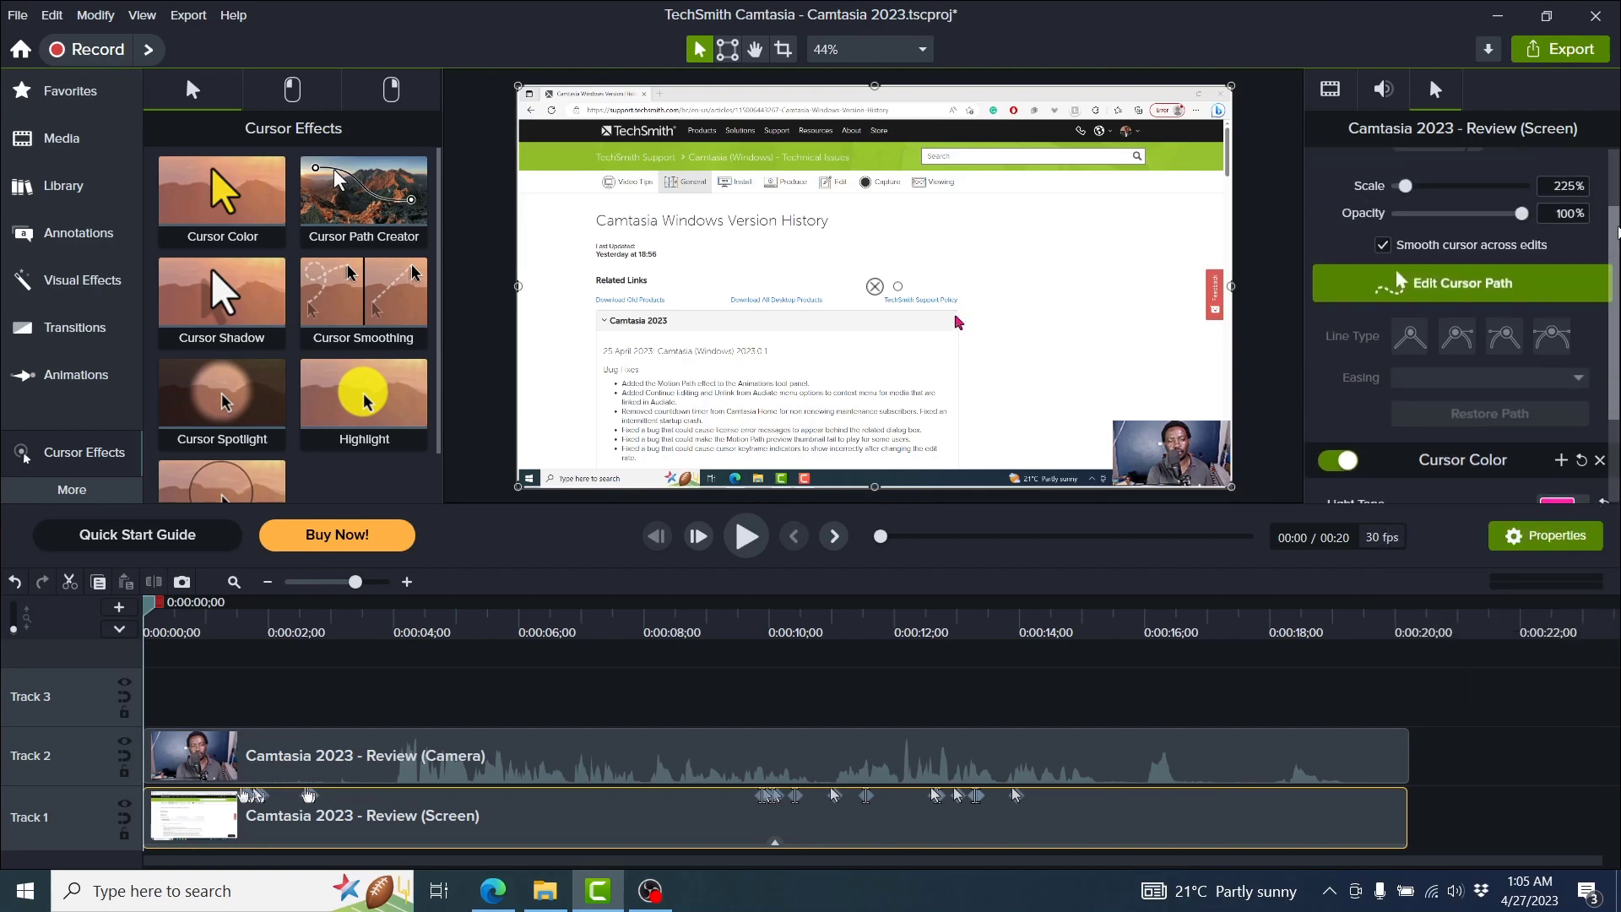
{"action": "left_click_drag", "start_coordinate": [1410, 280], "coordinate": [1469, 300]}
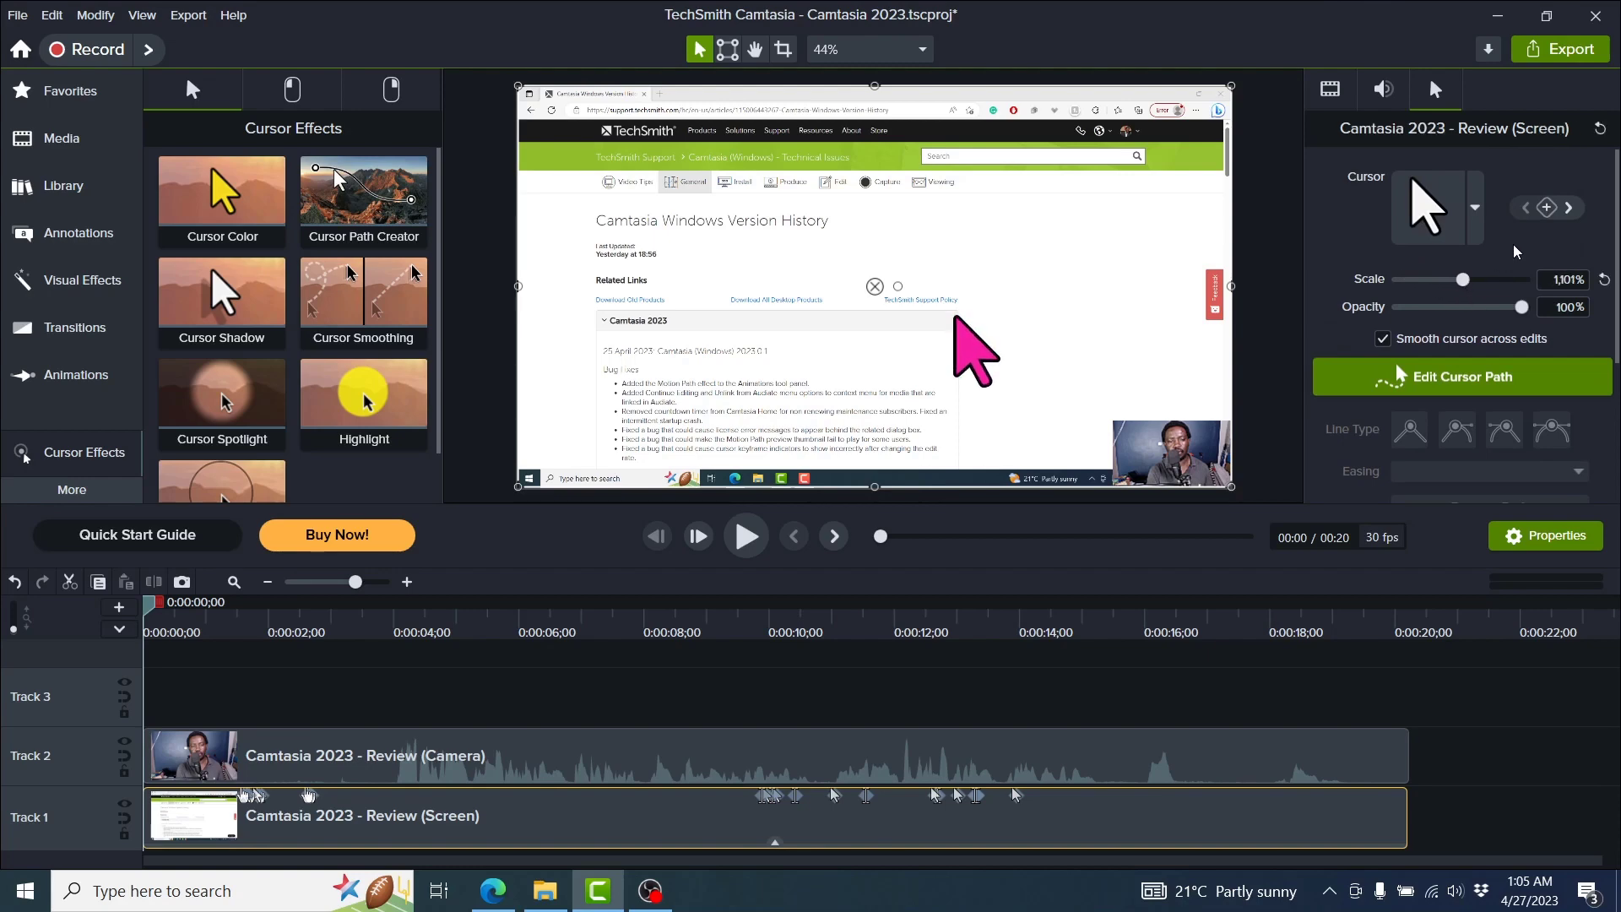
Set the Cursor Color dark tone to the default palette's green and swap the light and dark tones.
{"action": "scroll", "coordinate": [1614, 253], "scroll_direction": "down", "scroll_amount": 4}
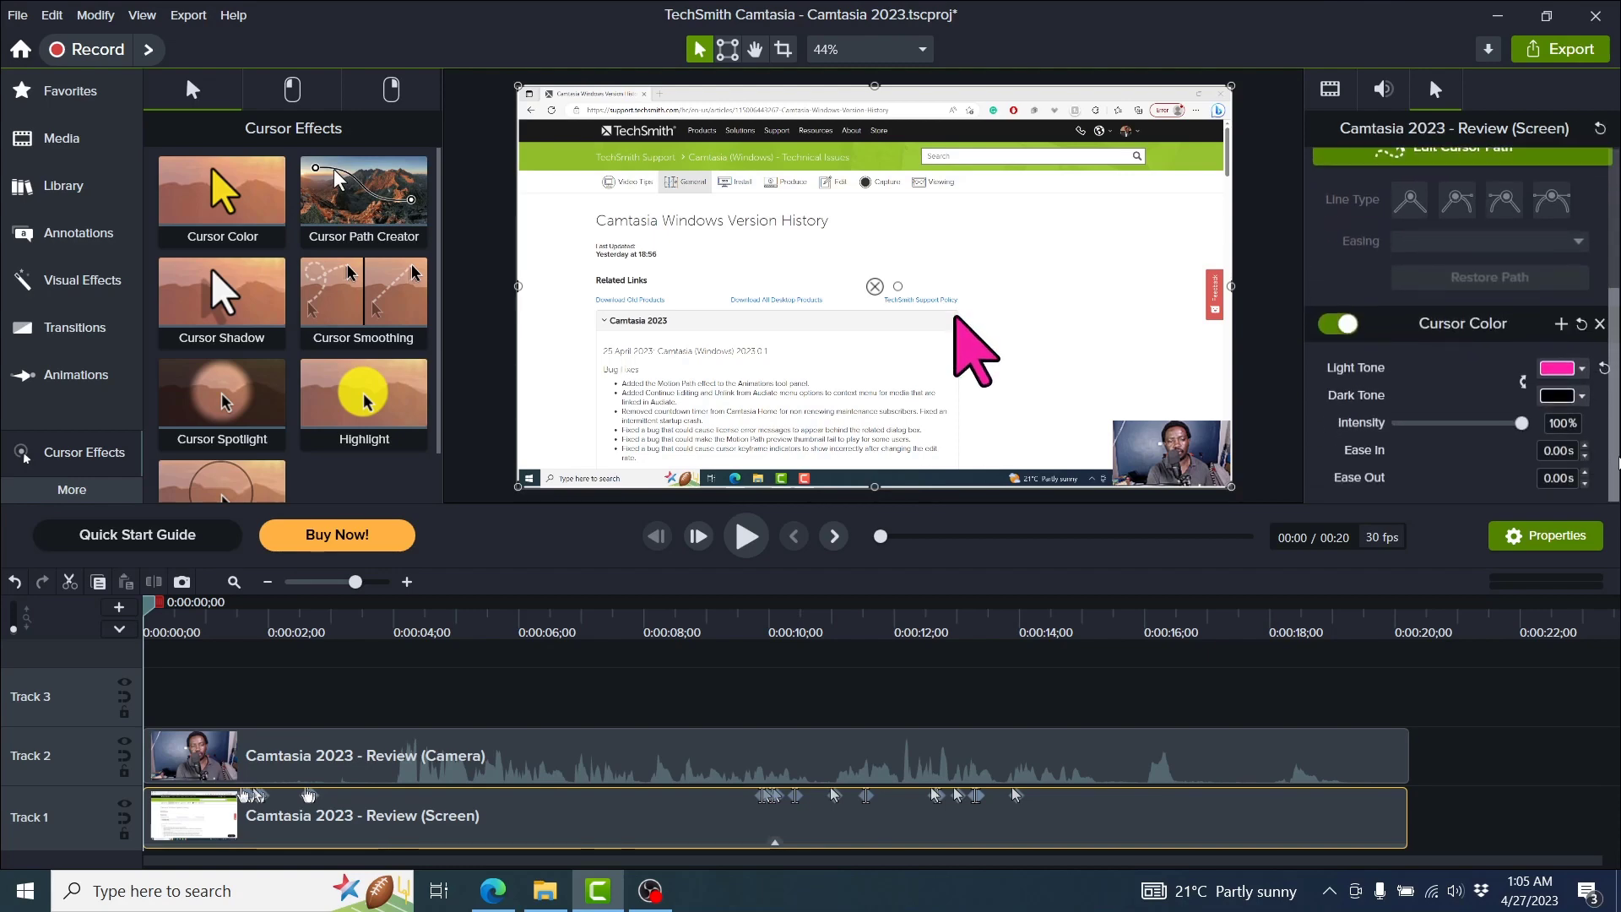
{"action": "left_click", "coordinate": [1556, 397]}
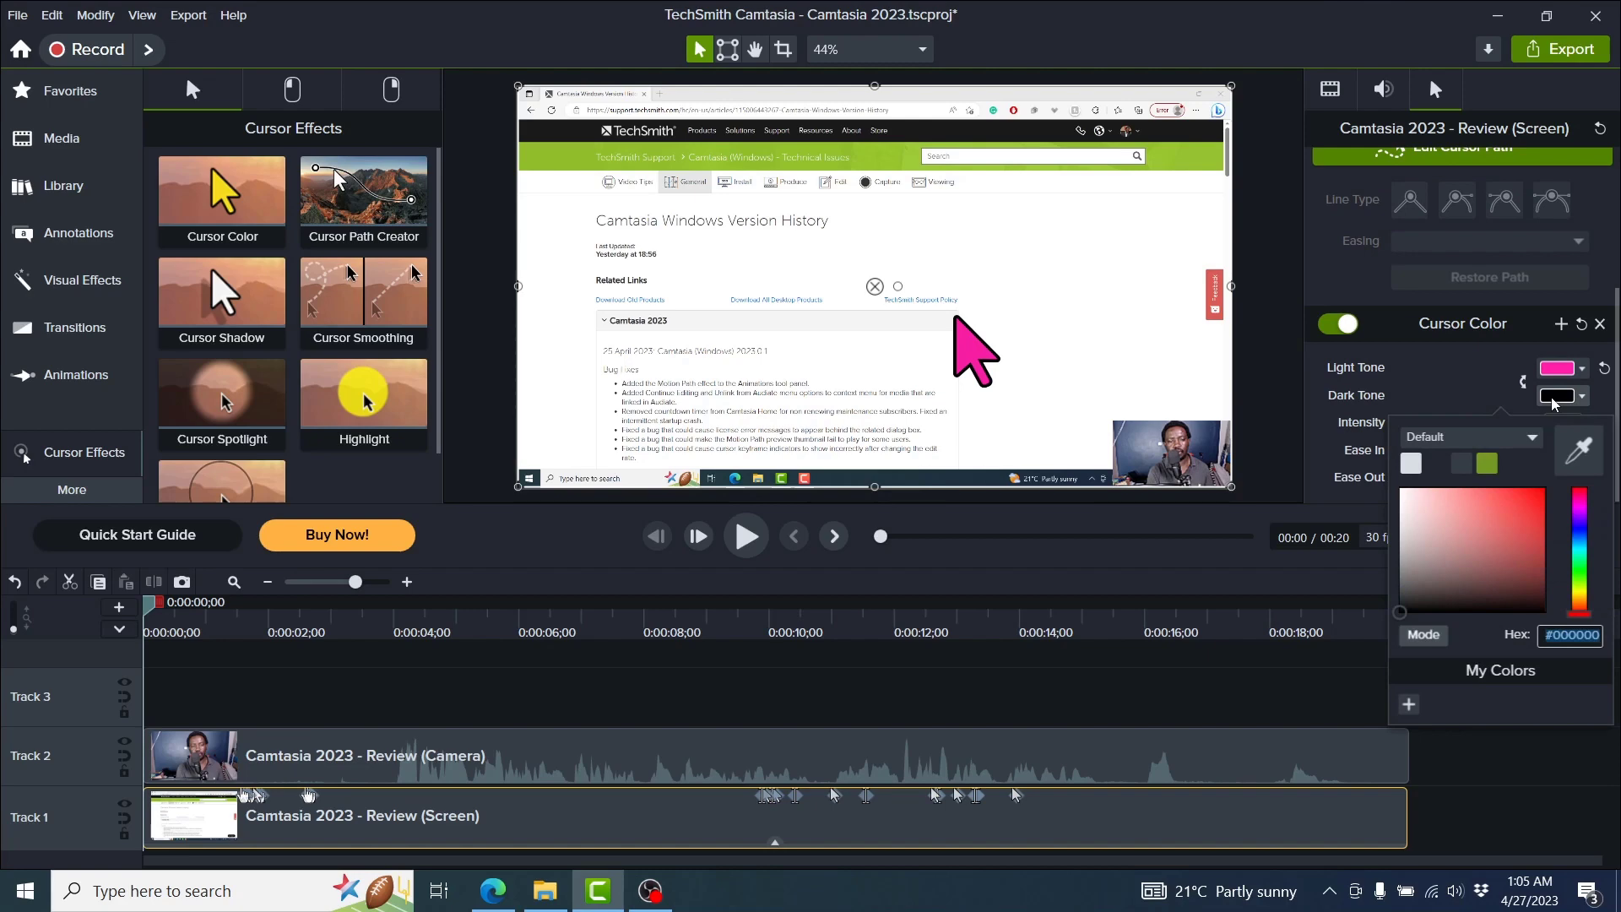
{"action": "left_click", "coordinate": [1489, 466]}
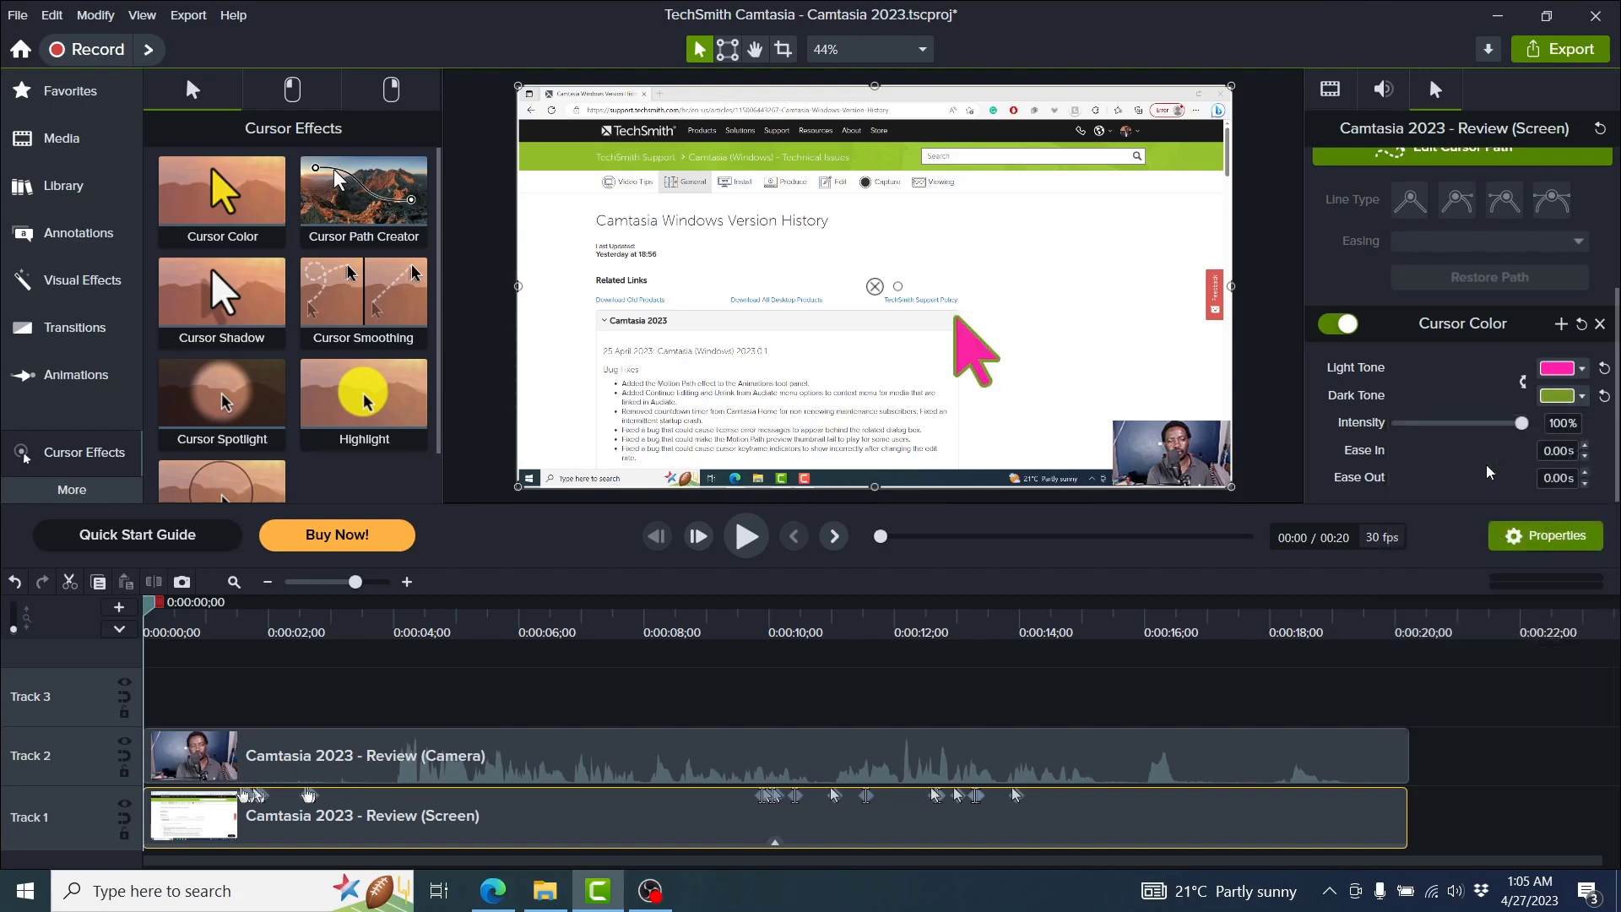
{"action": "left_click", "coordinate": [1524, 383]}
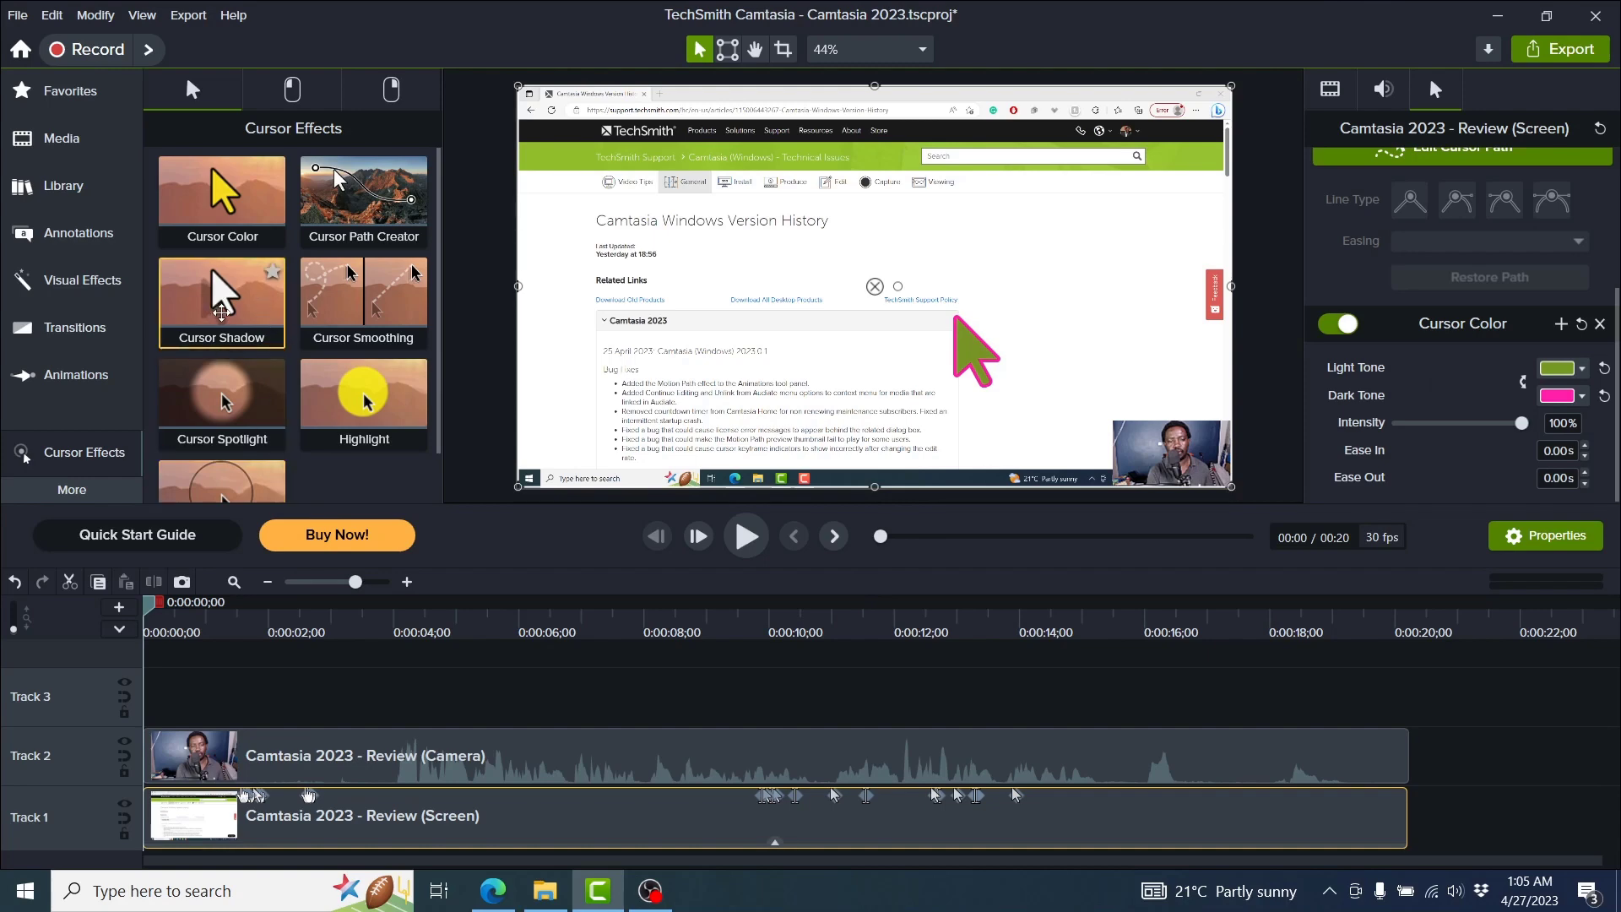
Apply Cursor Shadow to the Track 1 screen recording with a 45° angle, offset 7, opacity 12% and blur 0.
{"action": "left_click_drag", "start_coordinate": [212, 308], "coordinate": [608, 815]}
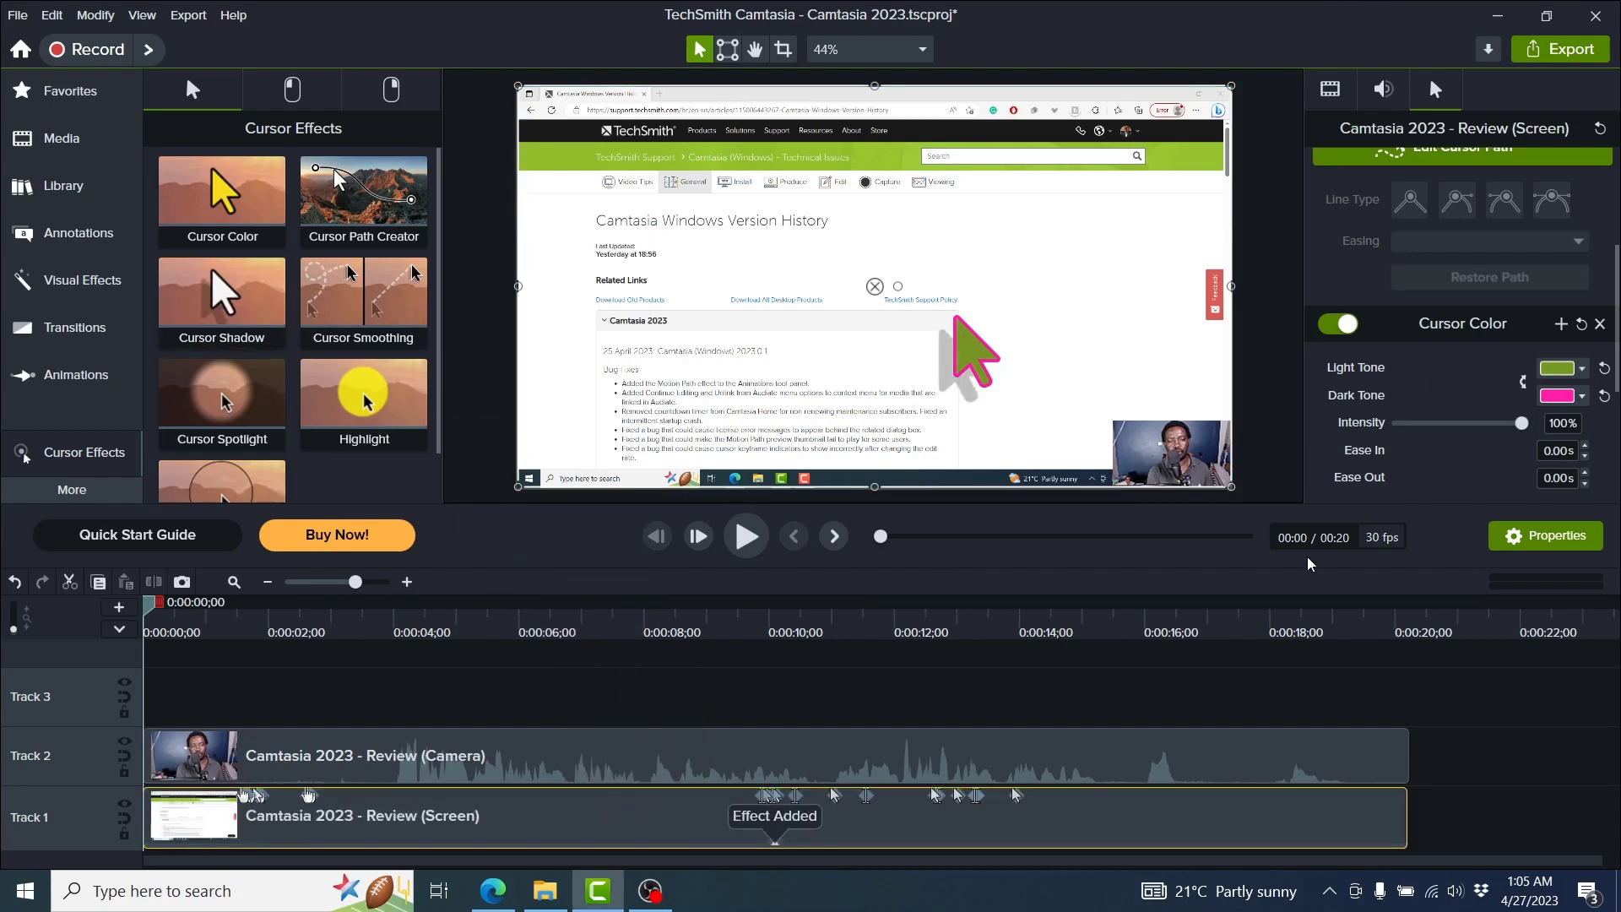
{"action": "scroll", "coordinate": [1617, 397], "scroll_direction": "down", "scroll_amount": 3}
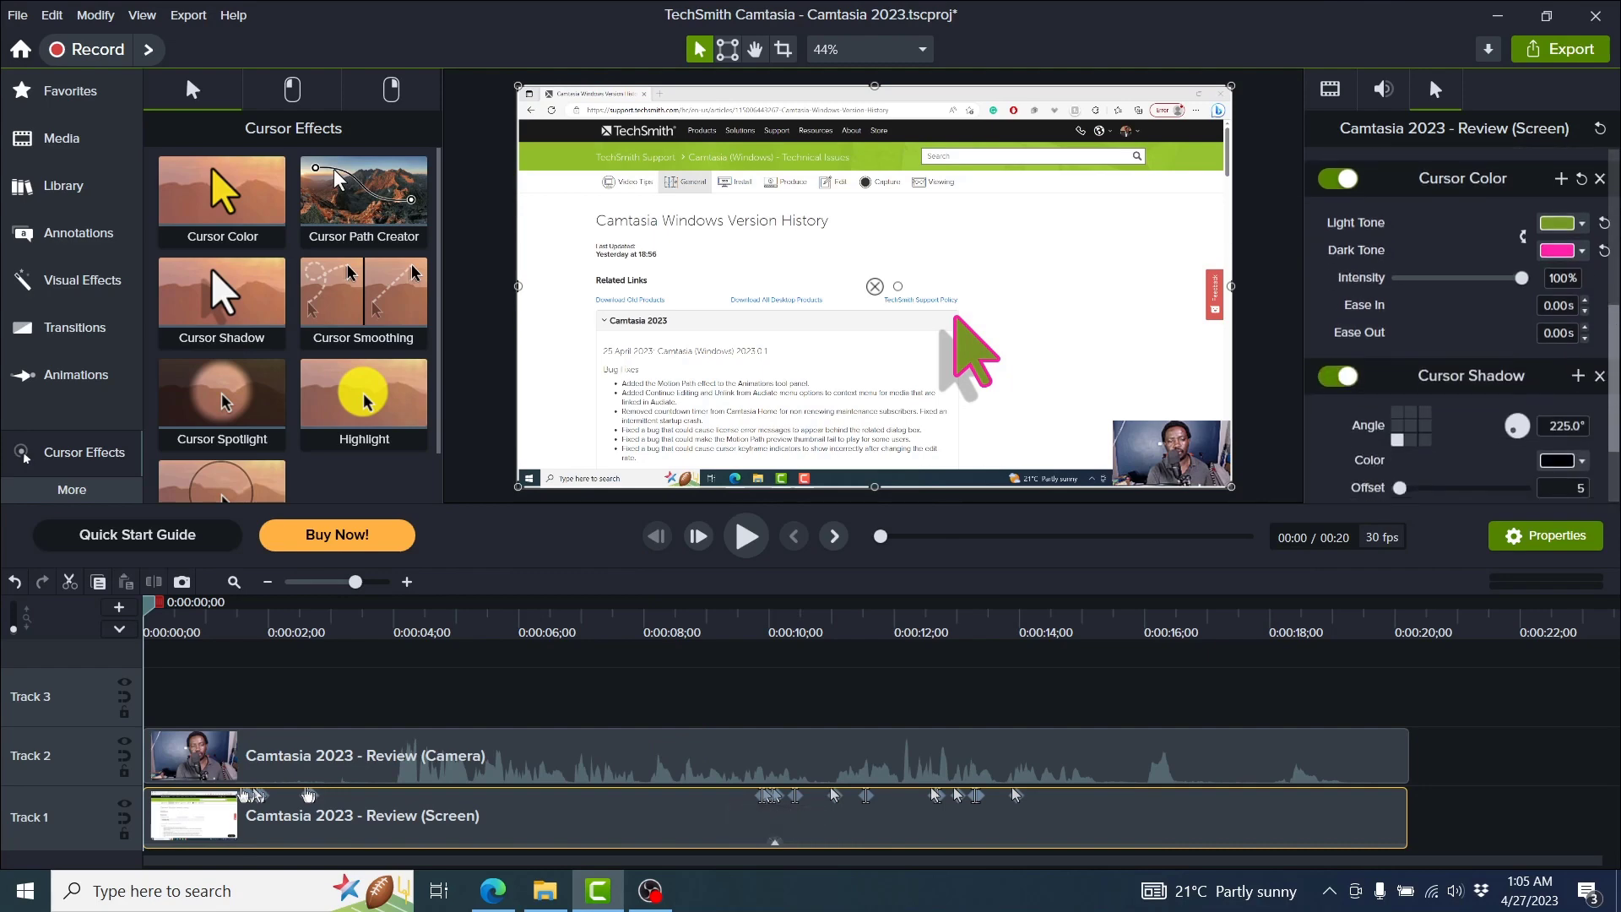
{"action": "left_click", "coordinate": [1425, 294]}
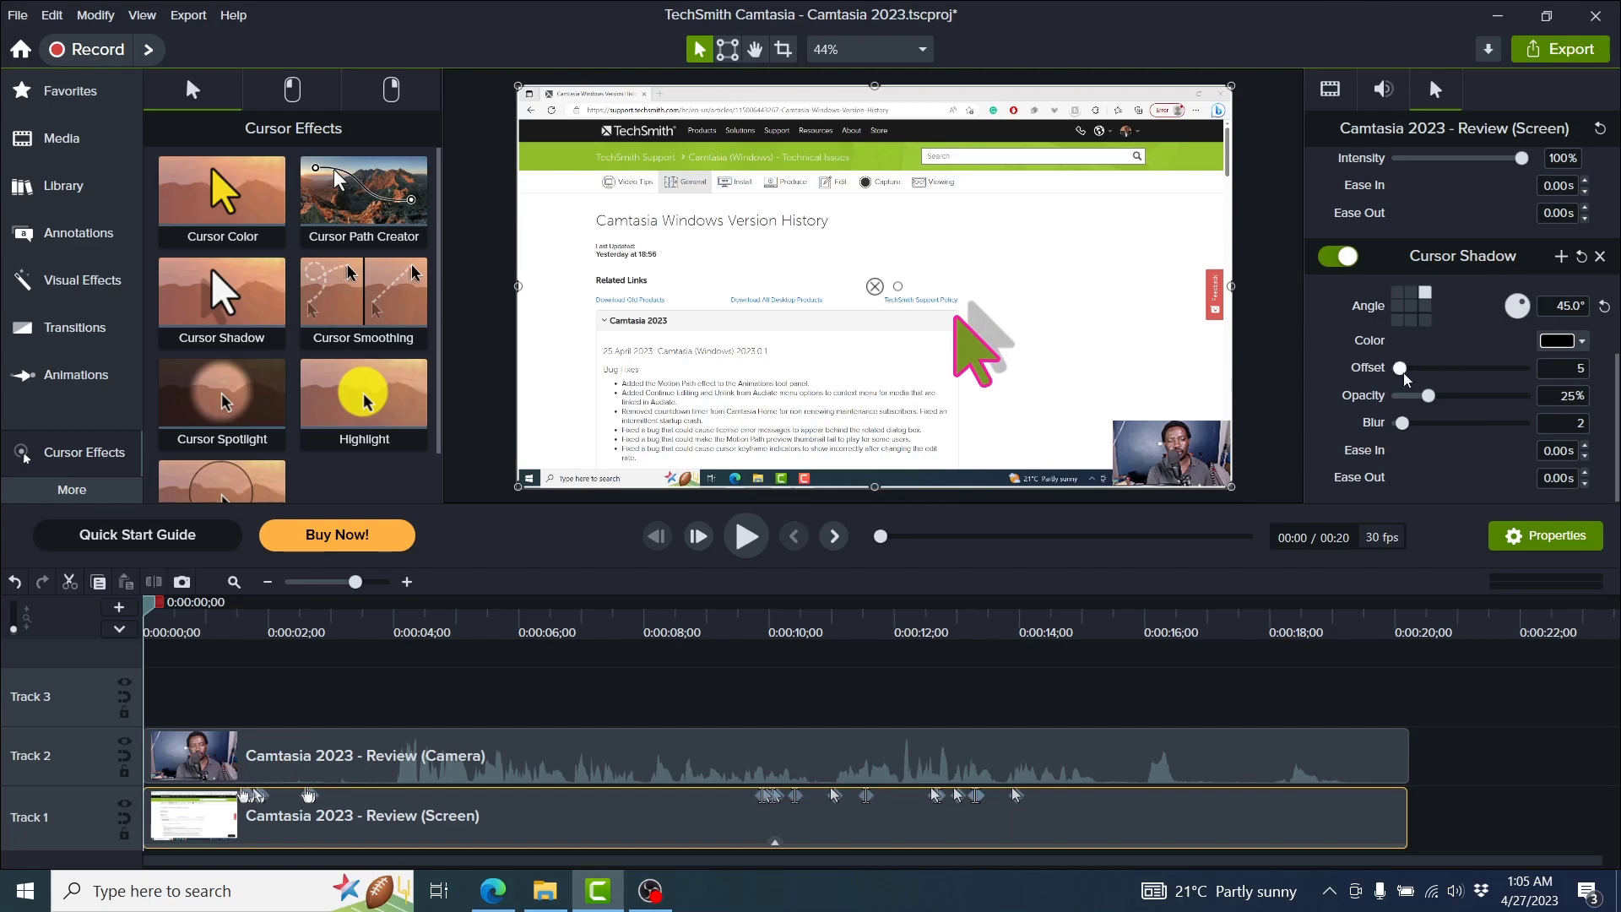
{"action": "left_click_drag", "start_coordinate": [1401, 372], "coordinate": [1399, 433]}
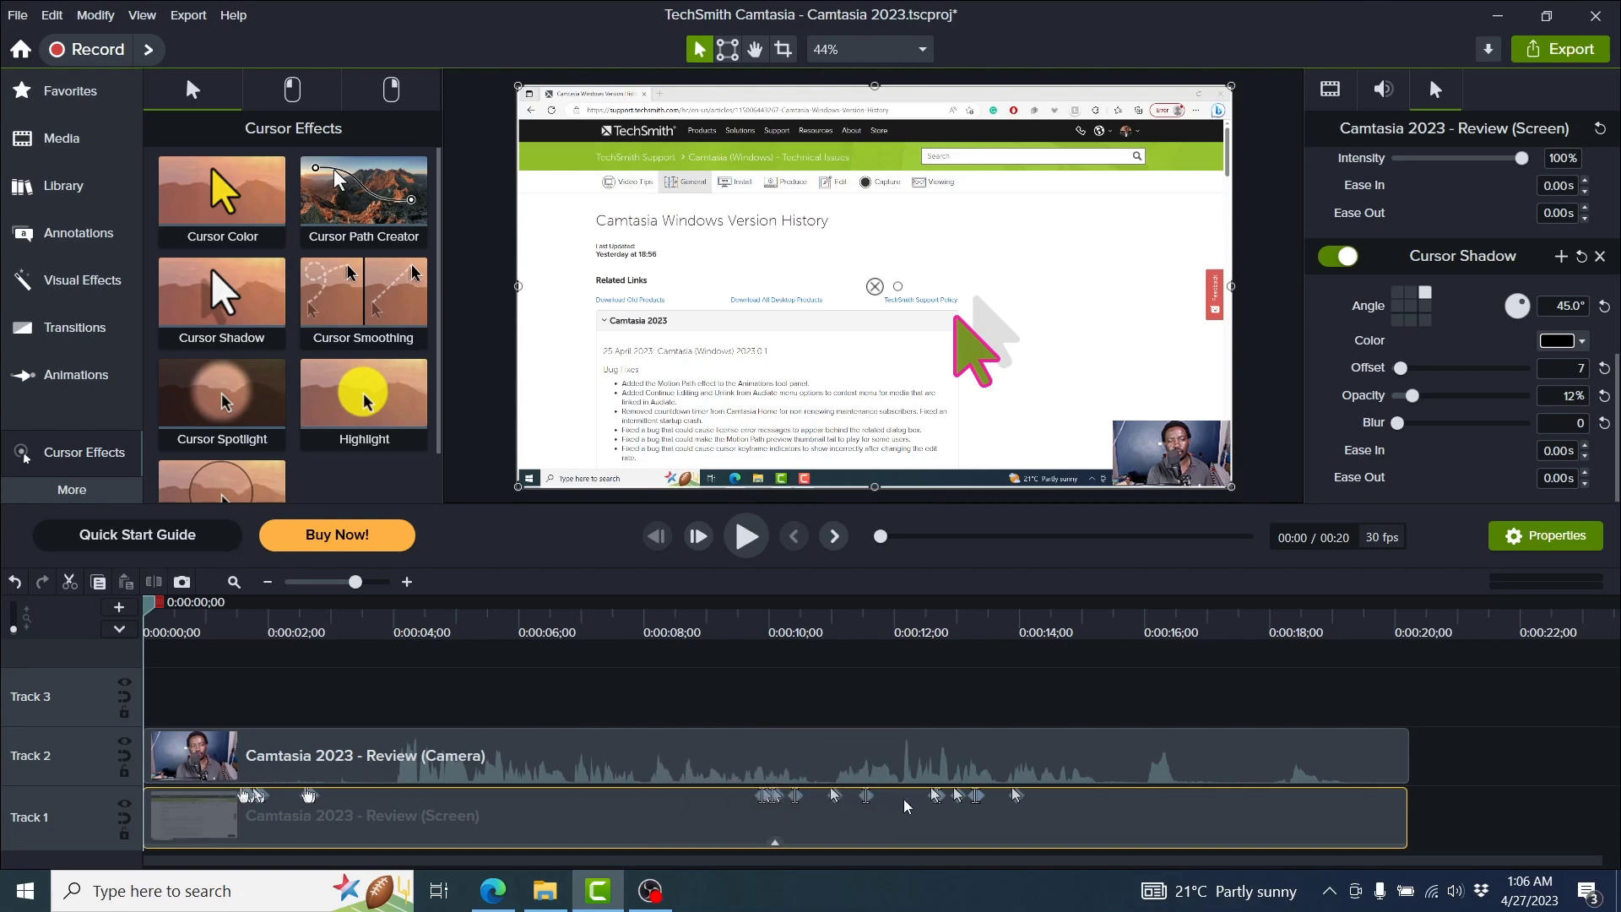
{"action": "left_click", "coordinate": [1119, 694]}
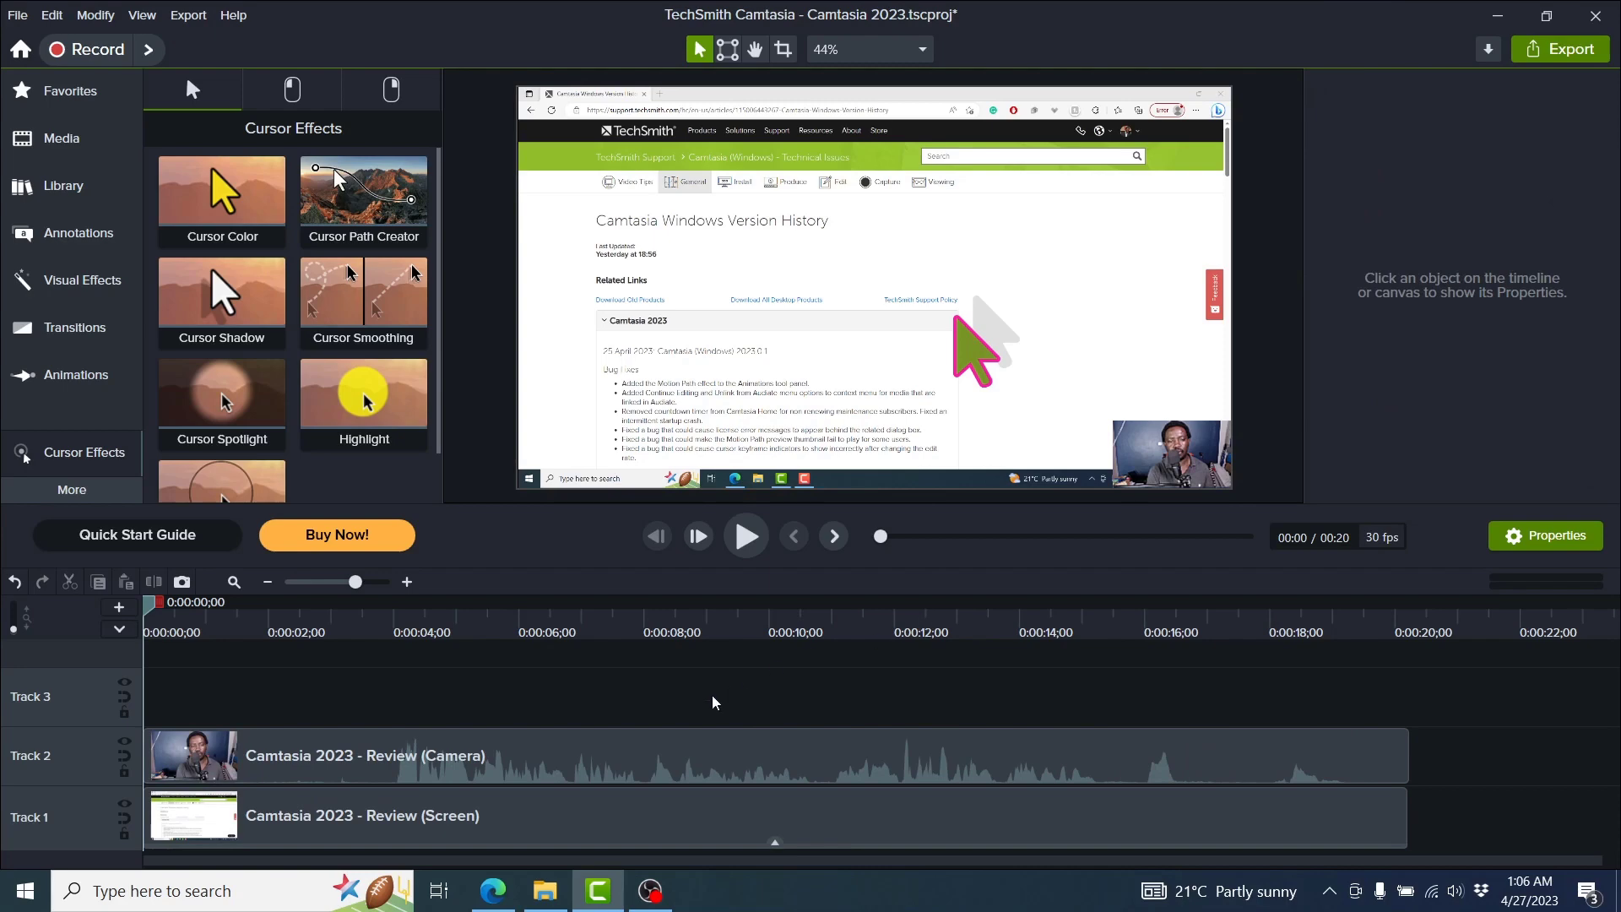
Switch to the Edge browser and read the new Visual Effects features: Camtasia Filters, Motion Path Effect and Vignette Effect.
{"action": "left_click", "coordinate": [493, 893]}
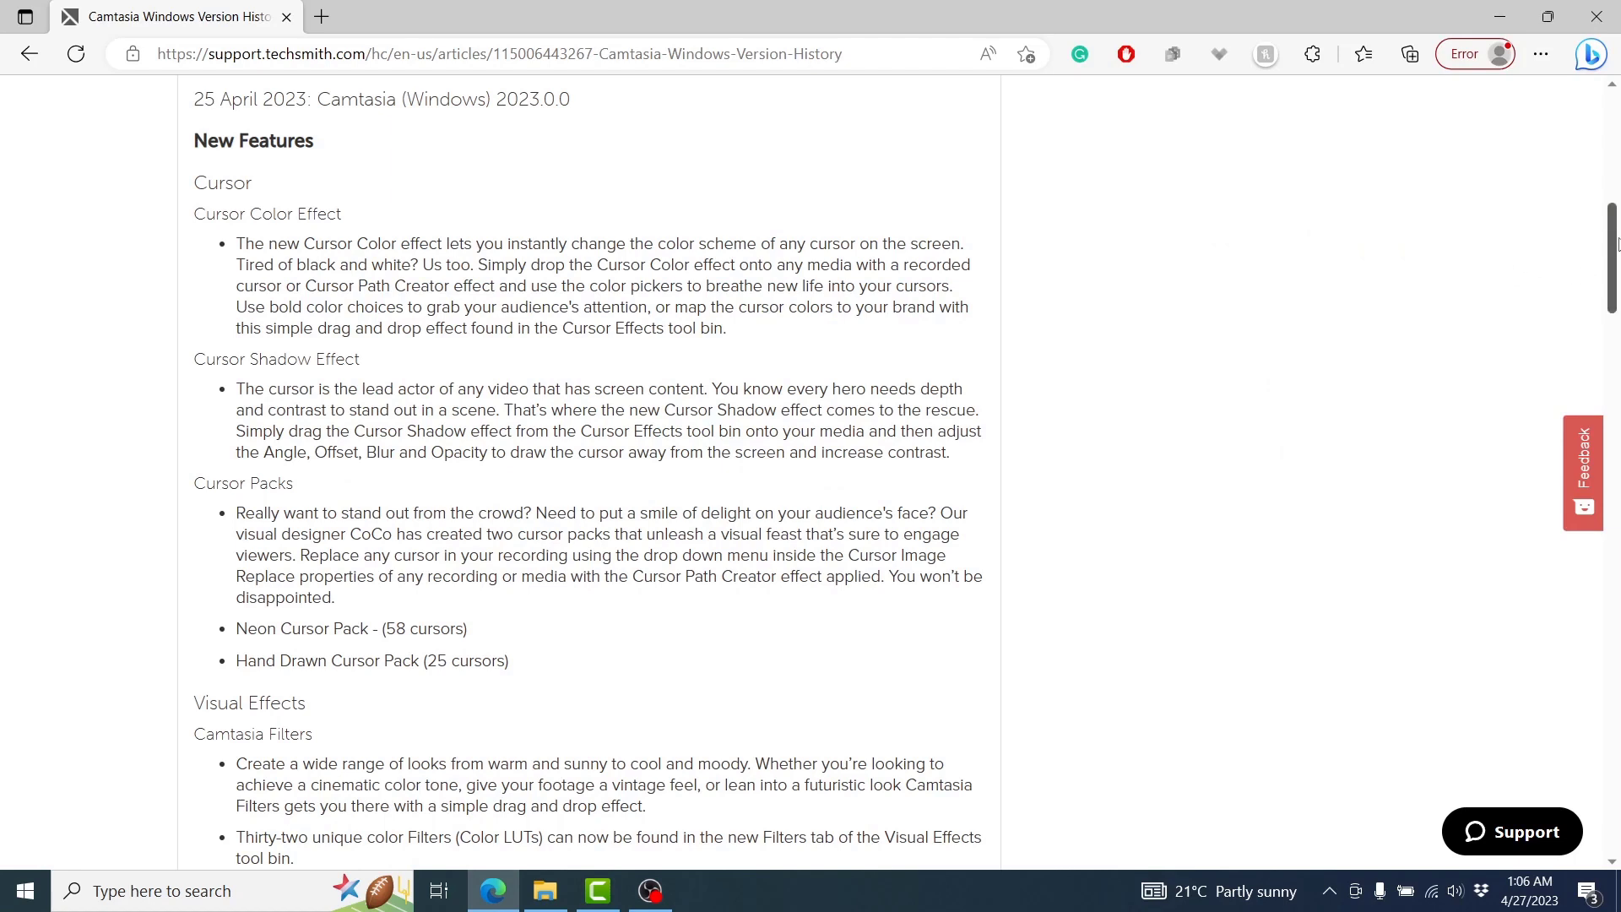
{"action": "scroll", "coordinate": [1613, 242], "scroll_direction": "down", "scroll_amount": 6}
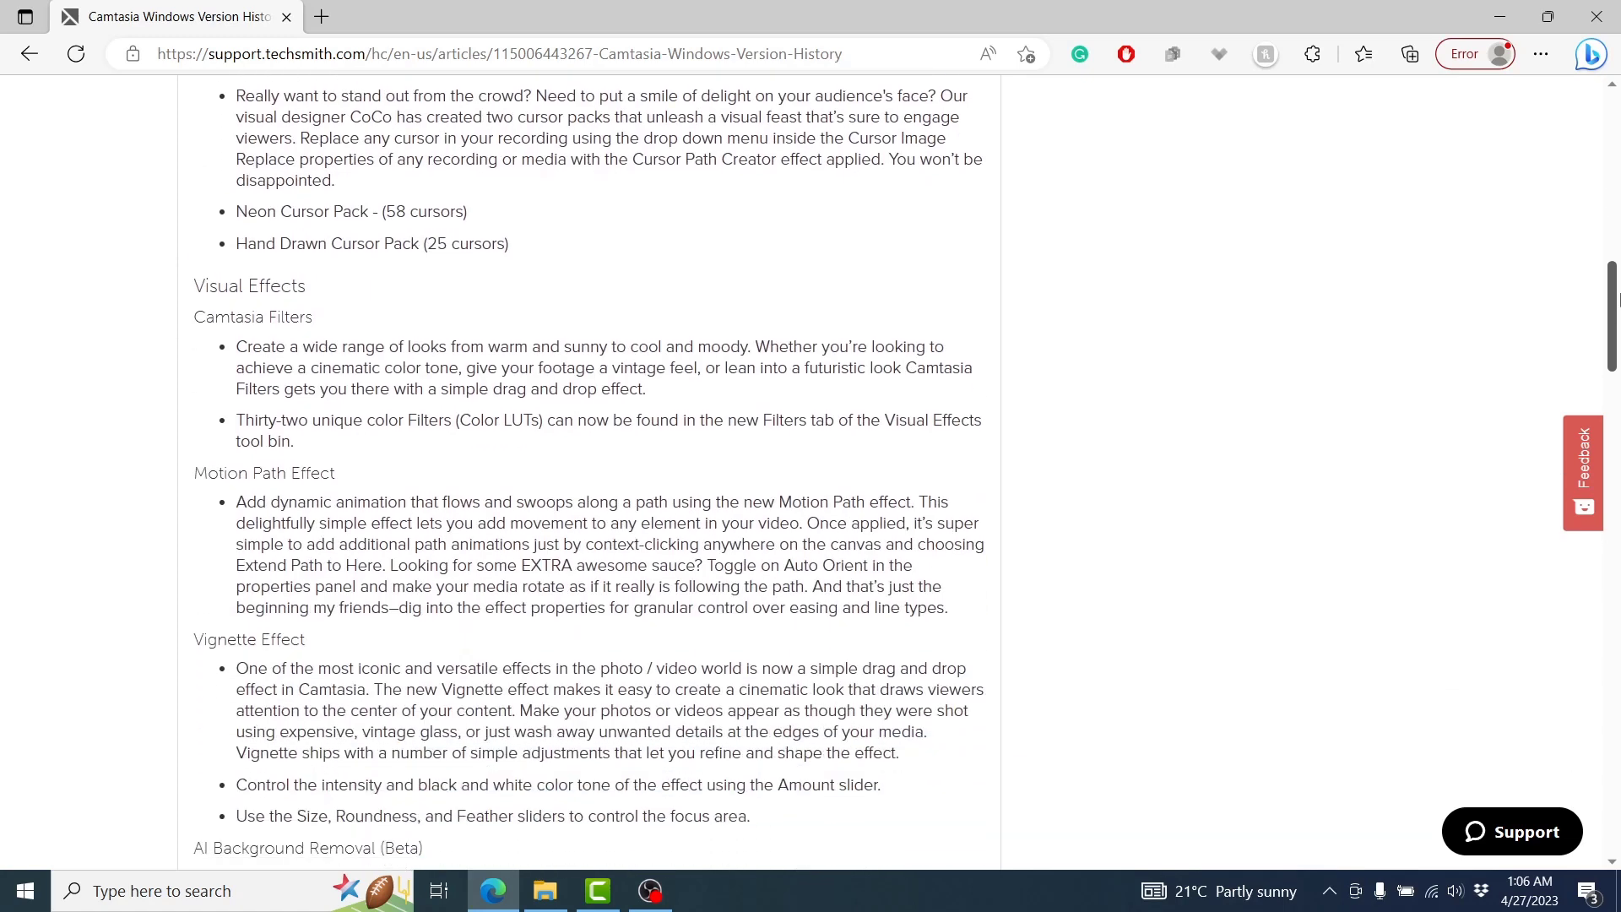
{"action": "left_click_drag", "start_coordinate": [194, 179], "coordinate": [271, 180]}
{"action": "left_click", "coordinate": [267, 201]}
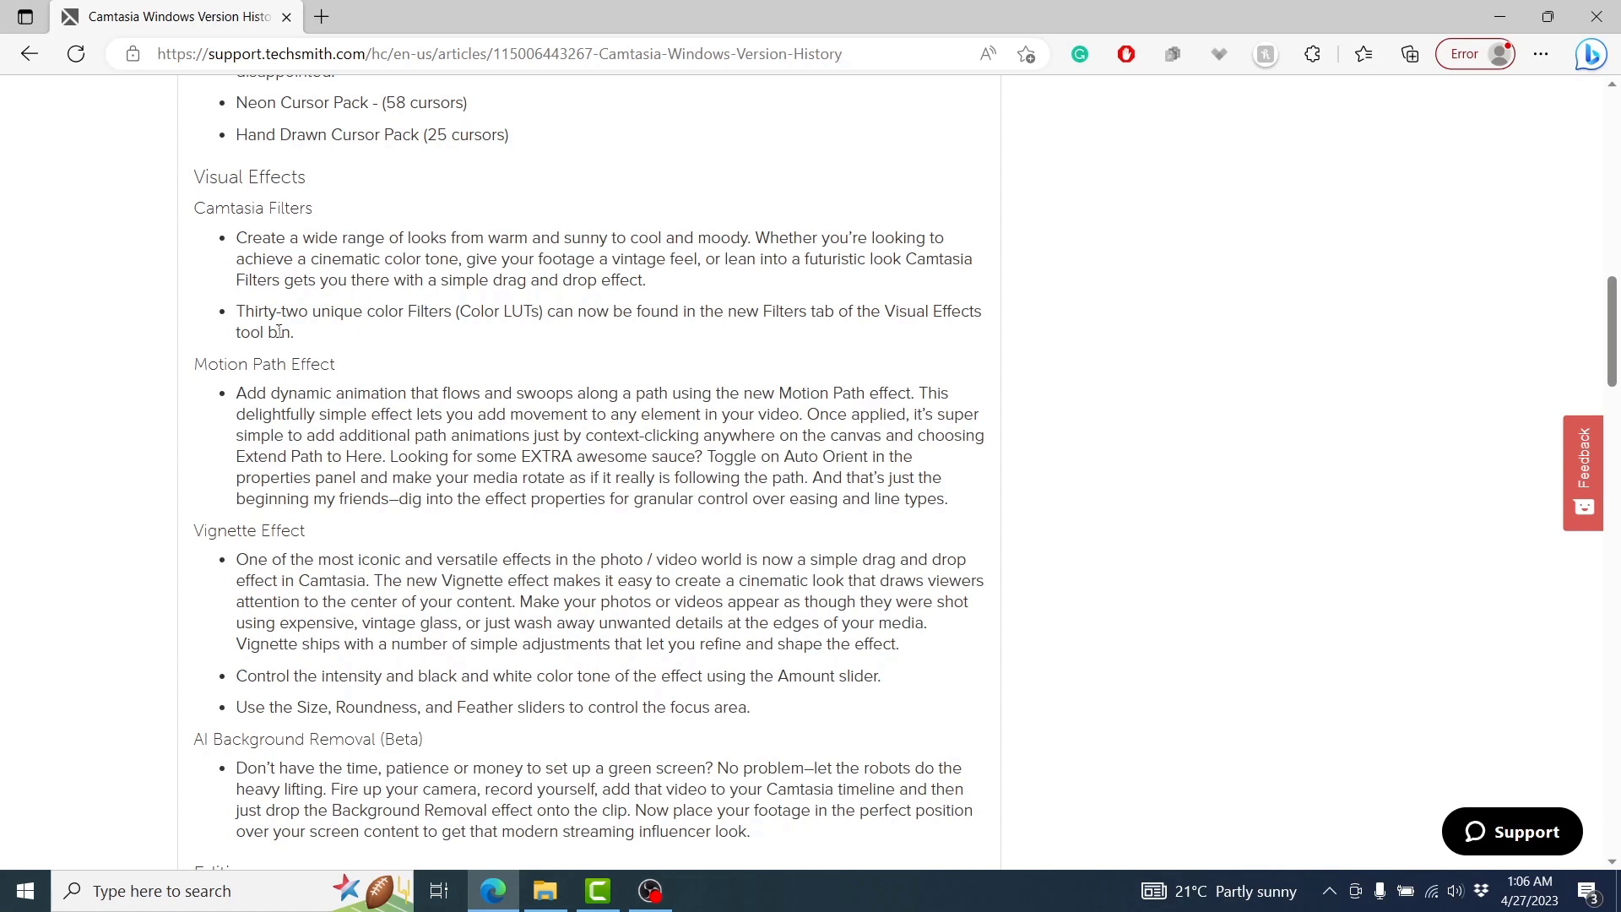
{"action": "left_click_drag", "start_coordinate": [195, 358], "coordinate": [338, 365]}
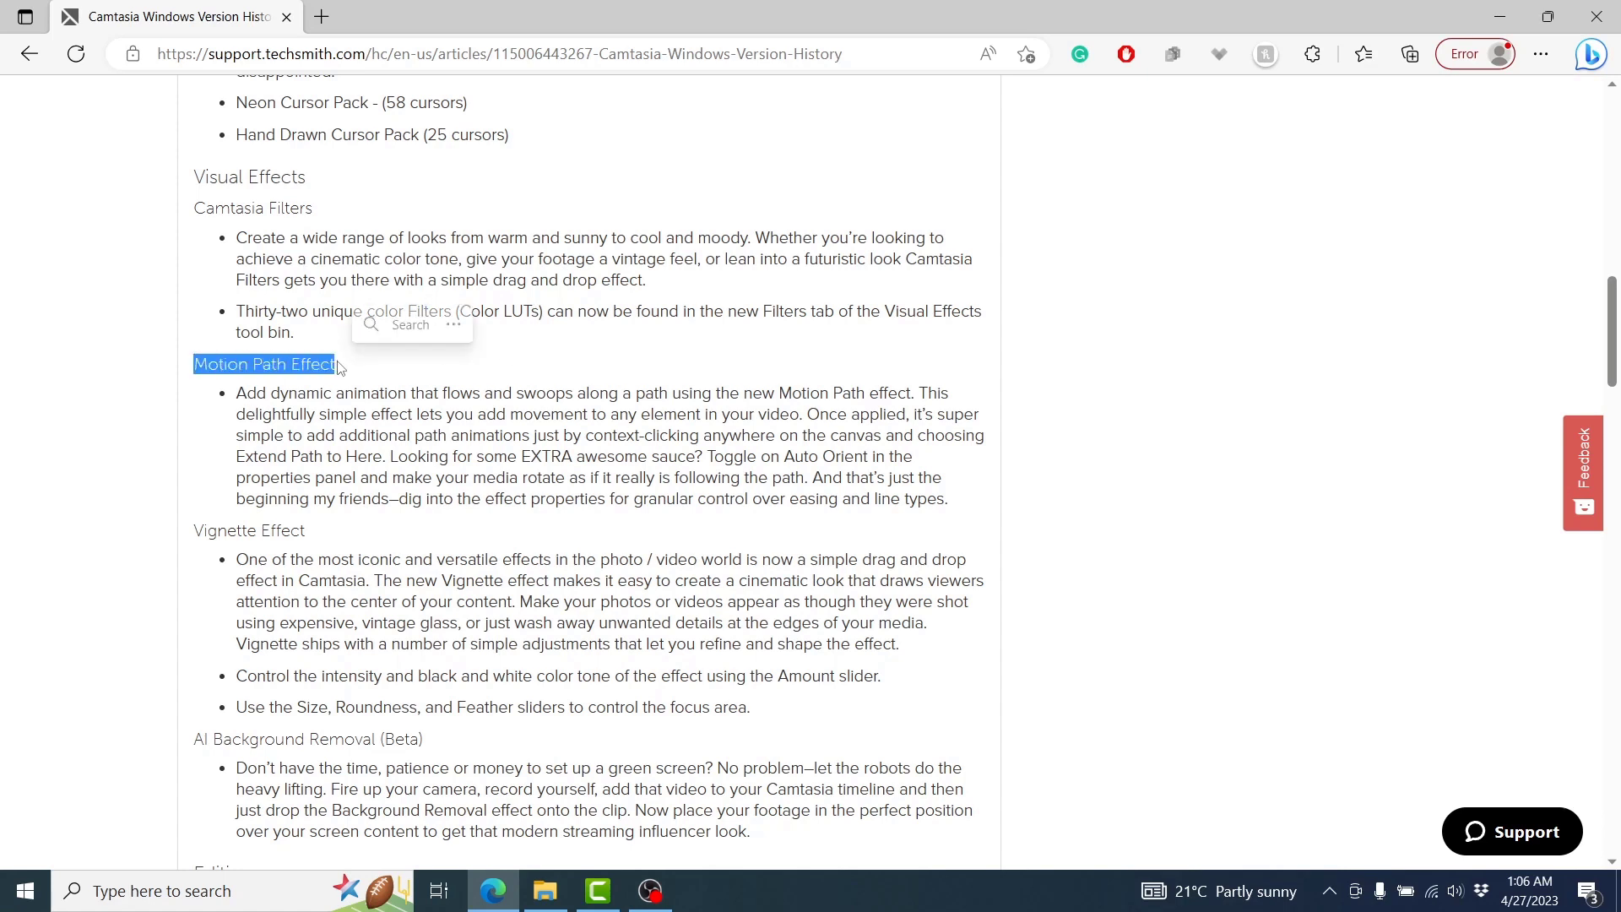
{"action": "left_click", "coordinate": [502, 433]}
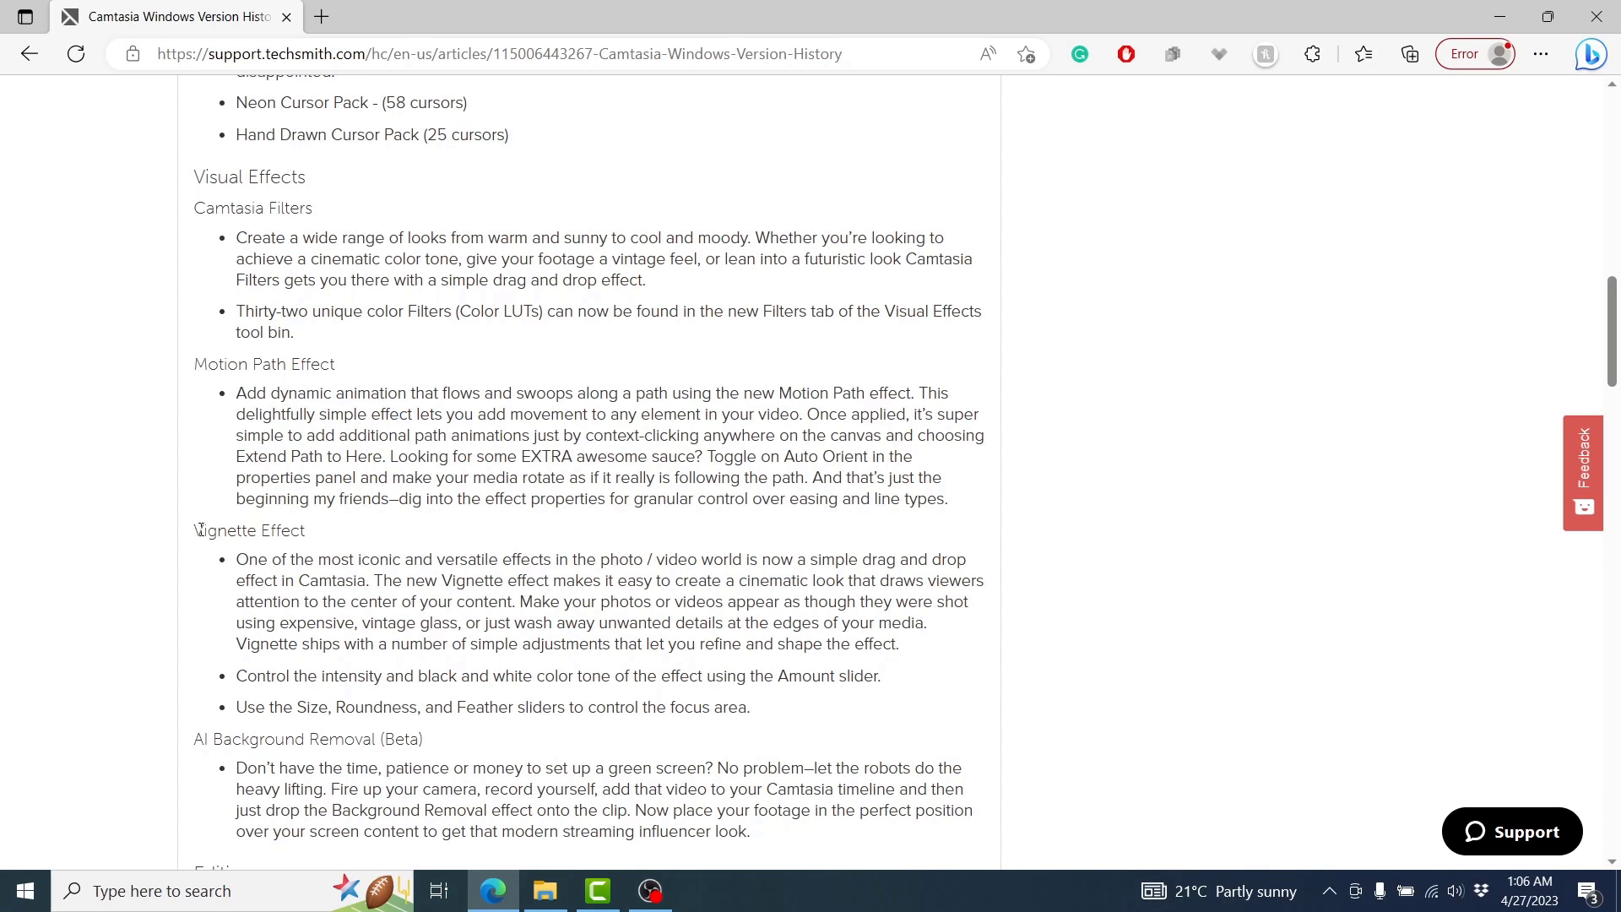
{"action": "left_click_drag", "start_coordinate": [200, 529], "coordinate": [325, 538]}
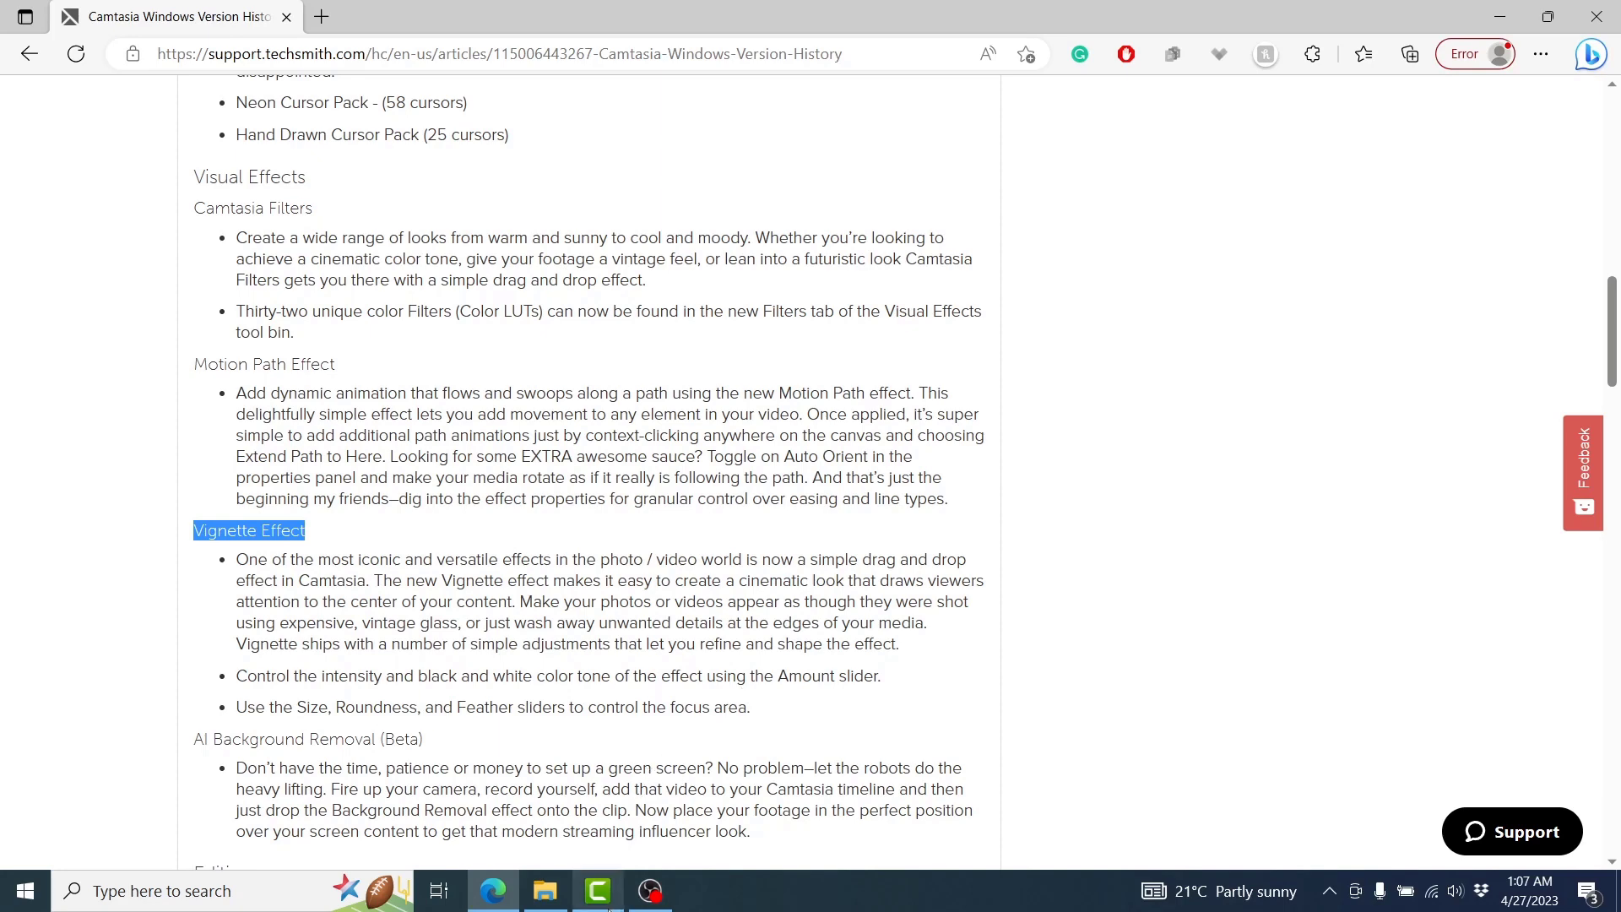
Switch to Camtasia and place the pexels-joseph-redfield beach video on Track 1 after the screen recording, starting at 0:00:20;17.
{"action": "left_click", "coordinate": [598, 891]}
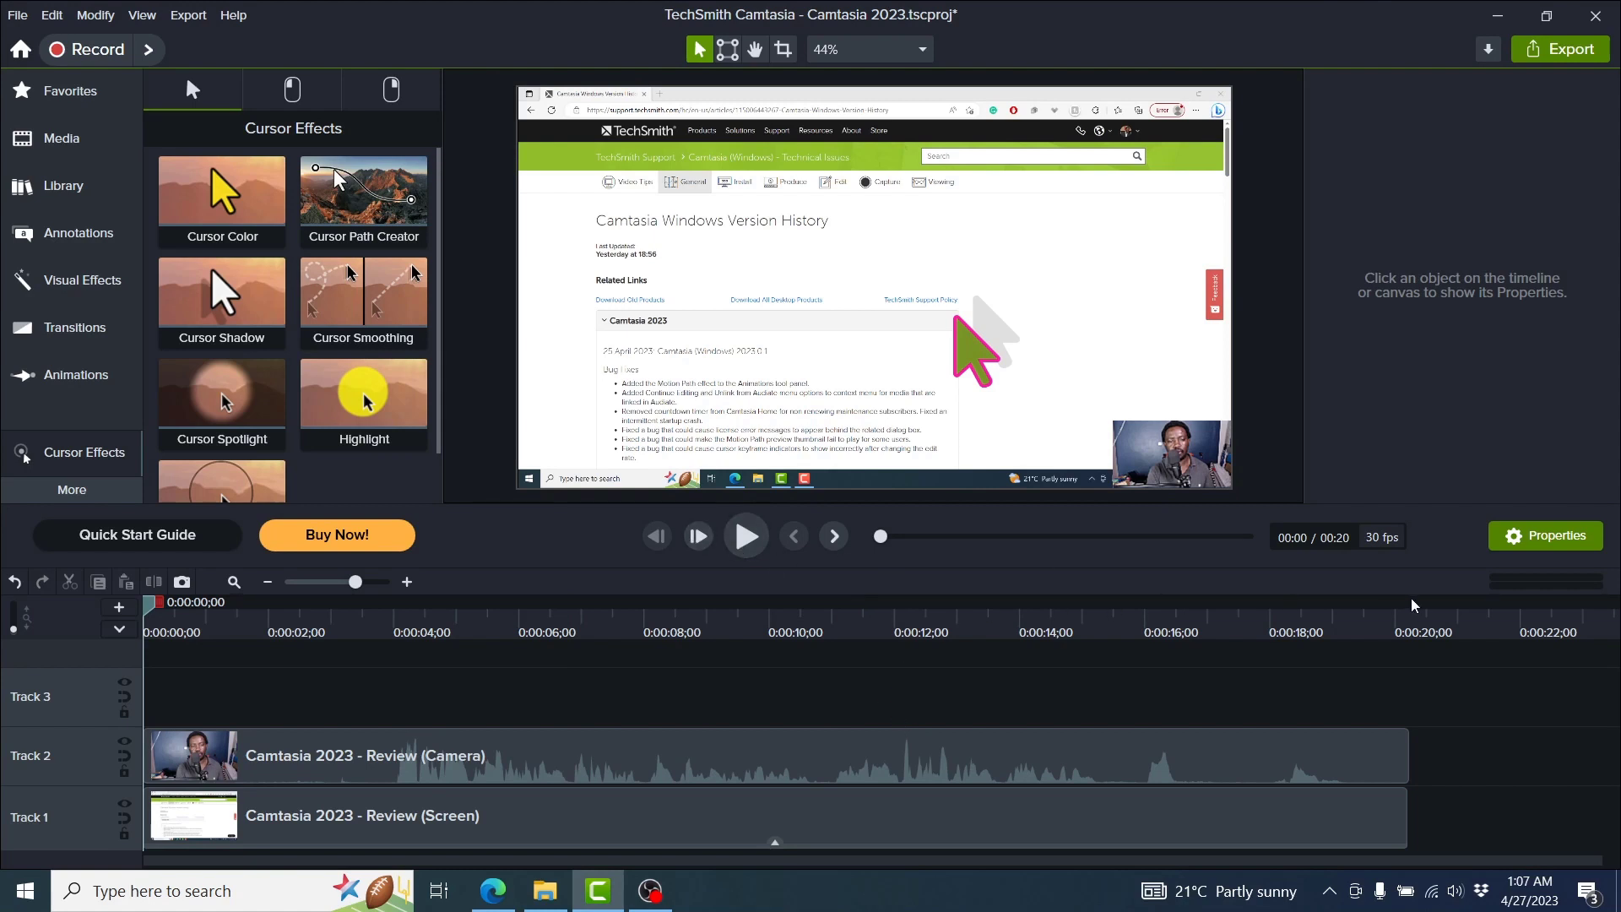
{"action": "left_click", "coordinate": [1431, 625]}
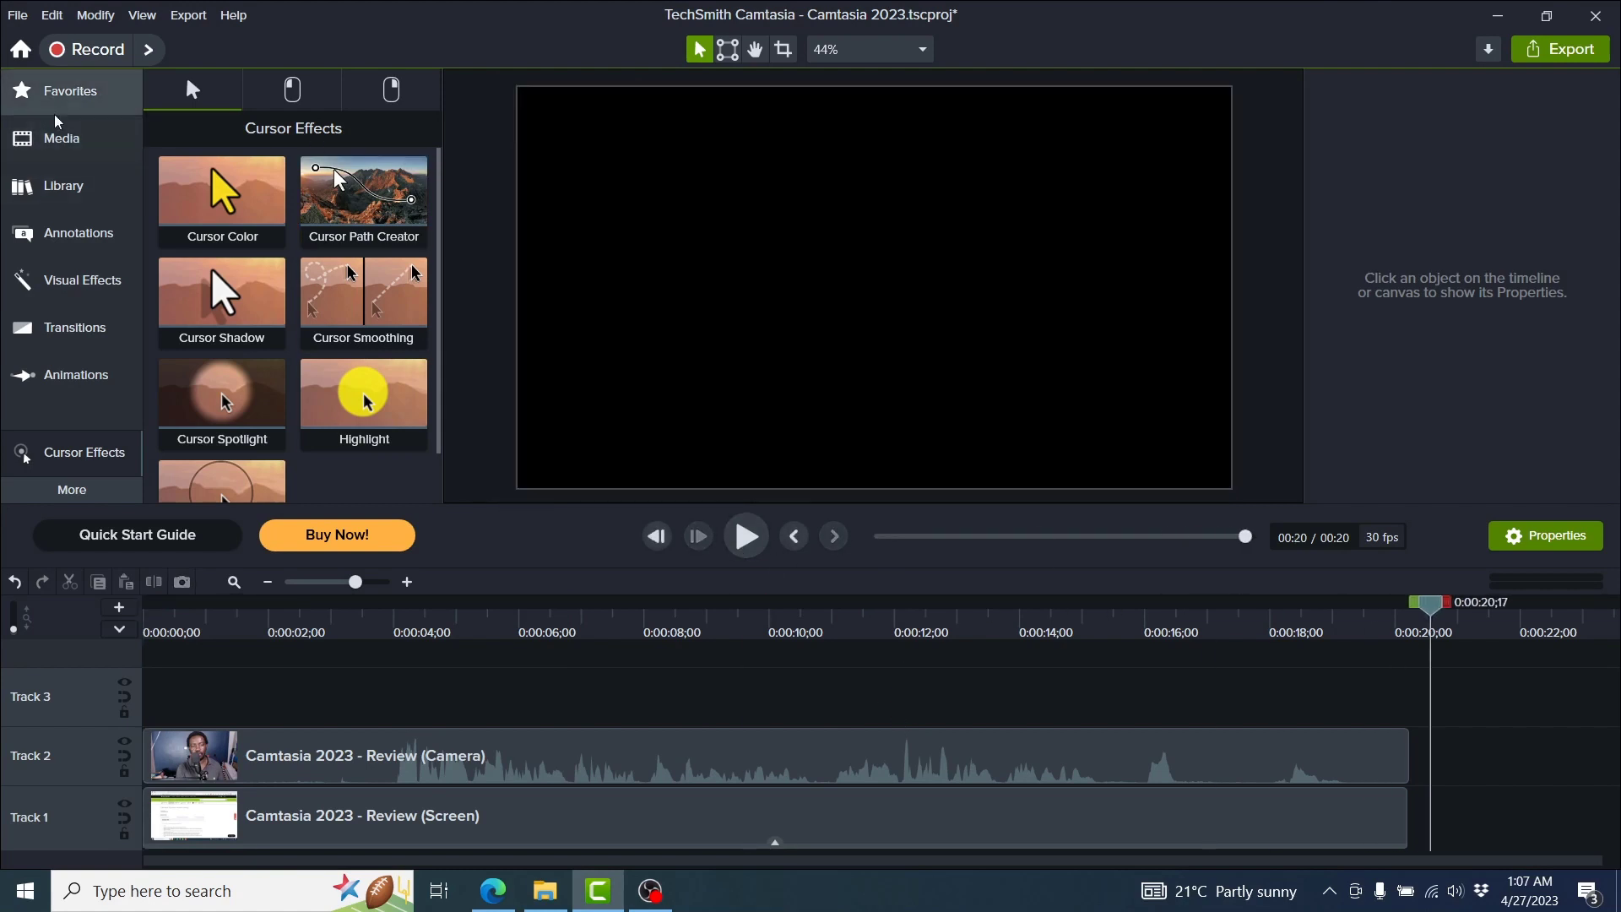
{"action": "left_click", "coordinate": [59, 138]}
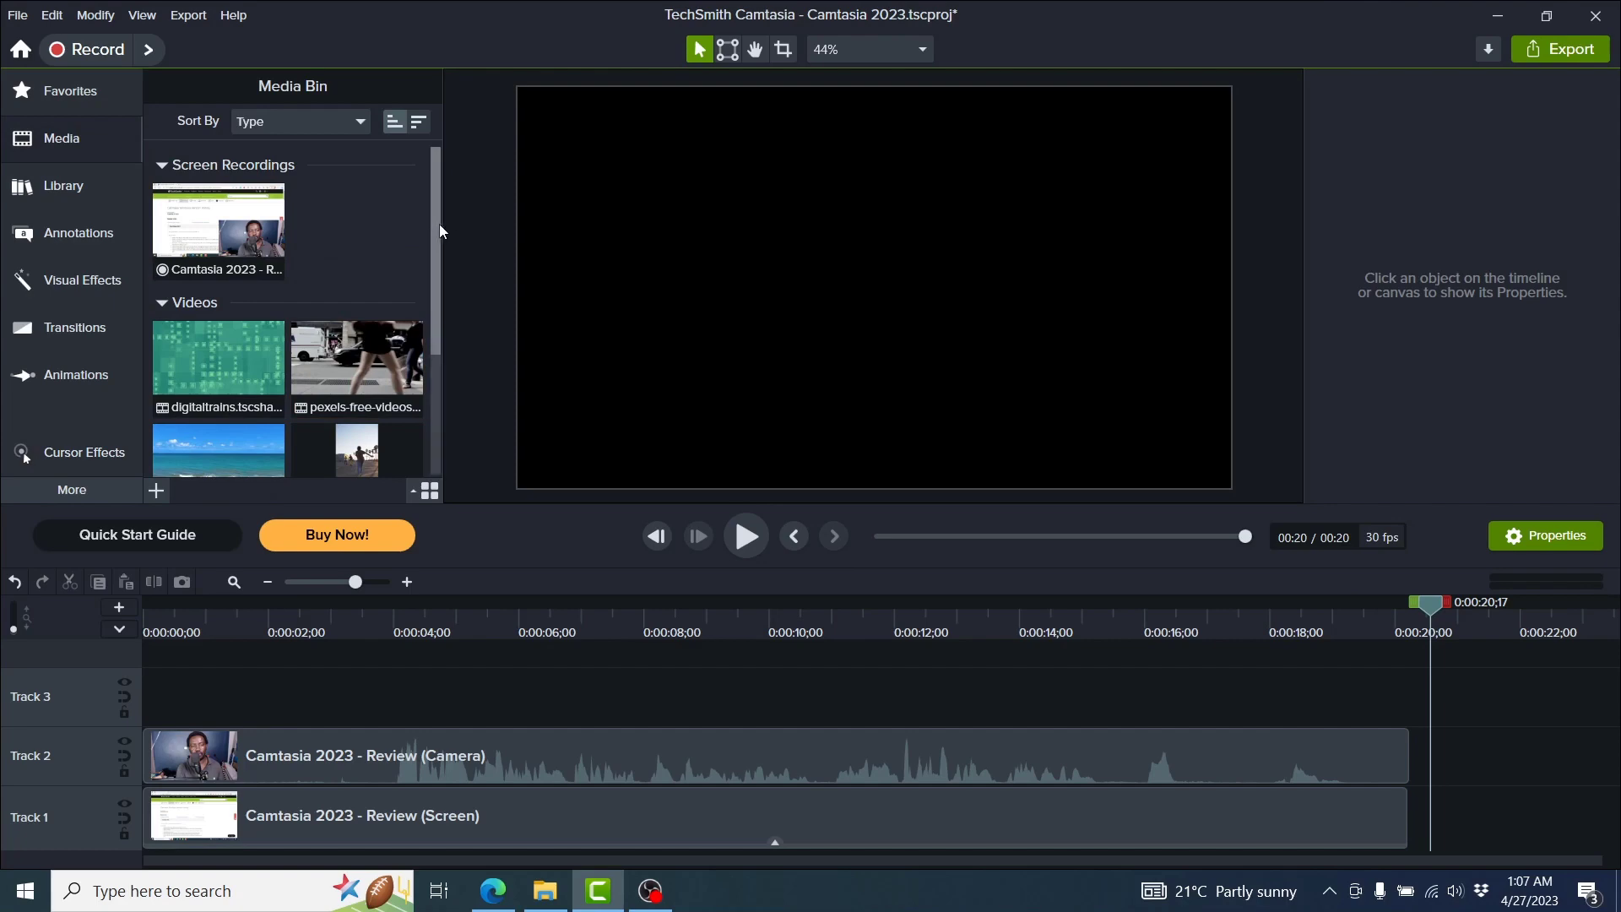
{"action": "left_click_drag", "start_coordinate": [439, 225], "coordinate": [437, 359]}
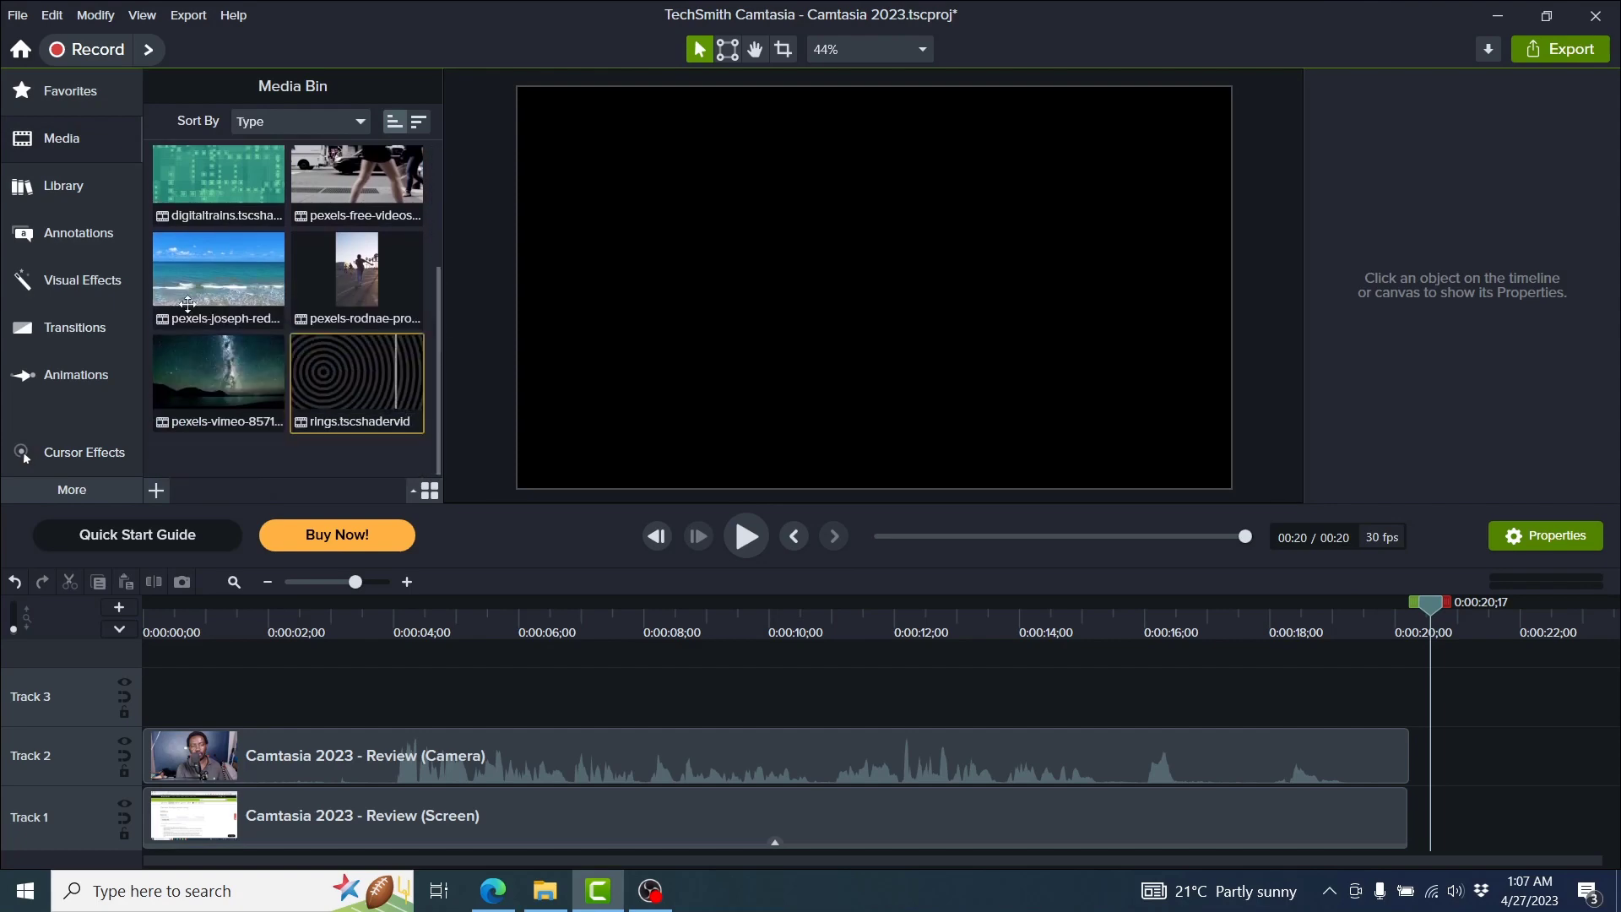
{"action": "left_click_drag", "start_coordinate": [218, 275], "coordinate": [1431, 822]}
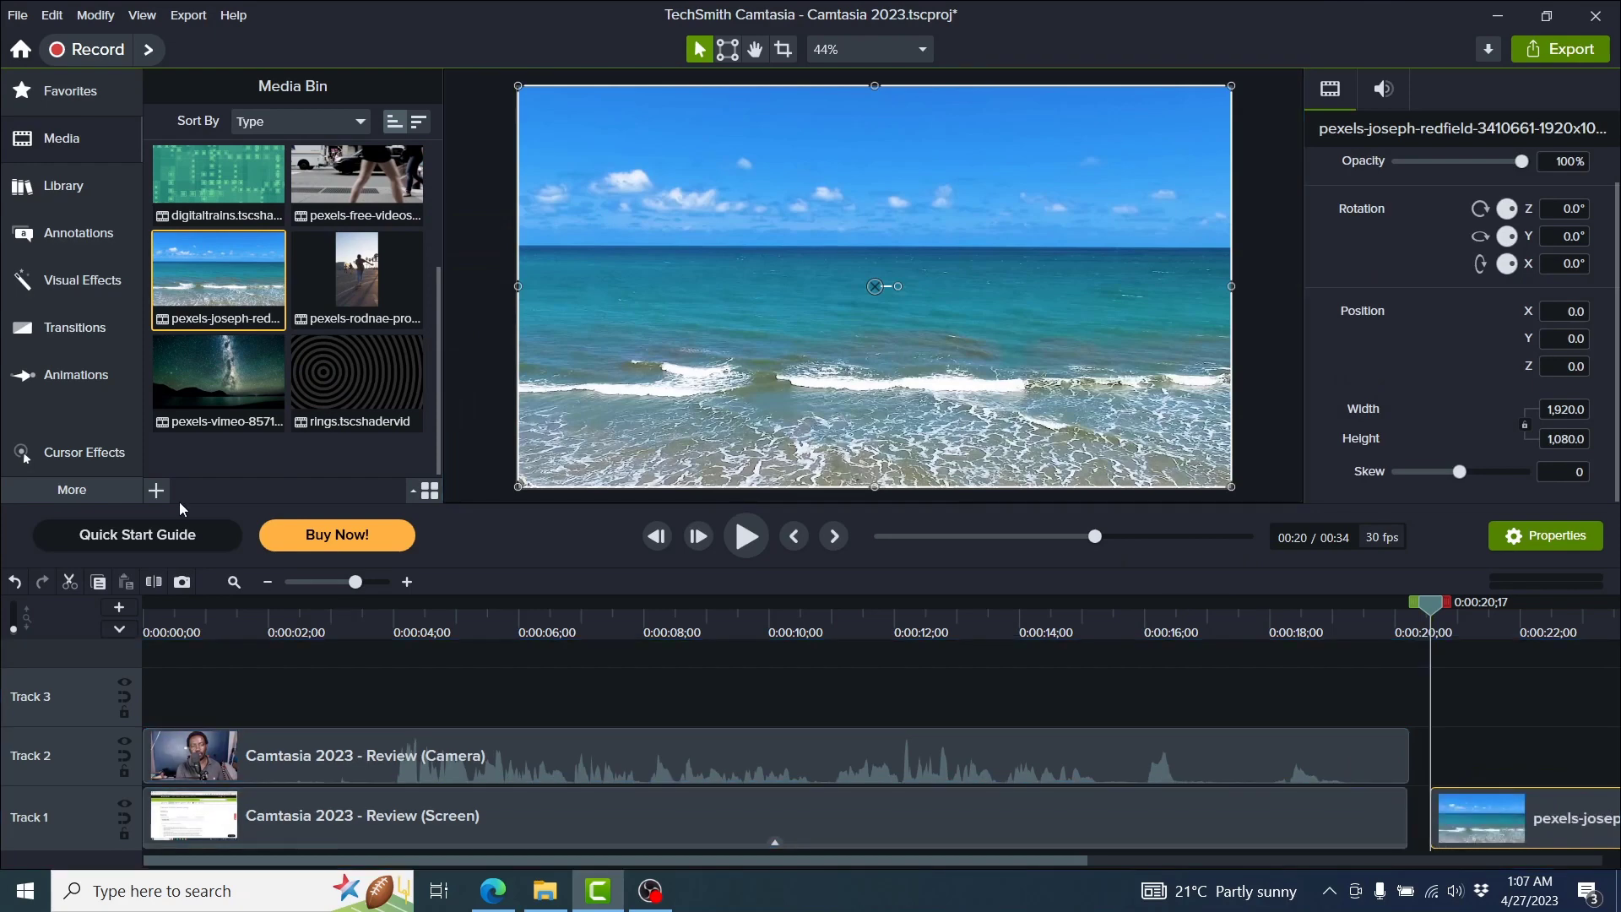
Apply the Basic Black & White filter to the beach clip on Track 1.
{"action": "left_click", "coordinate": [74, 291]}
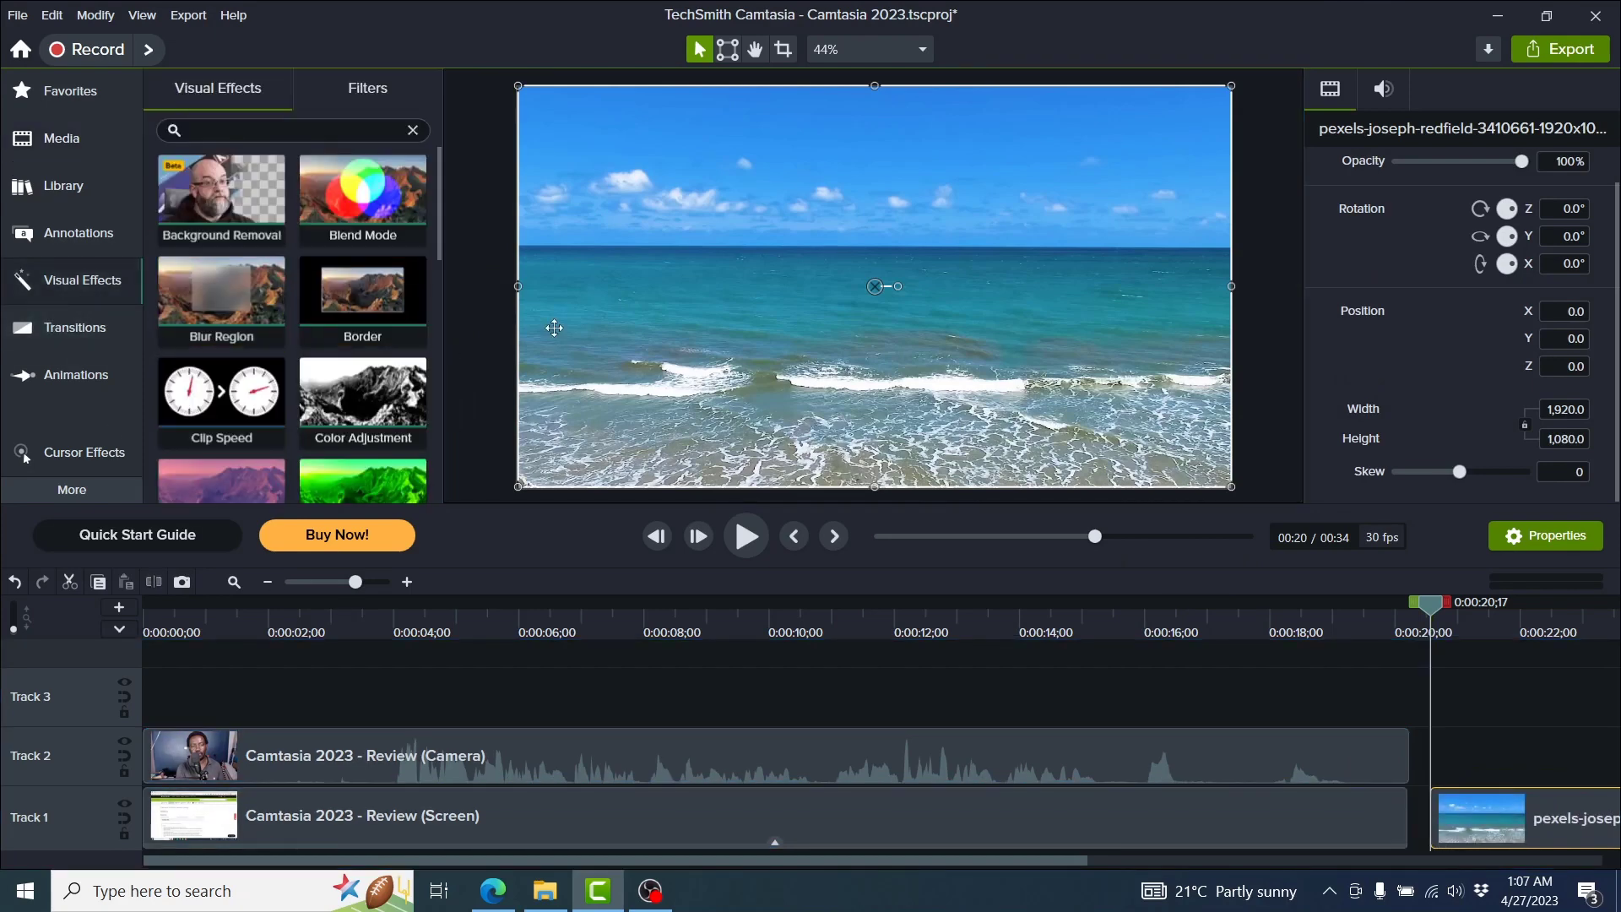
{"action": "left_click", "coordinate": [368, 90]}
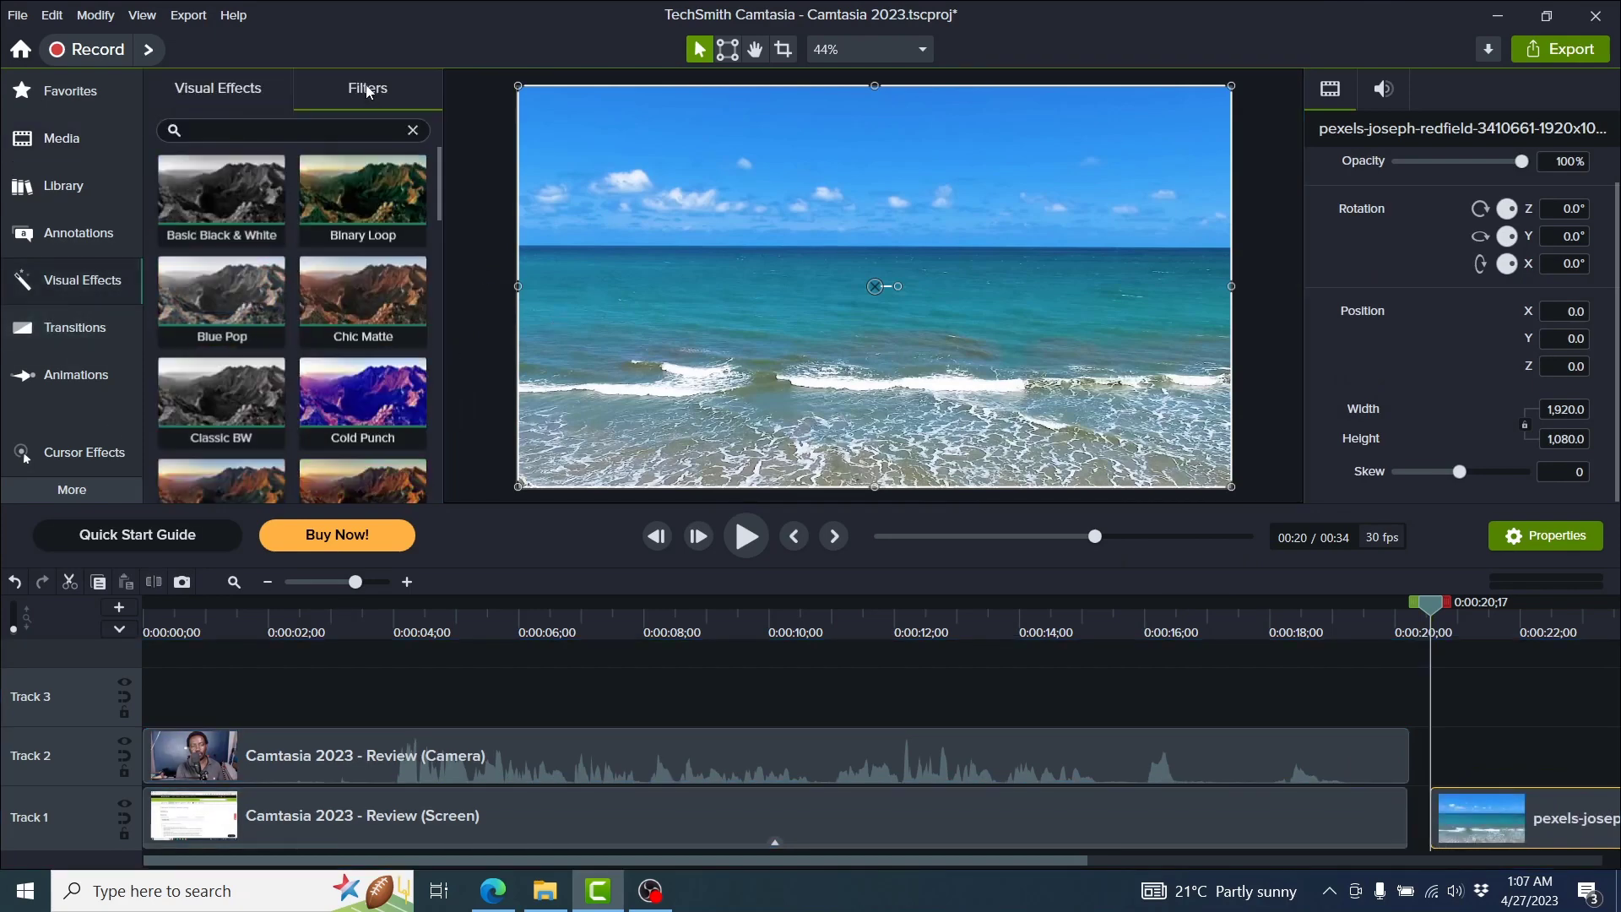
{"action": "left_click", "coordinate": [193, 90]}
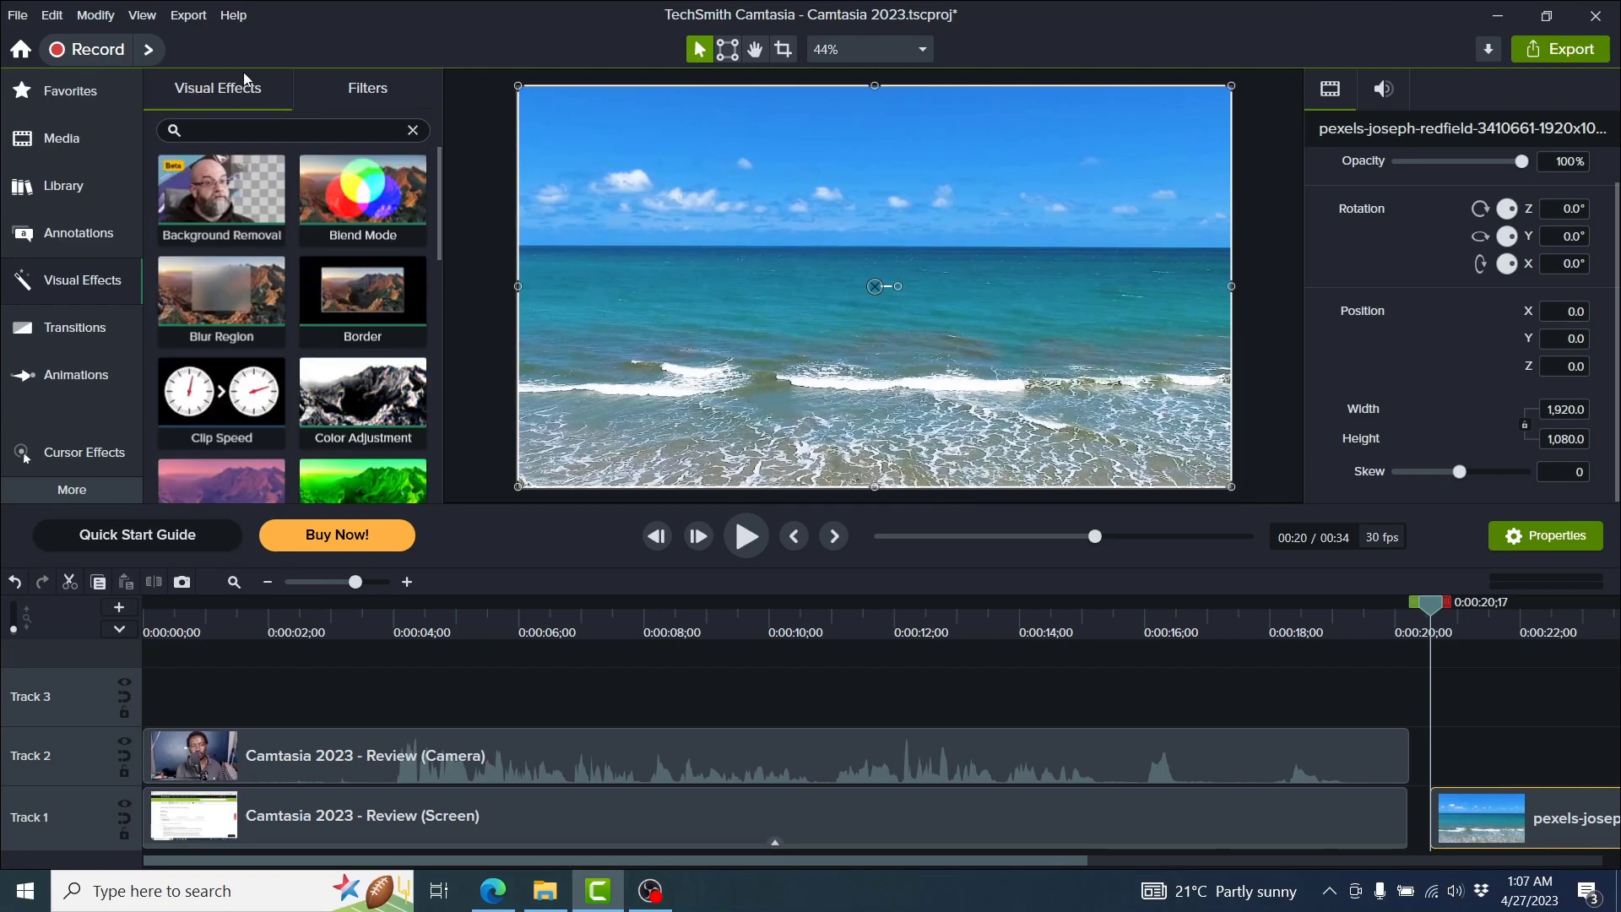
{"action": "left_click", "coordinate": [358, 90]}
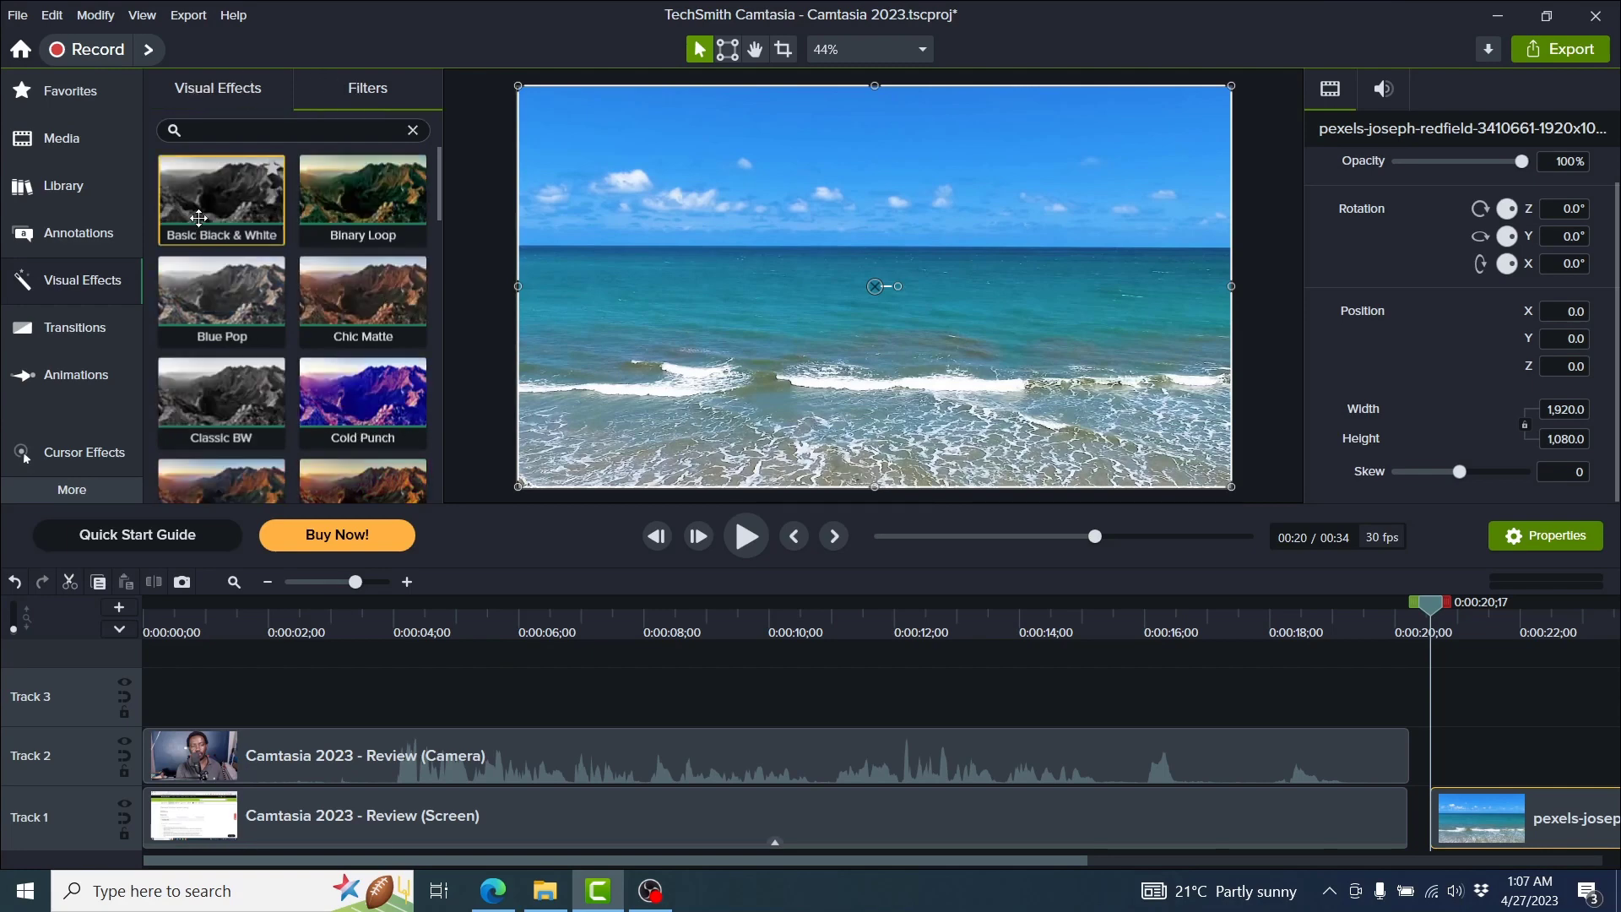
{"action": "left_click_drag", "start_coordinate": [203, 221], "coordinate": [962, 491]}
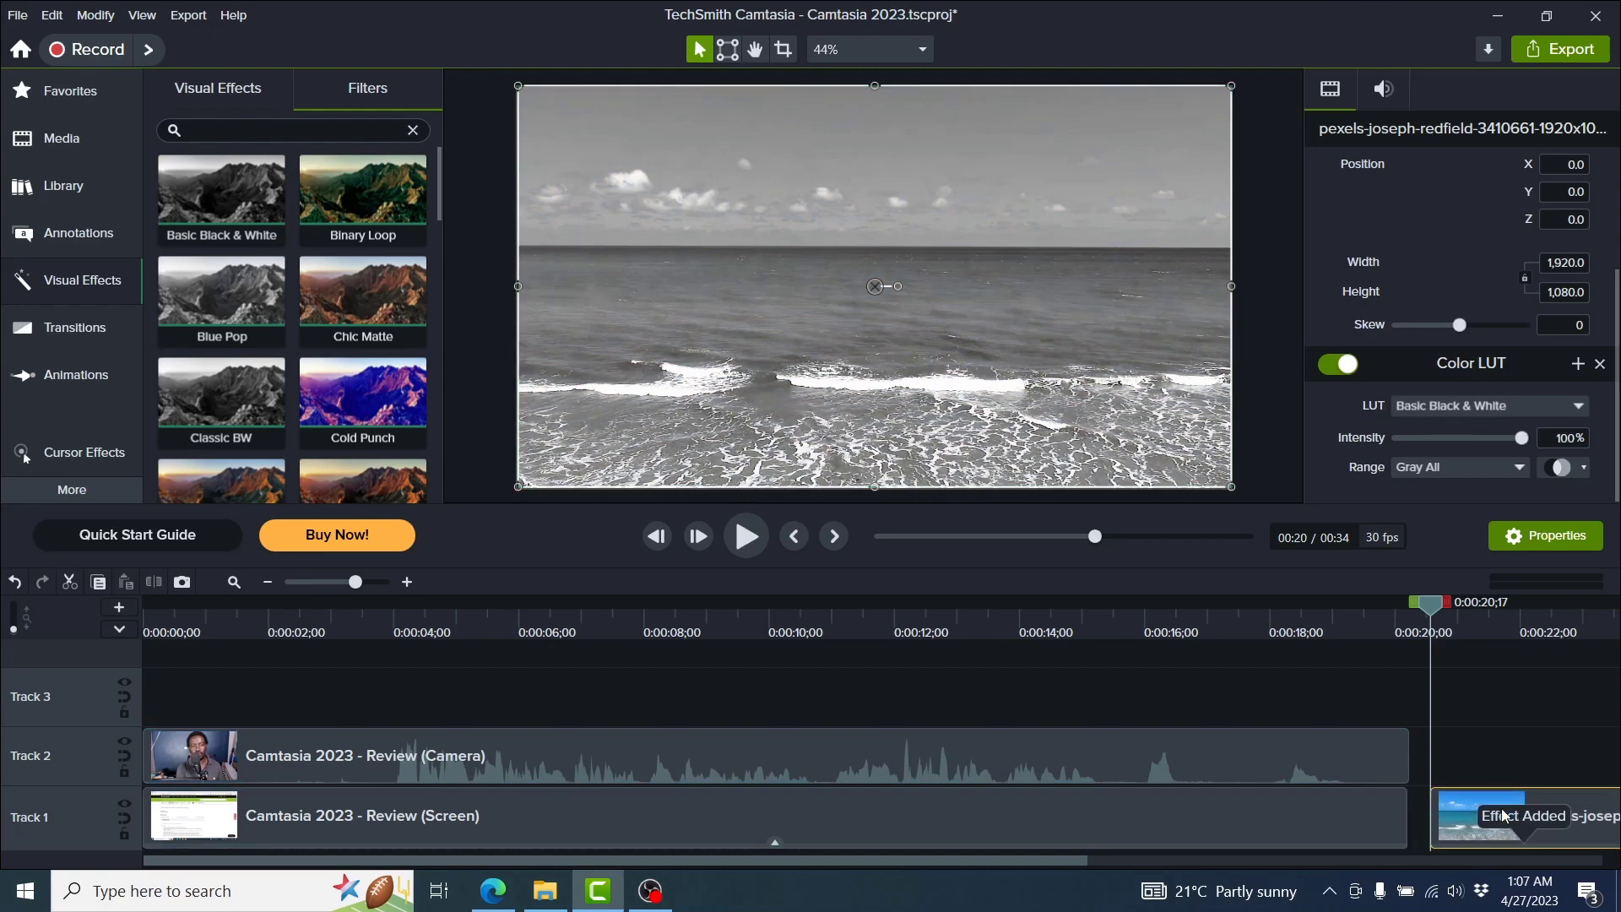
Change the beach clip's Color LUT from its list of looks to Teal & Orange.
{"action": "left_click", "coordinate": [1579, 407]}
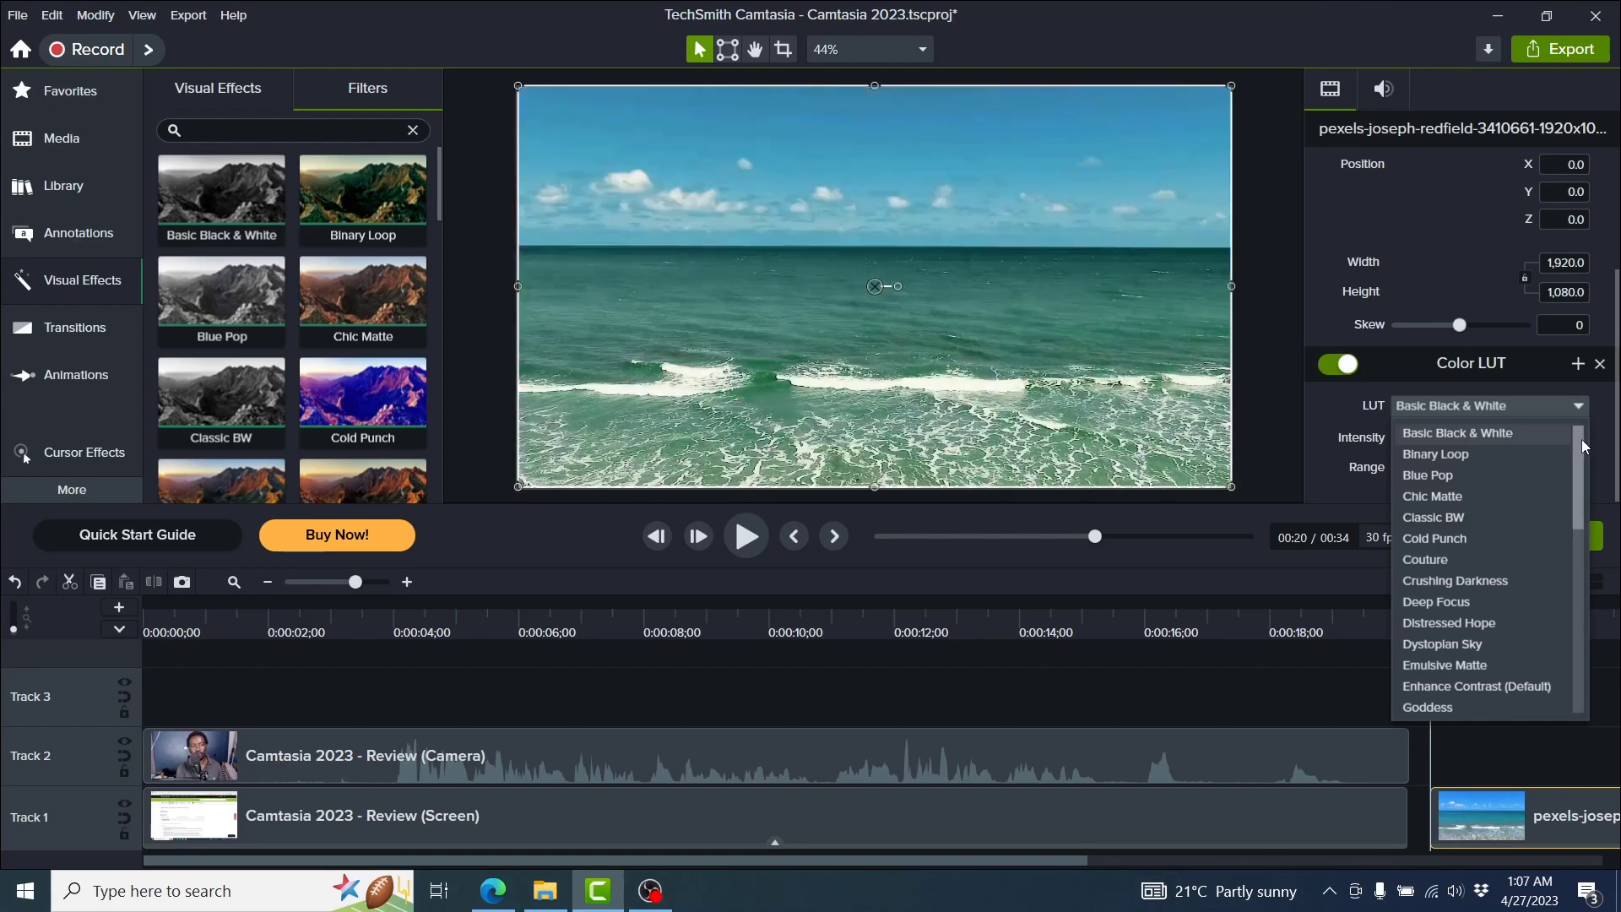
{"action": "left_click_drag", "start_coordinate": [1582, 439], "coordinate": [1578, 630]}
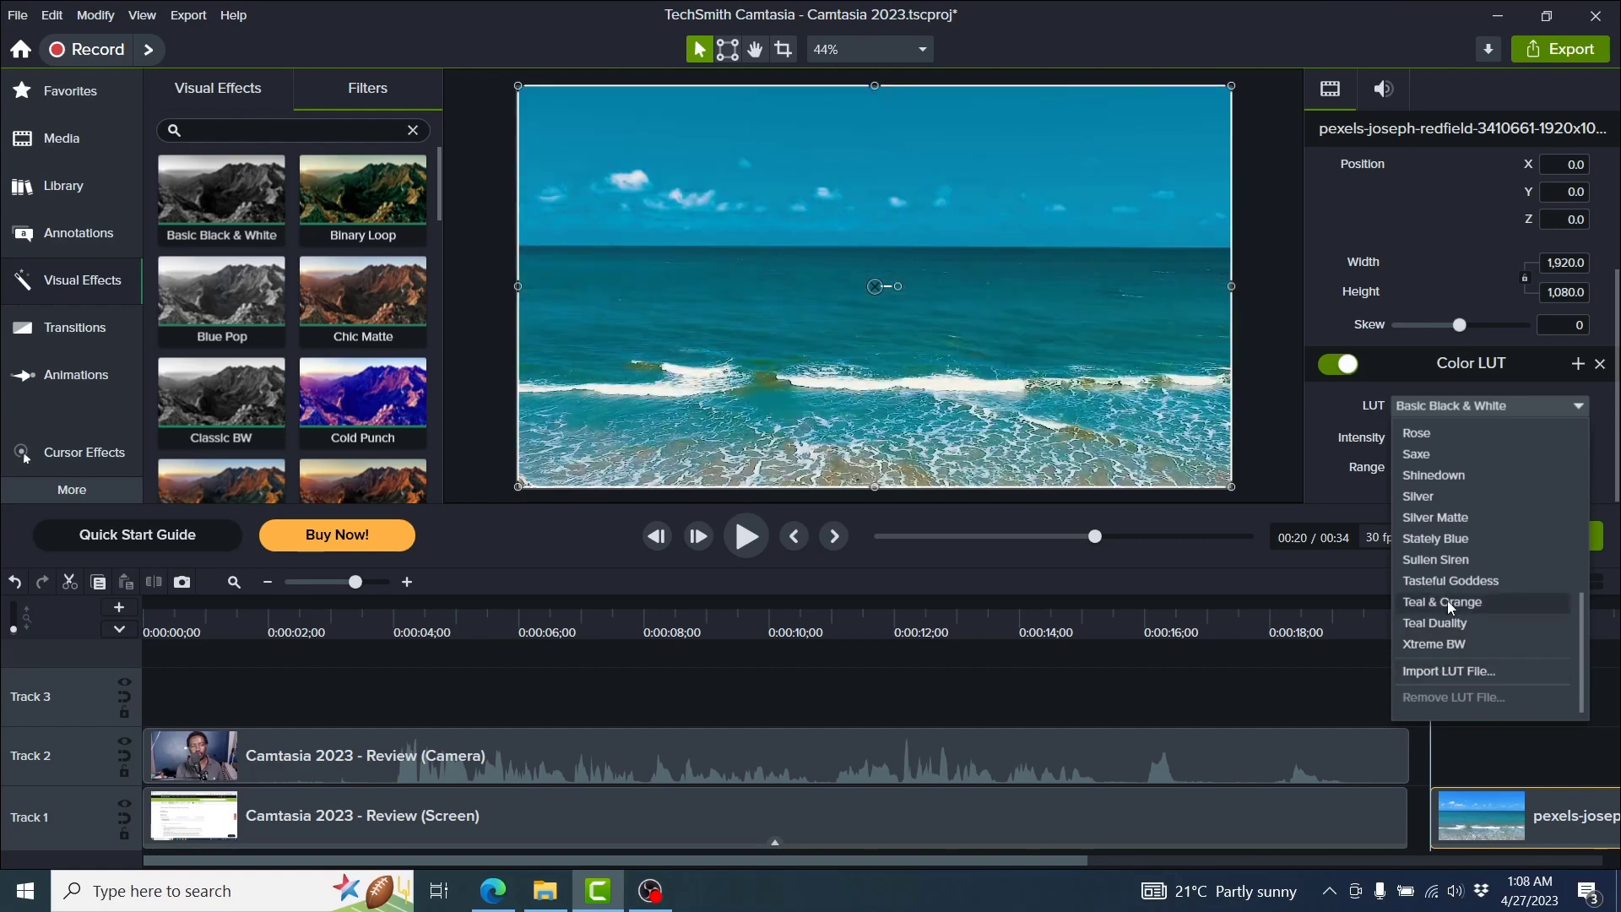
{"action": "left_click", "coordinate": [1448, 600]}
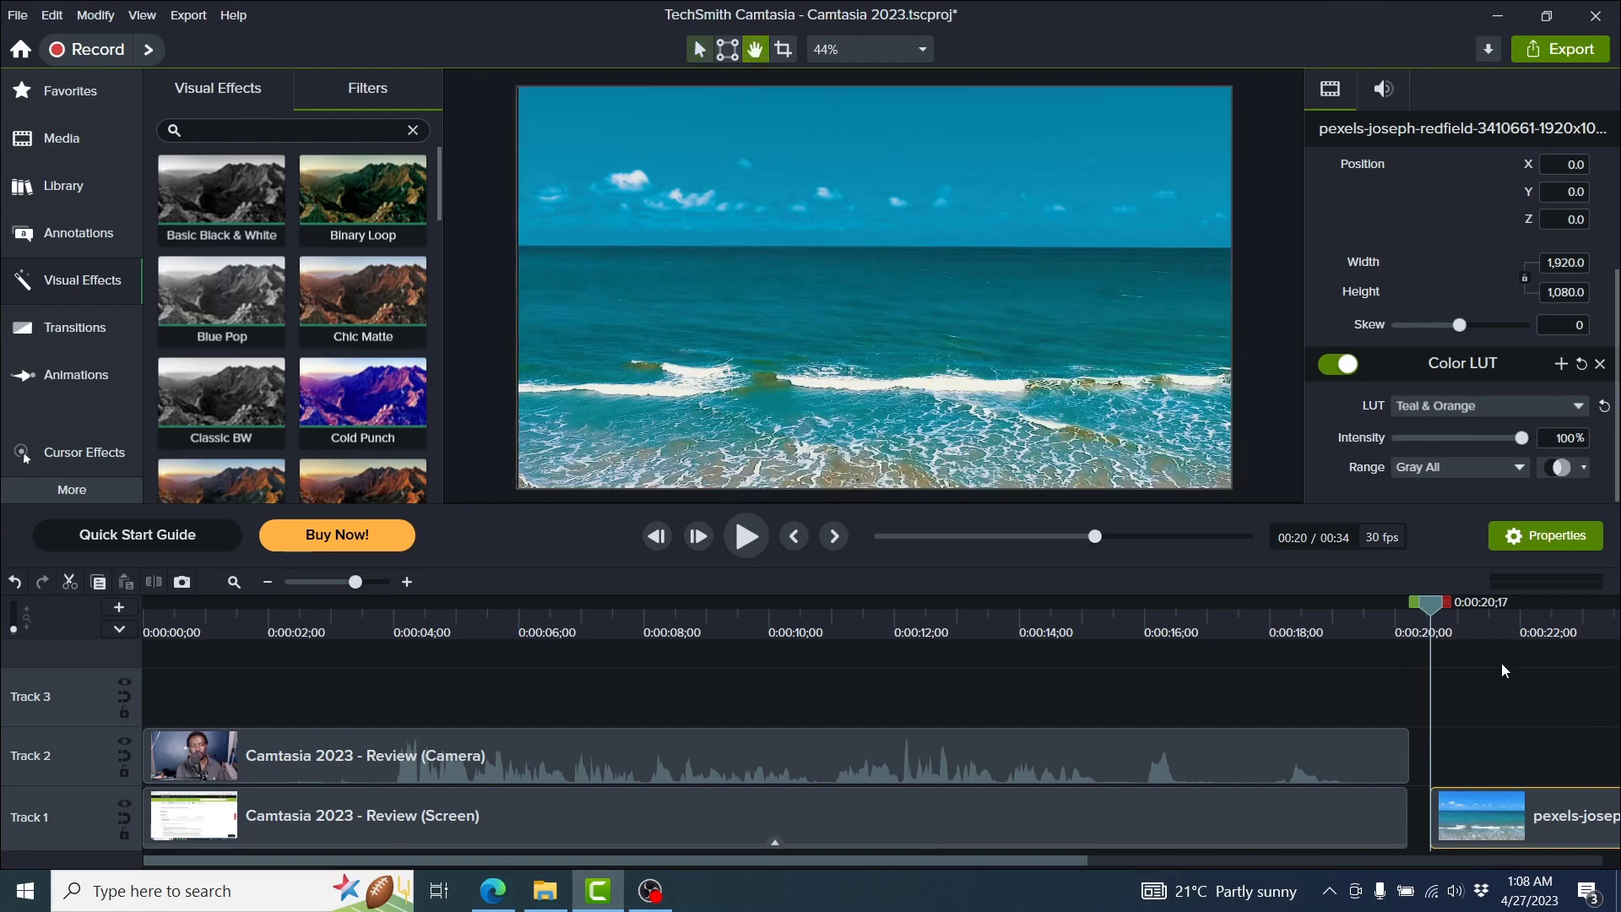
Play the beach clip briefly with the Color LUT effect on and off to compare the looks, leaving the effect enabled.
{"action": "key", "text": "space"}
{"action": "key", "text": "space"}
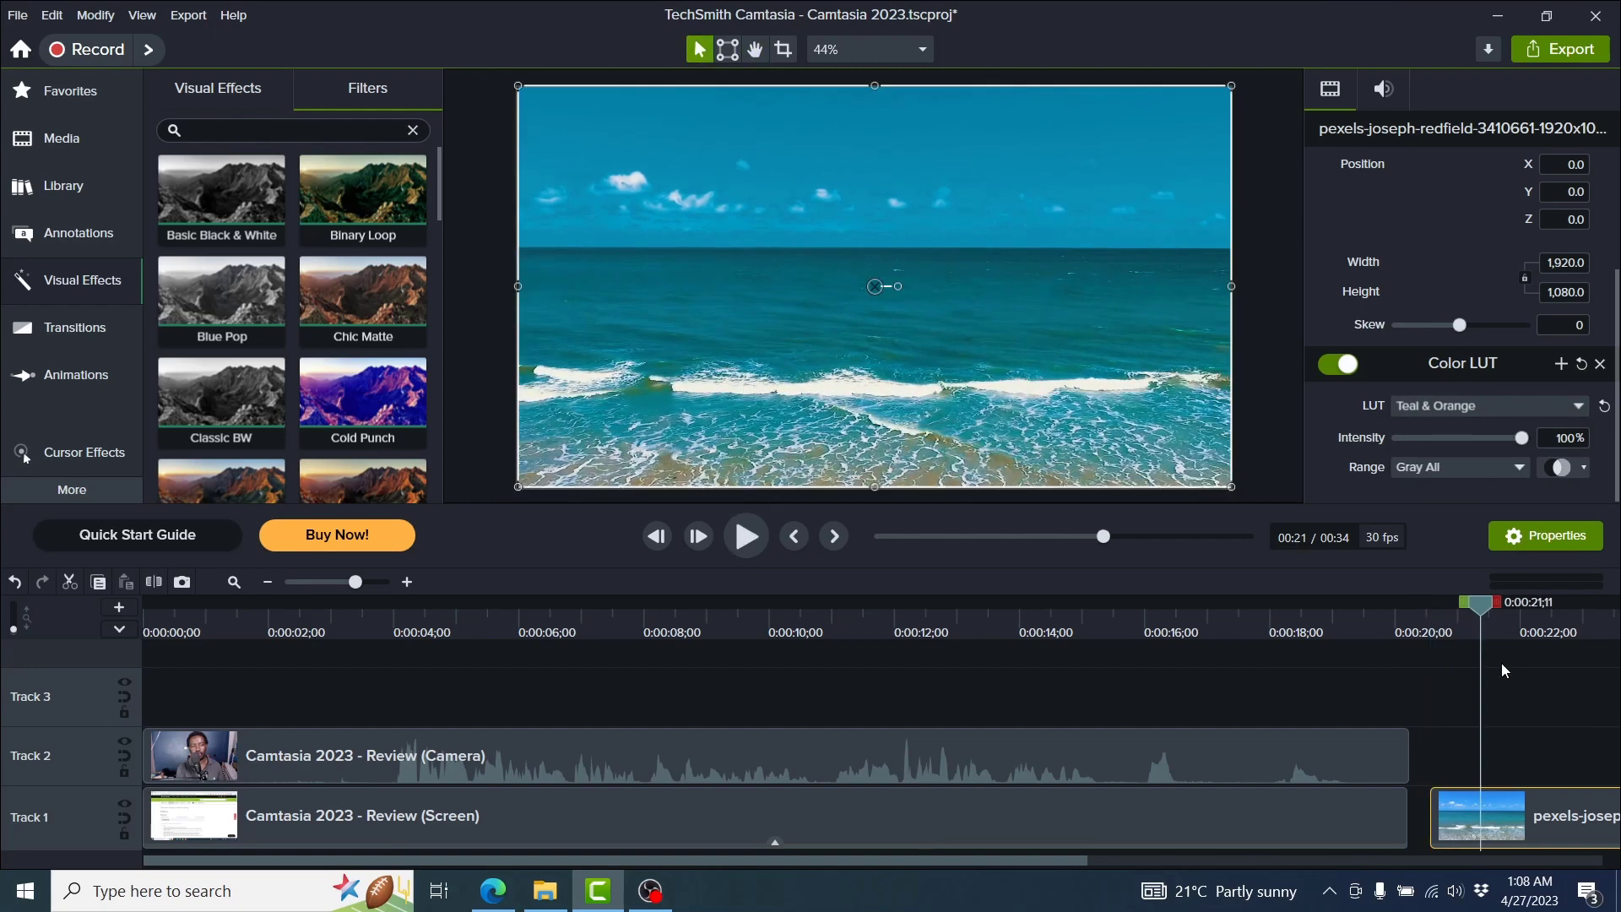
{"action": "left_click", "coordinate": [1334, 365]}
{"action": "key", "text": "space"}
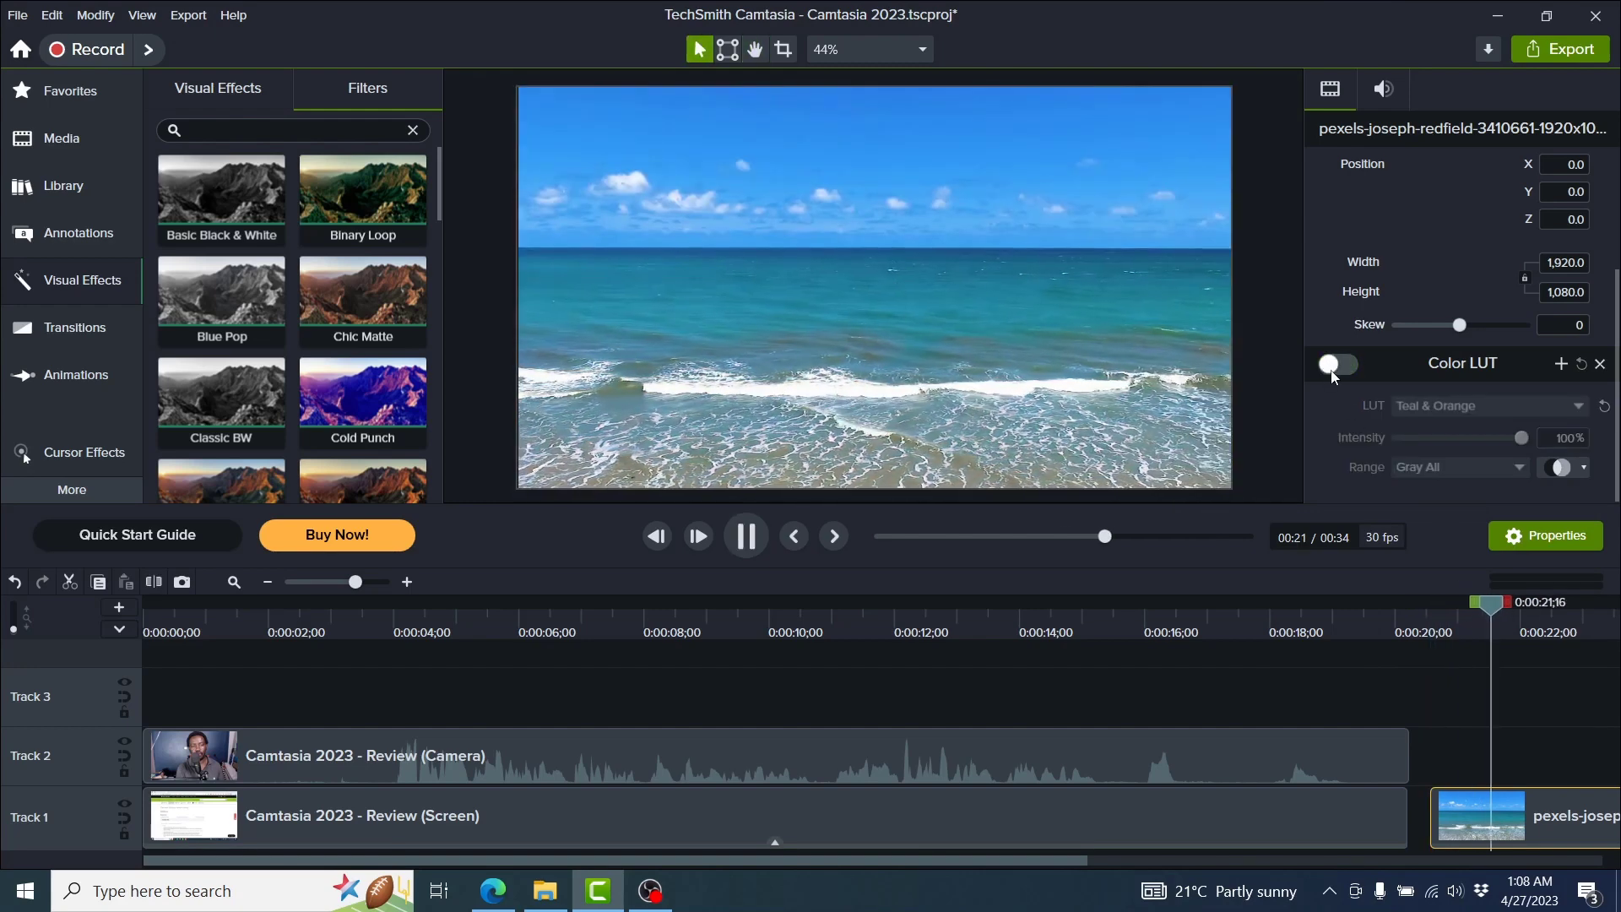
{"action": "key", "text": "space"}
{"action": "left_click", "coordinate": [1334, 364]}
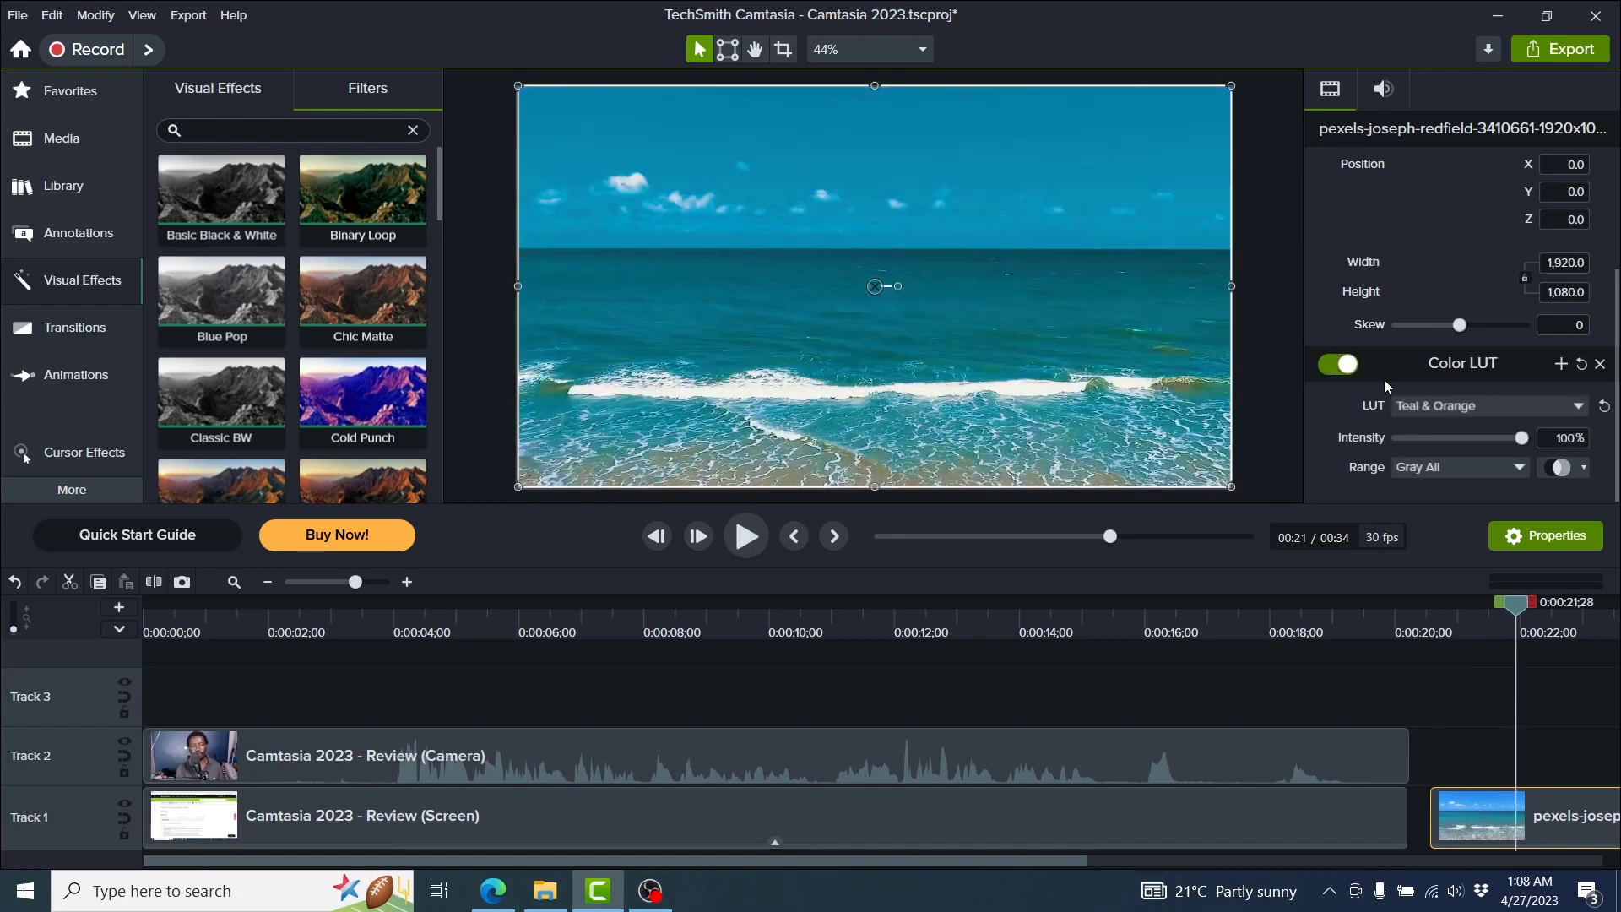
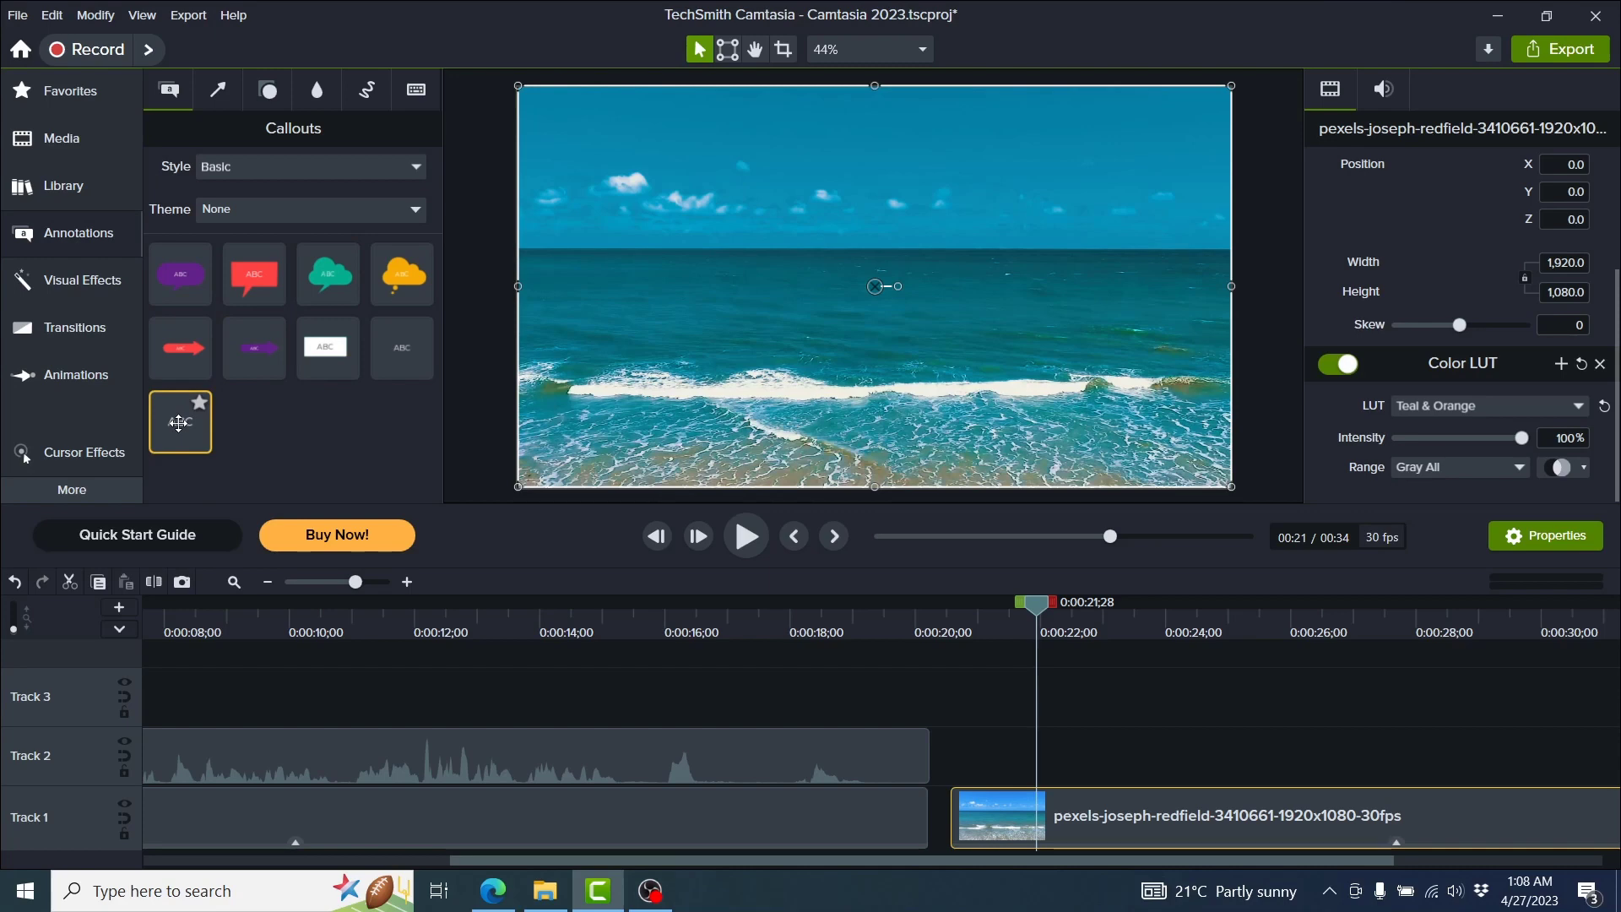
Add a plain ABC text callout on Track 2 and align its start with the start of the beach clip.
{"action": "right_click", "coordinate": [178, 422]}
{"action": "left_click", "coordinate": [277, 439]}
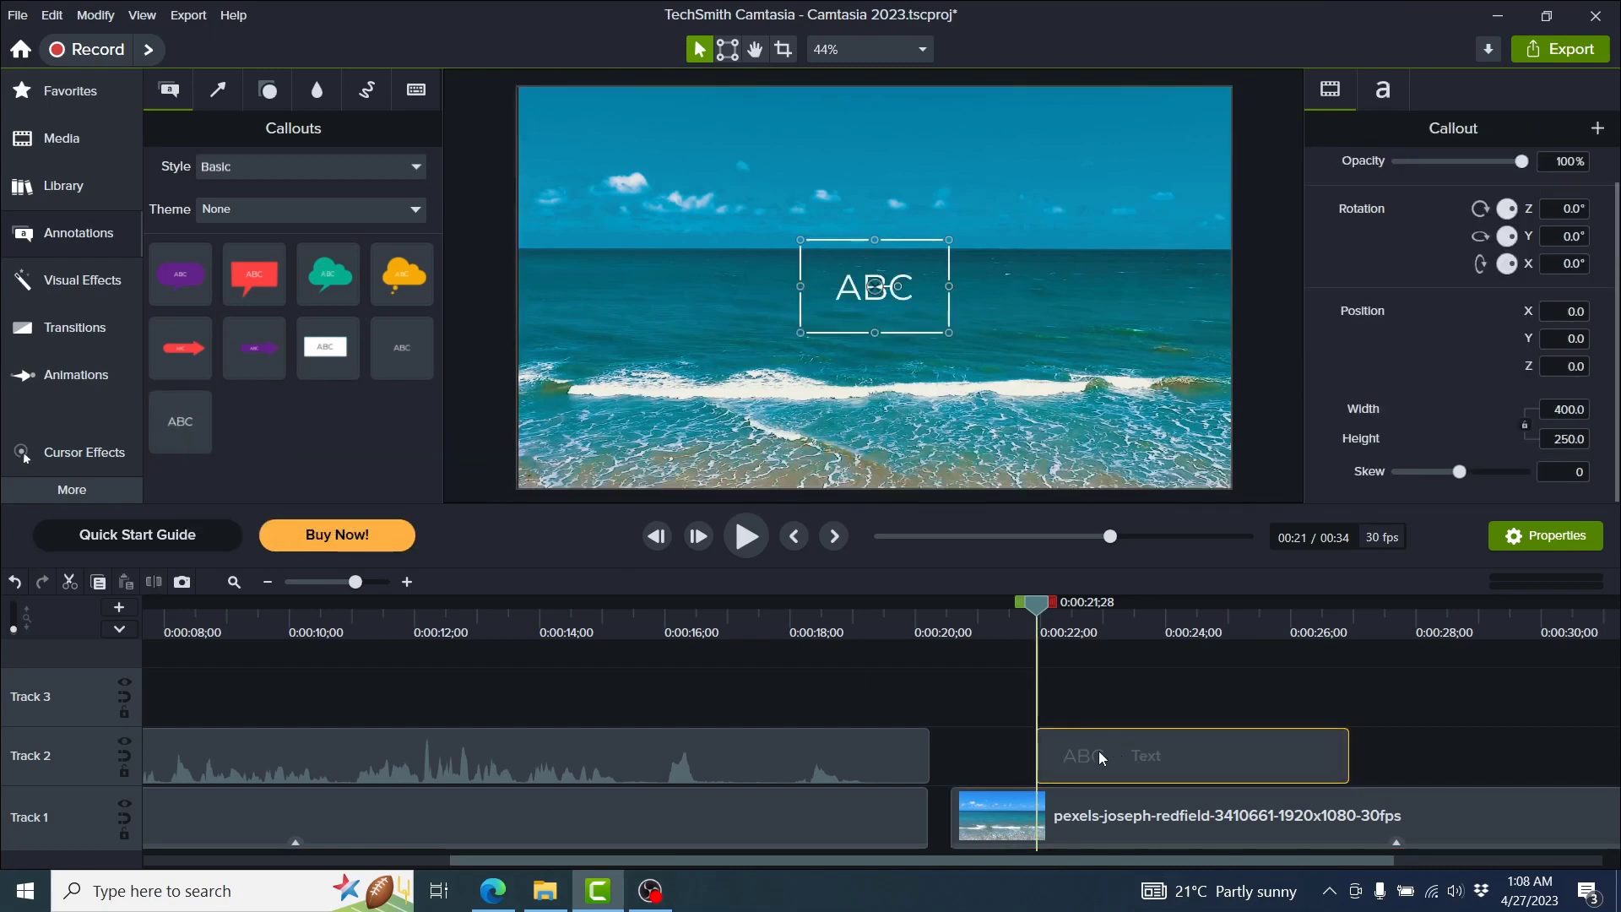
{"action": "left_click_drag", "start_coordinate": [1098, 752], "coordinate": [1034, 758]}
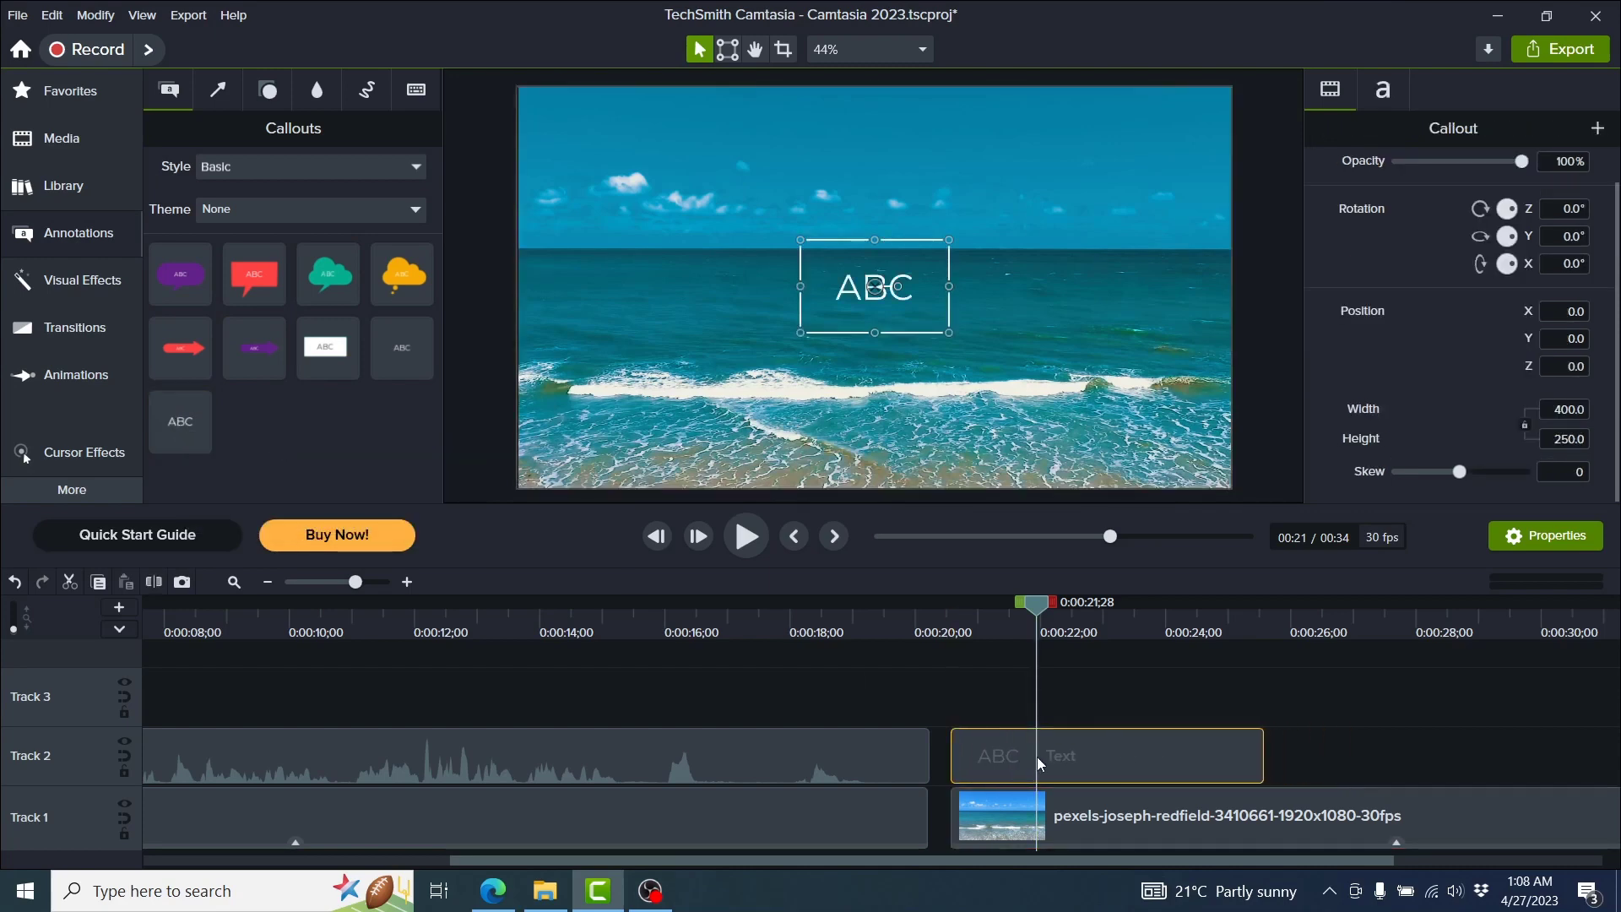
Duplicate the ABC text callout onto Track 3, align it with the beach clip's start, and change its text to DEF.
{"action": "key", "text": "ctrl+c"}
{"action": "key", "text": "ctrl+v"}
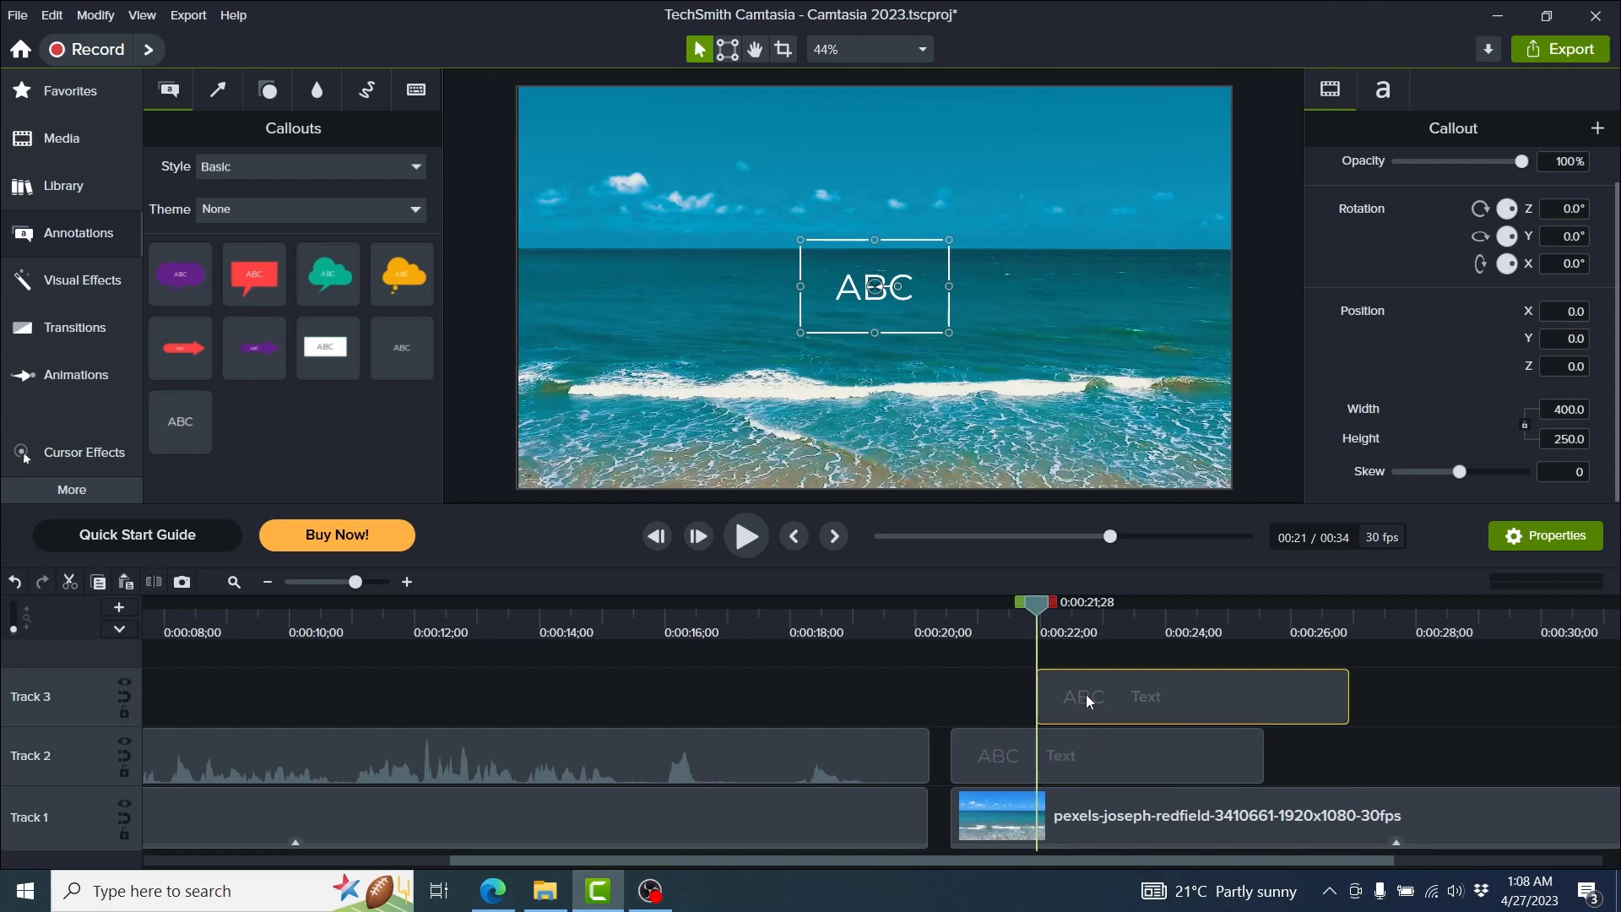
{"action": "left_click_drag", "start_coordinate": [1086, 694], "coordinate": [996, 702]}
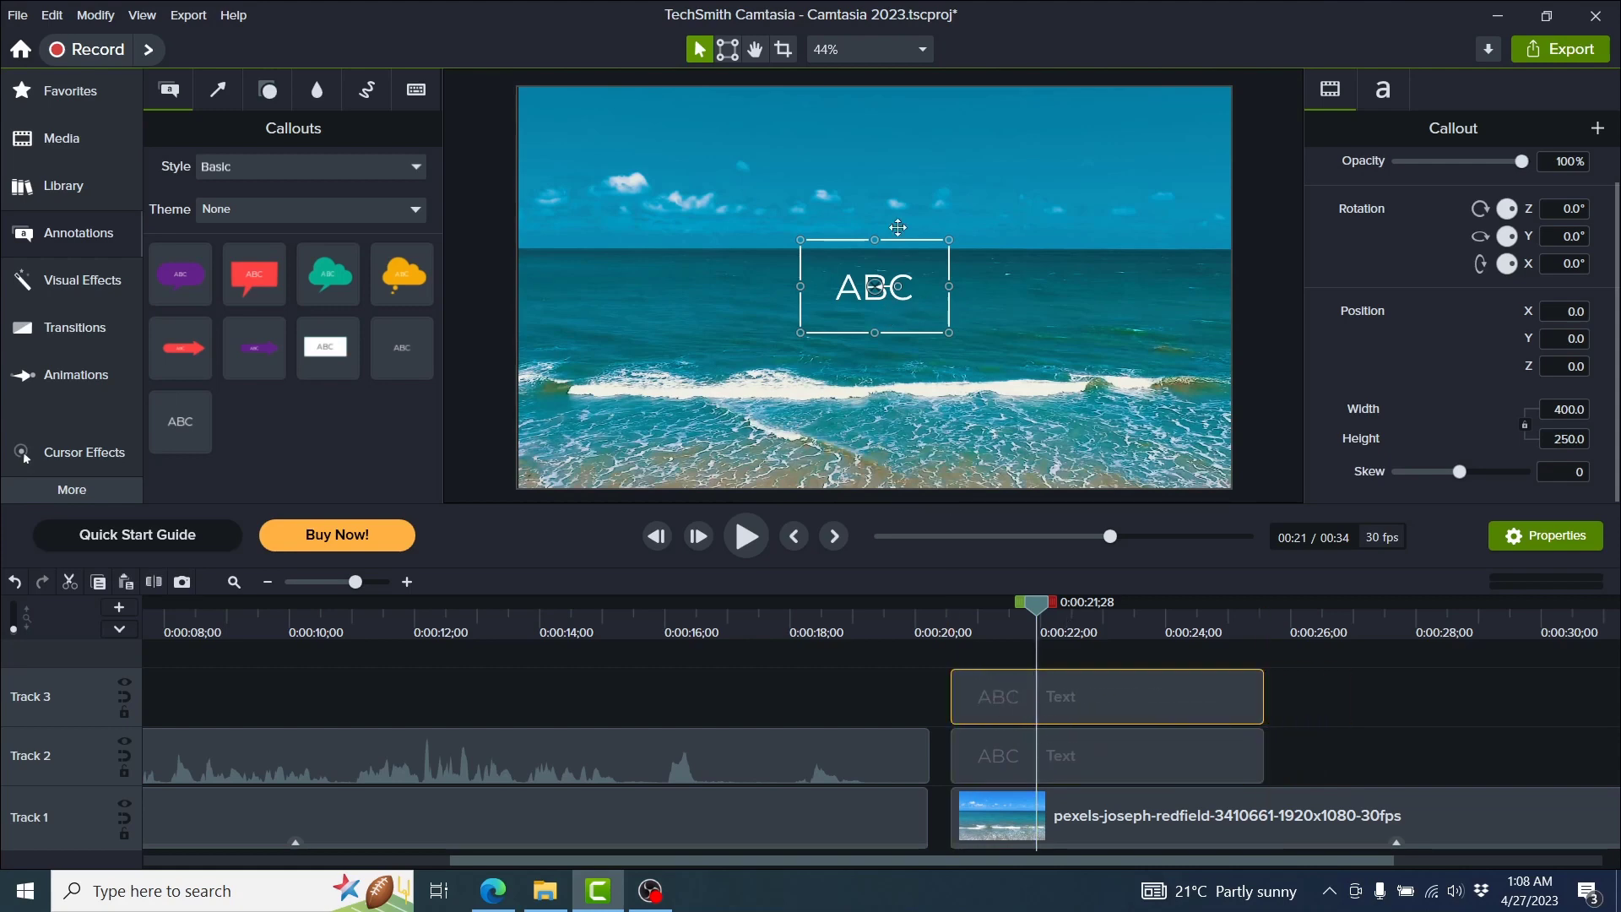
{"action": "double_click", "coordinate": [844, 302]}
{"action": "type", "text": "de"}
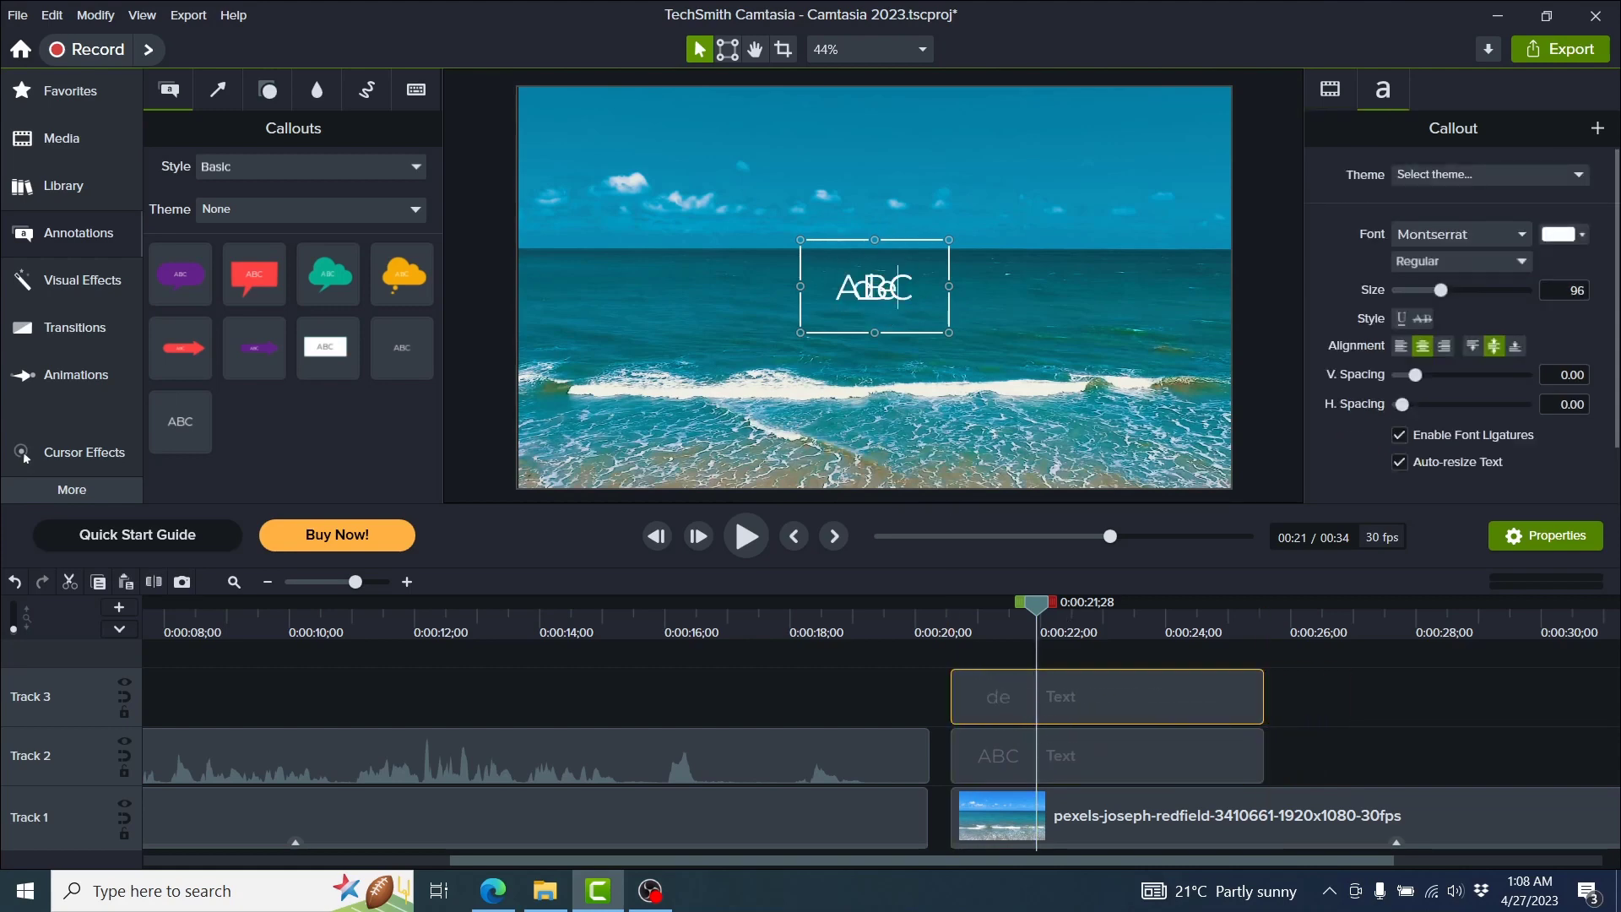
{"action": "key", "text": "ctrl+a"}
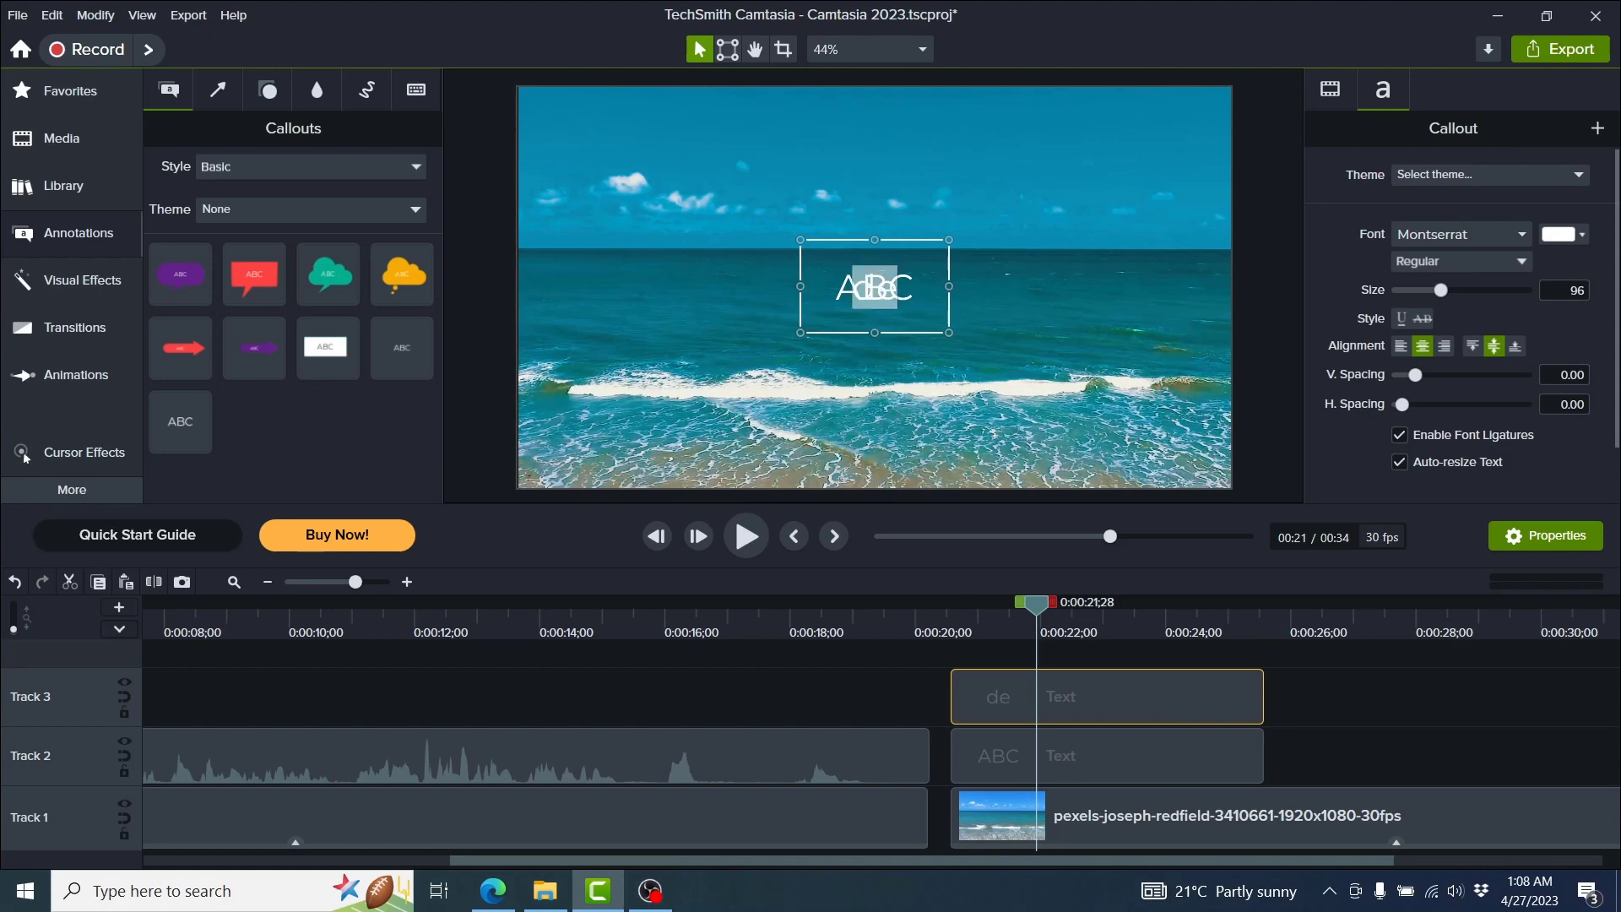
{"action": "type", "text": "DEF"}
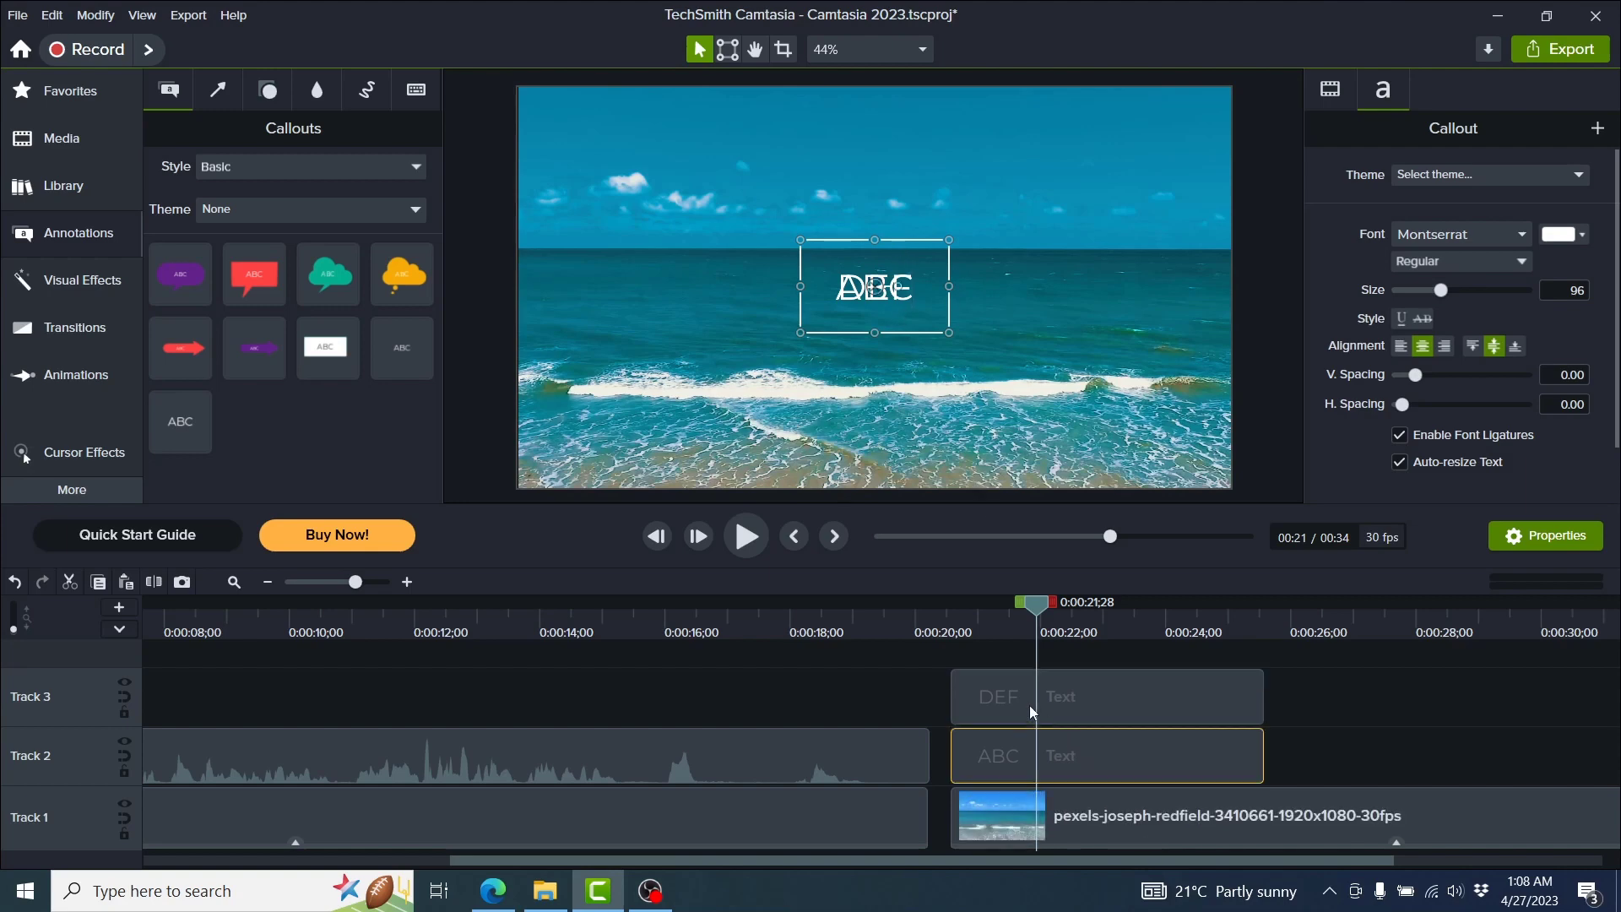
Move DEF to the canvas's lower-right corner (X 760, Y -415) and ABC to its upper-left corner (X -760, Y 415).
{"action": "left_click", "coordinate": [833, 637]}
{"action": "left_click", "coordinate": [1034, 625]}
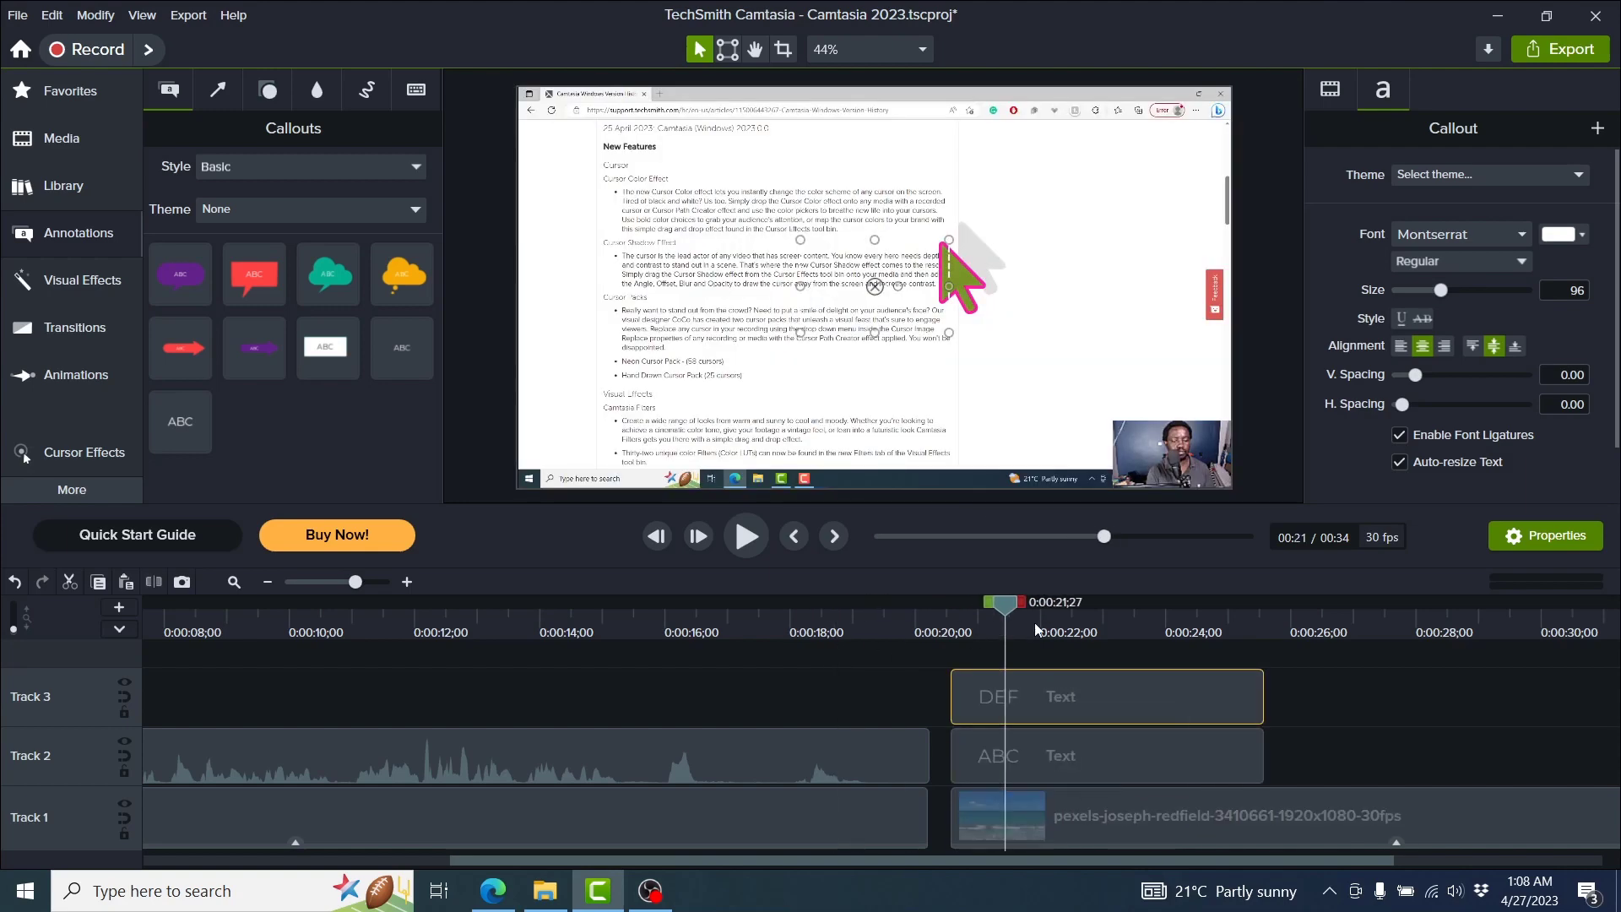
{"action": "left_click", "coordinate": [1011, 714]}
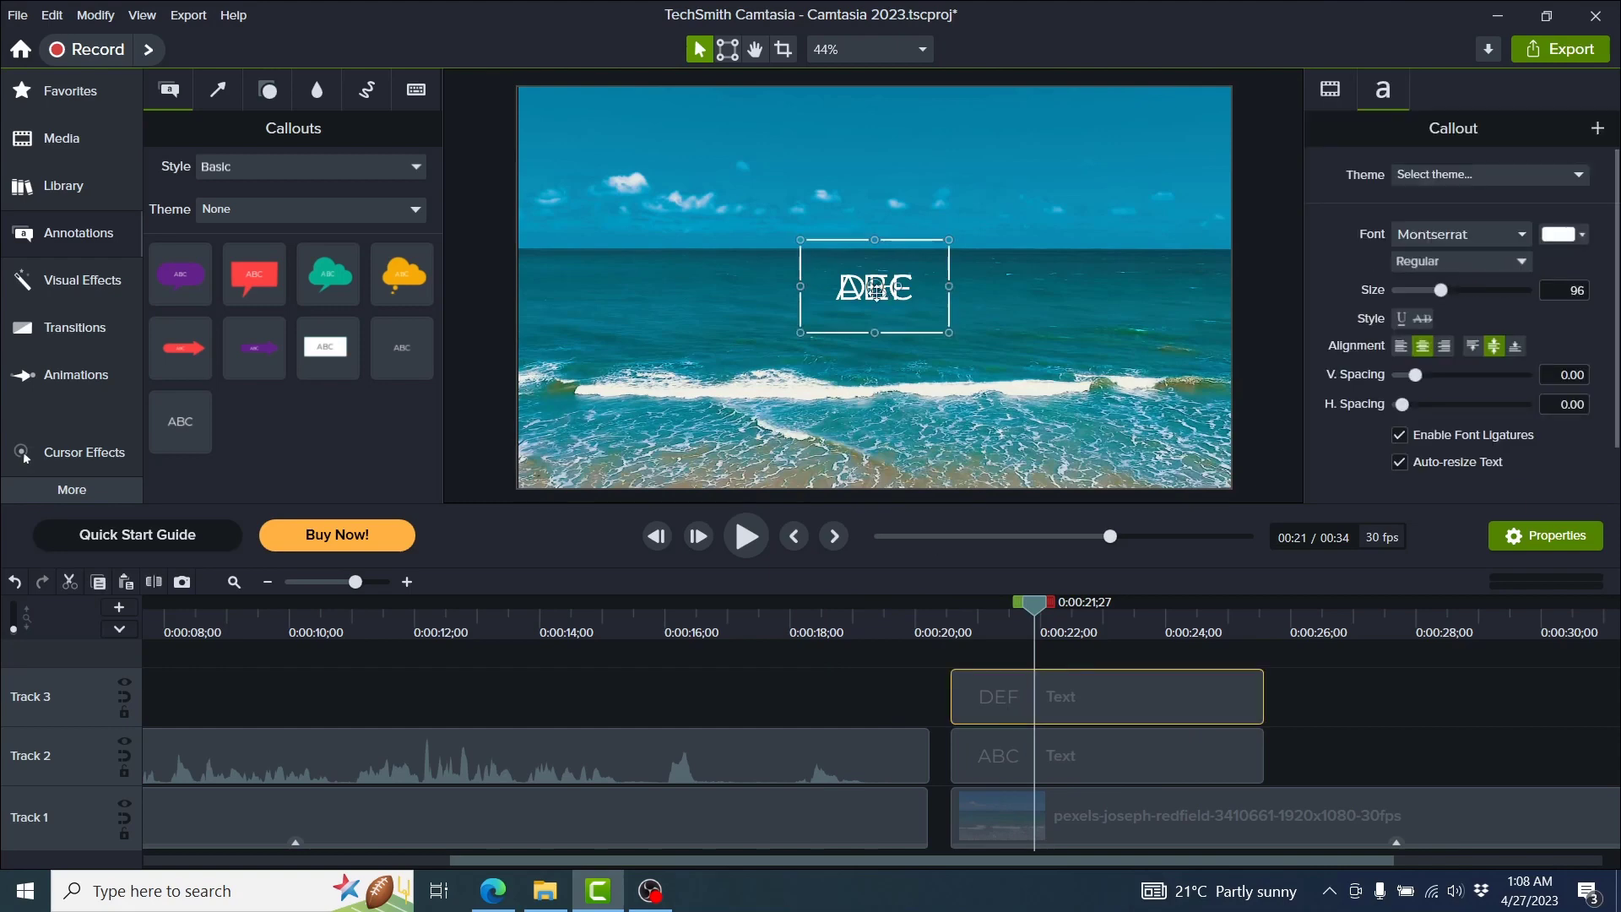
{"action": "left_click_drag", "start_coordinate": [887, 291], "coordinate": [1157, 440]}
{"action": "left_click", "coordinate": [921, 307]}
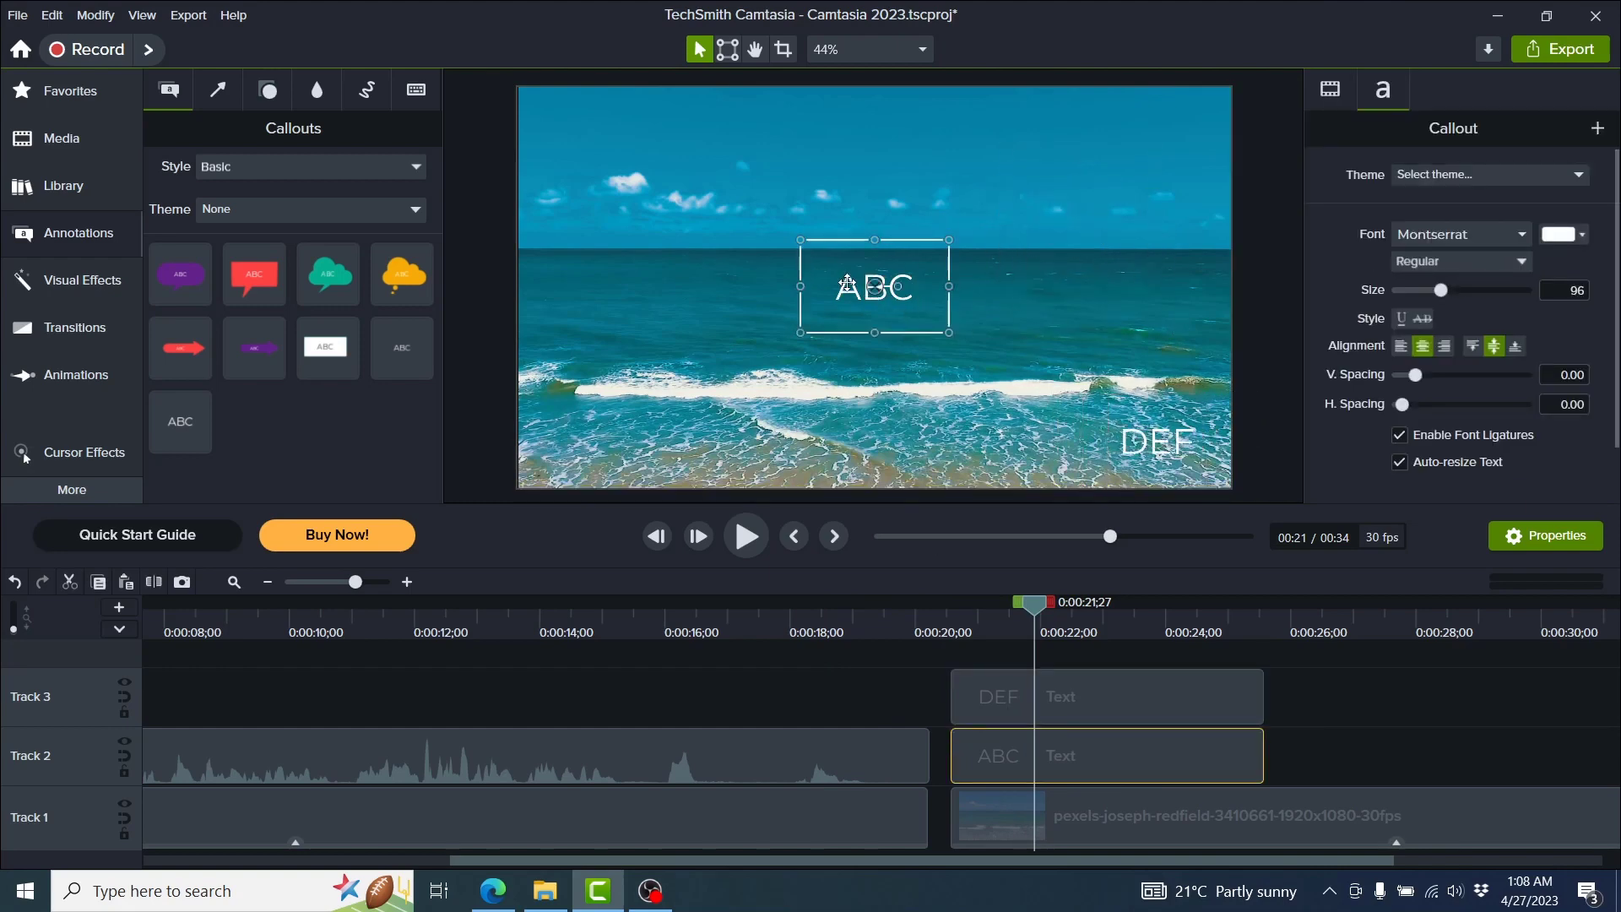
{"action": "left_click_drag", "start_coordinate": [851, 282], "coordinate": [557, 127]}
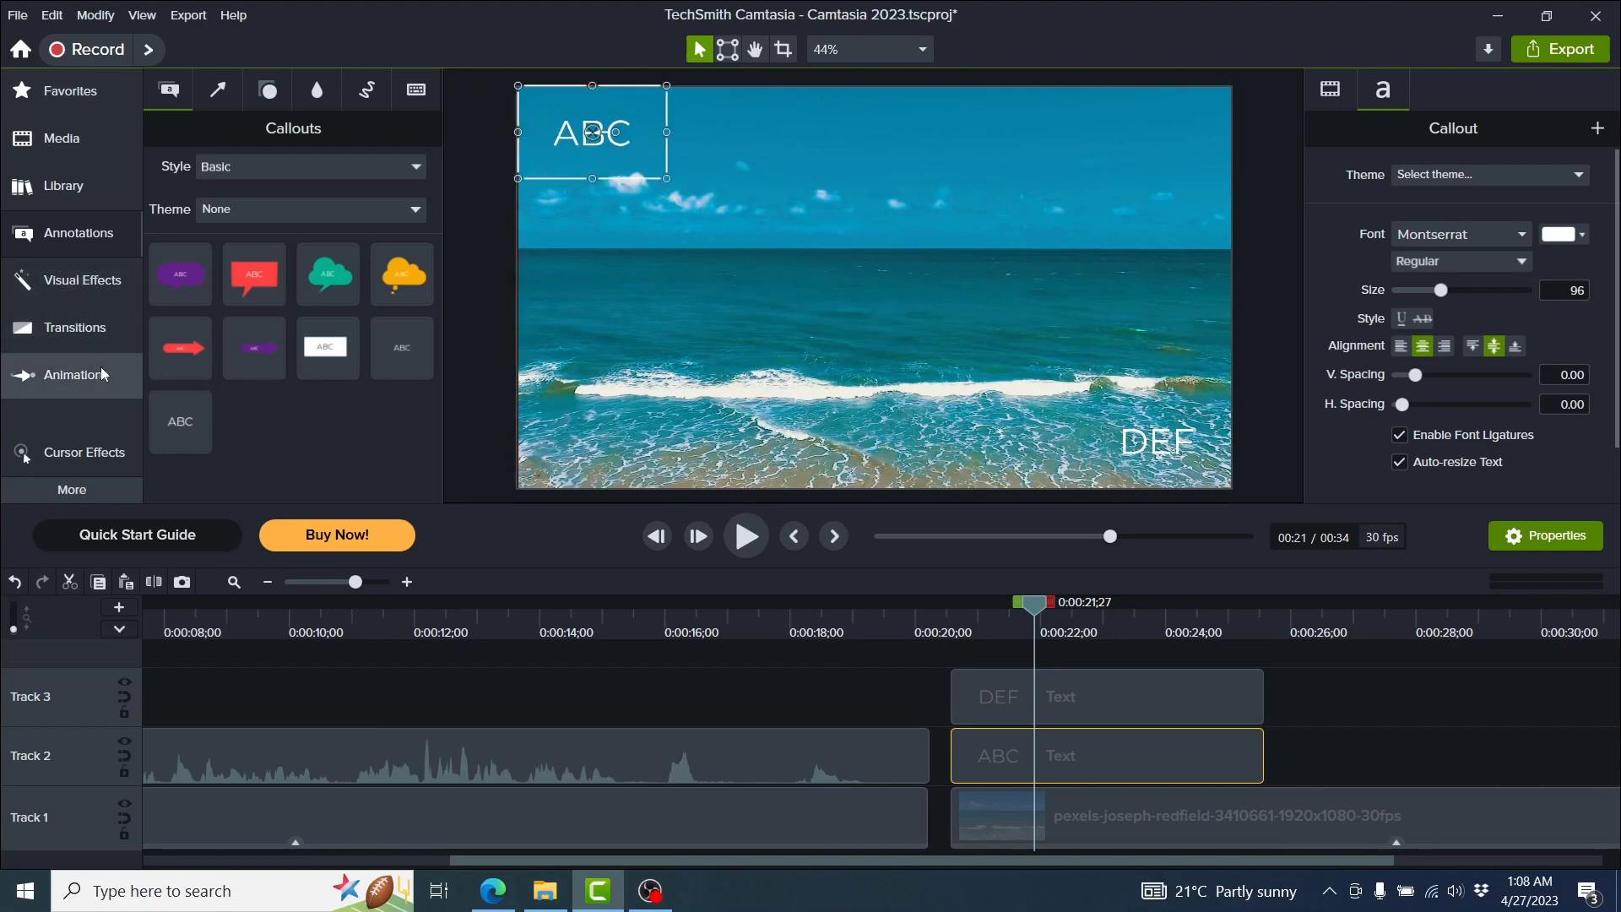
Apply Motion Path to both texts at 0:00:21;27, running ABC's path to the DEF corner and DEF's path to the ABC corner.
{"action": "left_click", "coordinate": [74, 298]}
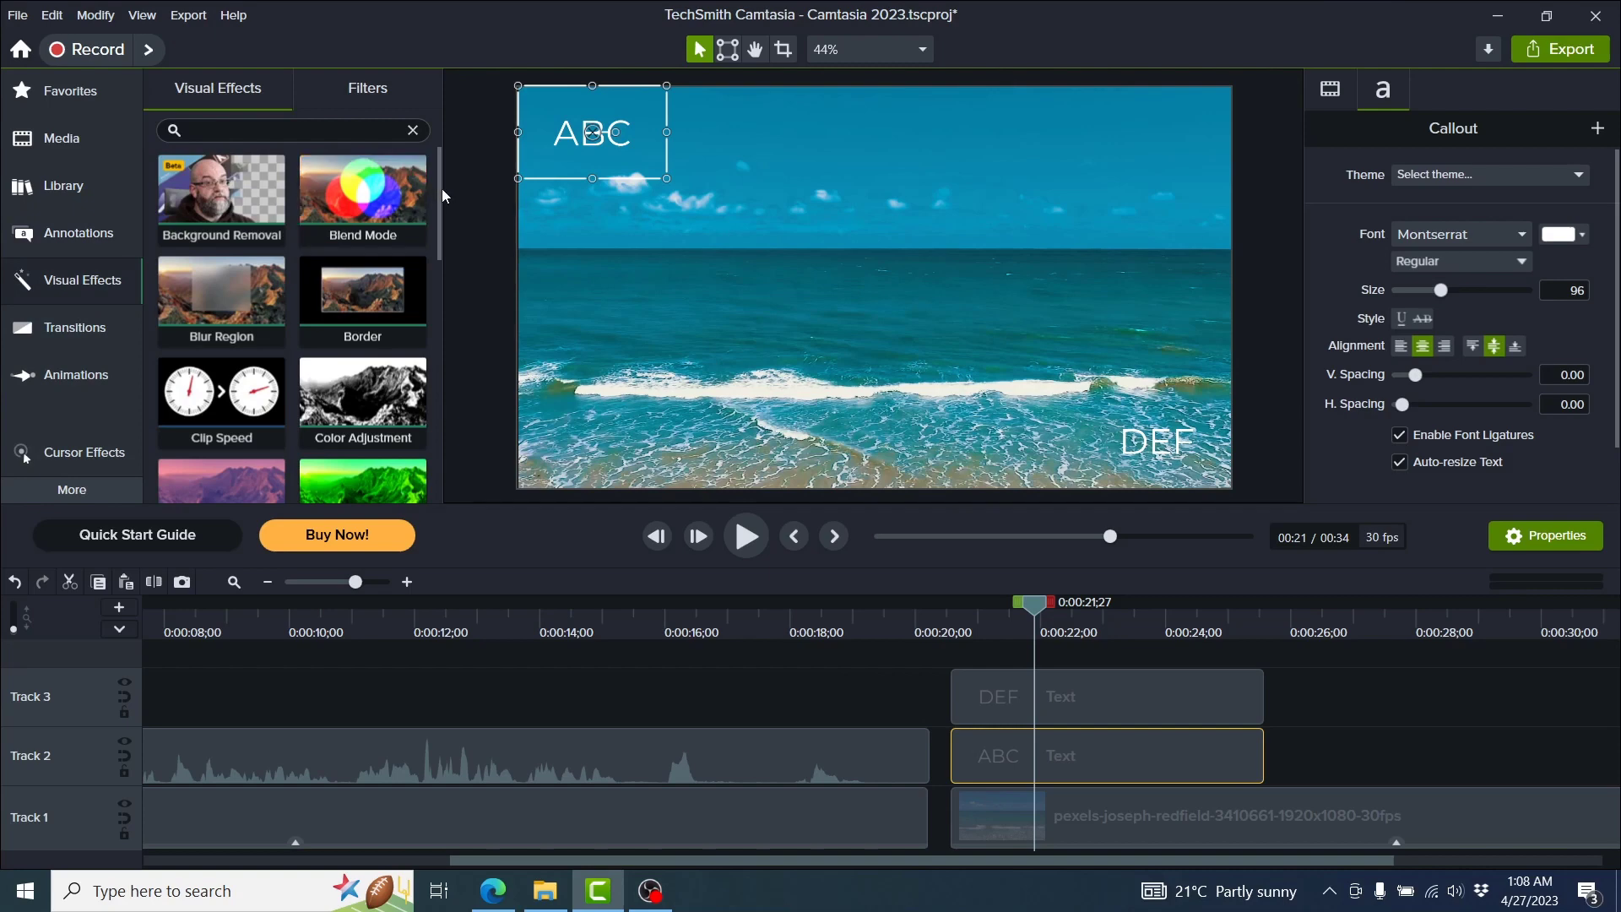
{"action": "left_click_drag", "start_coordinate": [438, 191], "coordinate": [439, 417]}
{"action": "left_click_drag", "start_coordinate": [355, 301], "coordinate": [1025, 752]}
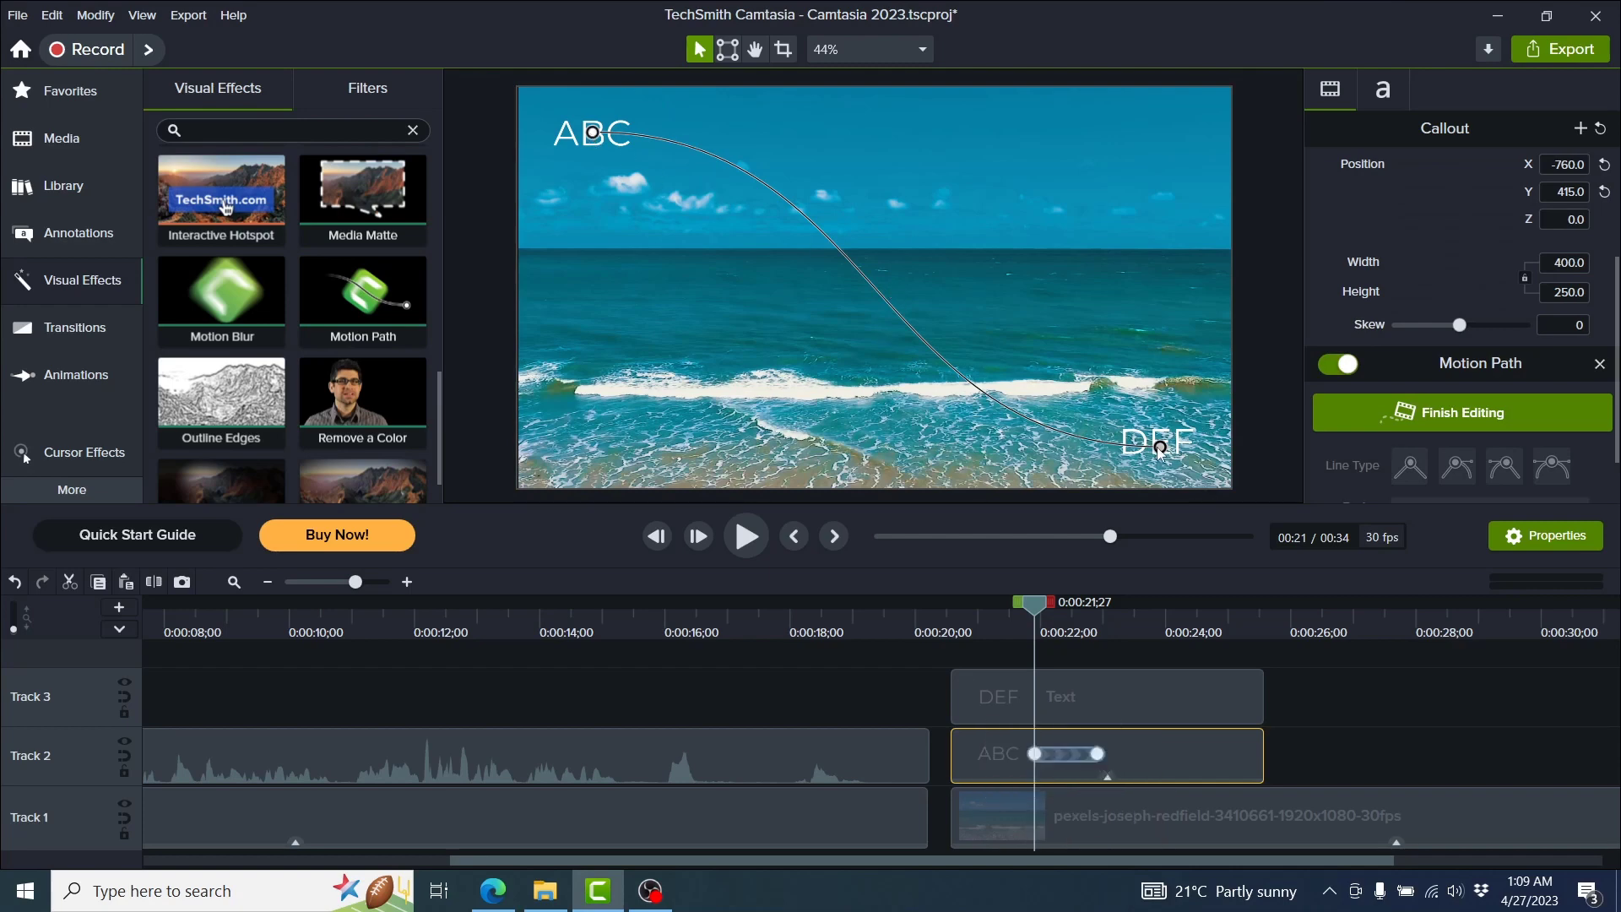
{"action": "left_click", "coordinate": [989, 691]}
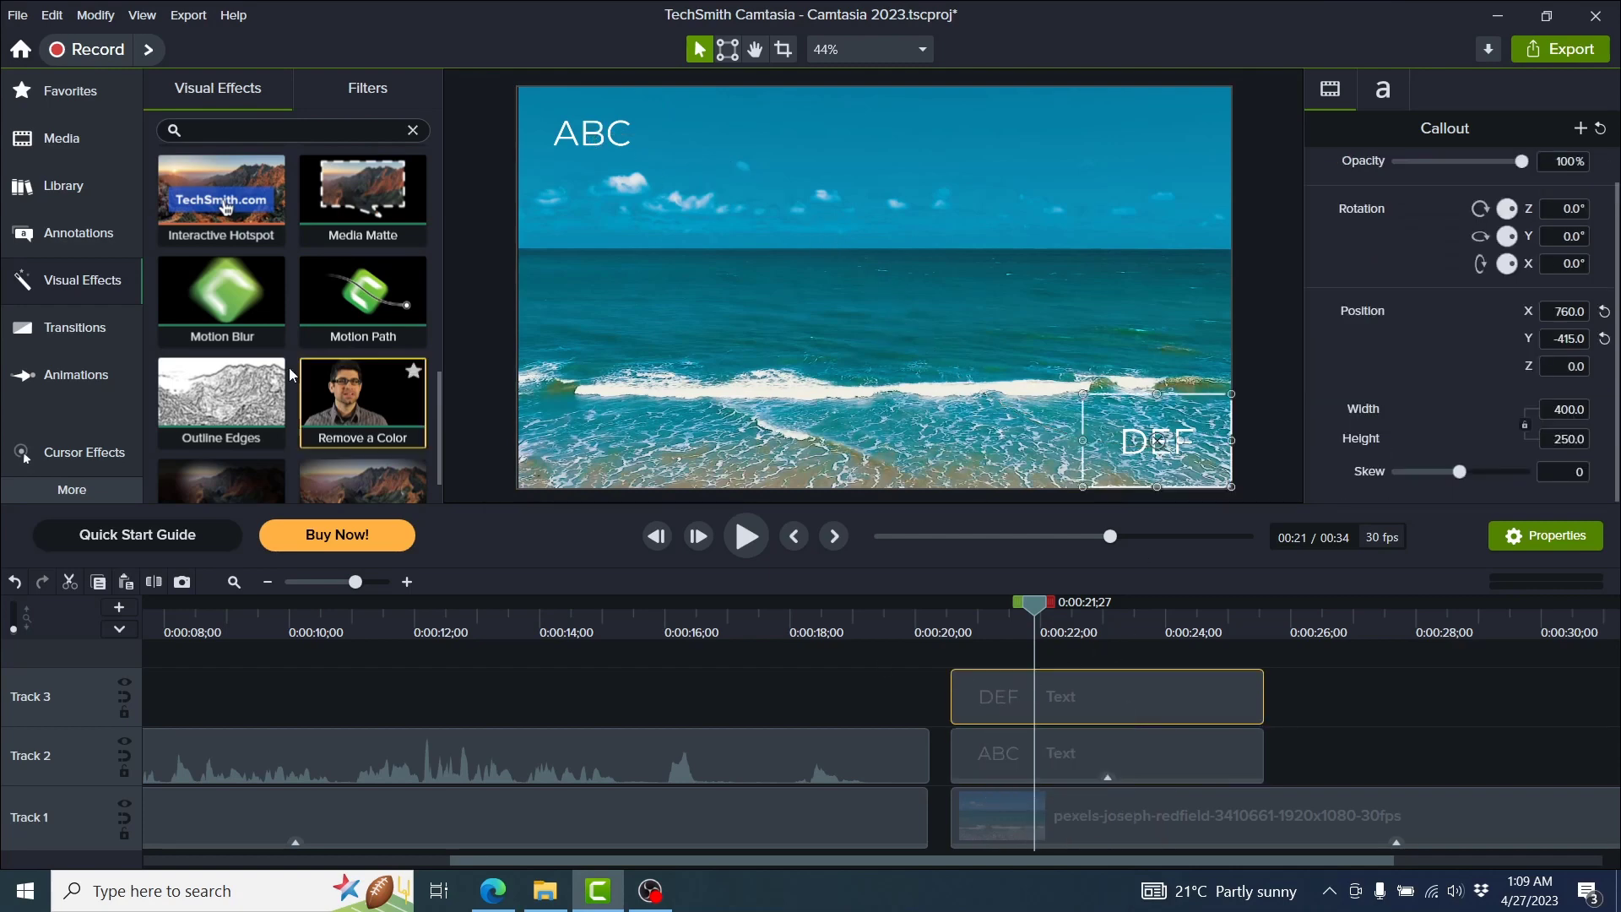
{"action": "left_click_drag", "start_coordinate": [363, 299], "coordinate": [1045, 691]}
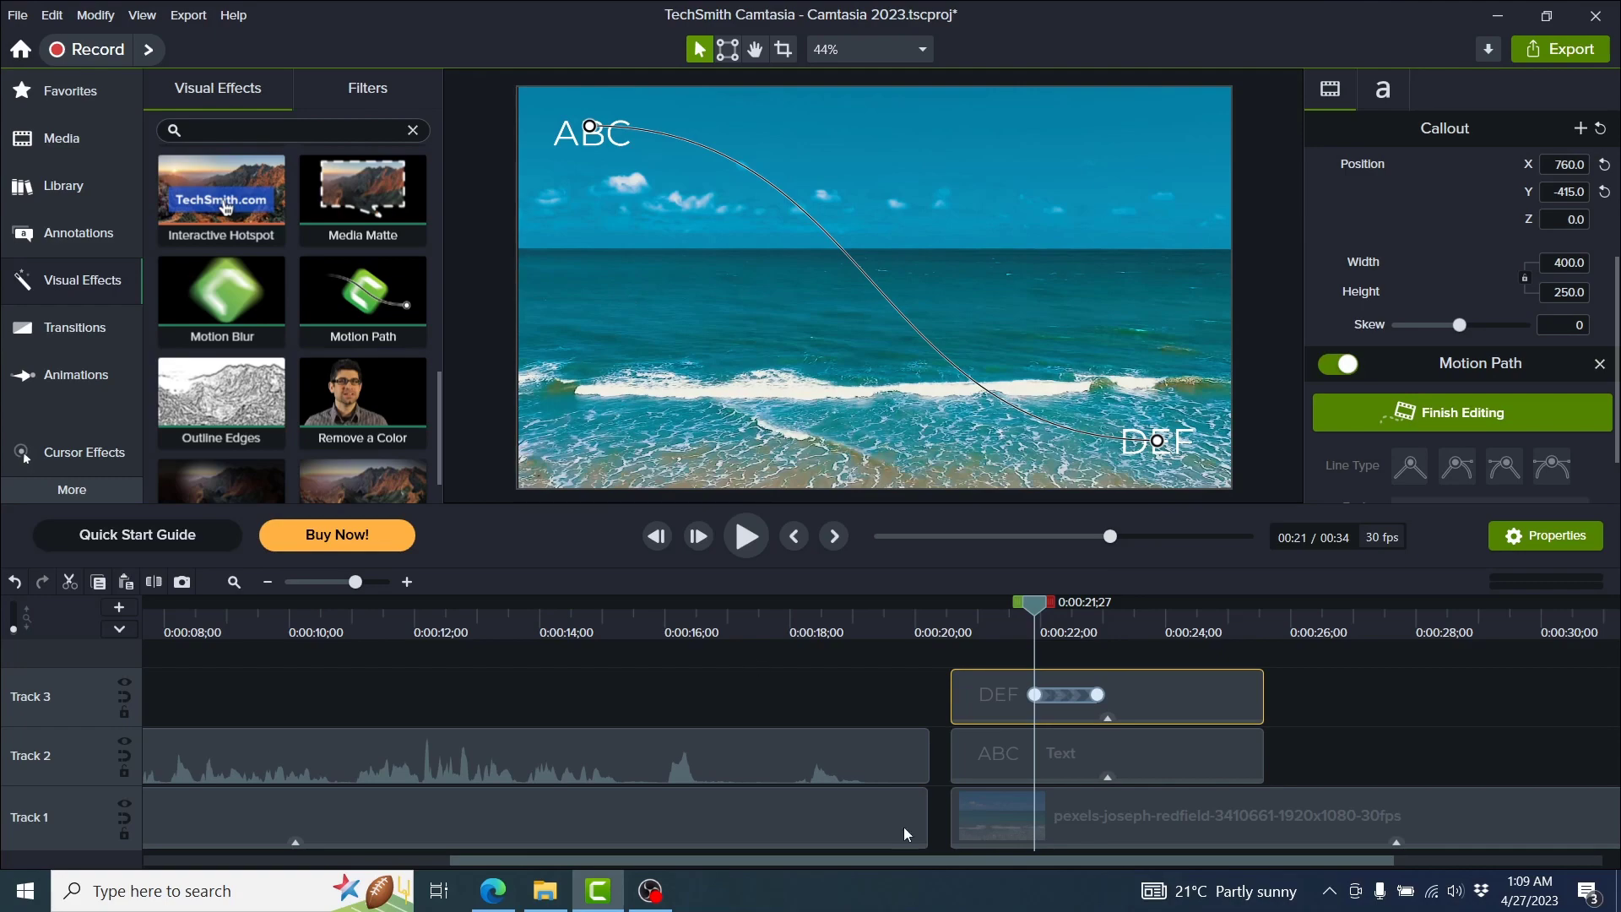
Play the timeline from about 0:00:20 to preview the ABC and DEF texts travelling along their motion paths.
{"action": "left_click", "coordinate": [946, 625]}
{"action": "key", "text": "space"}
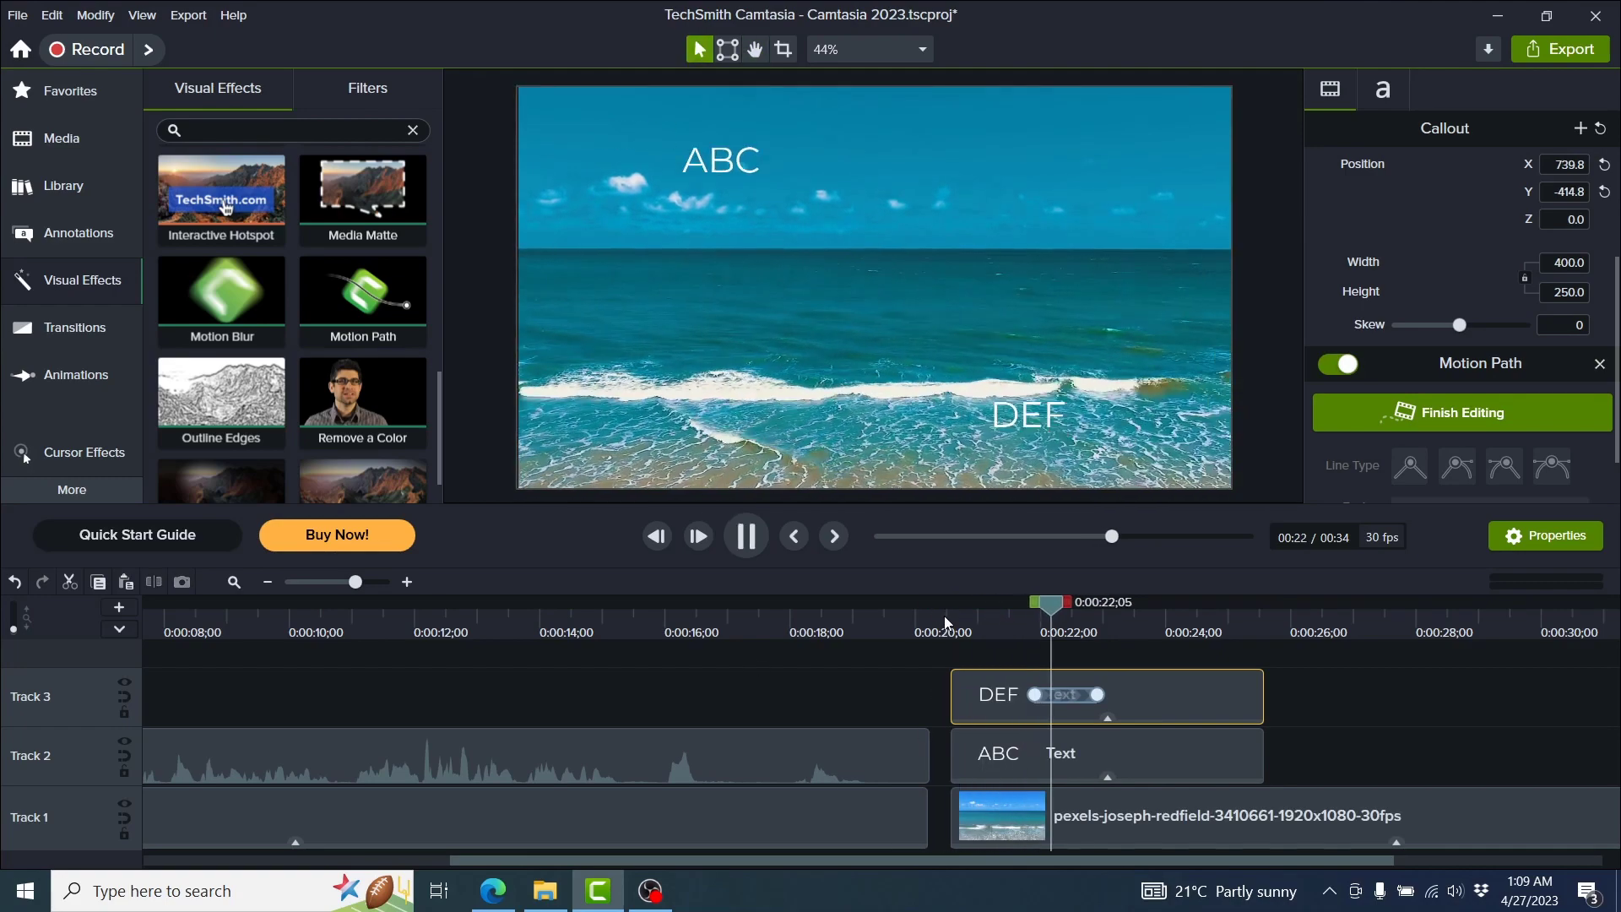
{"action": "key", "text": "space"}
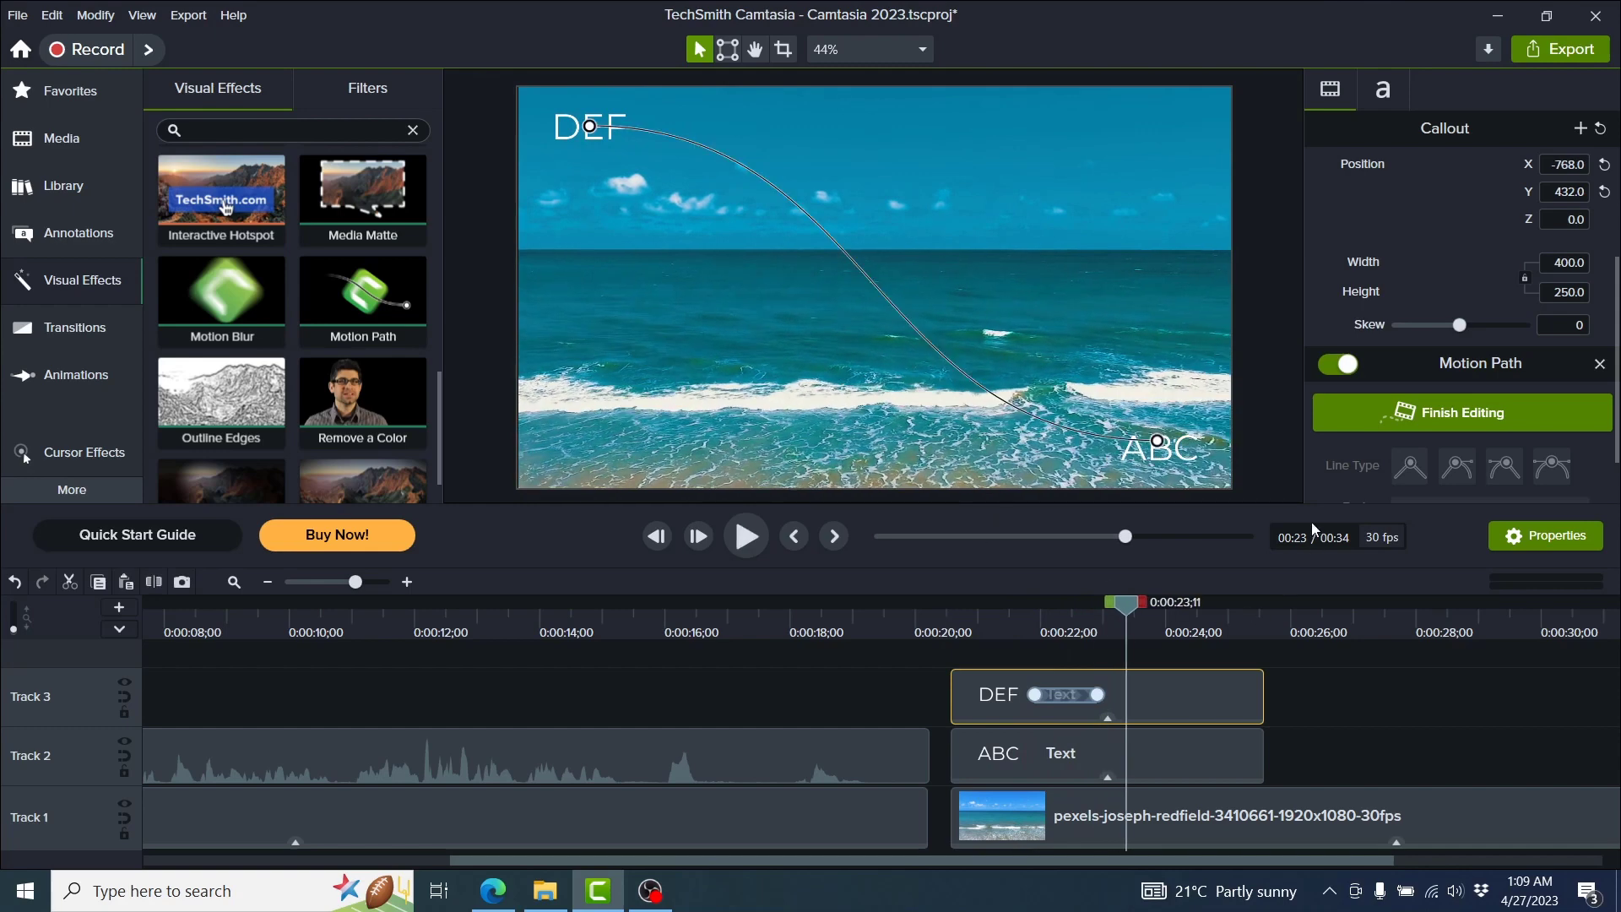
Move the end points of both motion paths to about mid-height, DEF's straight down at the canvas's left edge and ABC's to X 797.5, Y -82.
{"action": "left_click", "coordinate": [1101, 619]}
{"action": "left_click", "coordinate": [1097, 696]}
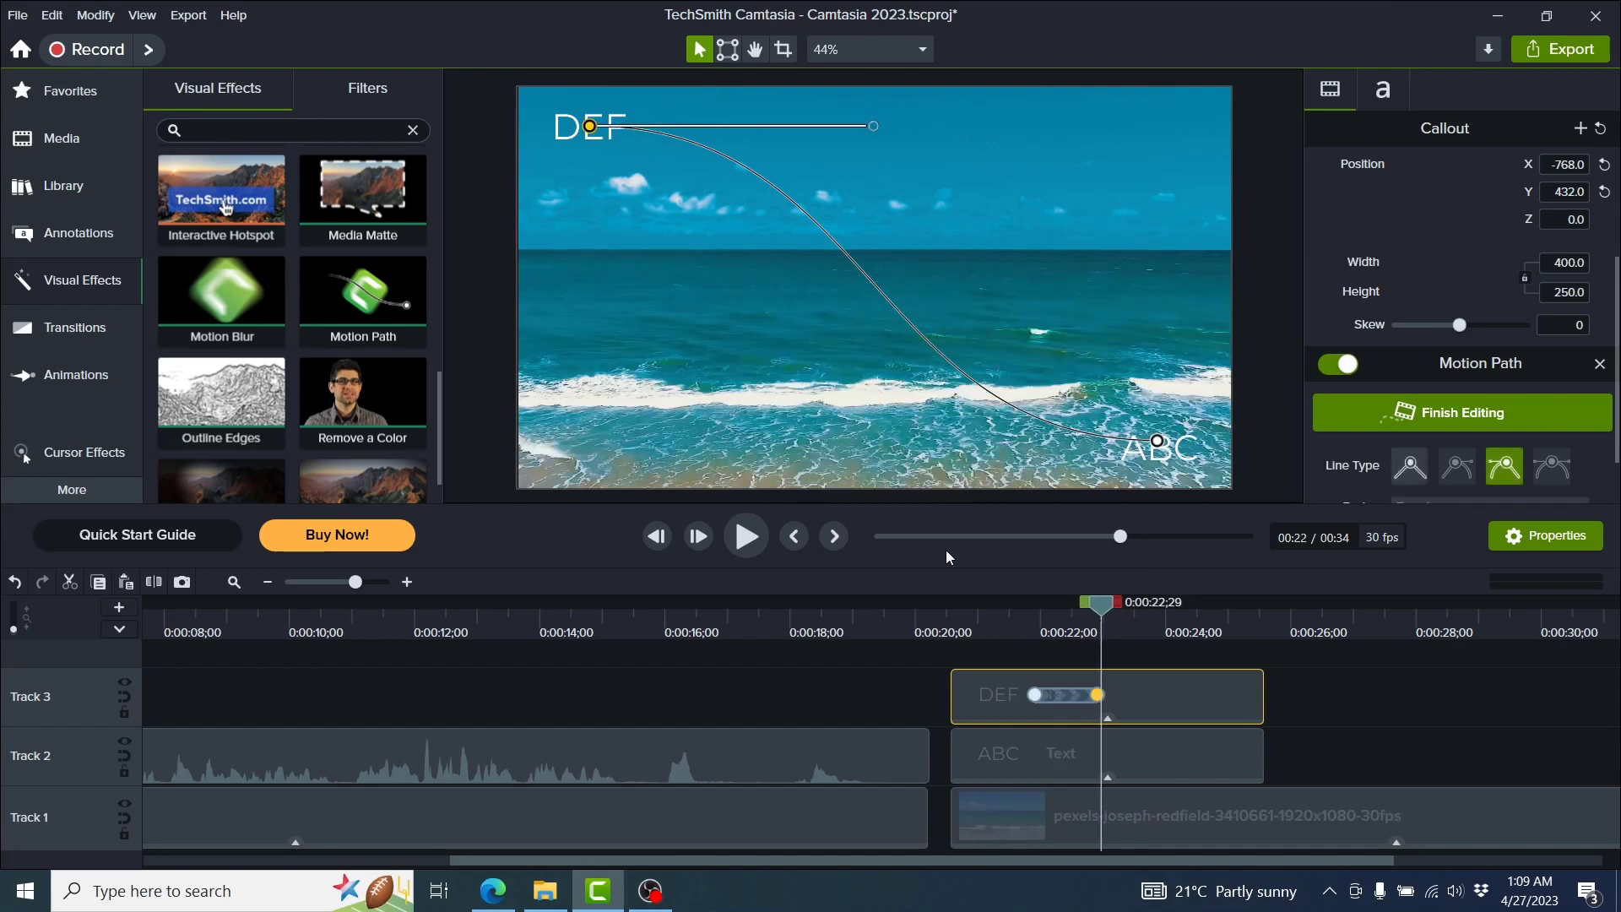
{"action": "left_click_drag", "start_coordinate": [589, 127], "coordinate": [599, 319]}
{"action": "left_click", "coordinate": [1063, 758]}
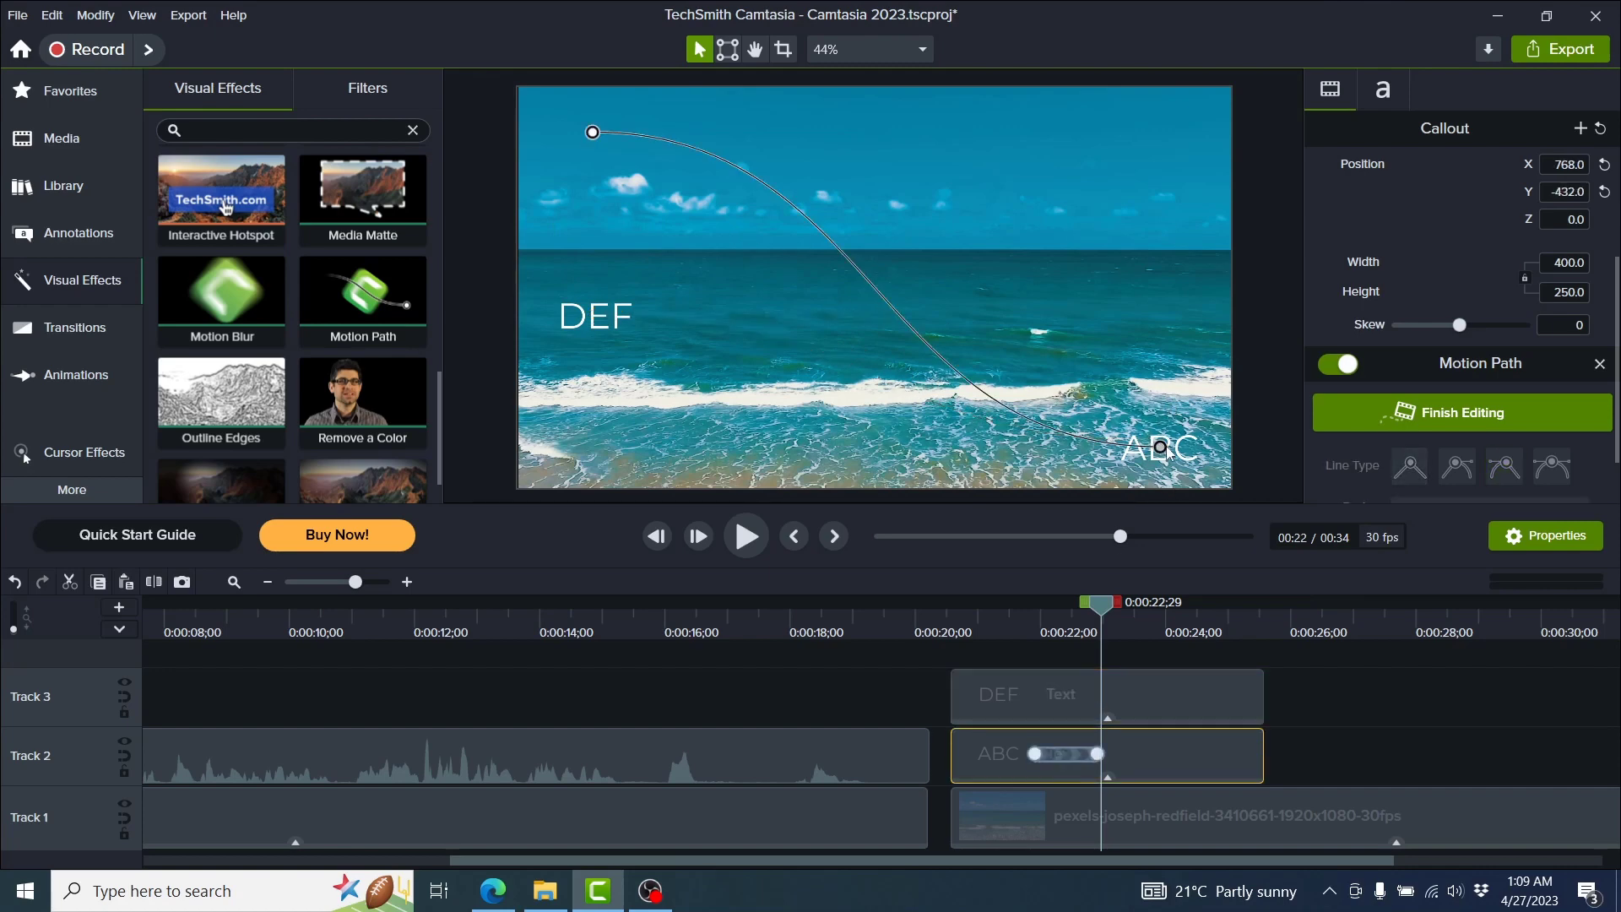
{"action": "left_click_drag", "start_coordinate": [1163, 450], "coordinate": [1171, 317]}
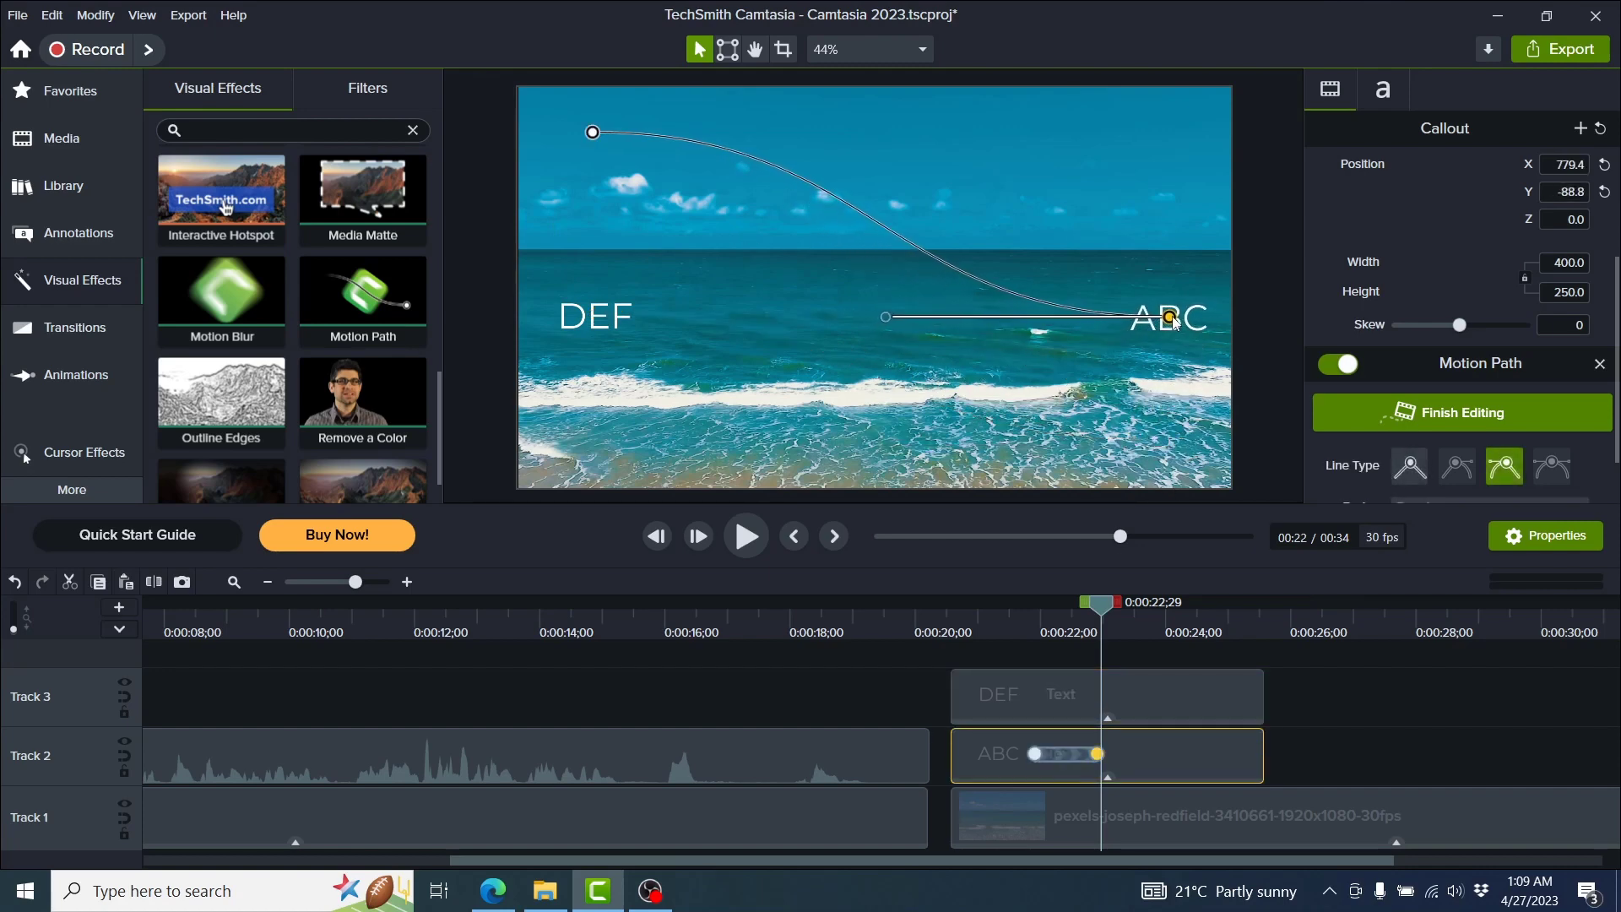
Play the timeline from about 0:00:20;15 to preview the reshaped ABC and DEF motion paths.
{"action": "left_click", "coordinate": [947, 629]}
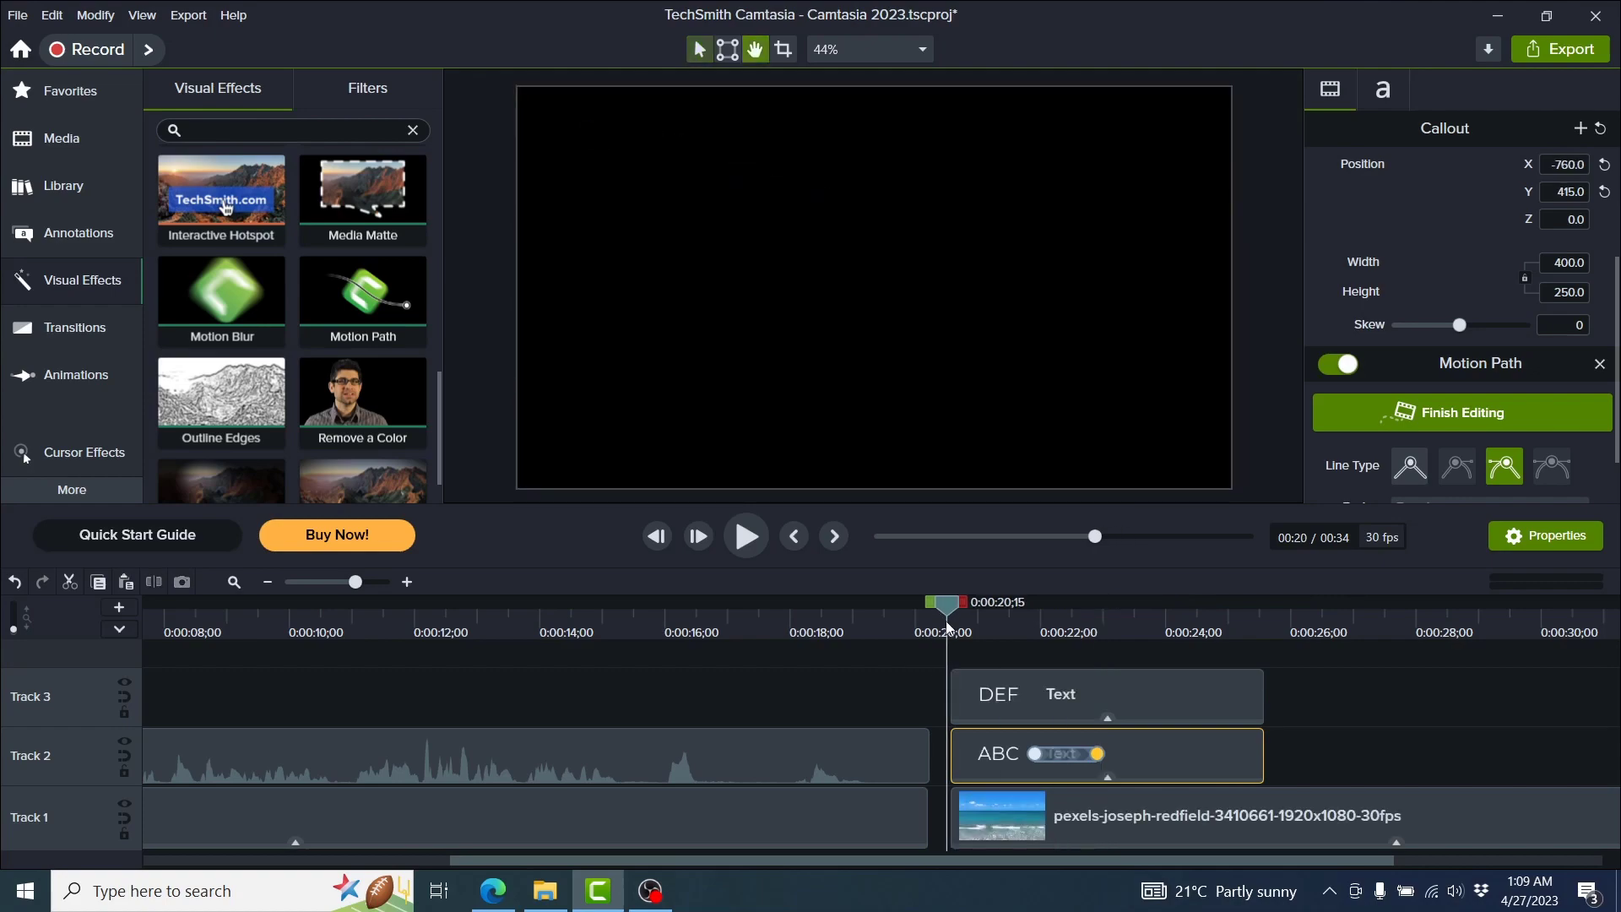
{"action": "key", "text": "space"}
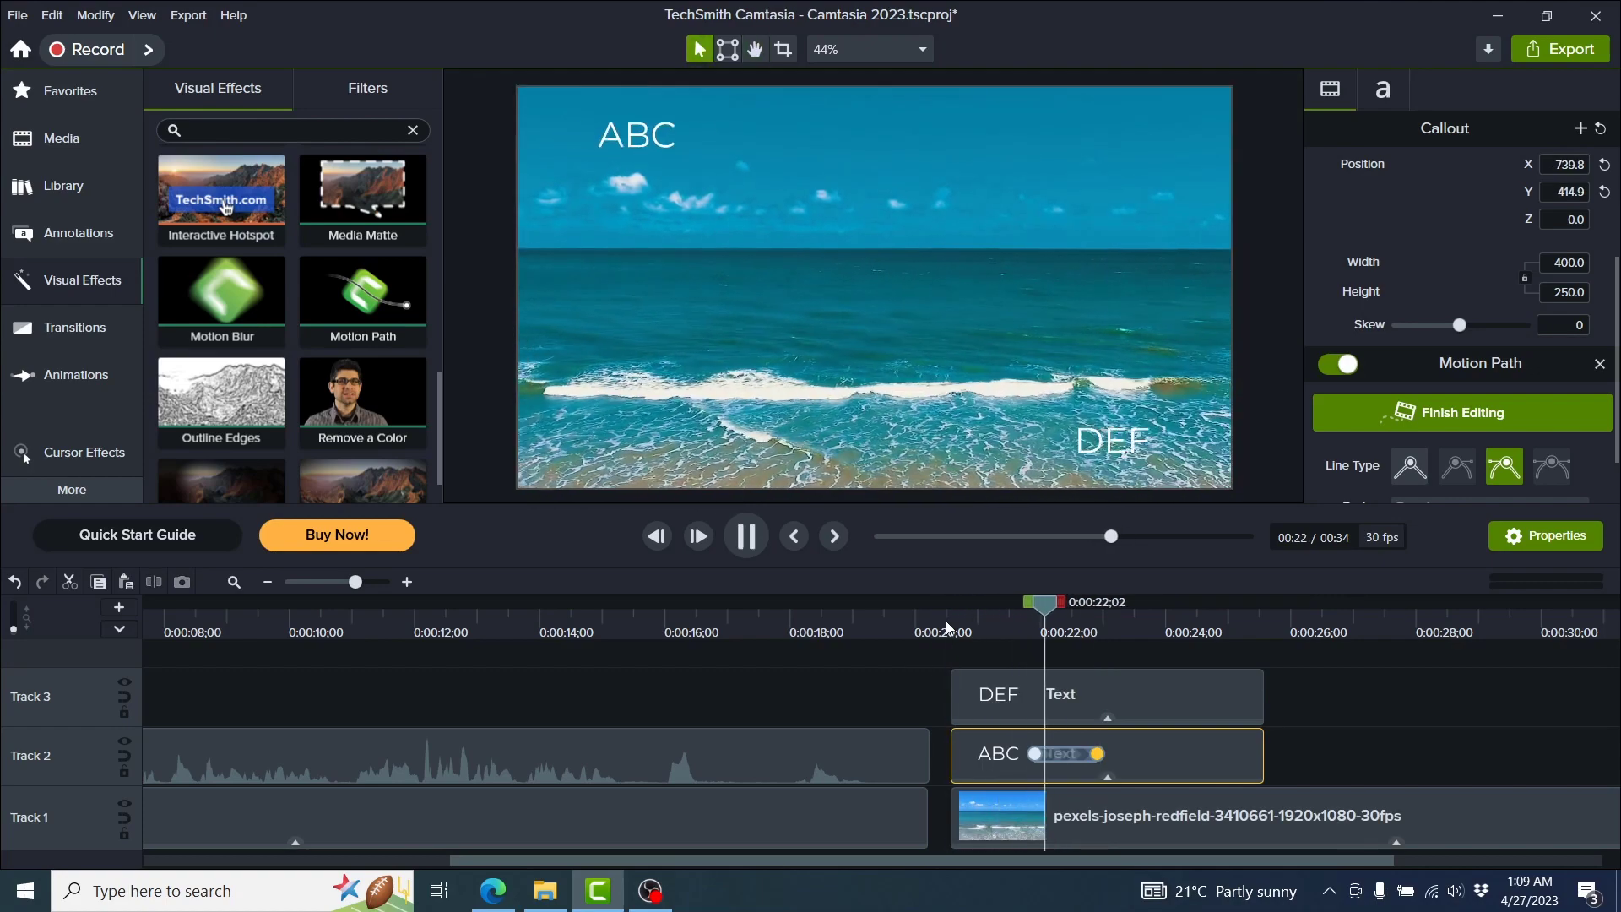
{"action": "key", "text": "space"}
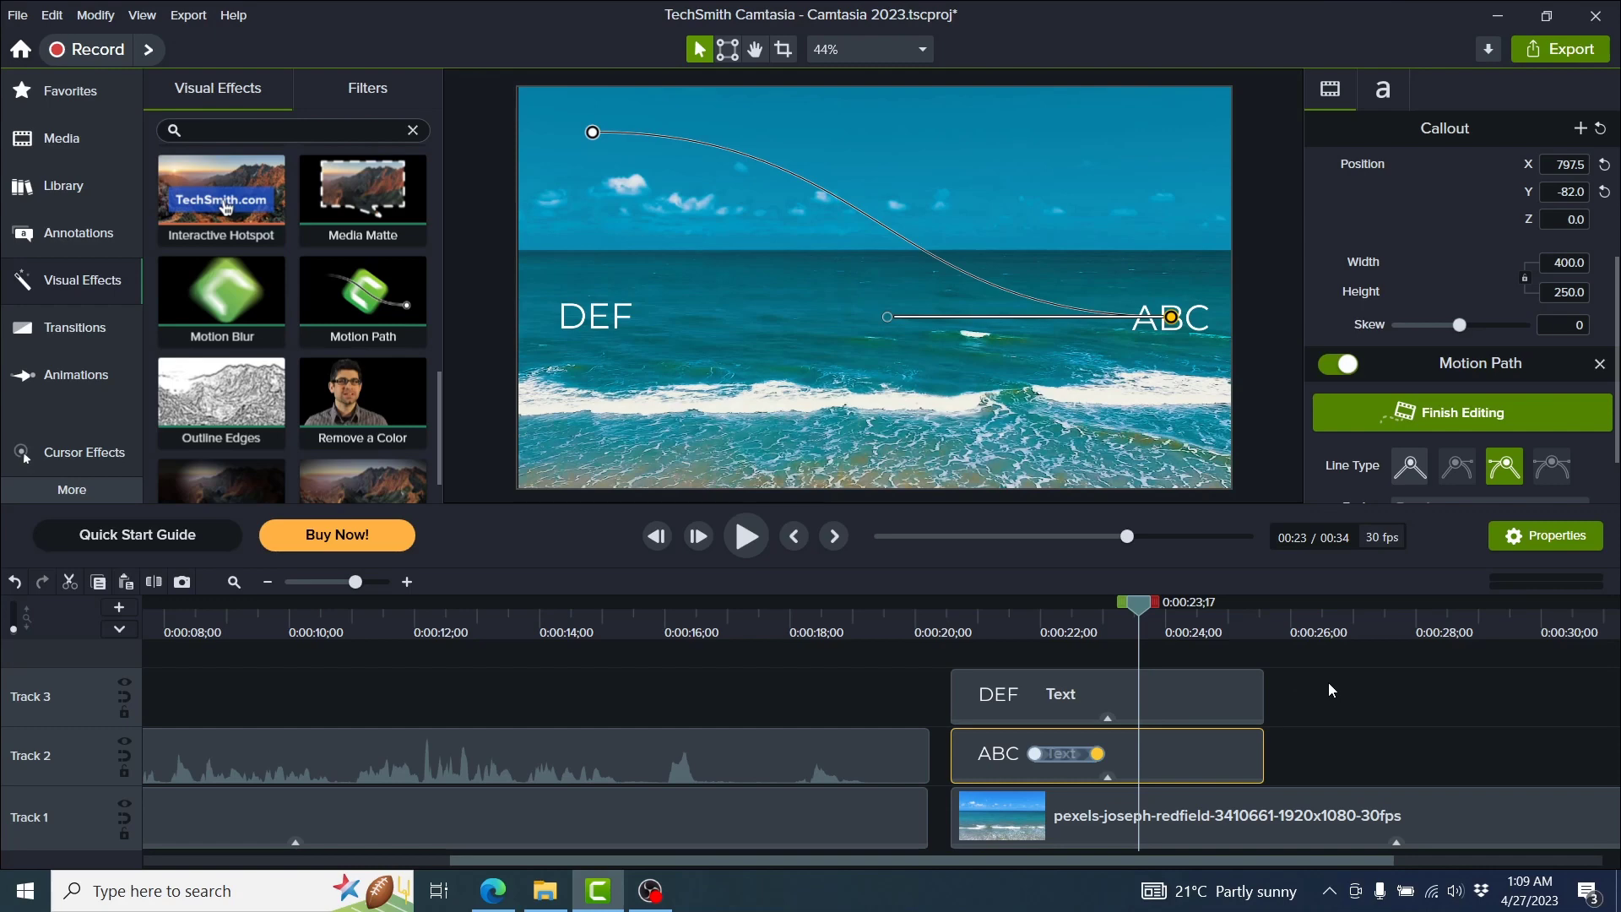
Add the pexels-rodnae-productions-7334909 video to Track 1 after the beach clip, leaving a small gap, with the playhead at 0:00:36;12.
{"action": "left_click", "coordinate": [1479, 858]}
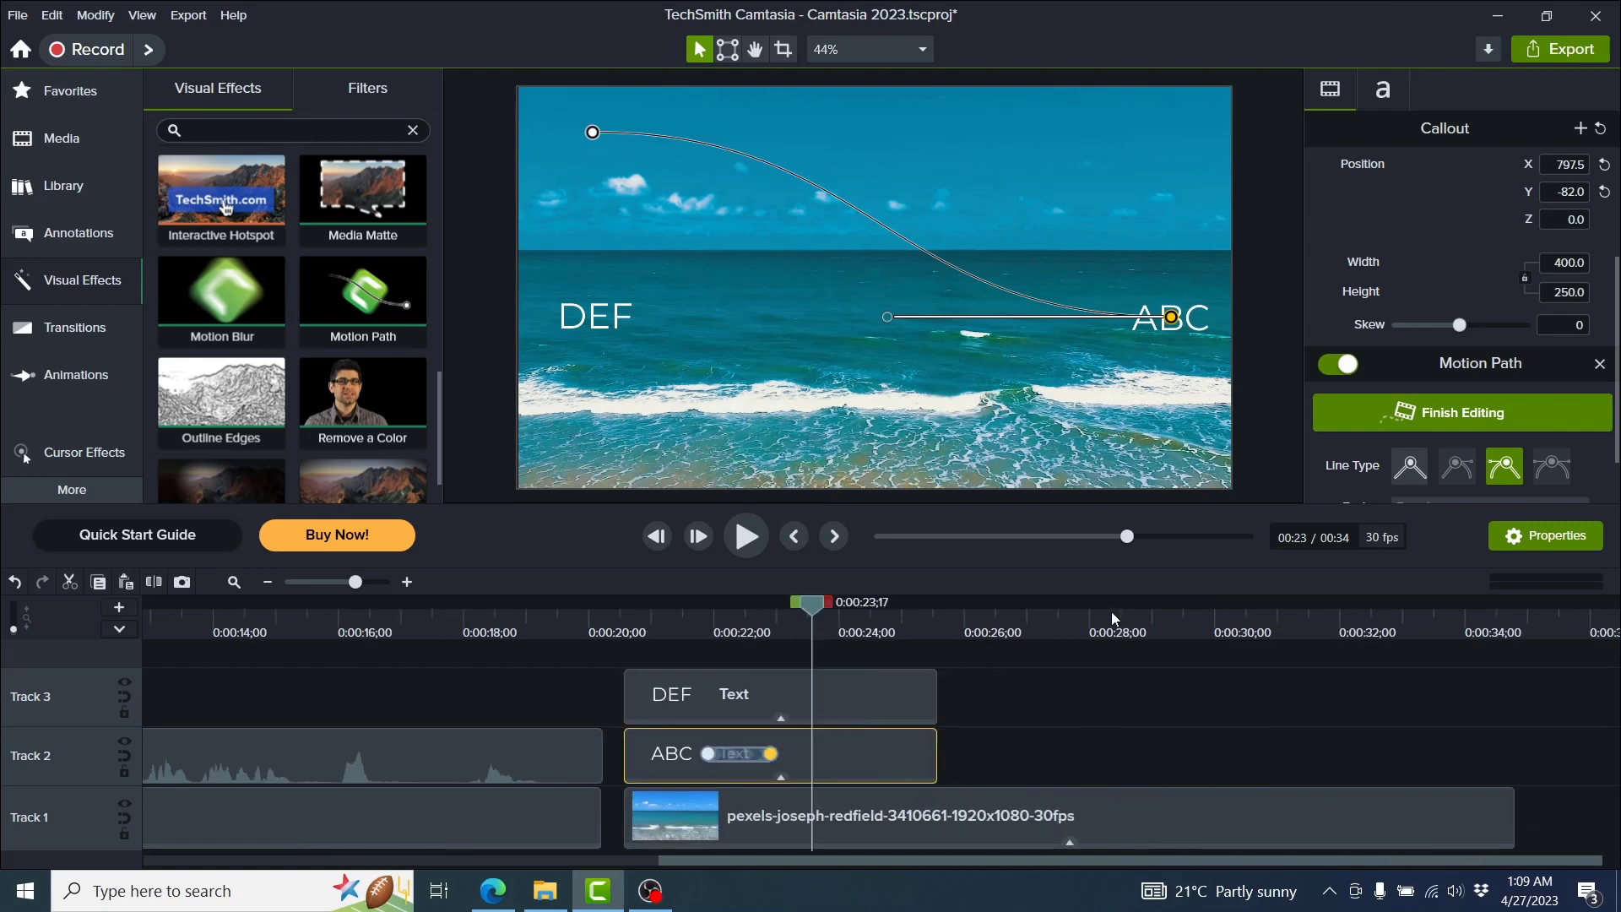
{"action": "left_click", "coordinate": [1514, 633]}
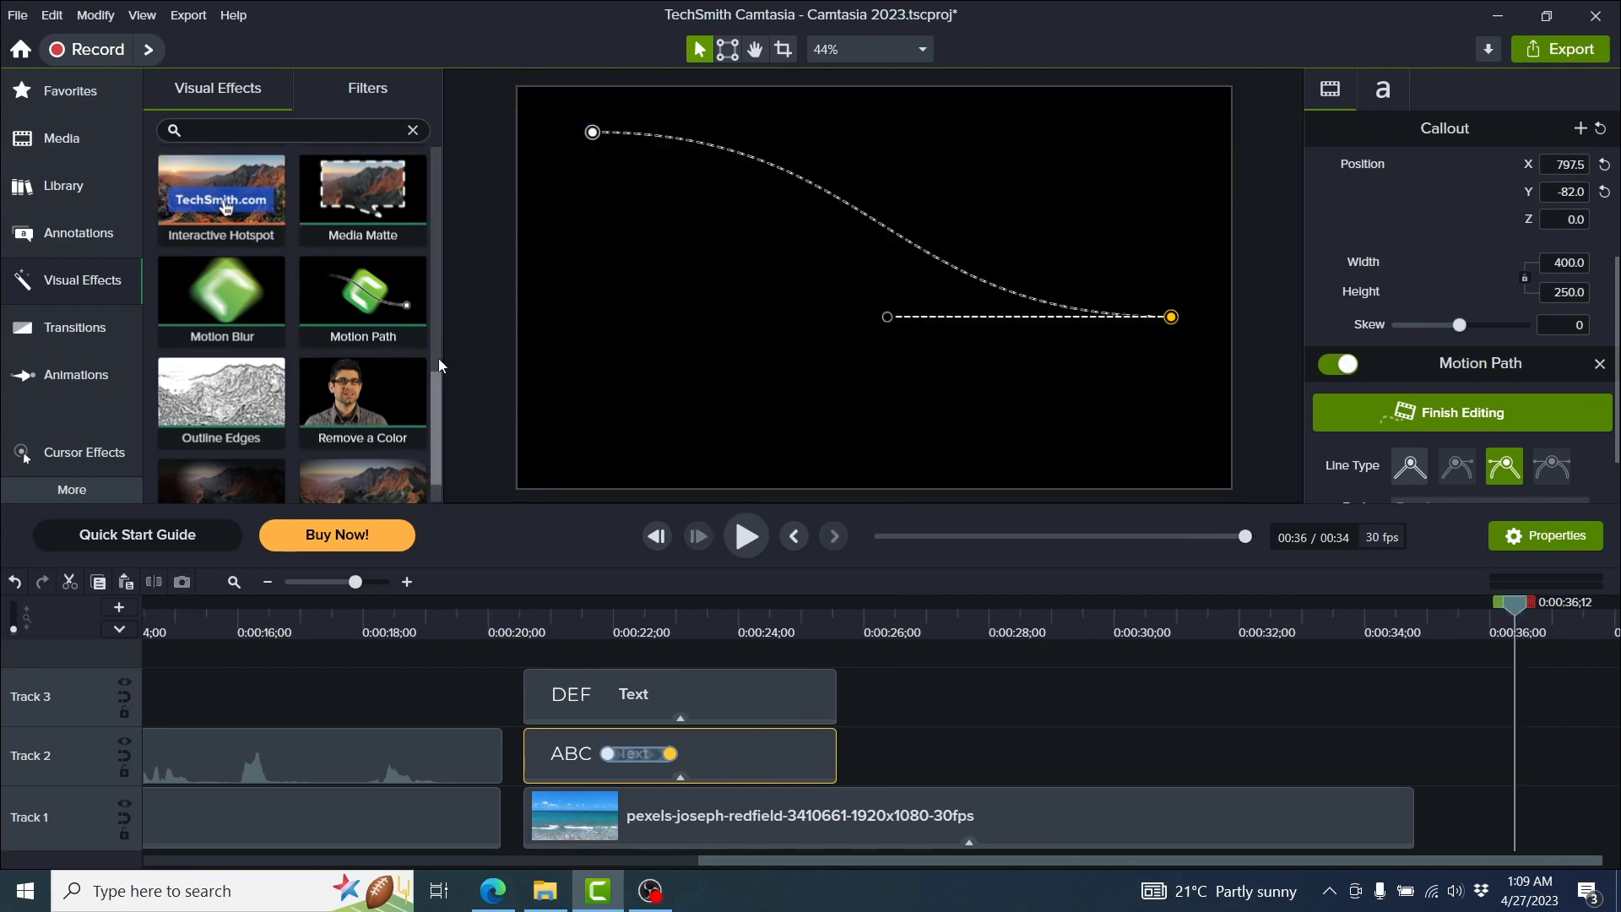
{"action": "left_click_drag", "start_coordinate": [439, 358], "coordinate": [450, 134]}
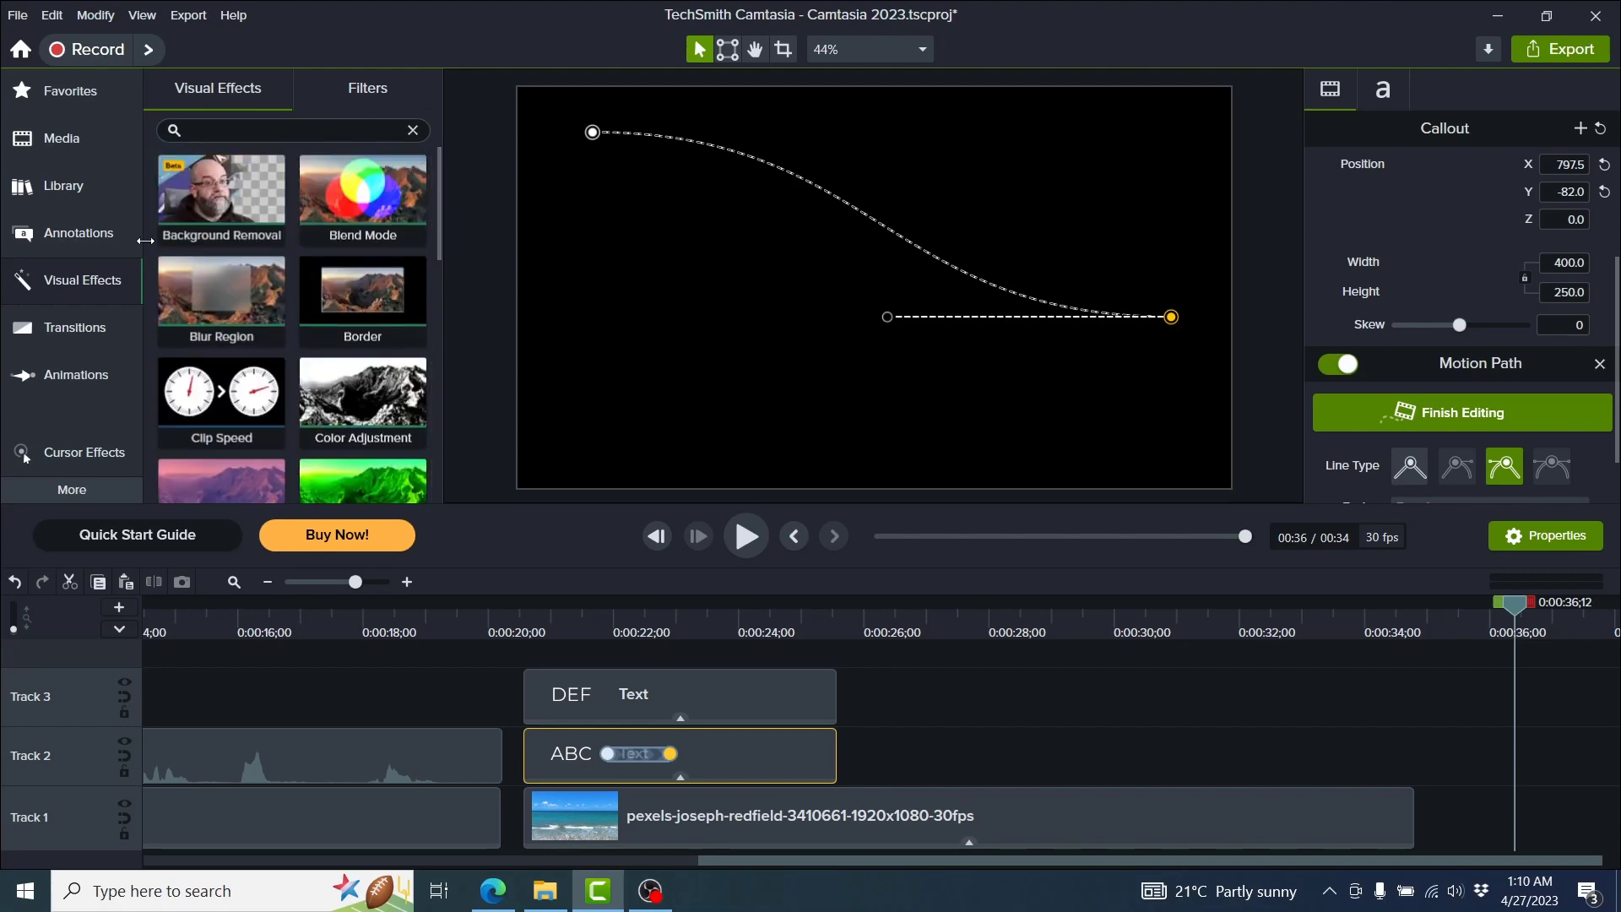
{"action": "left_click", "coordinate": [41, 135]}
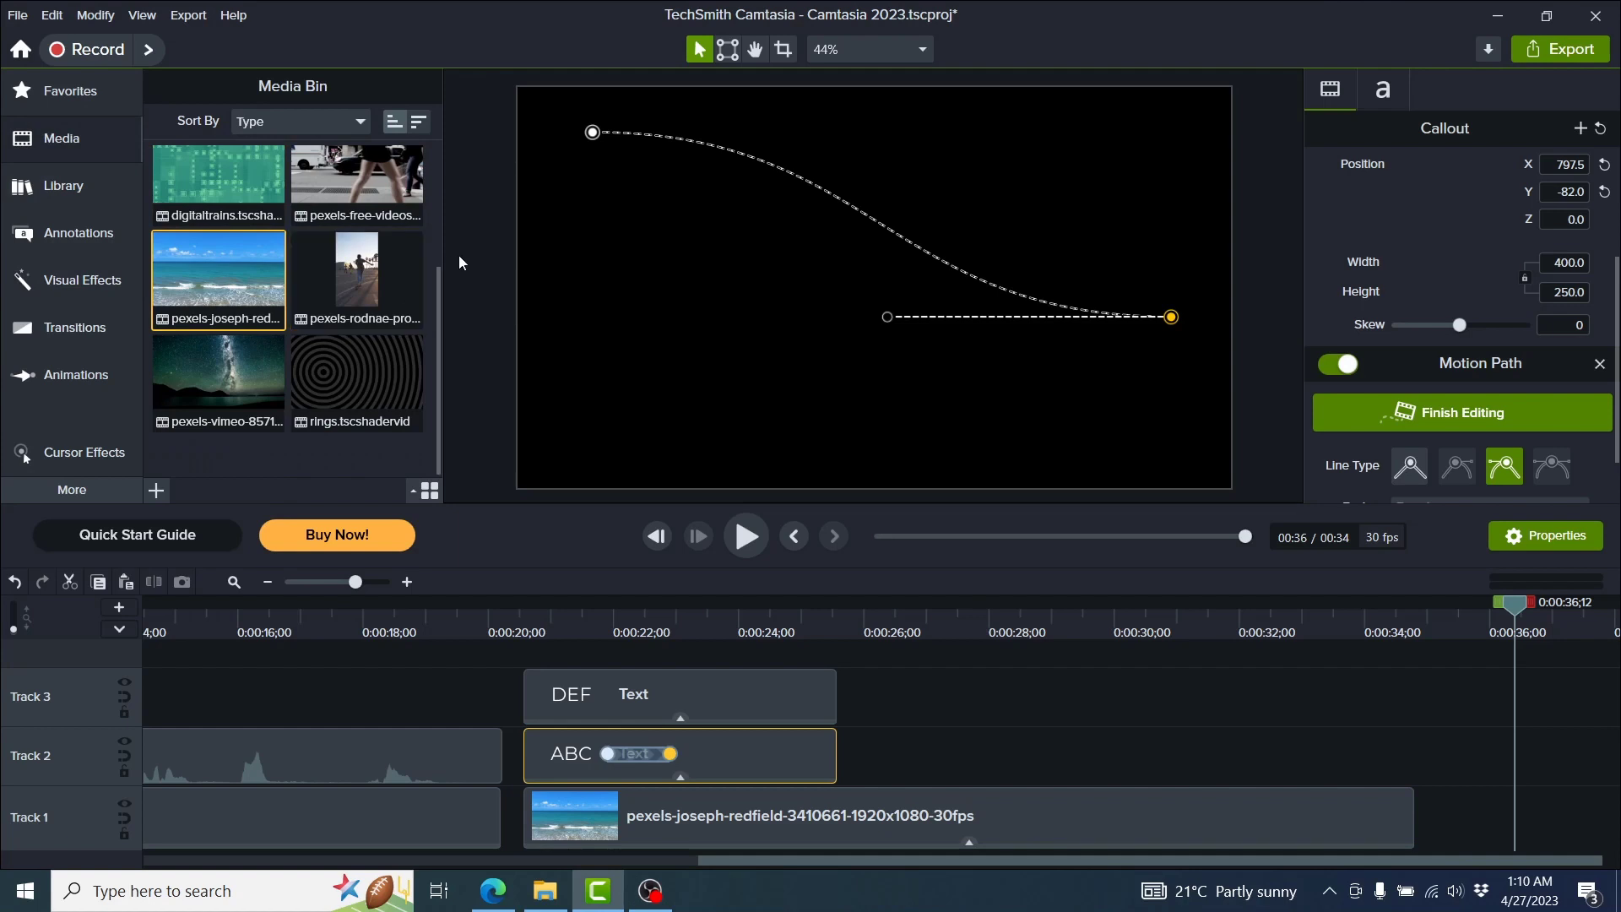
{"action": "scroll", "coordinate": [436, 302], "scroll_direction": "up", "scroll_amount": 1}
{"action": "mouse_move", "coordinate": [433, 297]}
{"action": "left_mouse_down"}
{"action": "mouse_move", "coordinate": [435, 152]}
{"action": "mouse_move", "coordinate": [427, 315]}
{"action": "left_mouse_up"}
{"action": "mouse_move", "coordinate": [344, 254]}
{"action": "left_click_drag", "start_coordinate": [343, 253], "coordinate": [464, 819]}
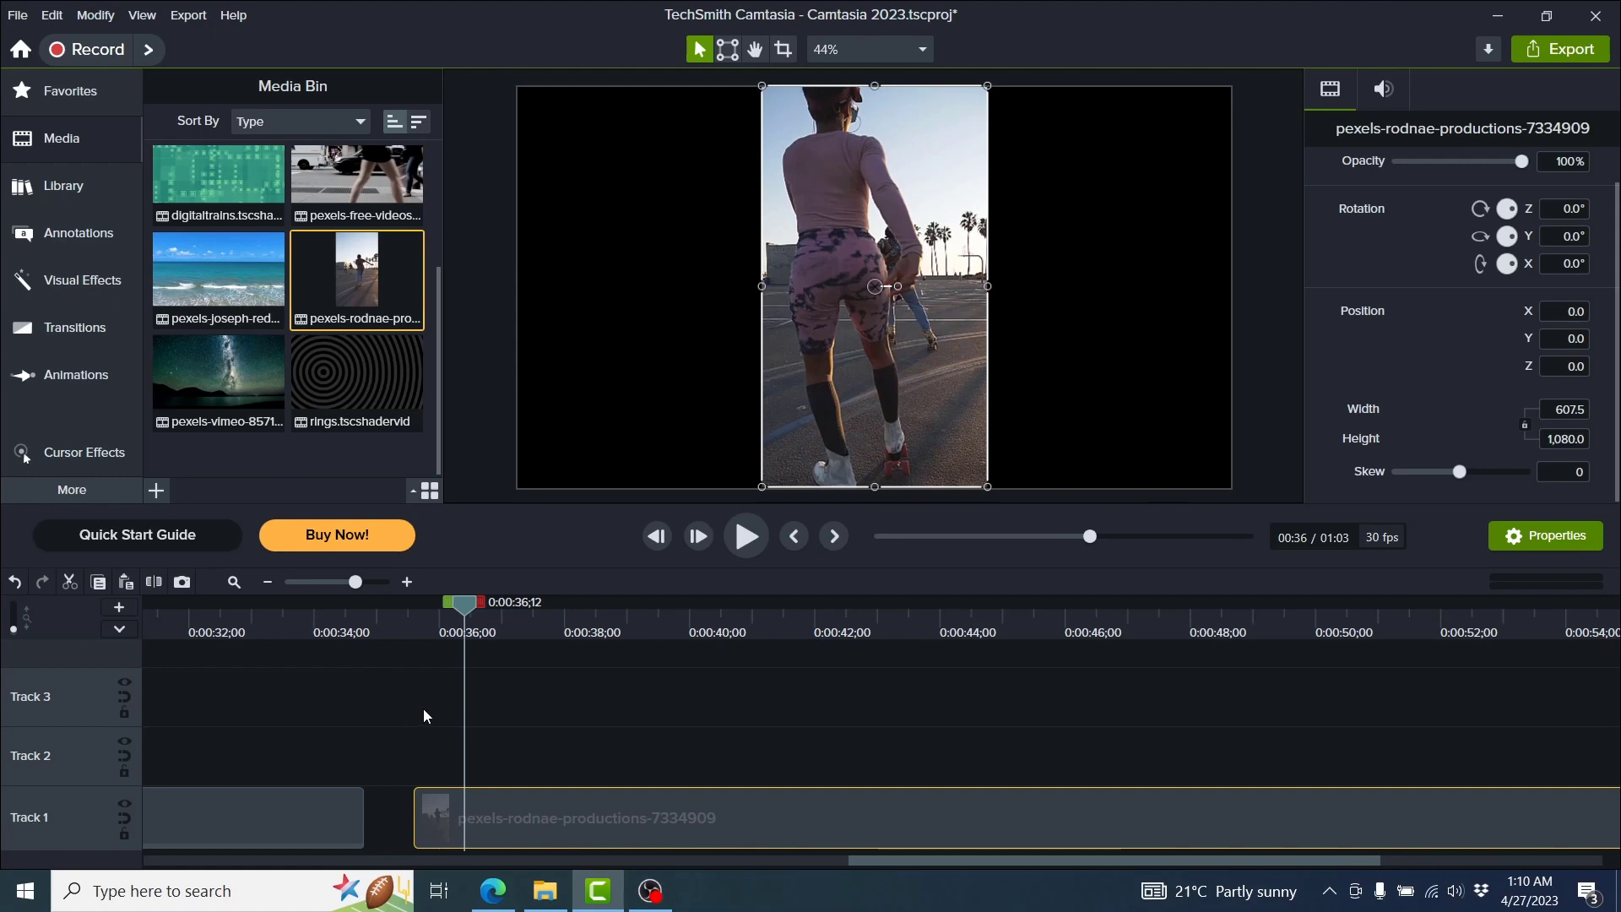
Add a still of the frame at 0:00:36;12 to Track 2, aligned with the video's start, and apply Background Removal to it.
{"action": "left_click", "coordinate": [182, 582]}
{"action": "left_click_drag", "start_coordinate": [531, 744], "coordinate": [494, 759]}
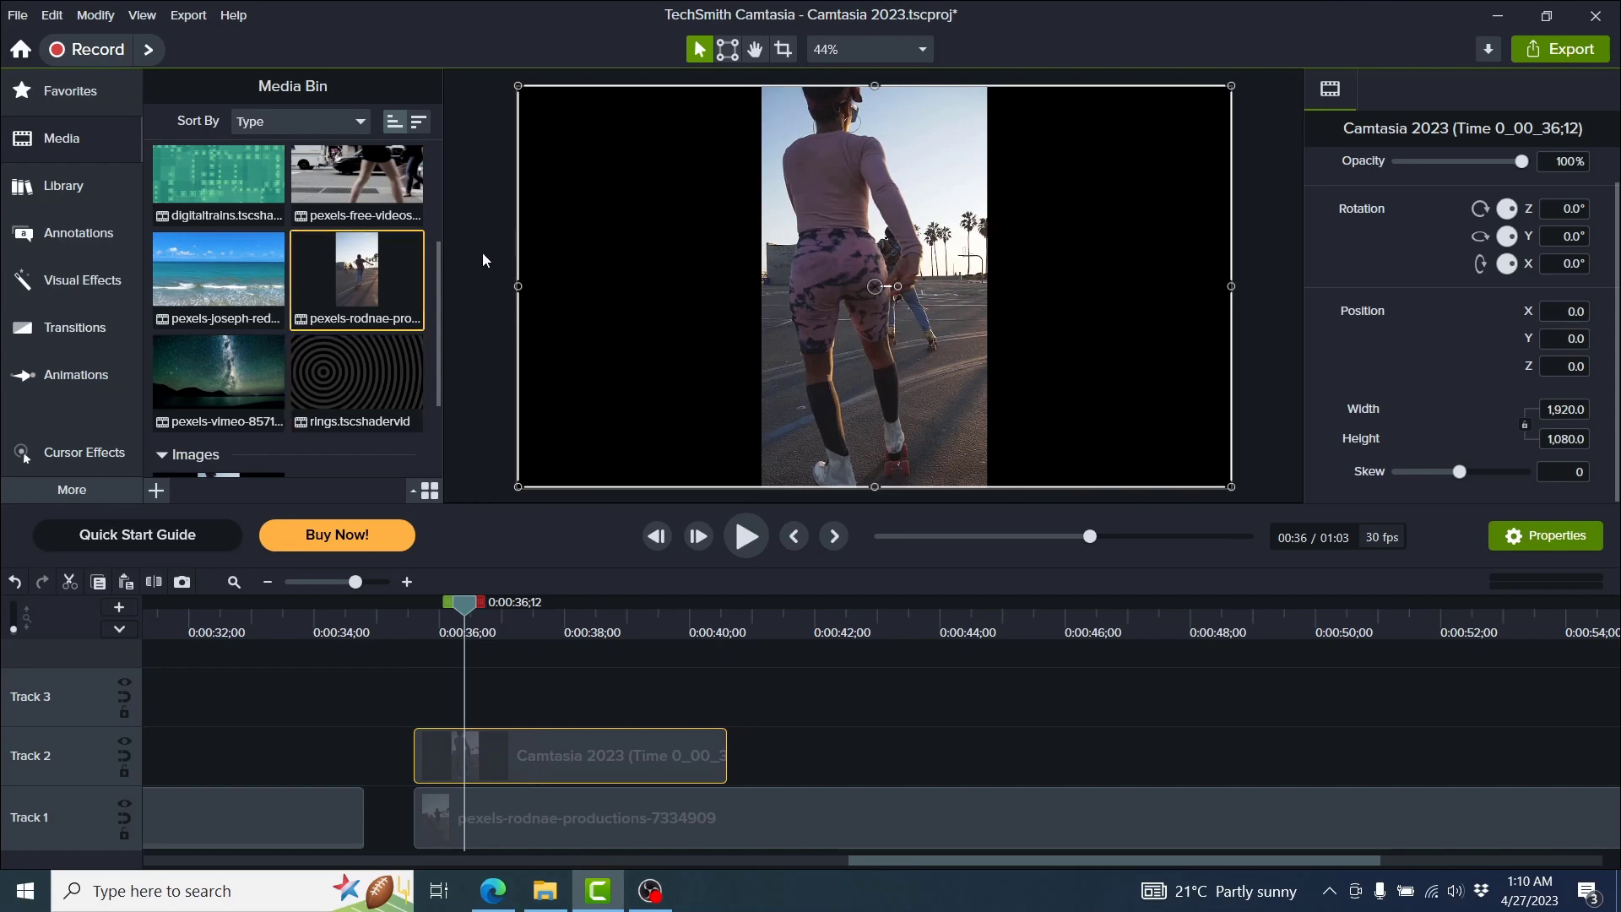
{"action": "left_click", "coordinate": [62, 294]}
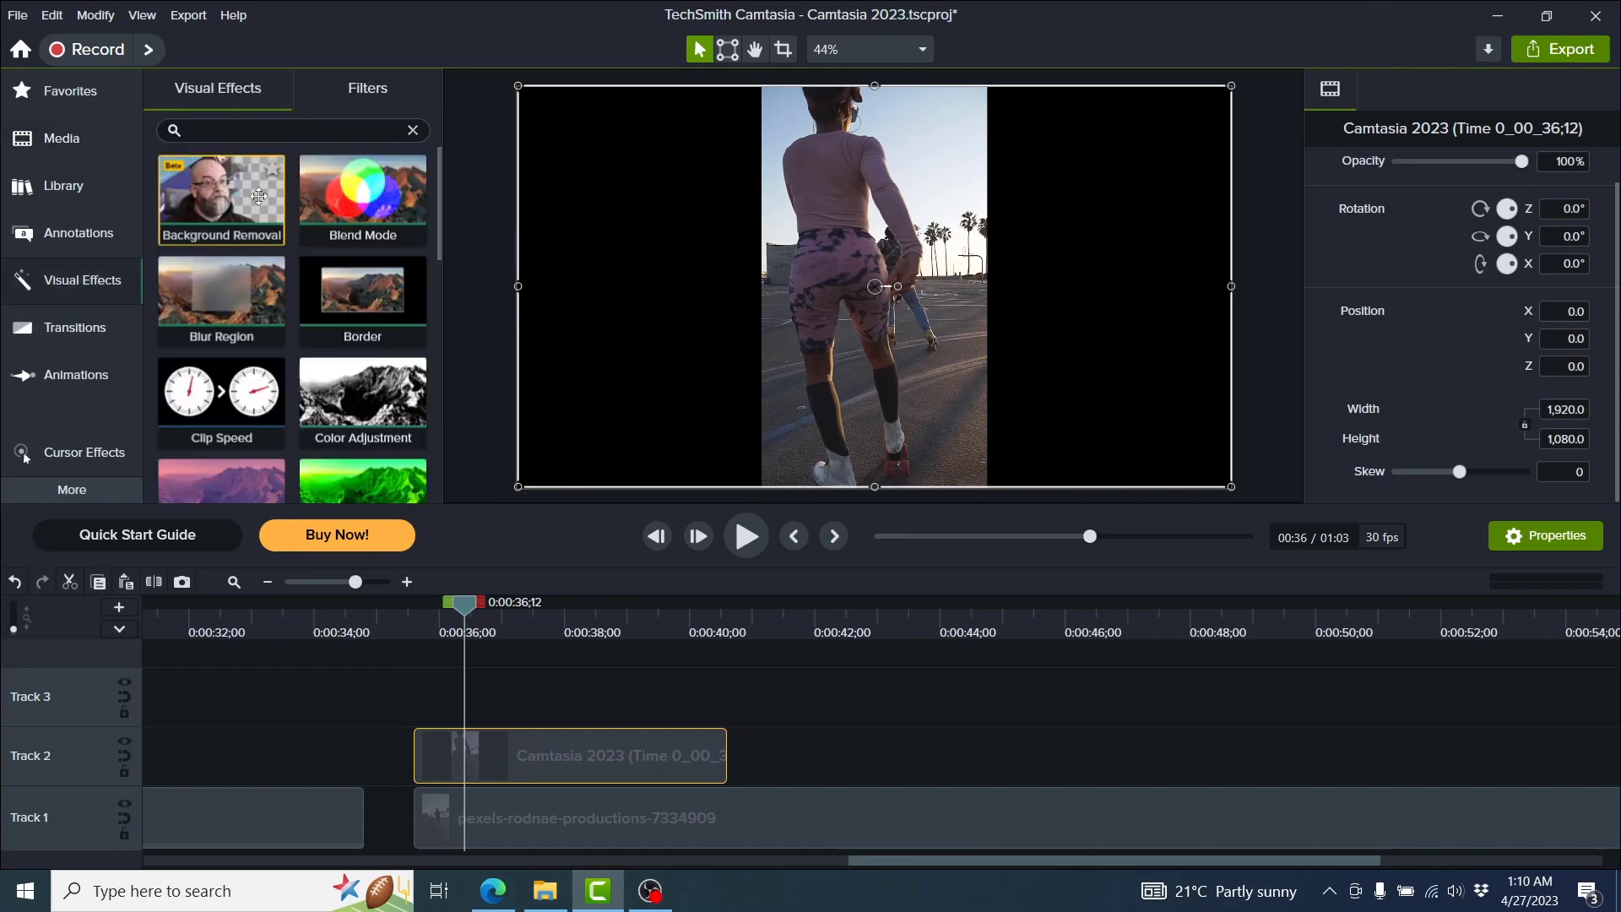
{"action": "left_click_drag", "start_coordinate": [240, 201], "coordinate": [500, 747]}
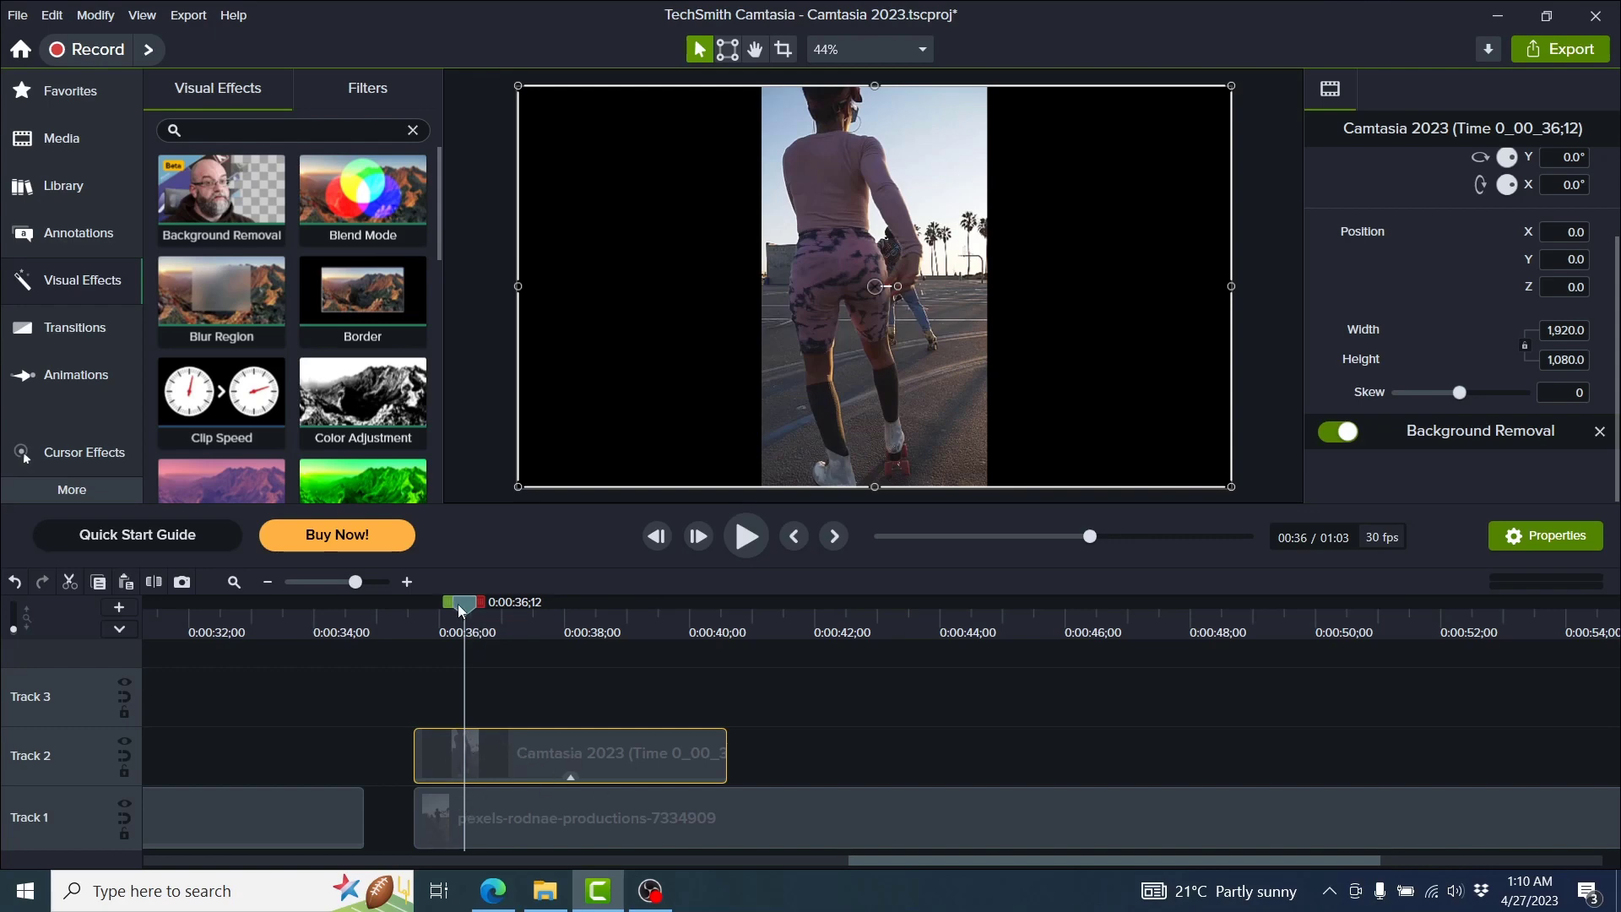
Compare the still with Background Removal on and off around 0:00:38;05 while Track 1 is hidden, ending with the effect off and Track 1 shown.
{"action": "left_click_drag", "start_coordinate": [460, 606], "coordinate": [560, 651]}
{"action": "left_click", "coordinate": [125, 803]}
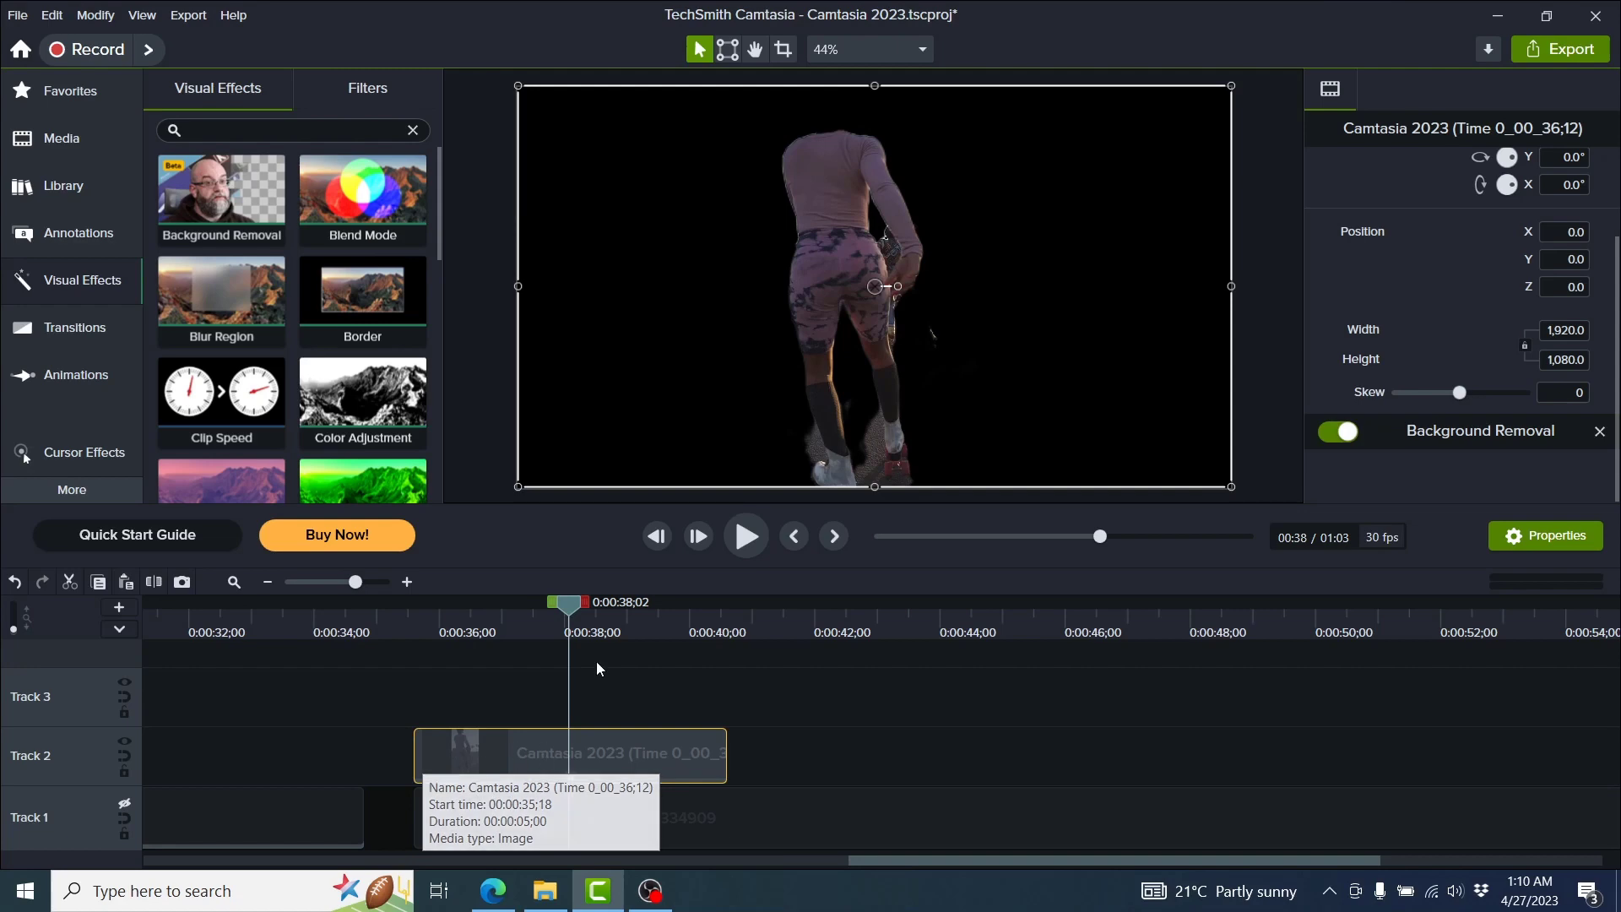
{"action": "mouse_move", "coordinate": [576, 600]}
{"action": "left_mouse_down"}
{"action": "mouse_move", "coordinate": [453, 603]}
{"action": "mouse_move", "coordinate": [577, 612]}
{"action": "left_mouse_up"}
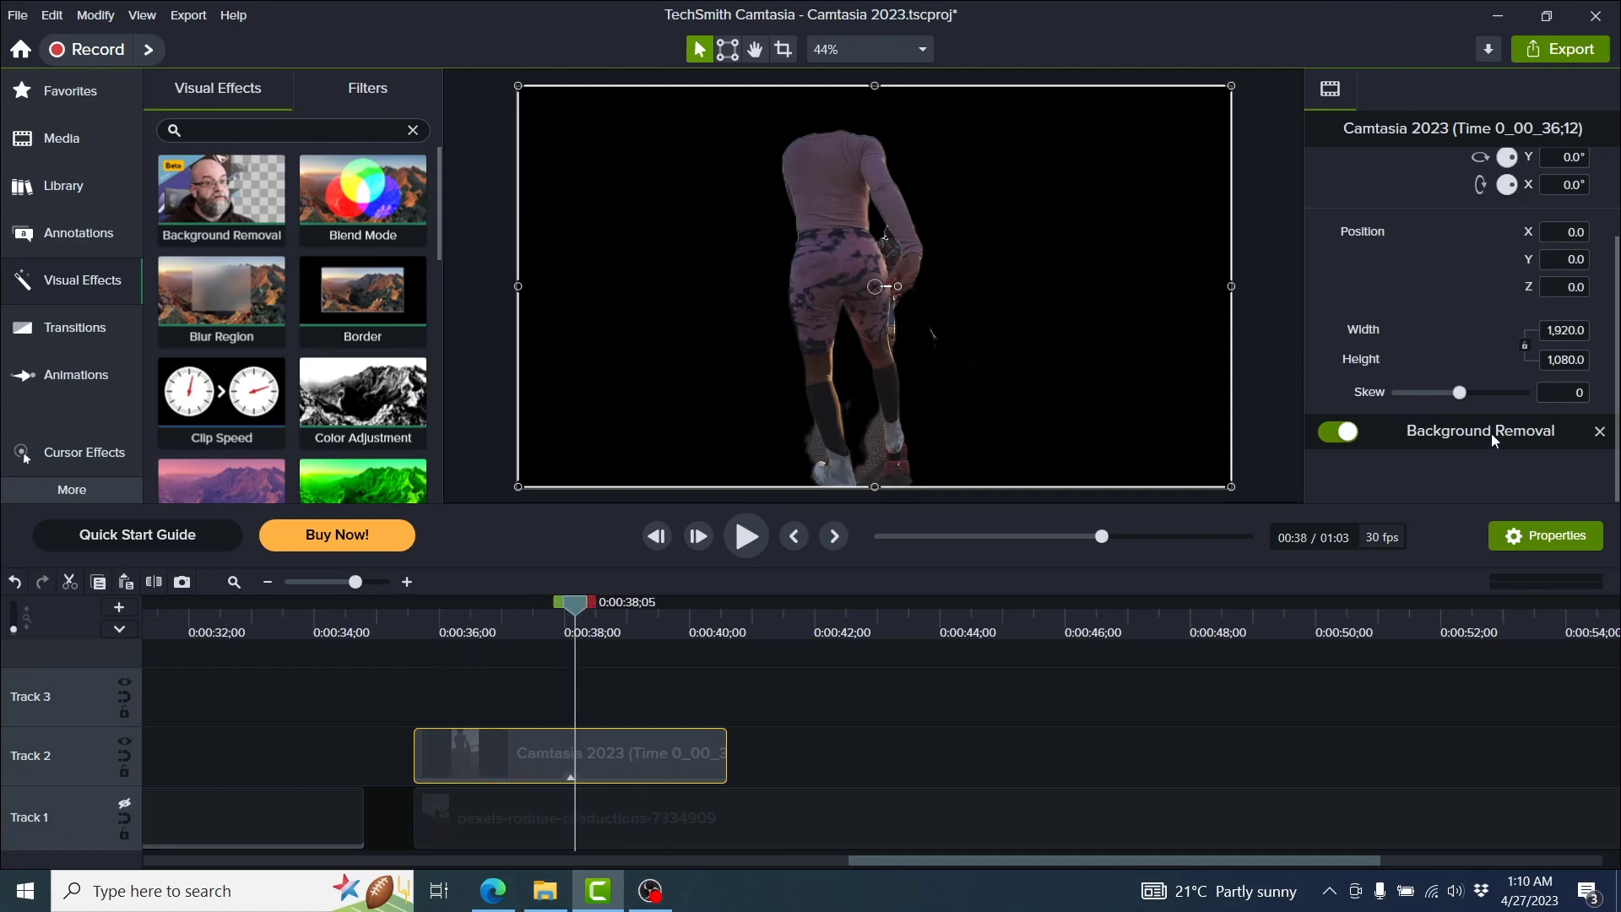
{"action": "left_click", "coordinate": [1331, 435]}
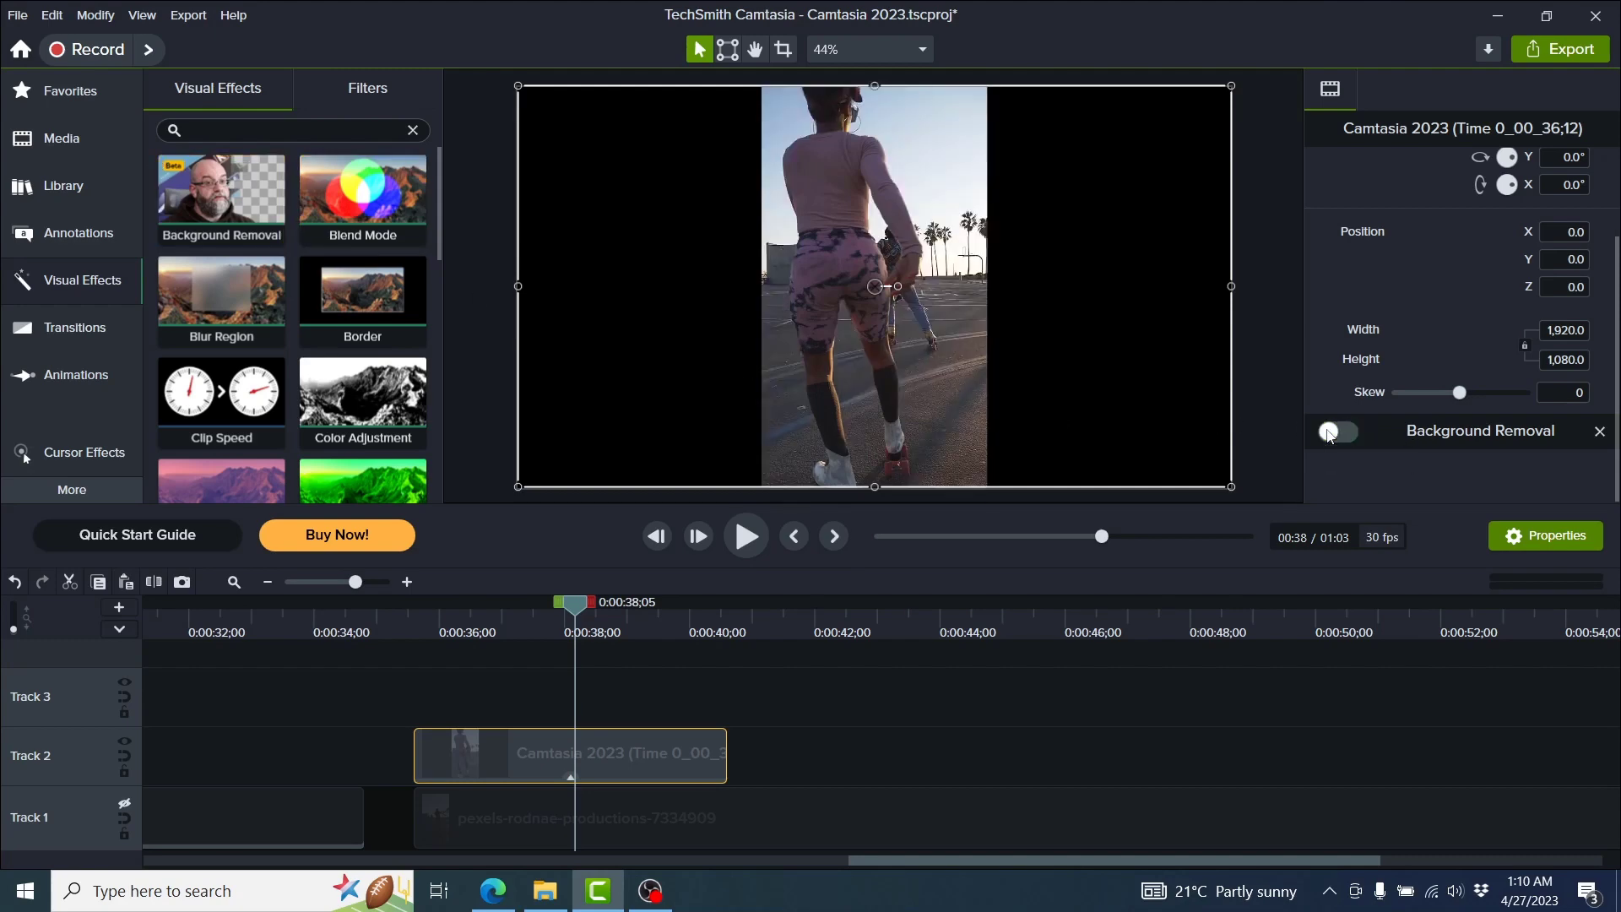
{"action": "left_click", "coordinate": [1336, 435]}
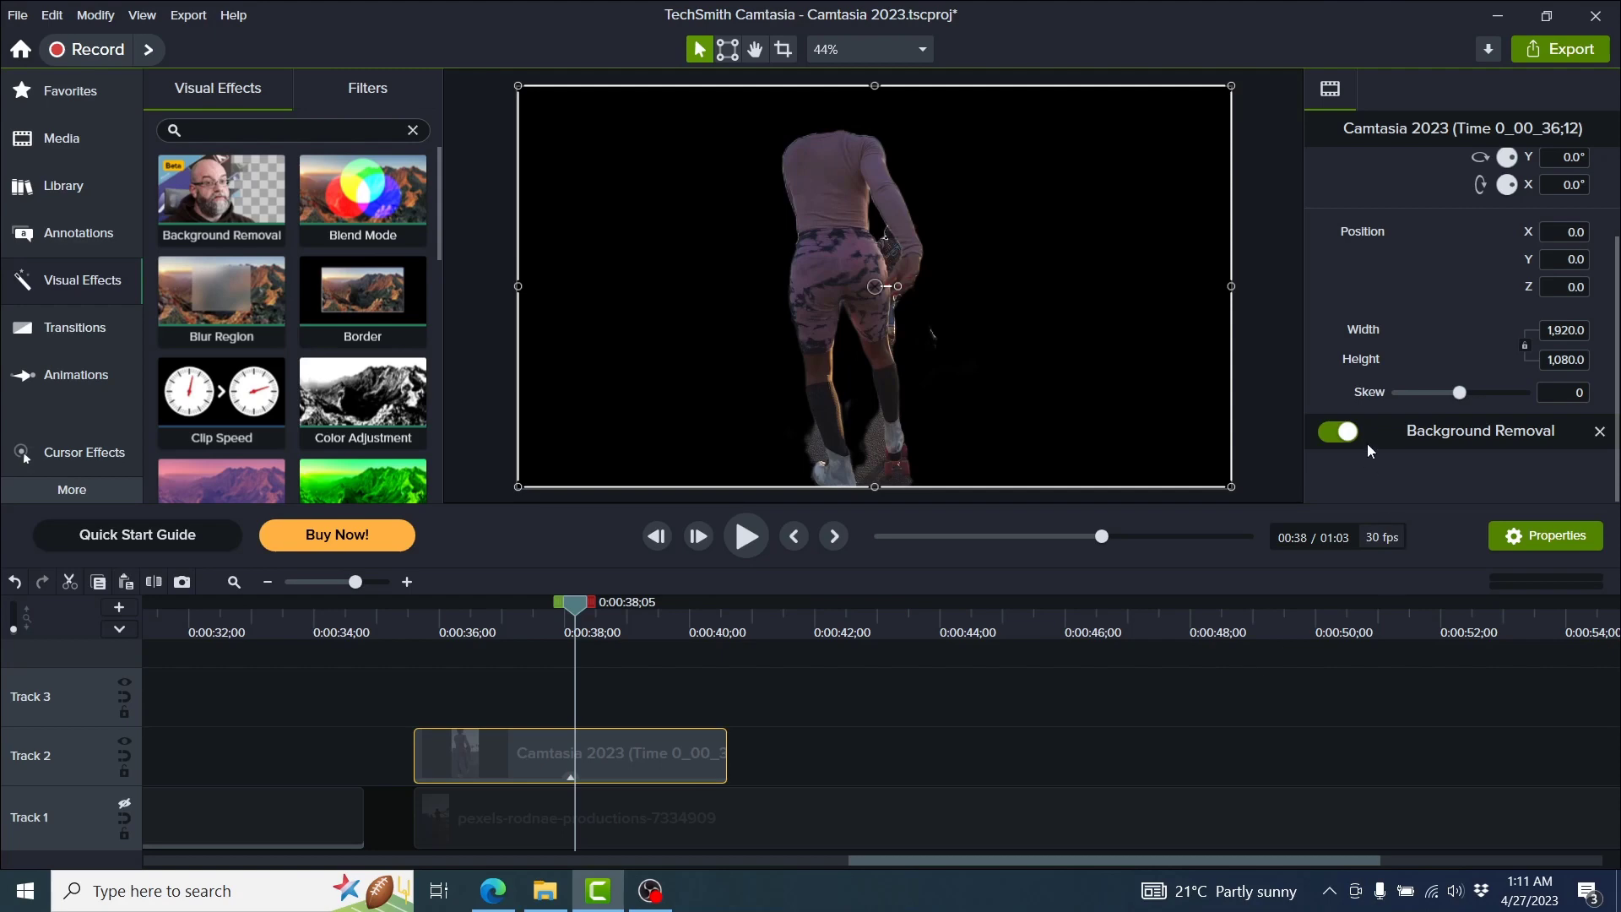
{"action": "left_click", "coordinate": [1330, 435]}
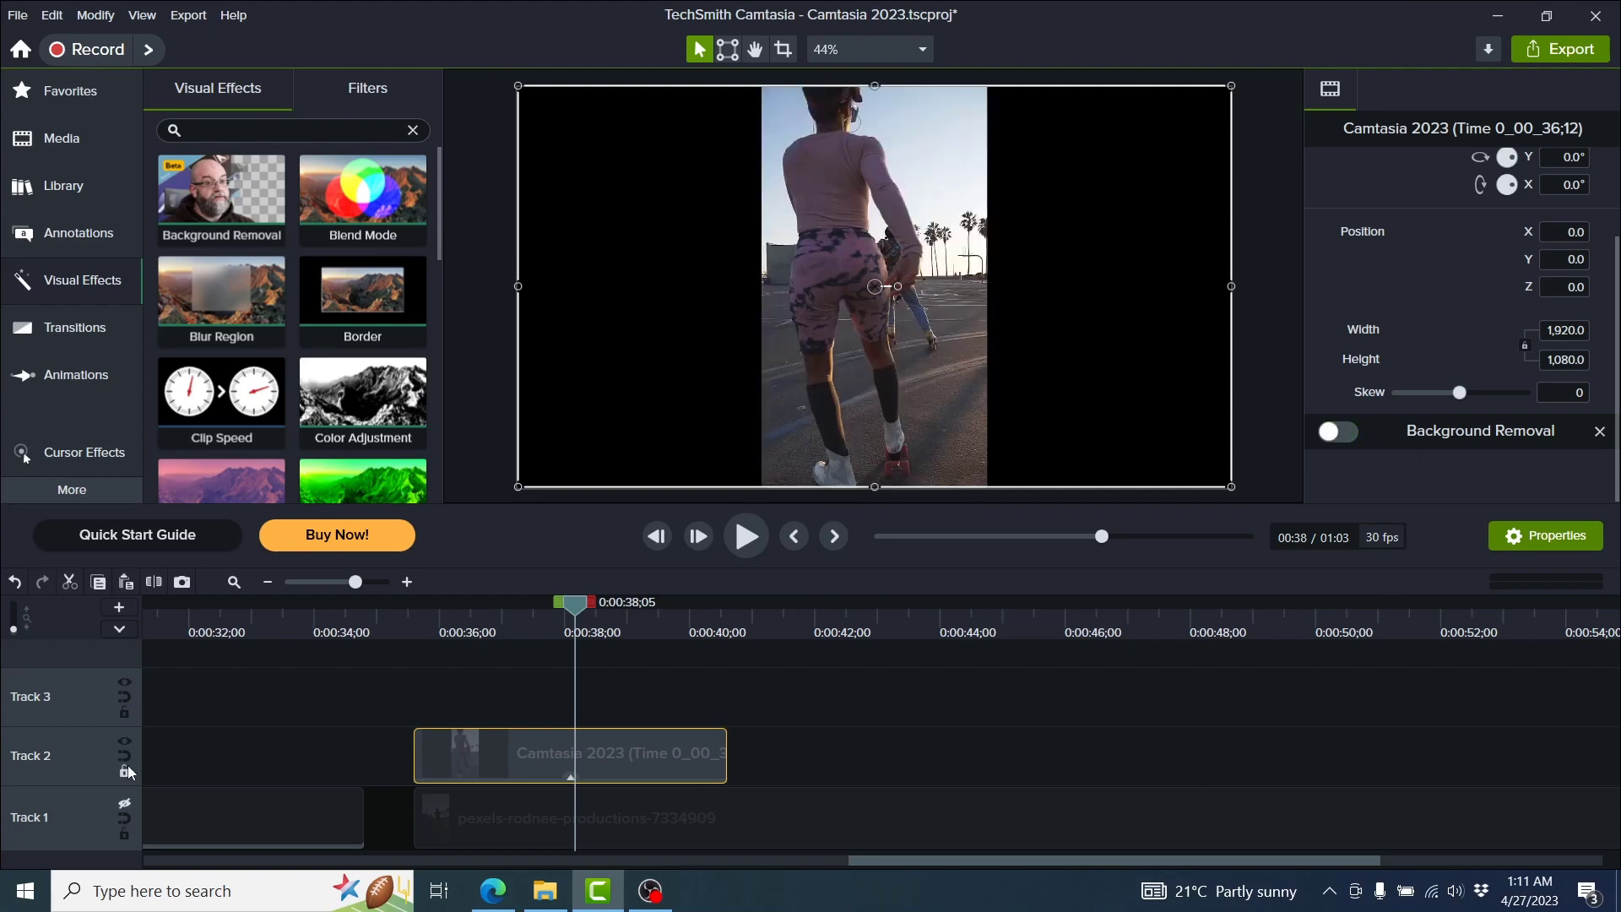
{"action": "left_click", "coordinate": [120, 805]}
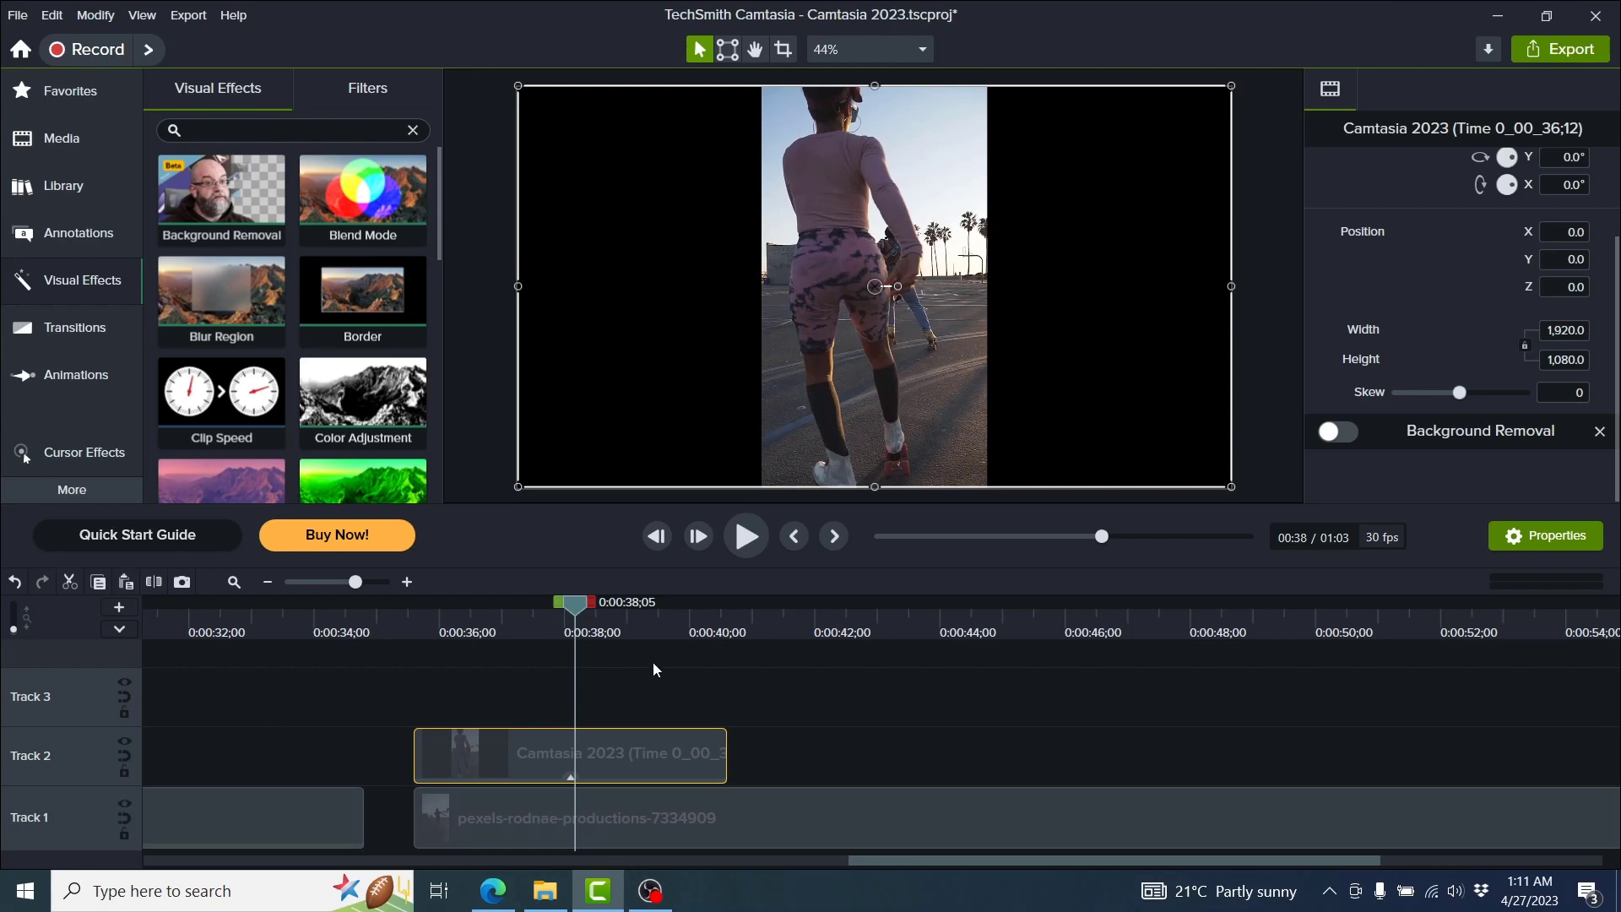
Fit the whole timeline in view and apply the Vignette effect to the beach clip on Track 1, with the playhead at 0:00:28;11.
{"action": "left_click", "coordinate": [234, 582]}
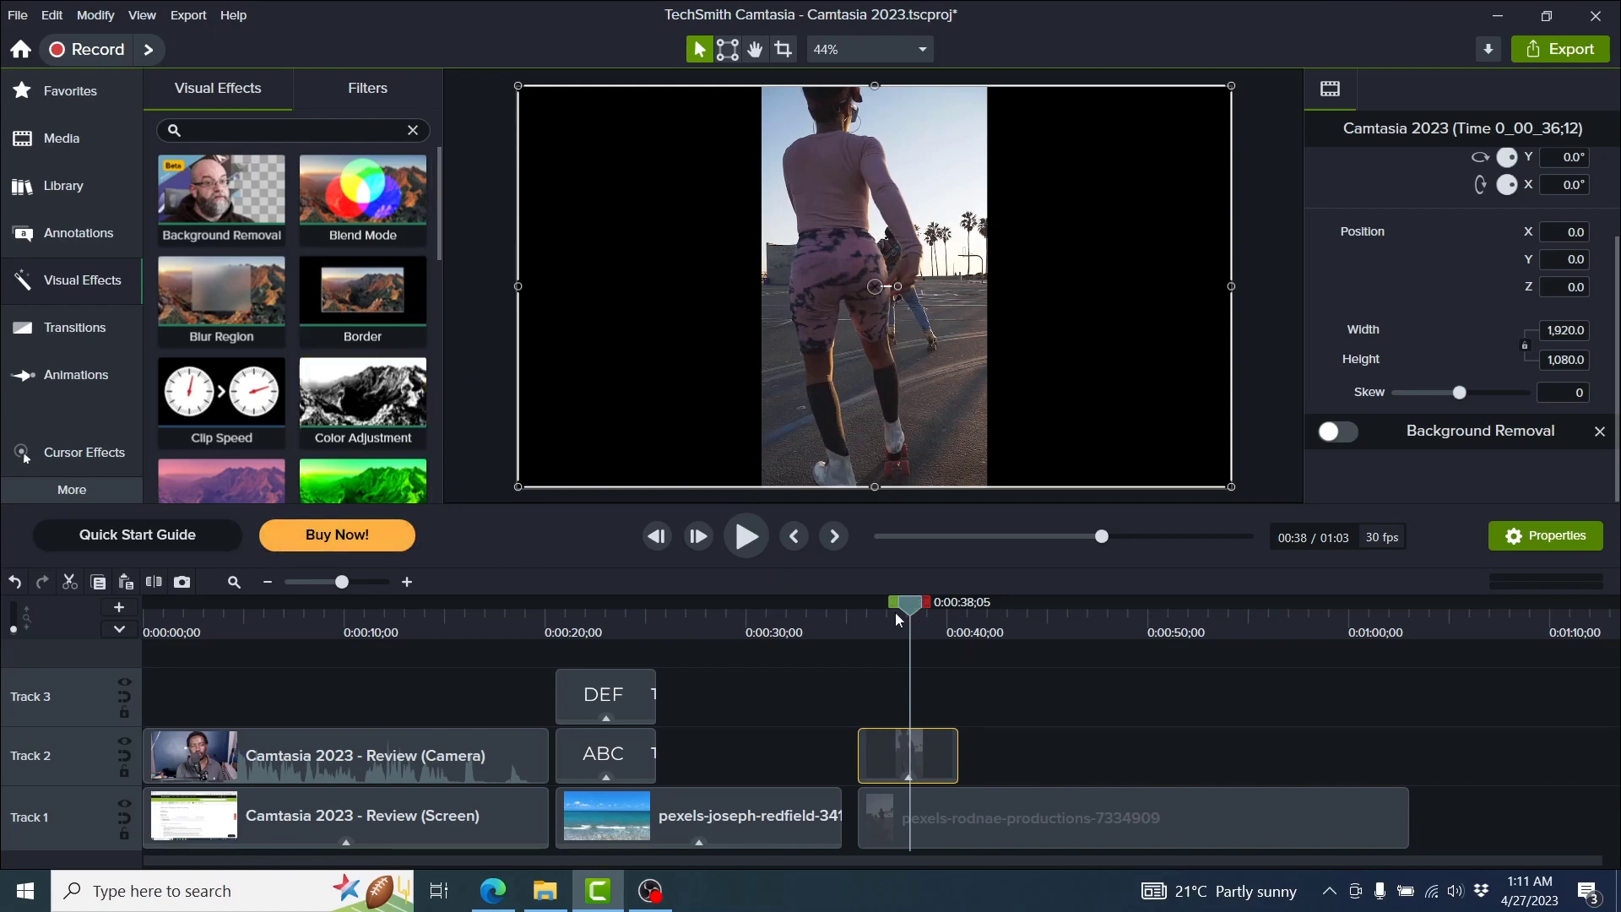
{"action": "left_click", "coordinate": [713, 622]}
{"action": "left_click", "coordinate": [718, 824]}
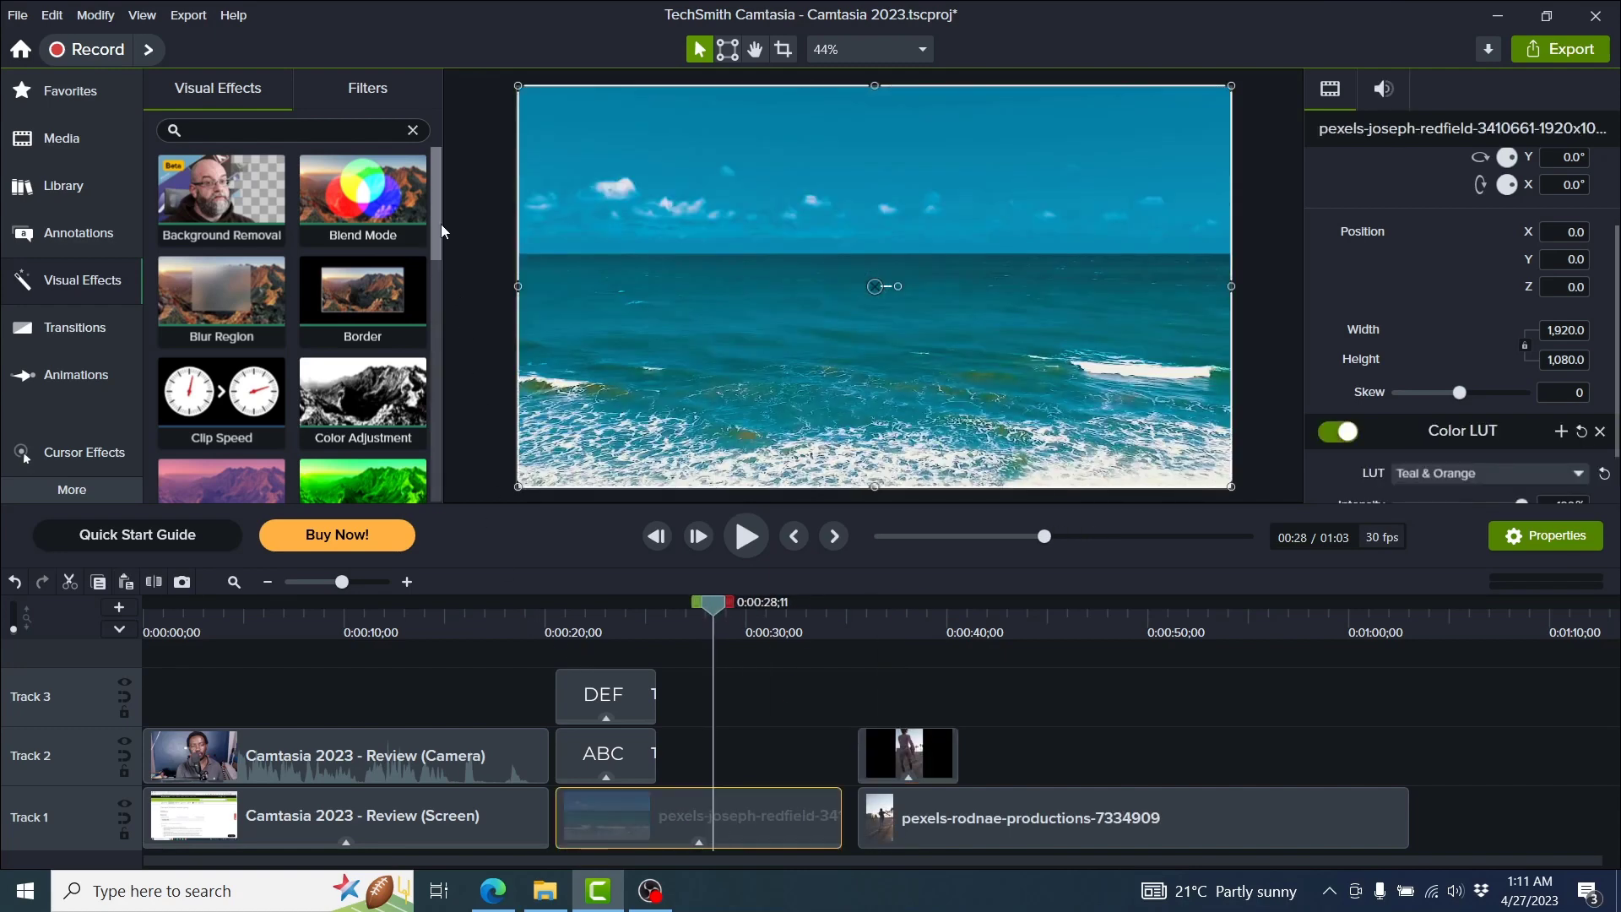
{"action": "left_click_drag", "start_coordinate": [439, 224], "coordinate": [726, 807]}
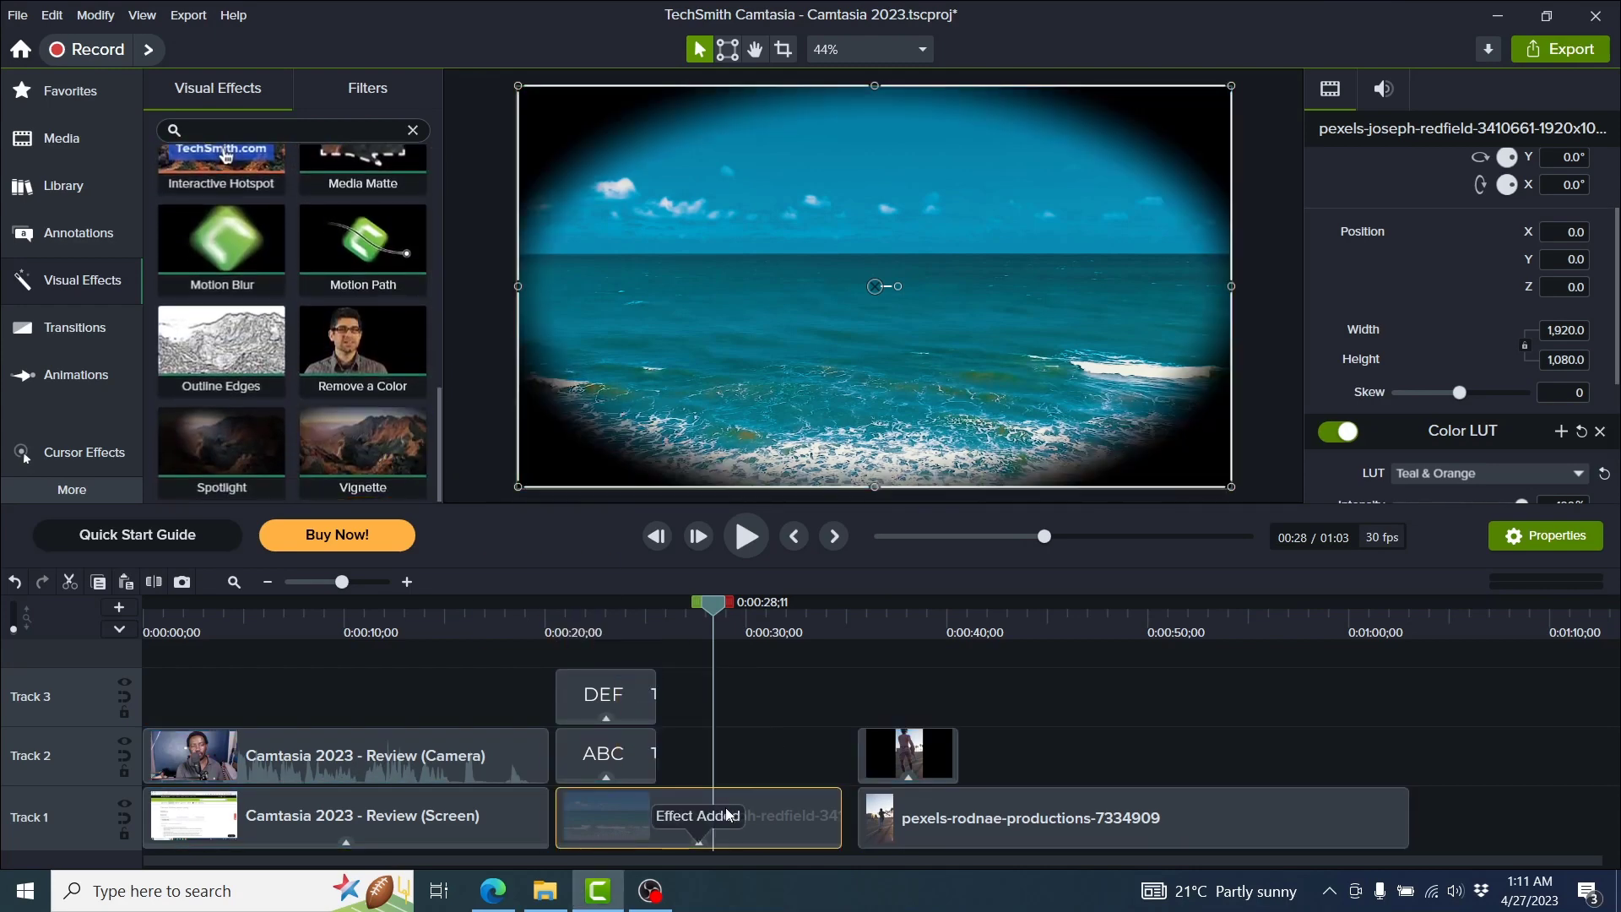
Adjust the beach clip's Vignette to Size 0, Roundness -86.8 and Feather 97.3, keeping Amount at -100.
{"action": "left_click_drag", "start_coordinate": [1615, 268], "coordinate": [1614, 387]}
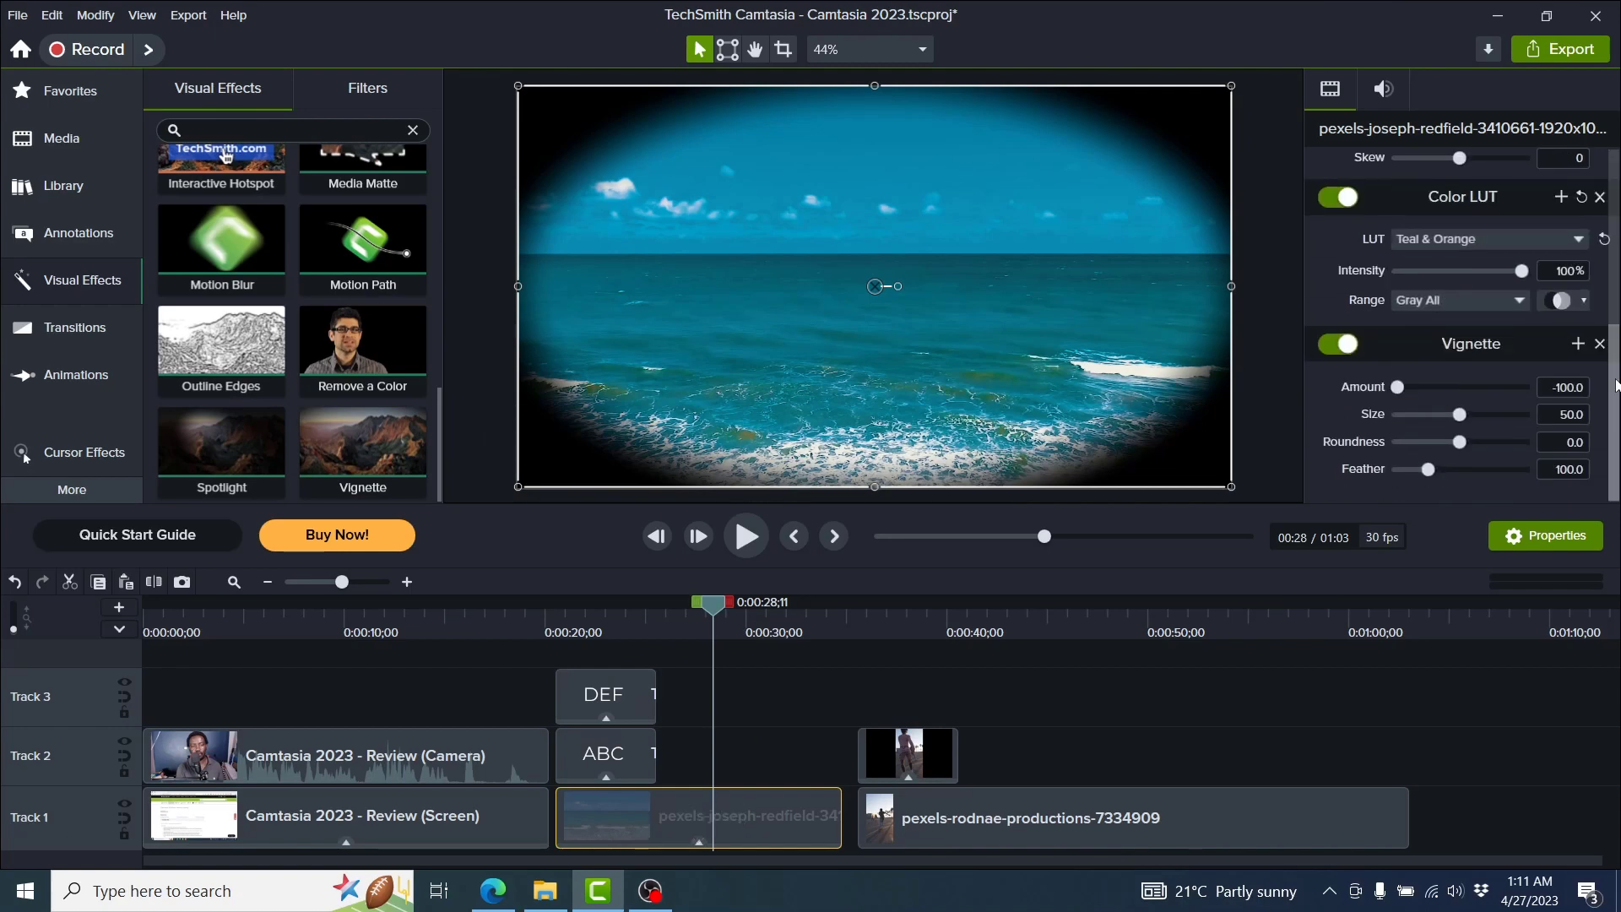
{"action": "left_click_drag", "start_coordinate": [1399, 390], "coordinate": [1327, 411]}
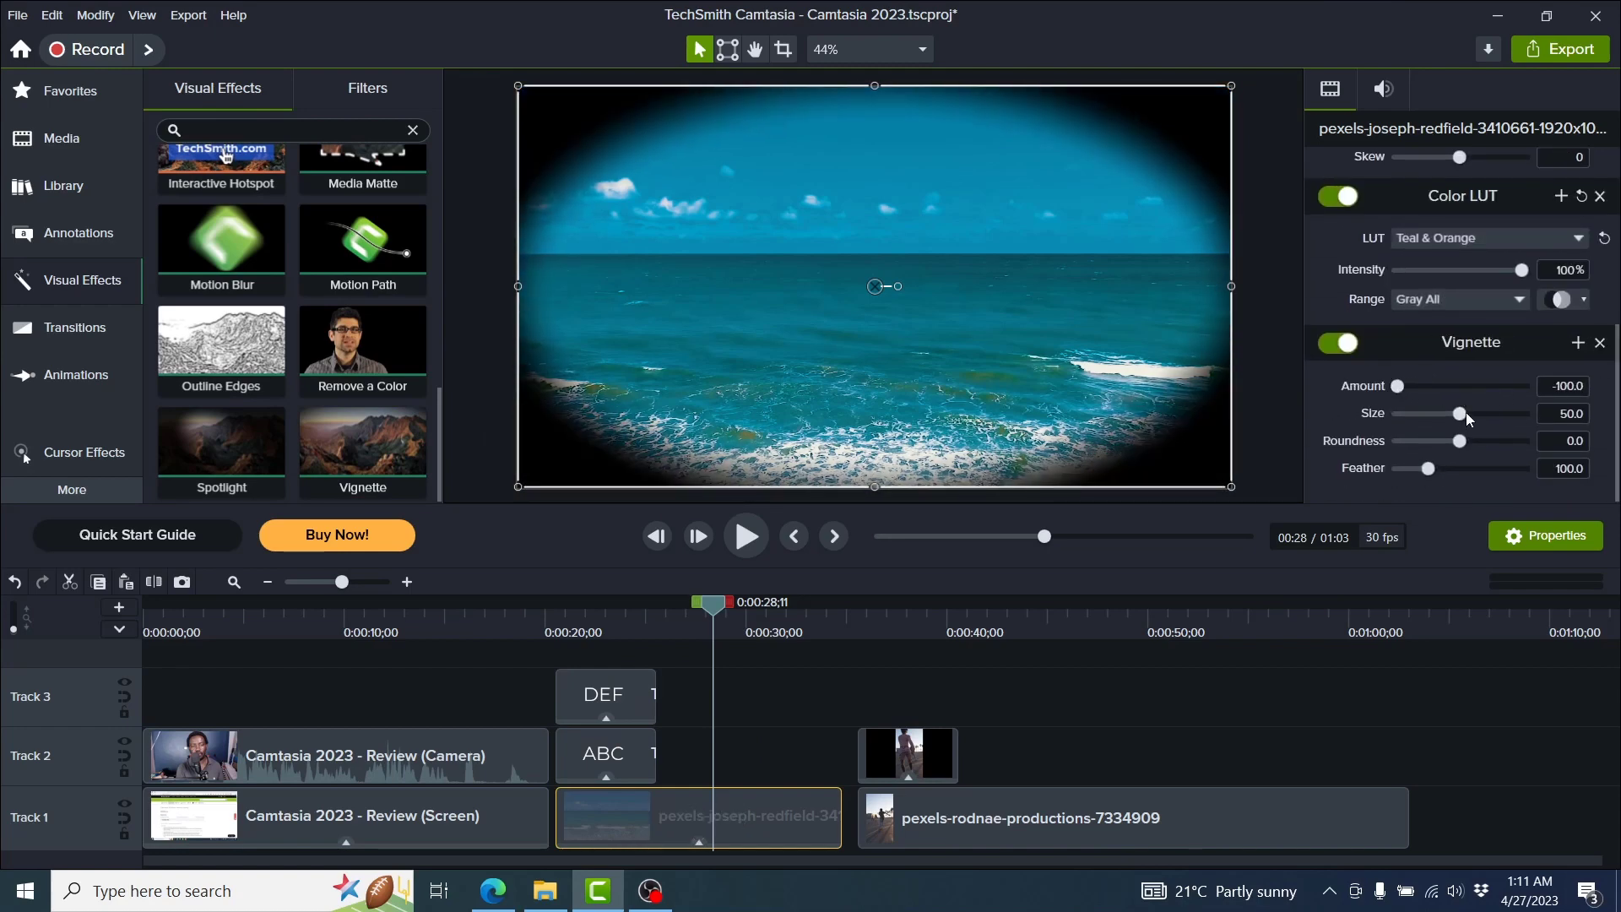
{"action": "left_click_drag", "start_coordinate": [1466, 412], "coordinate": [1400, 449]}
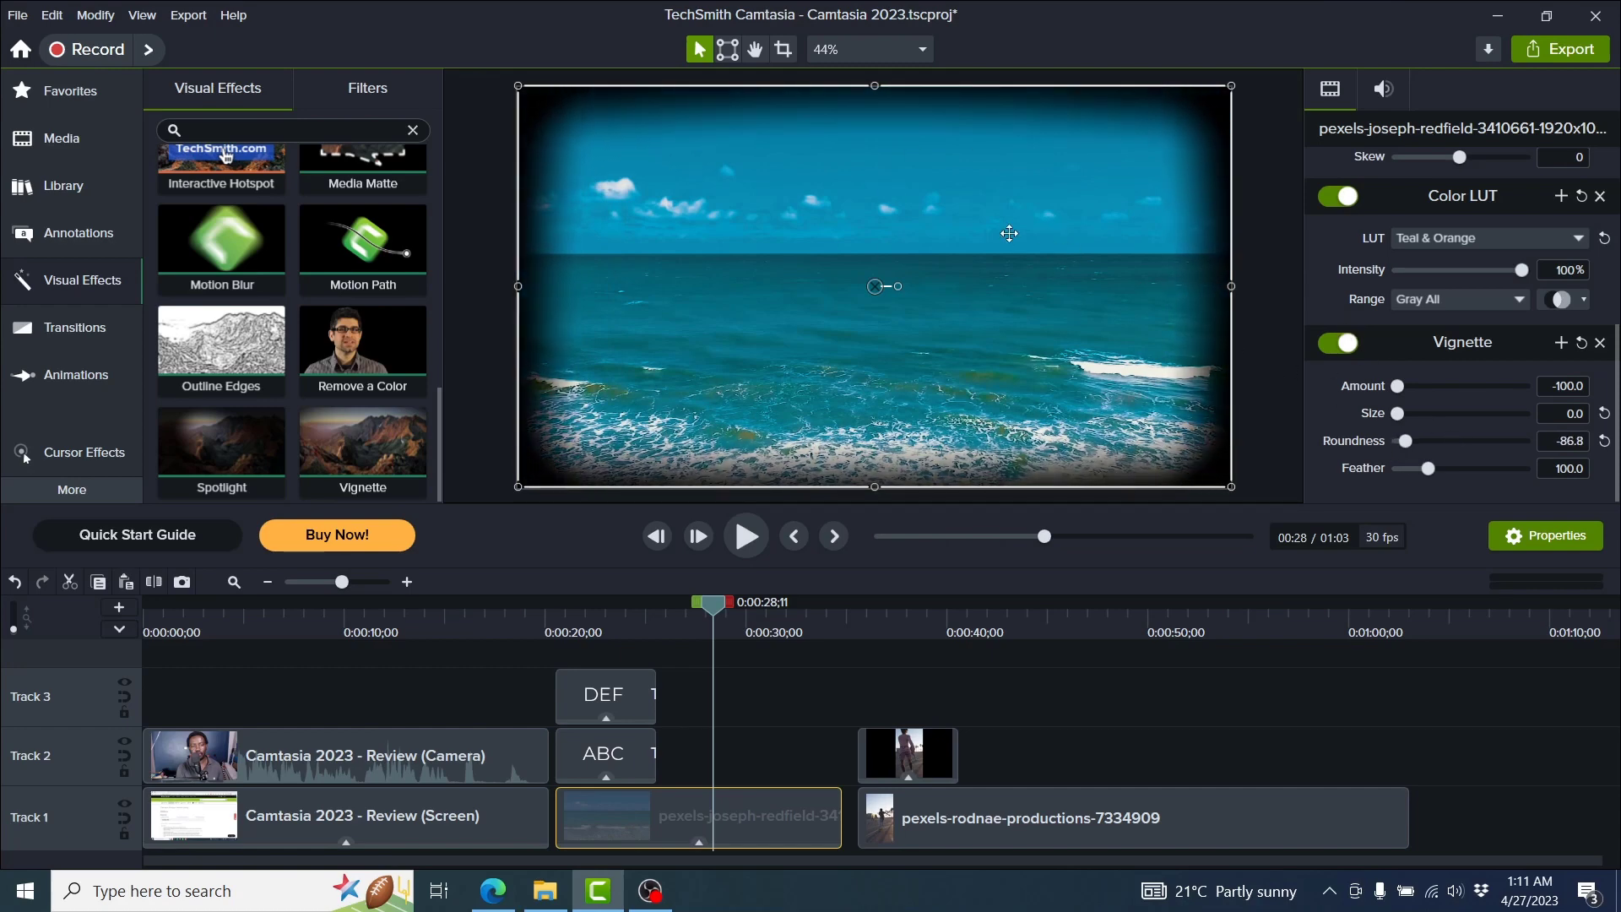
{"action": "mouse_move", "coordinate": [1433, 470]}
{"action": "left_mouse_down"}
{"action": "mouse_move", "coordinate": [1394, 479]}
{"action": "mouse_move", "coordinate": [1428, 479]}
{"action": "left_mouse_up"}
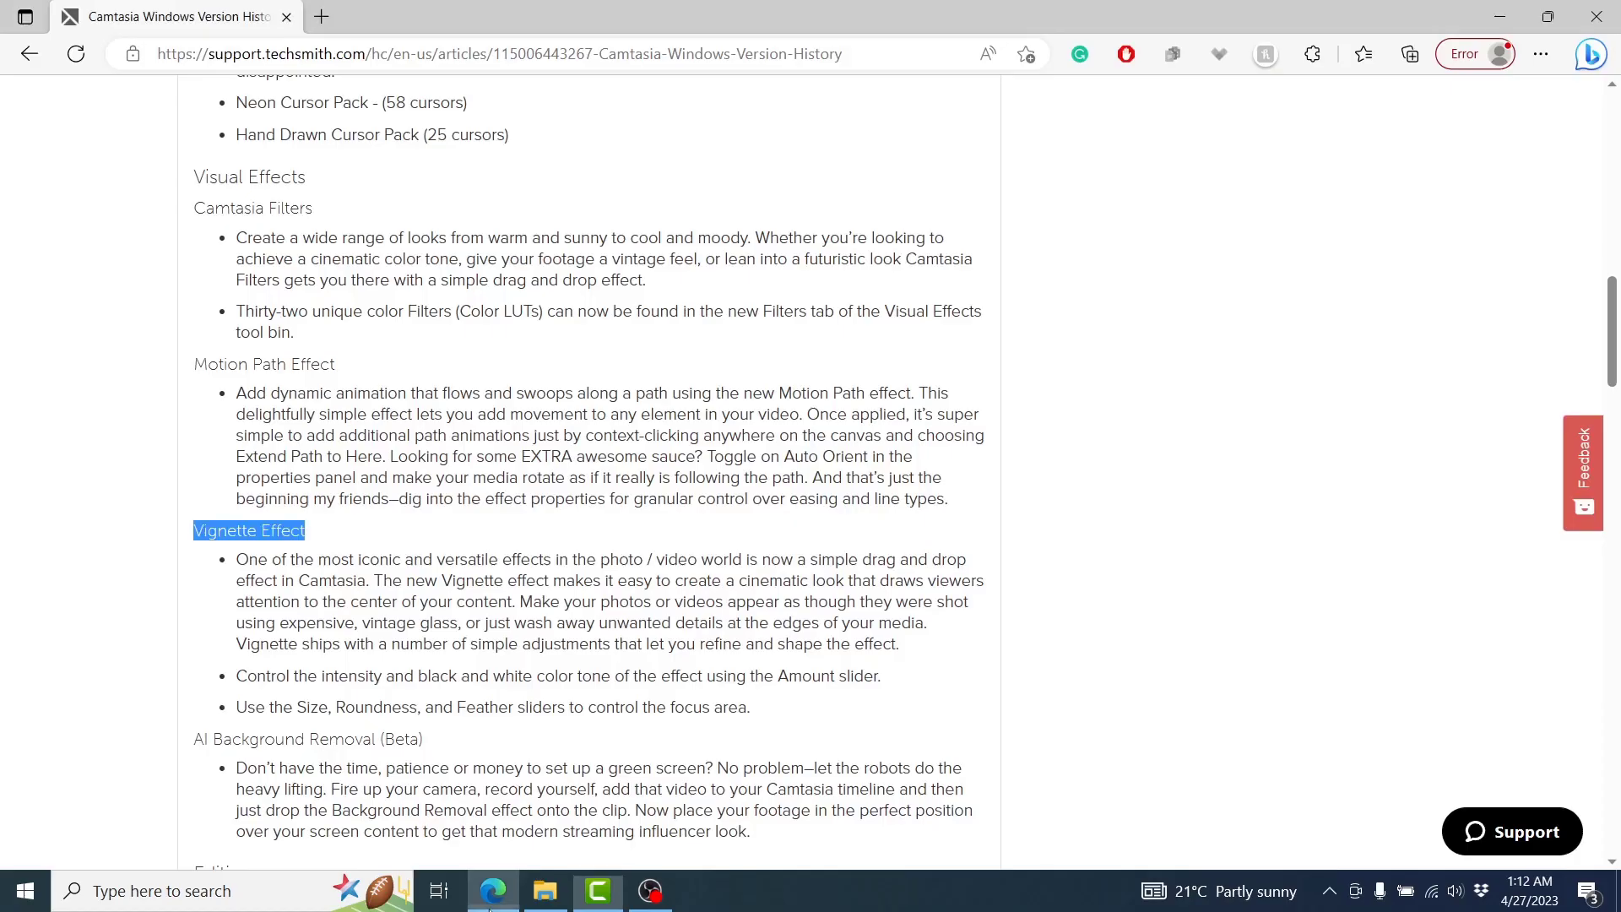
Return to Camtasia from the browser and turn Background Removal on for the Track 2 still at 0:00:38;08.
{"action": "key", "text": "alt+Tab"}
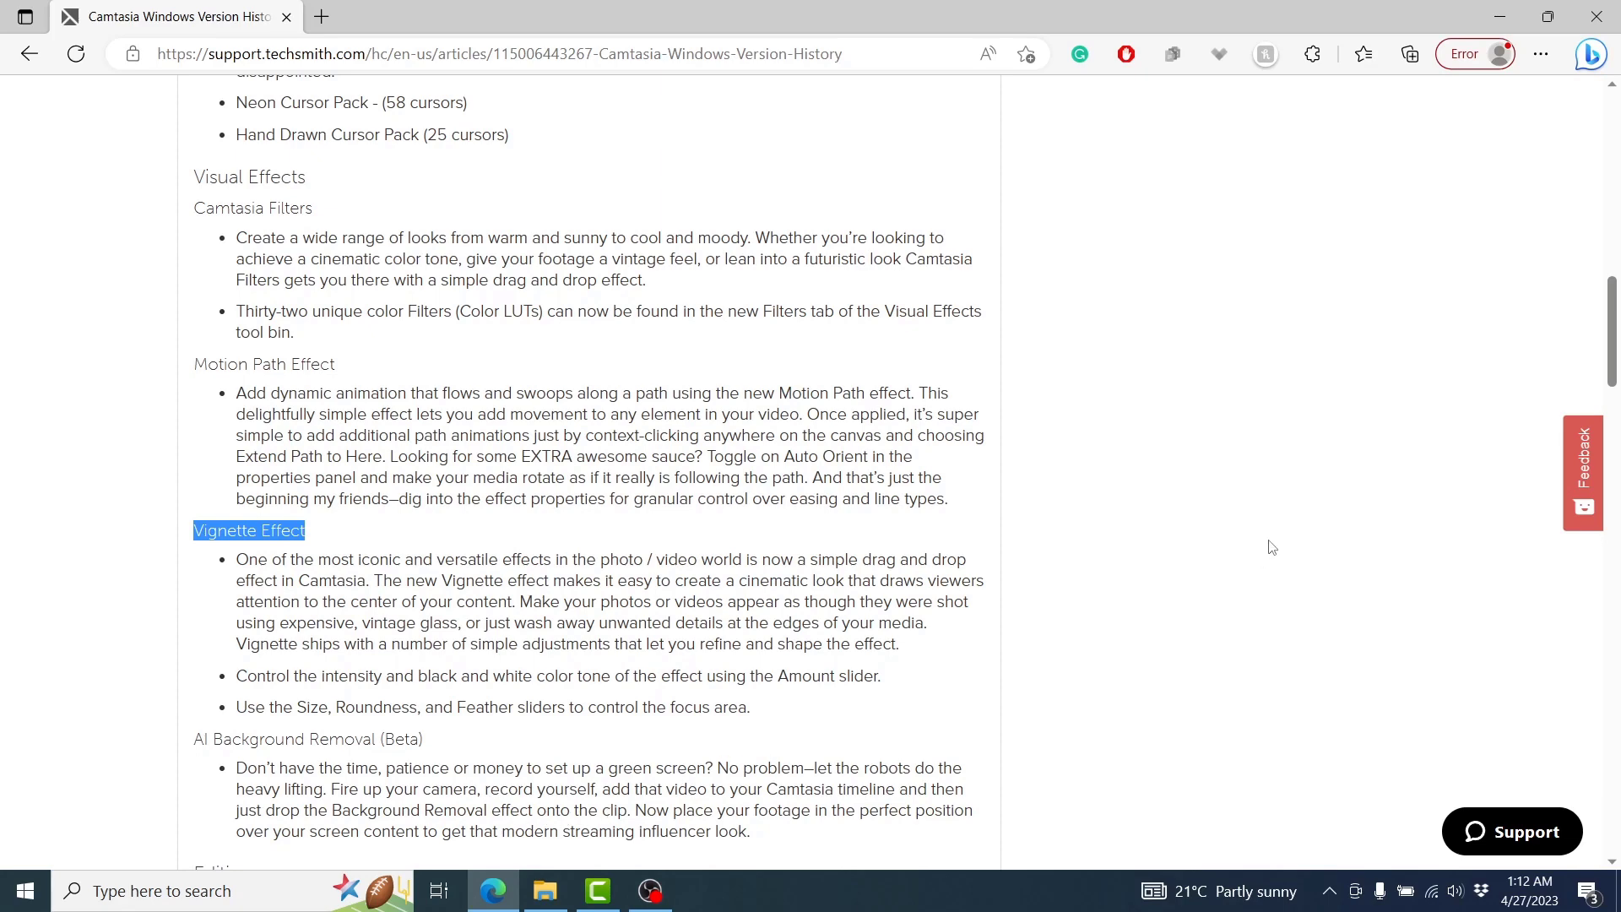
{"action": "left_click", "coordinate": [598, 891]}
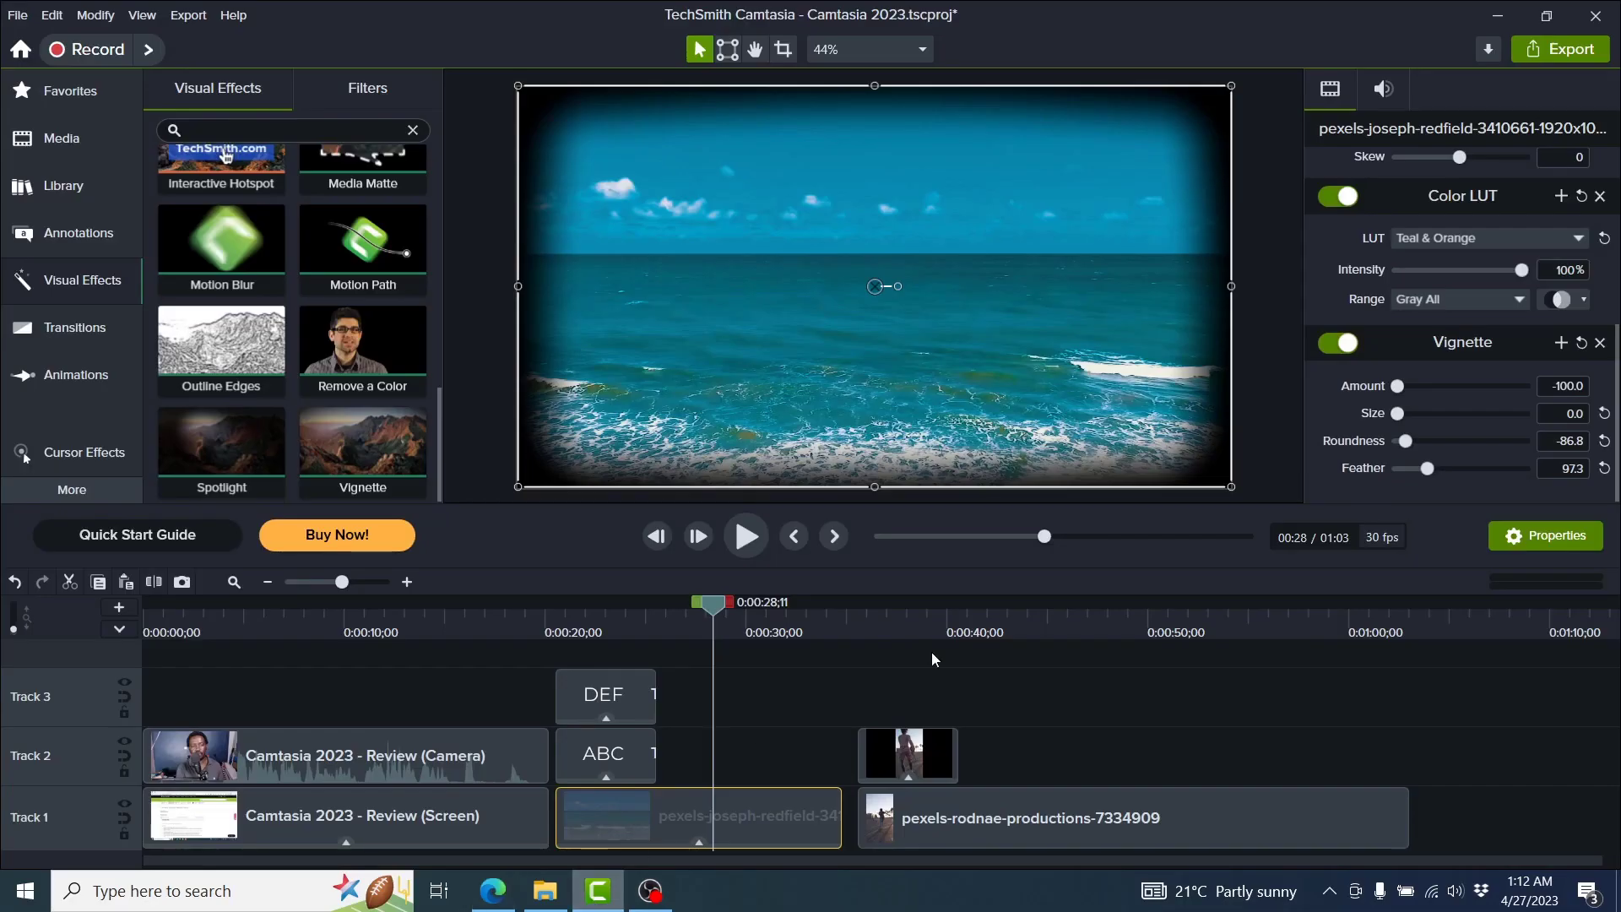
{"action": "left_click", "coordinate": [912, 621]}
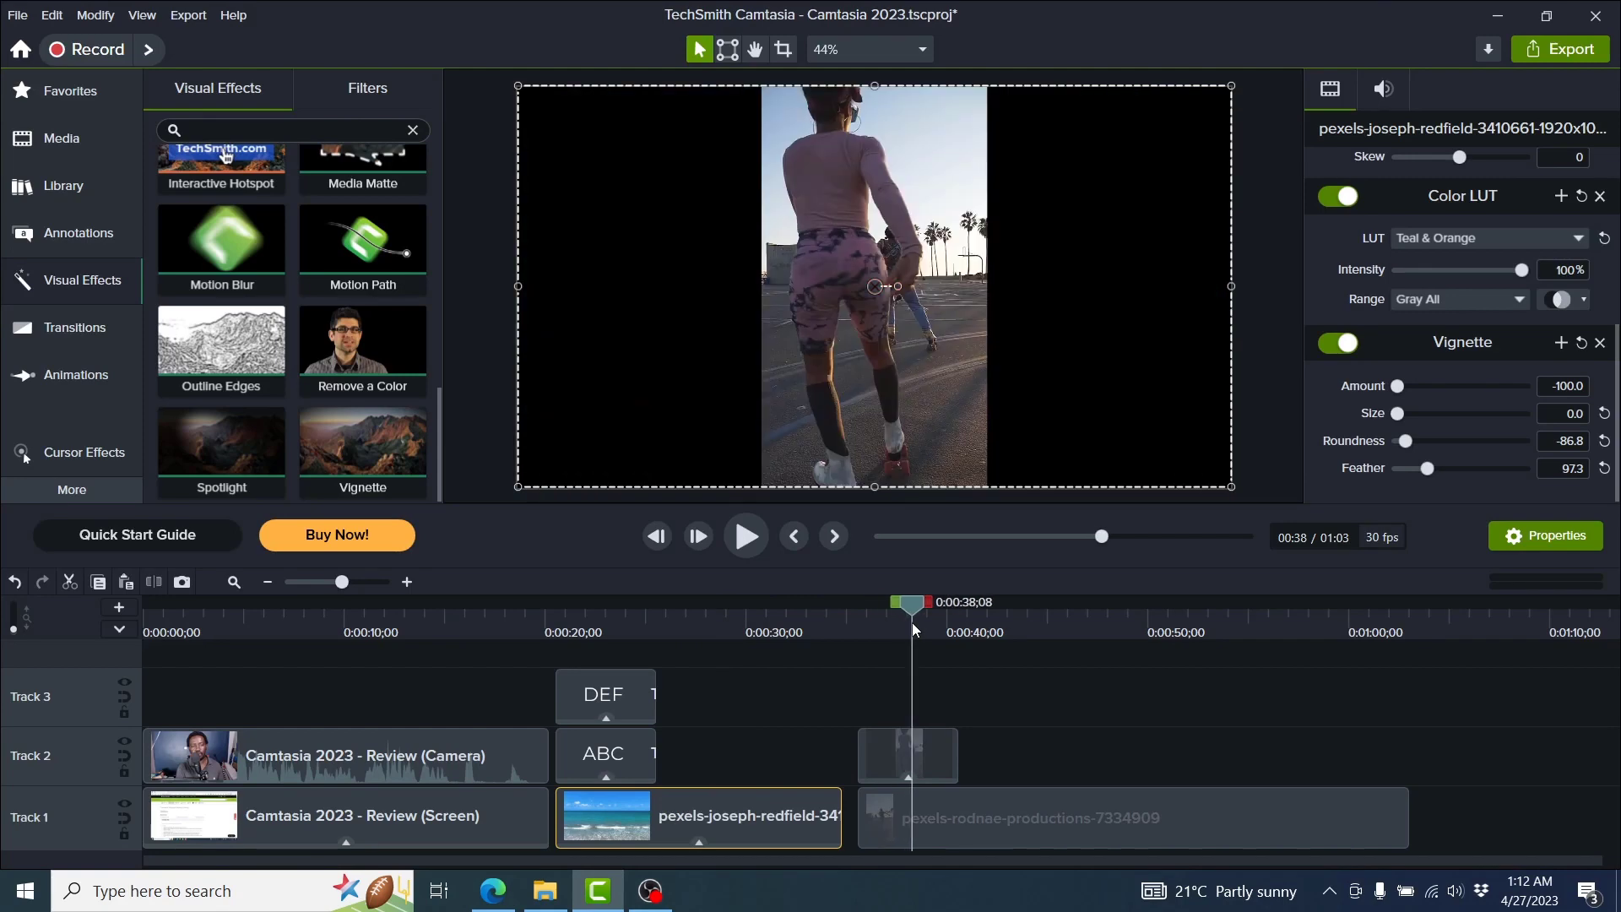
{"action": "left_click", "coordinate": [896, 760]}
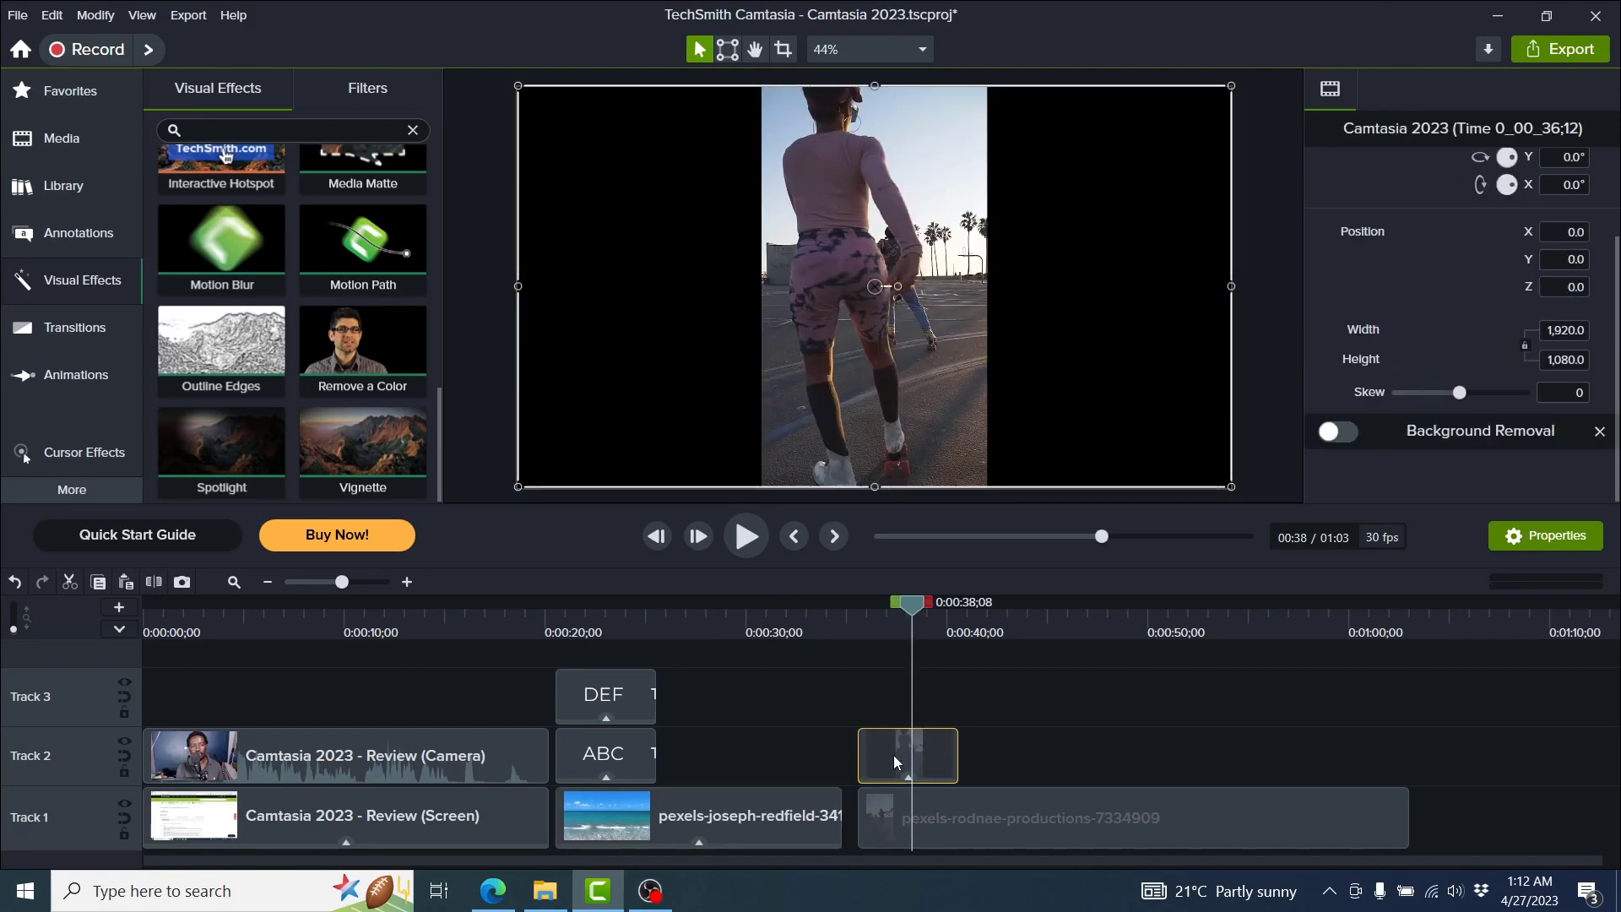
{"action": "left_click", "coordinate": [1339, 431]}
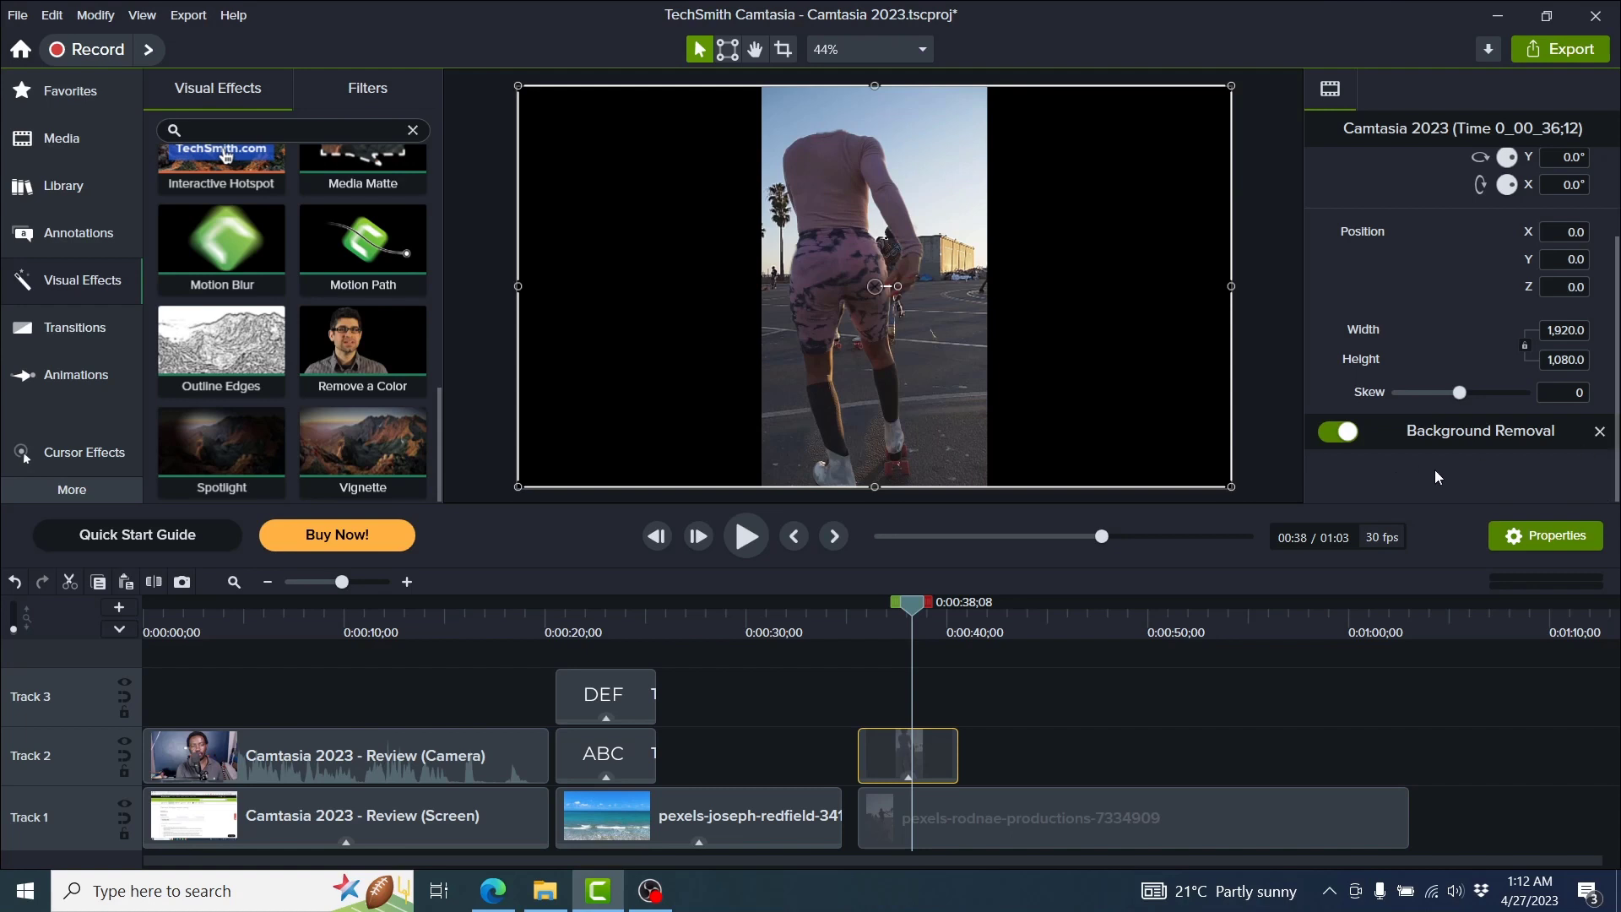
Switch to the Camtasia version history page in Edge and examine the Editing section on Corner Pinning, highlighting its heading.
{"action": "left_click", "coordinate": [494, 891]}
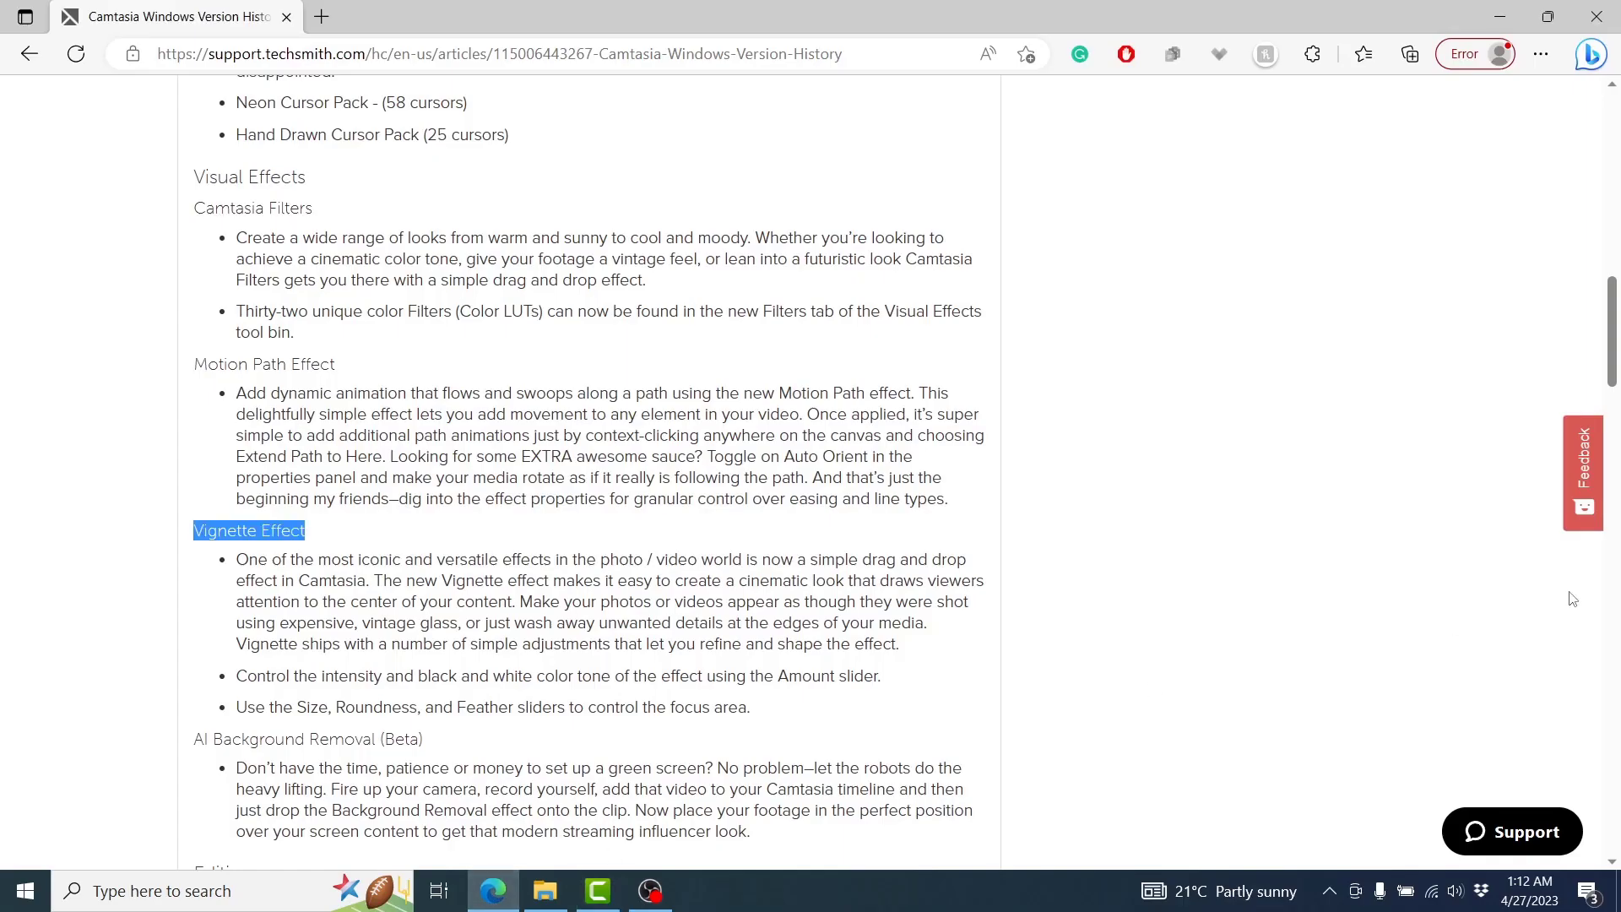
{"action": "left_click_drag", "start_coordinate": [1616, 321], "coordinate": [1616, 428]}
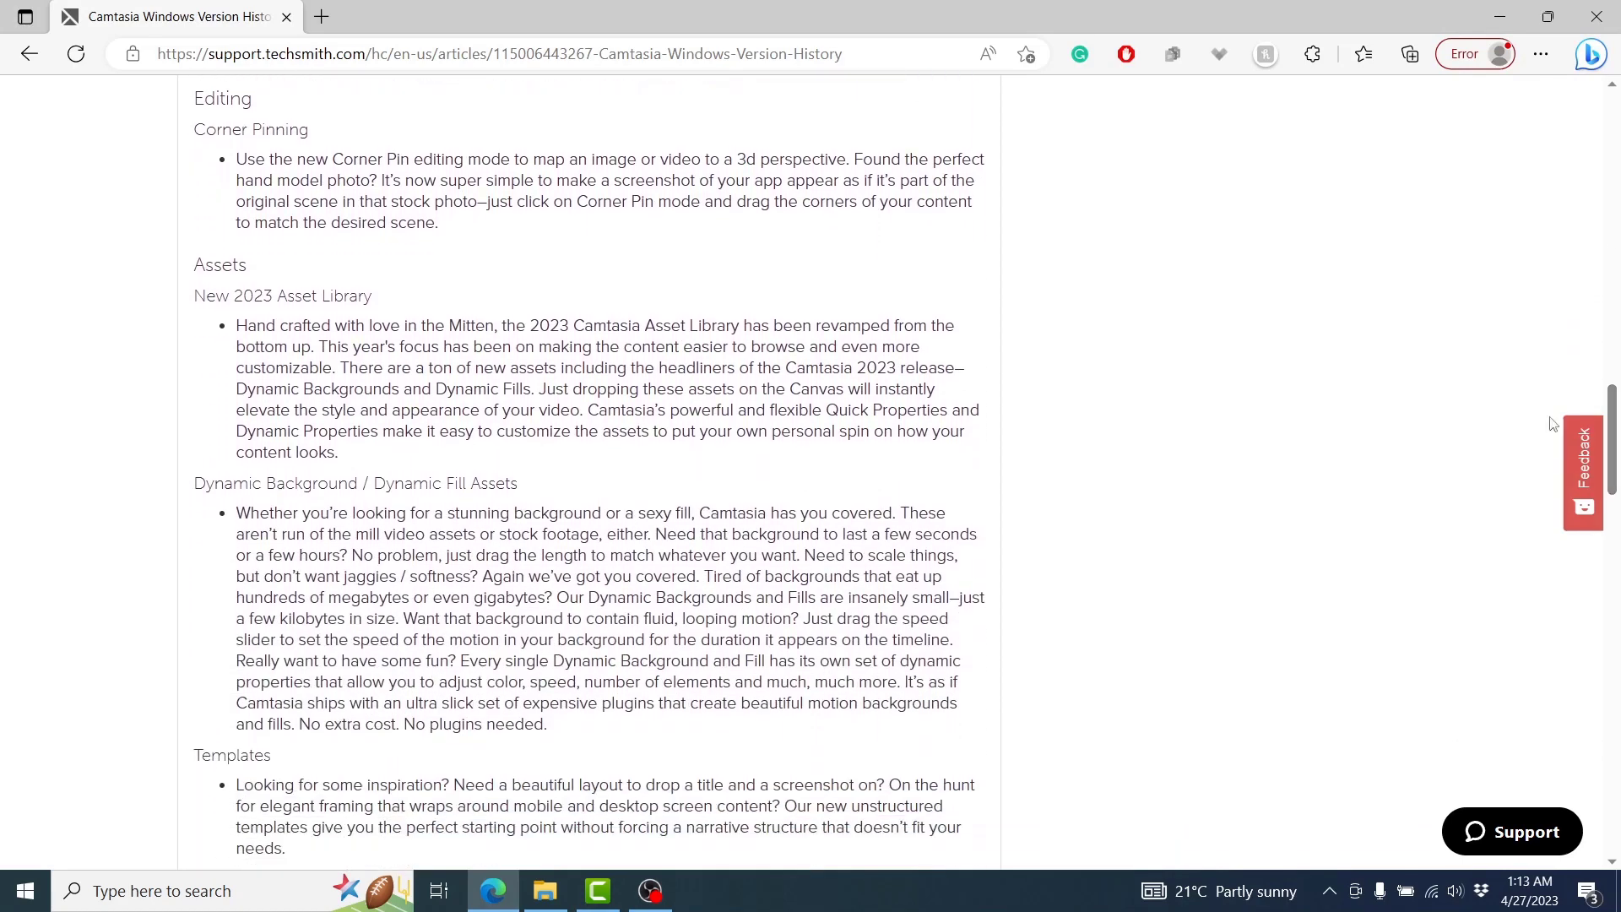
{"action": "double_click", "coordinate": [209, 96]}
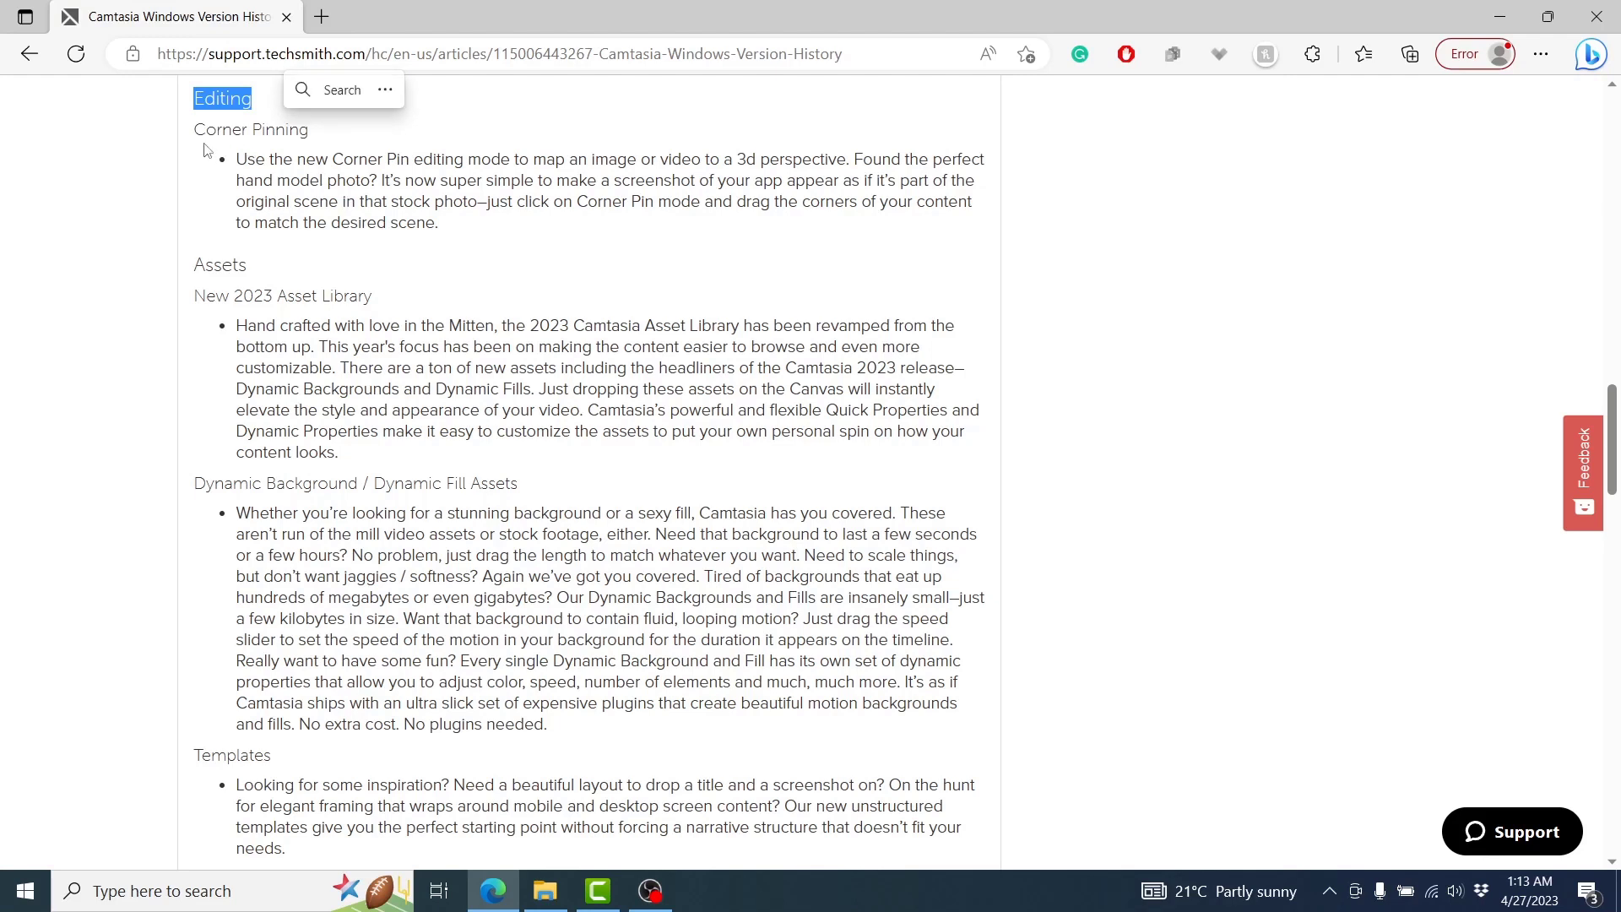
Switch to Camtasia and place the pexels-free-videos-854100 street clip on Track 2, starting at 0:00:43;11.
{"action": "left_click_drag", "start_coordinate": [205, 131], "coordinate": [299, 131]}
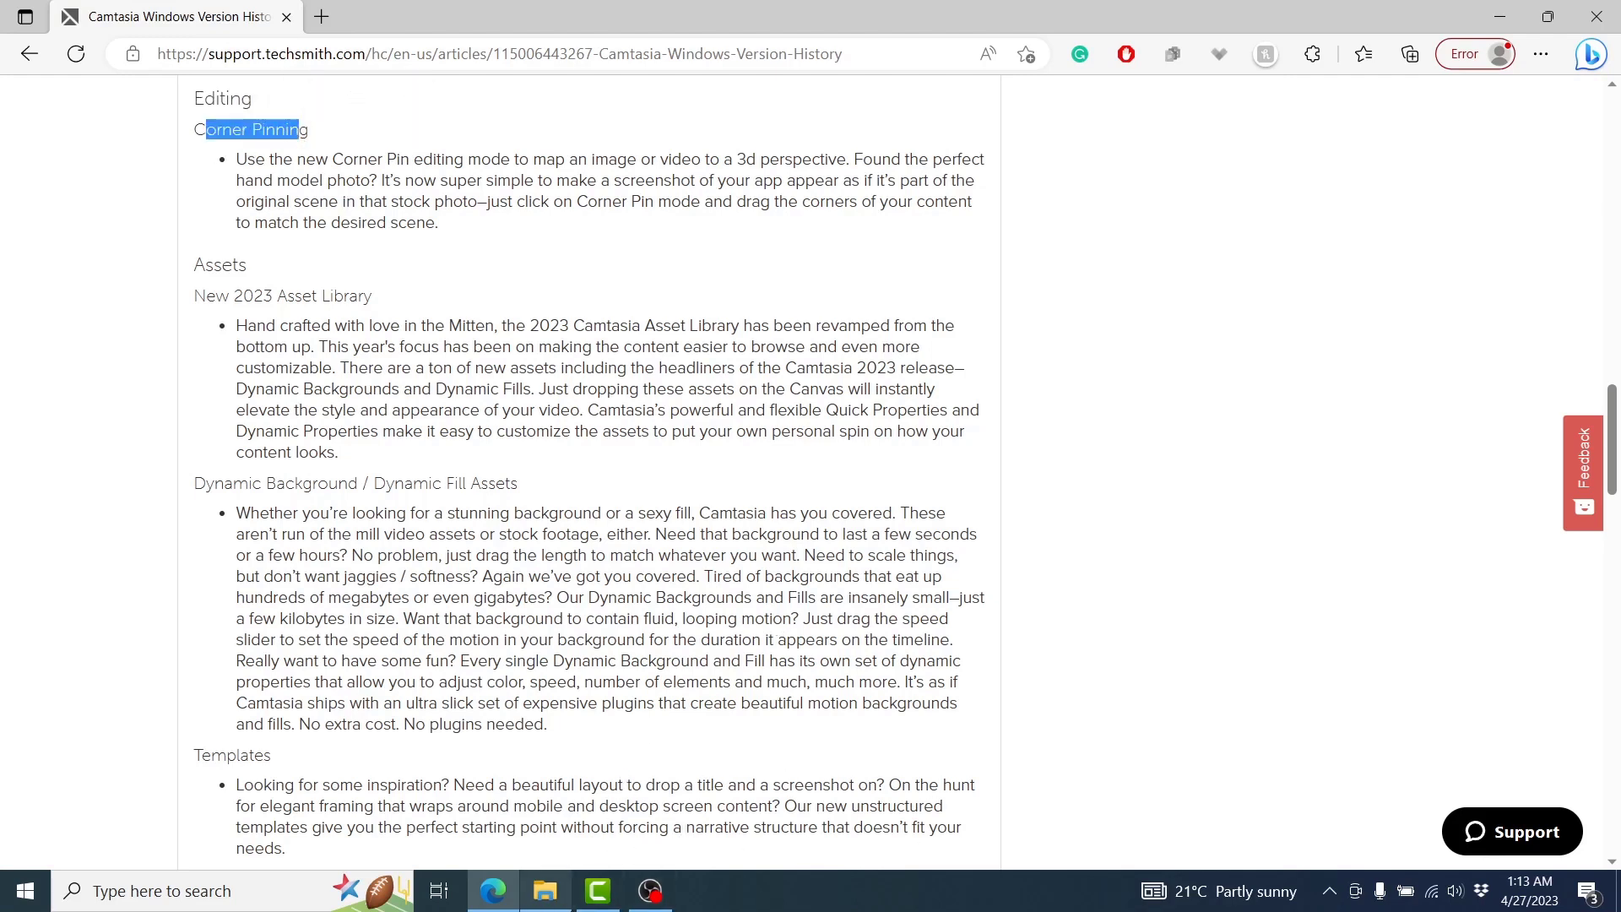
{"action": "left_click", "coordinate": [598, 894]}
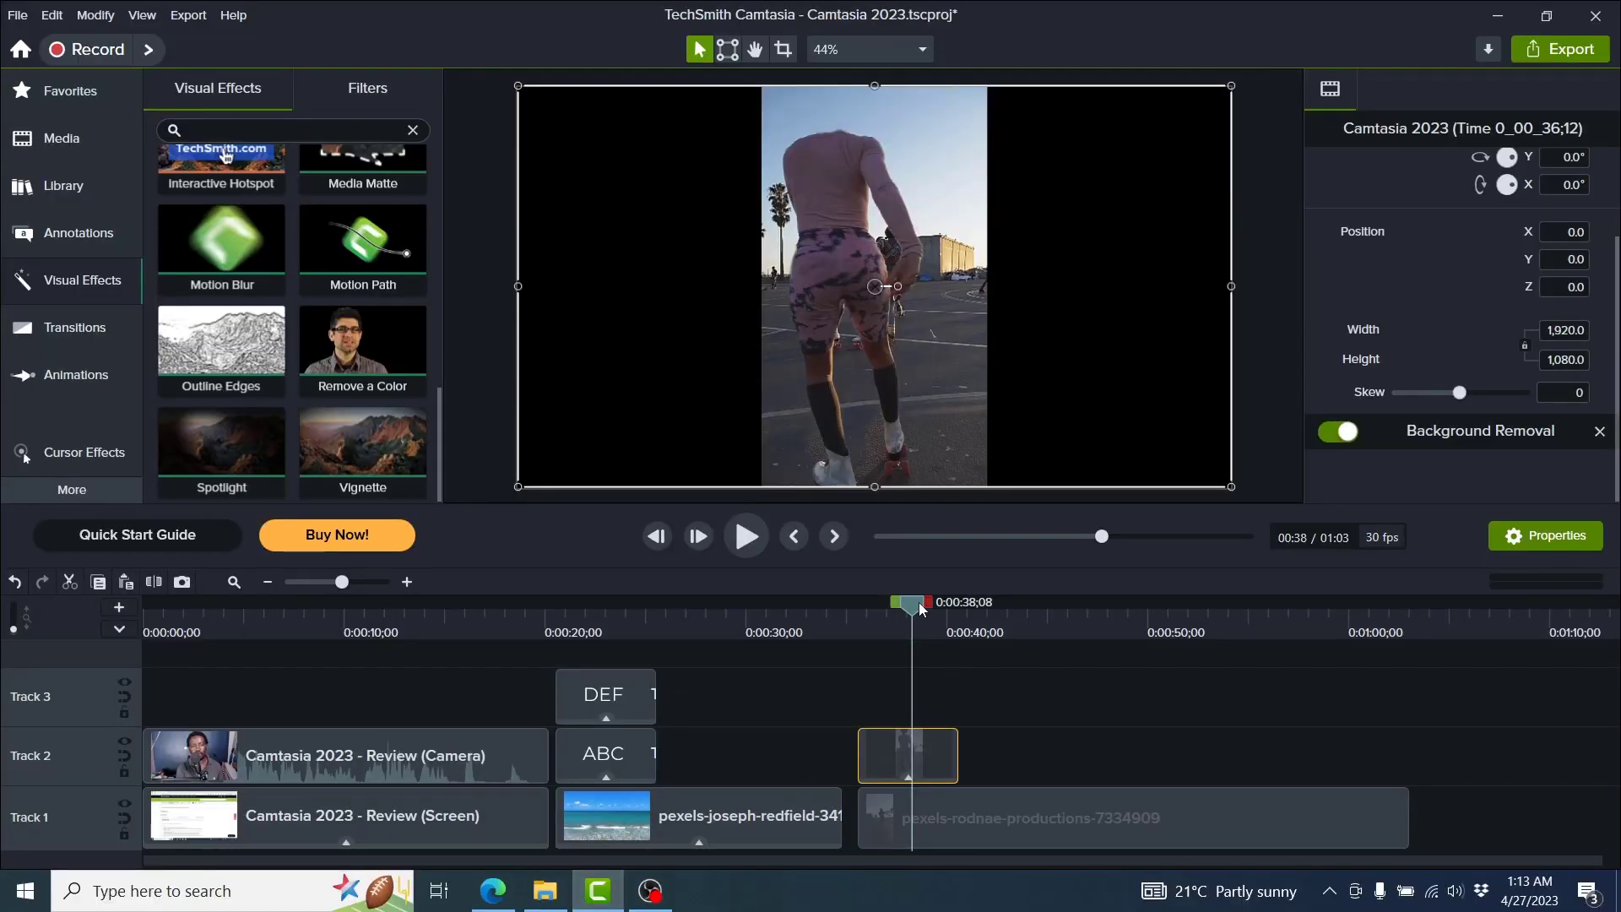
{"action": "left_click", "coordinate": [1016, 621]}
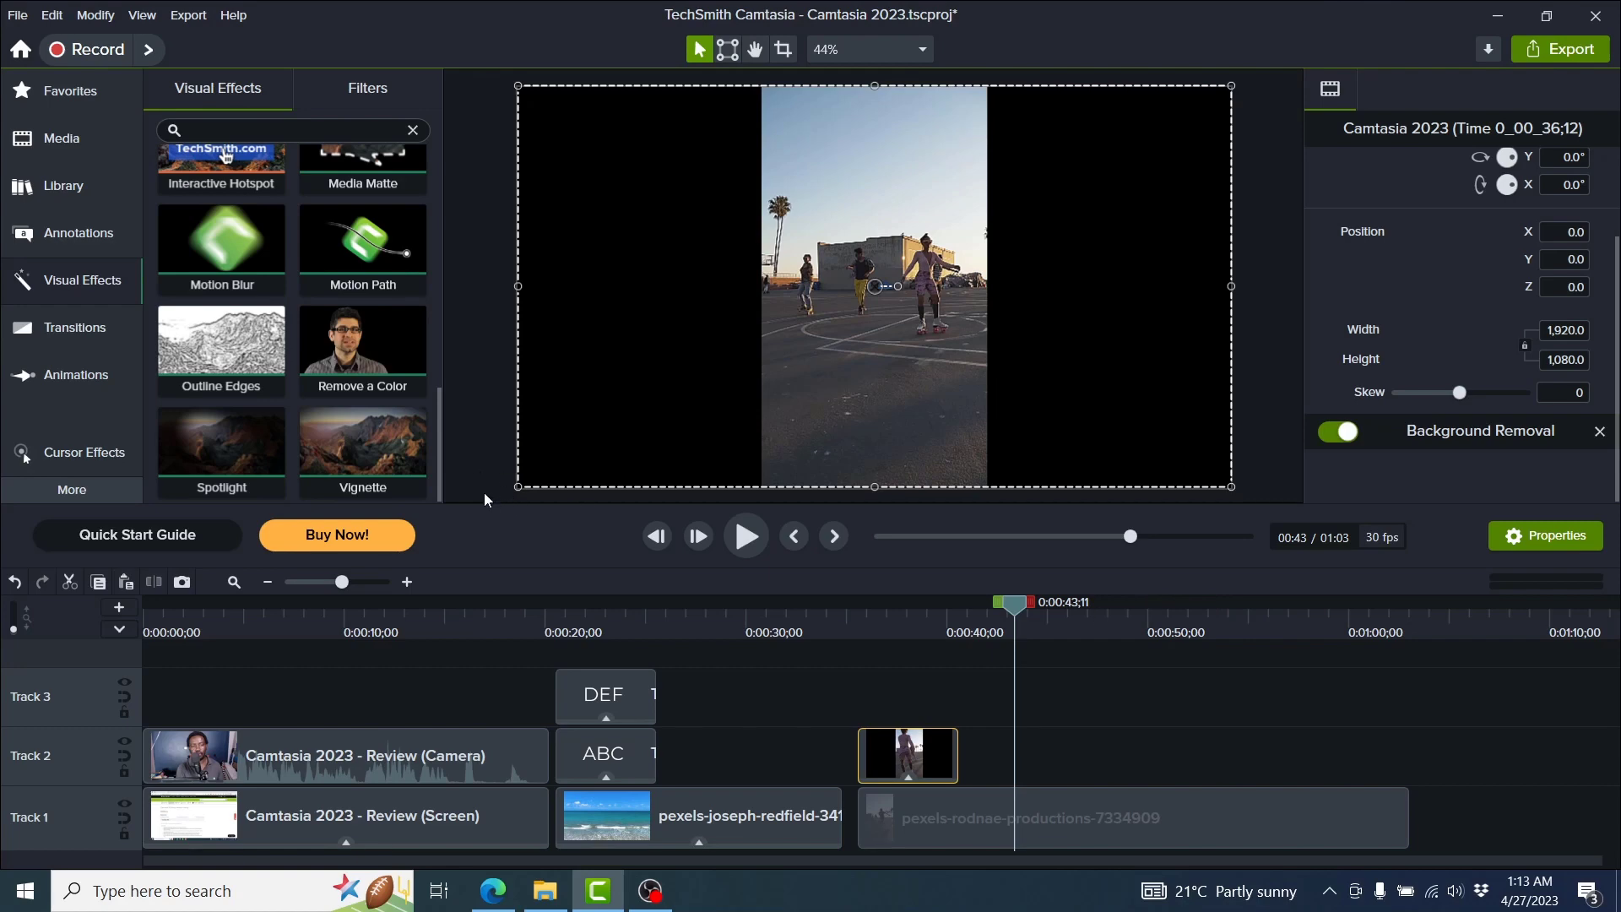
{"action": "left_click", "coordinate": [63, 138]}
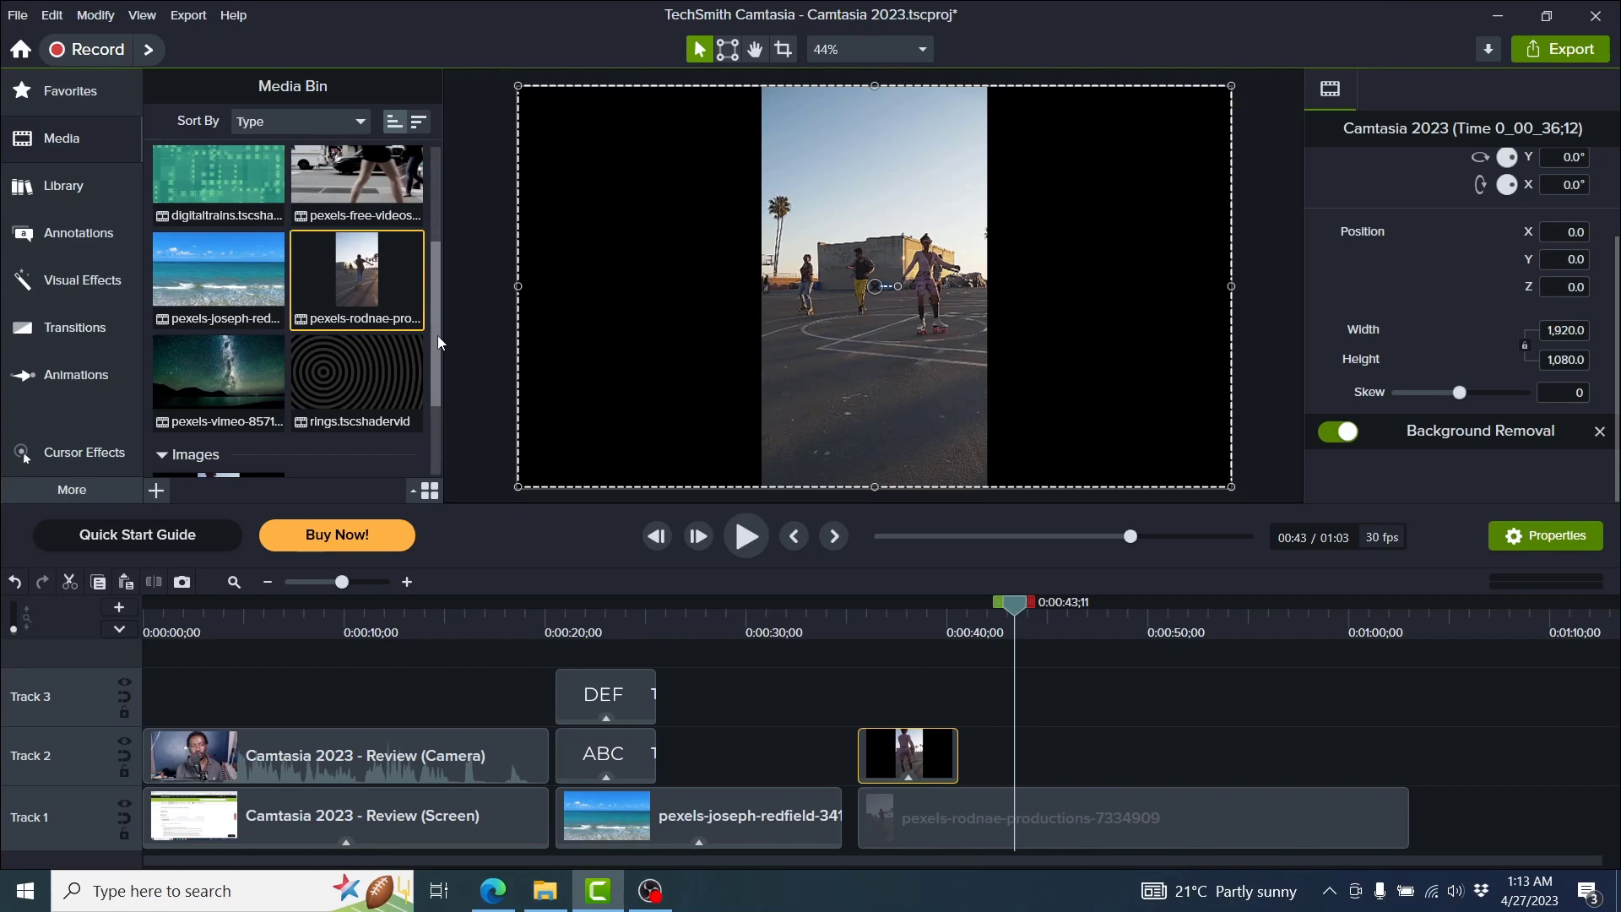
{"action": "left_click_drag", "start_coordinate": [438, 336], "coordinate": [443, 209]}
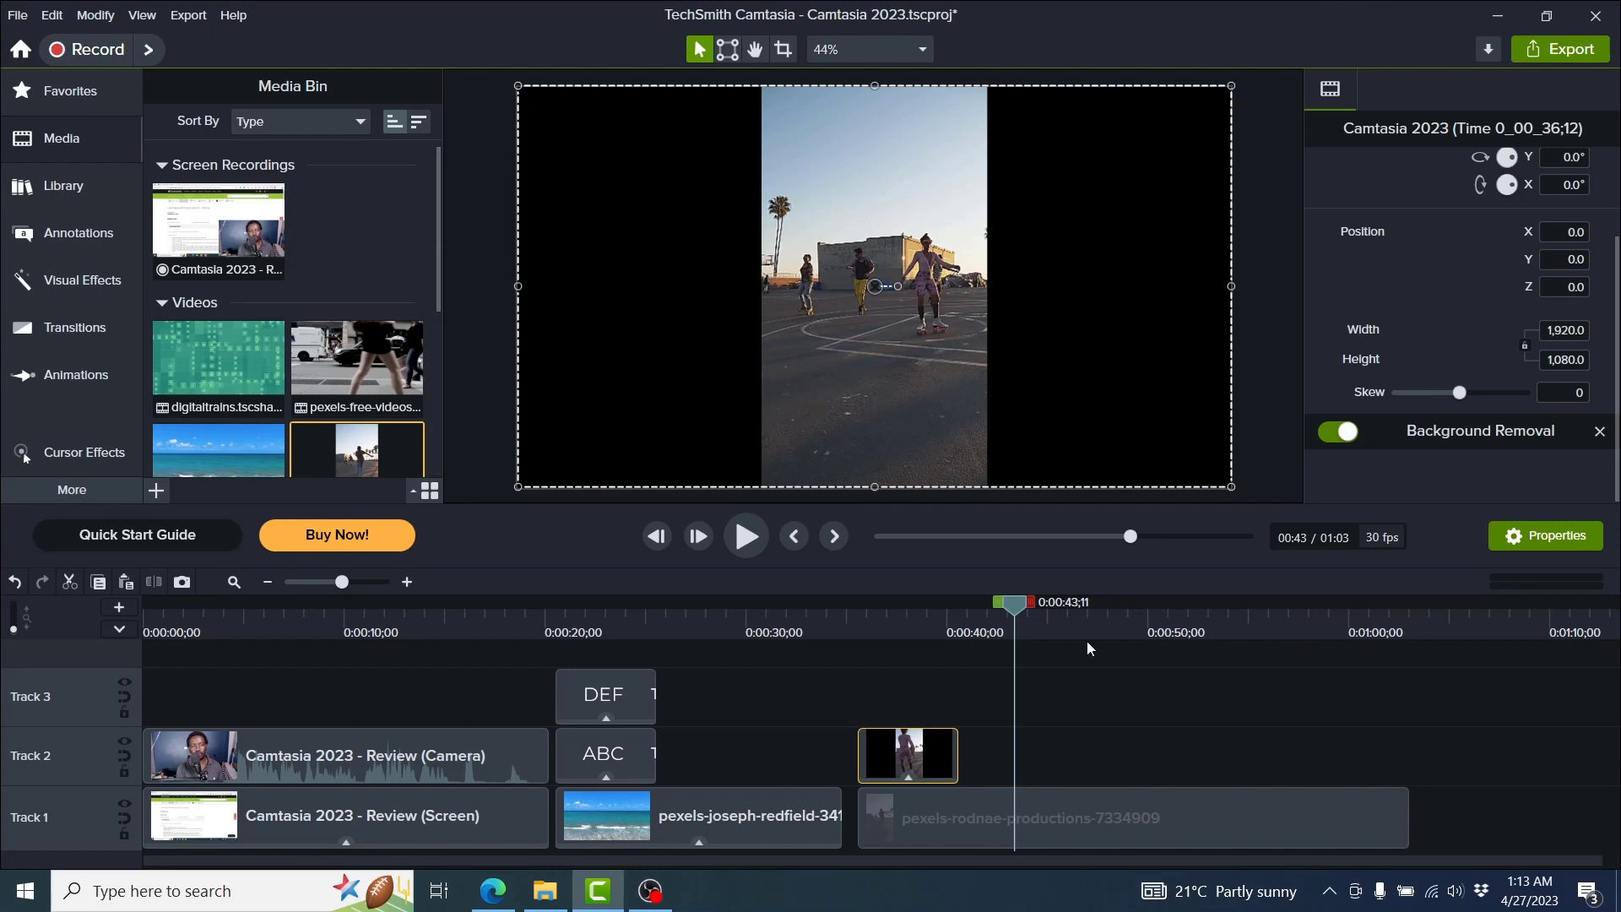
{"action": "mouse_move", "coordinate": [393, 359]}
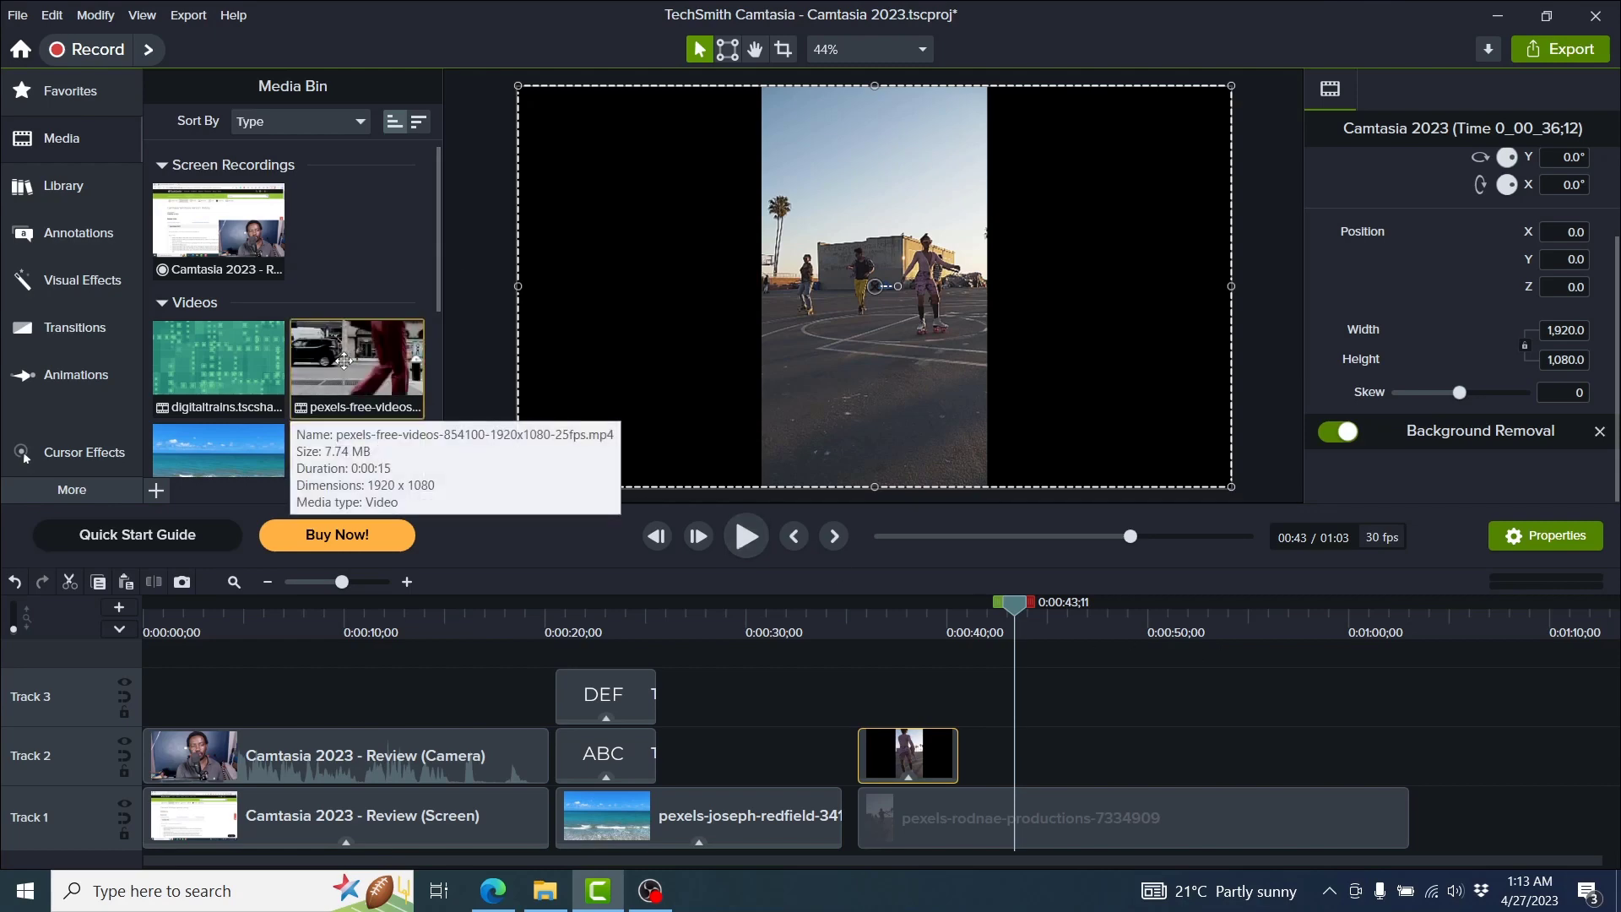
{"action": "left_click_drag", "start_coordinate": [357, 342], "coordinate": [1004, 747]}
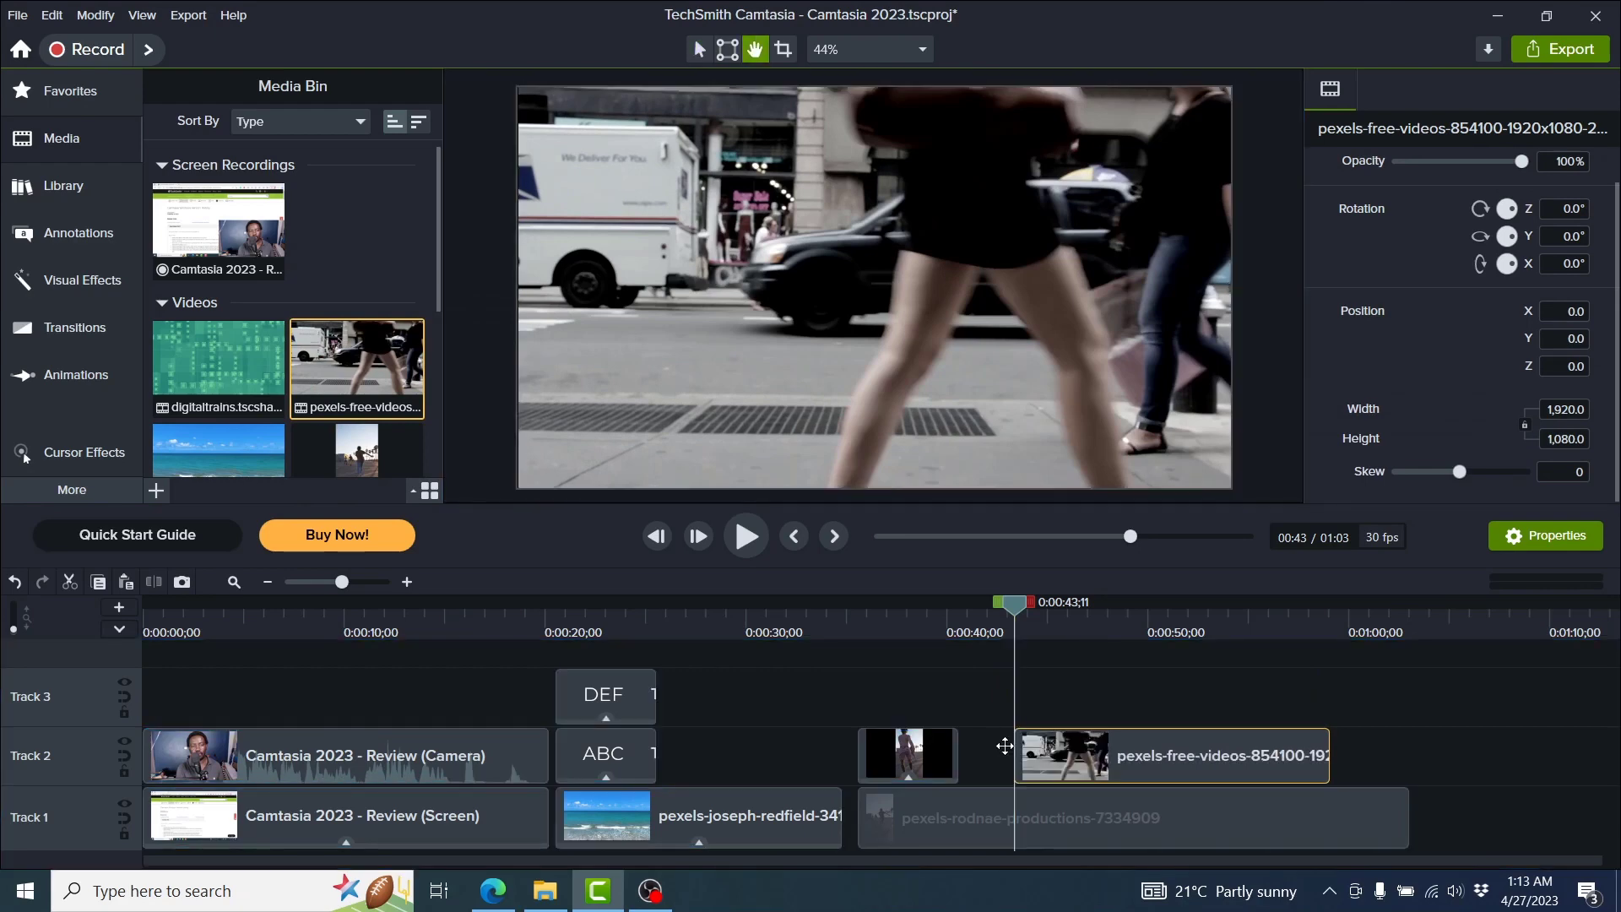
Play the street clip briefly to 0:00:44;02 and place the pexels-rodnae-productions-7334909 video on Track 3 from there.
{"action": "key", "text": "v"}
{"action": "key", "text": "space"}
{"action": "key", "text": "space"}
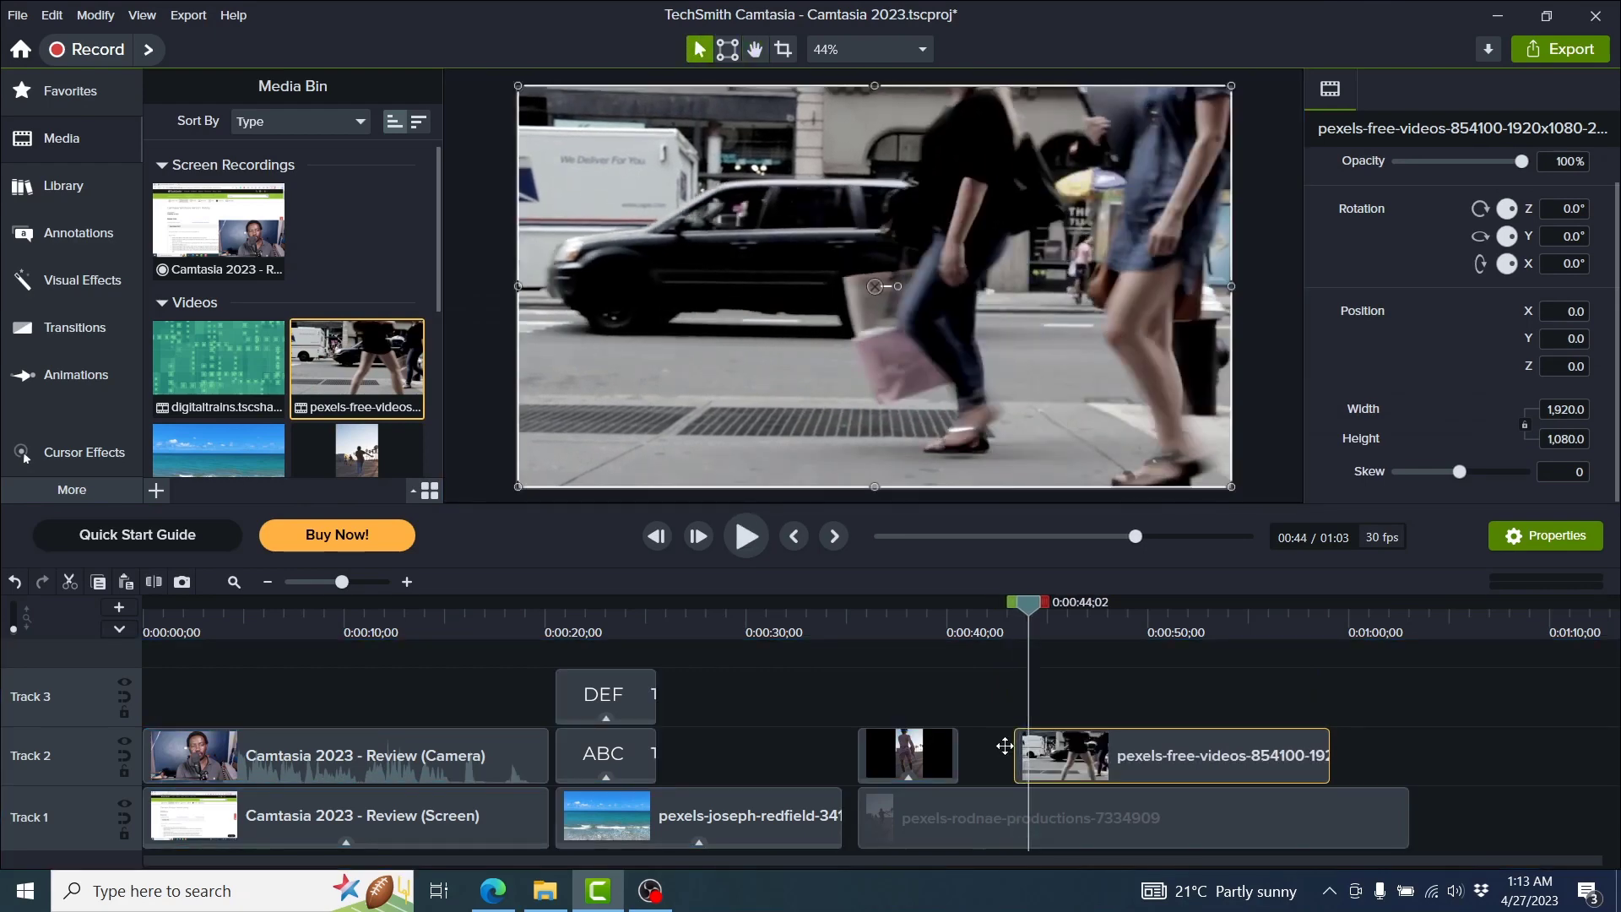
{"action": "left_click_drag", "start_coordinate": [355, 452], "coordinate": [1068, 697]}
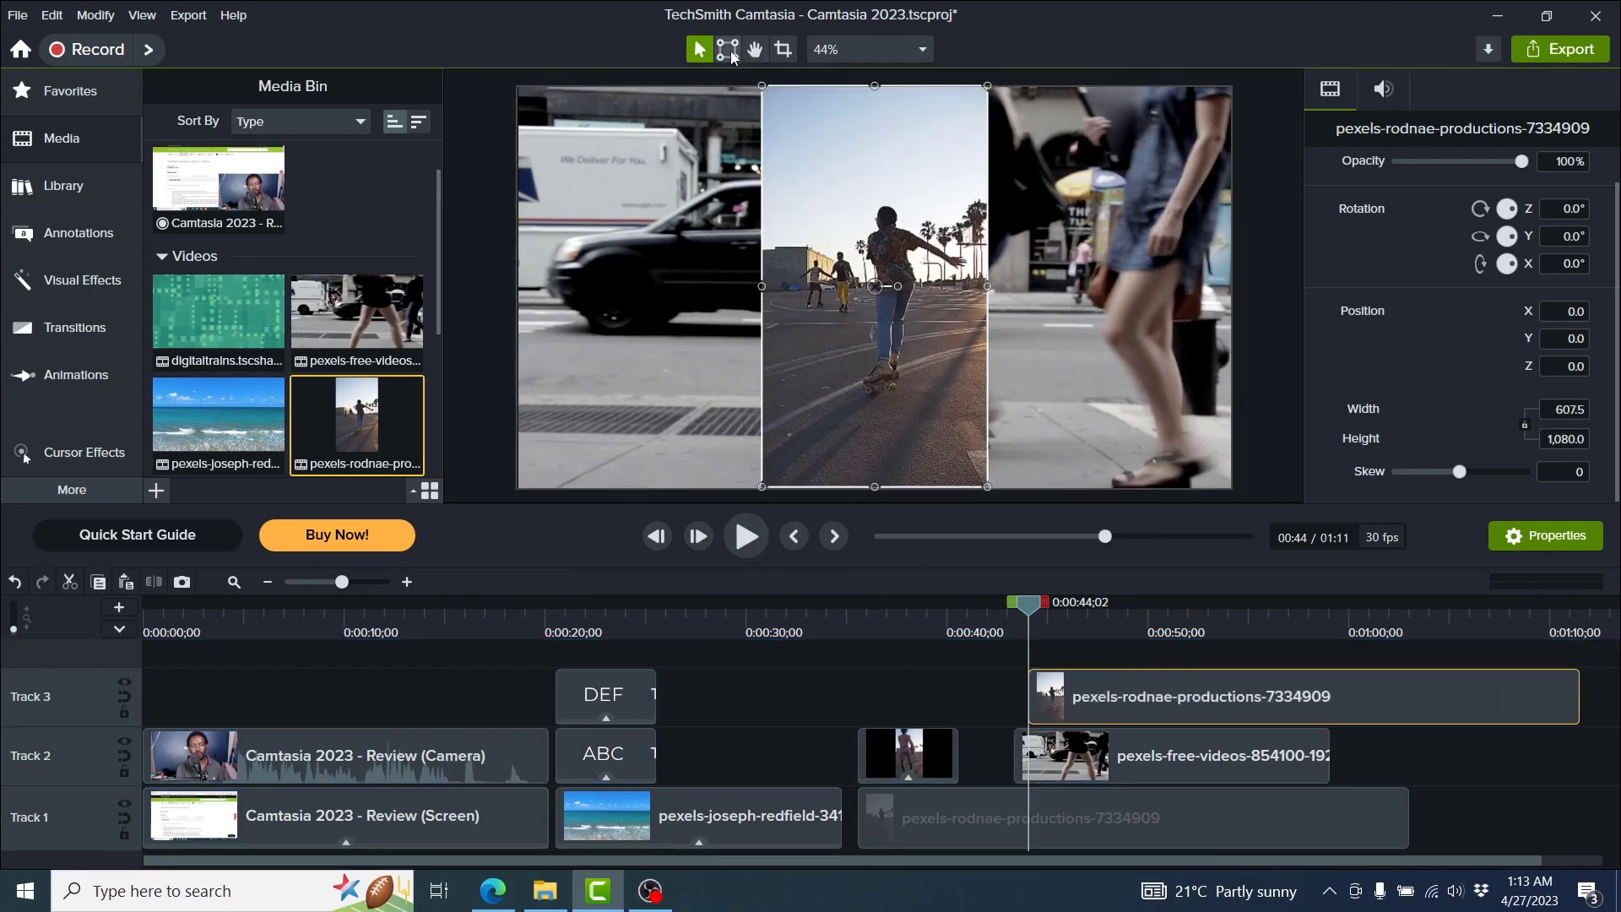
Use Corner Pin mode to distort the Track 3 skateboarder clip into a slanted four-sided panel over the black car, about 597 by 636.
{"action": "left_click", "coordinate": [730, 52]}
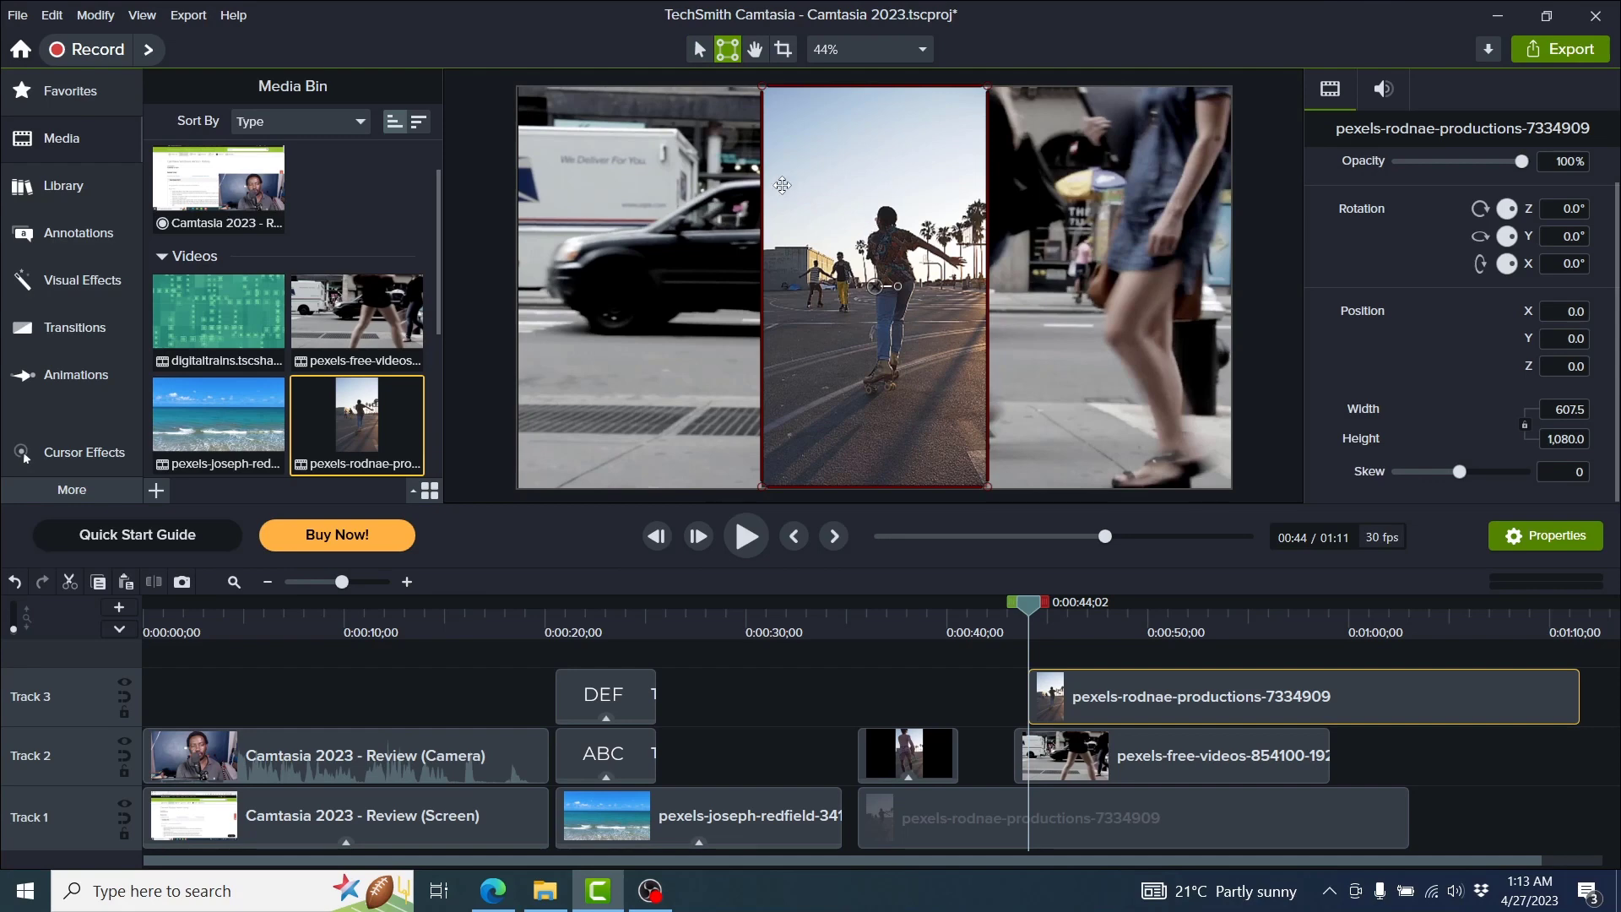
{"action": "left_click_drag", "start_coordinate": [762, 87], "coordinate": [690, 199]}
{"action": "left_click_drag", "start_coordinate": [989, 93], "coordinate": [878, 131]}
{"action": "key", "text": "ctrl+z"}
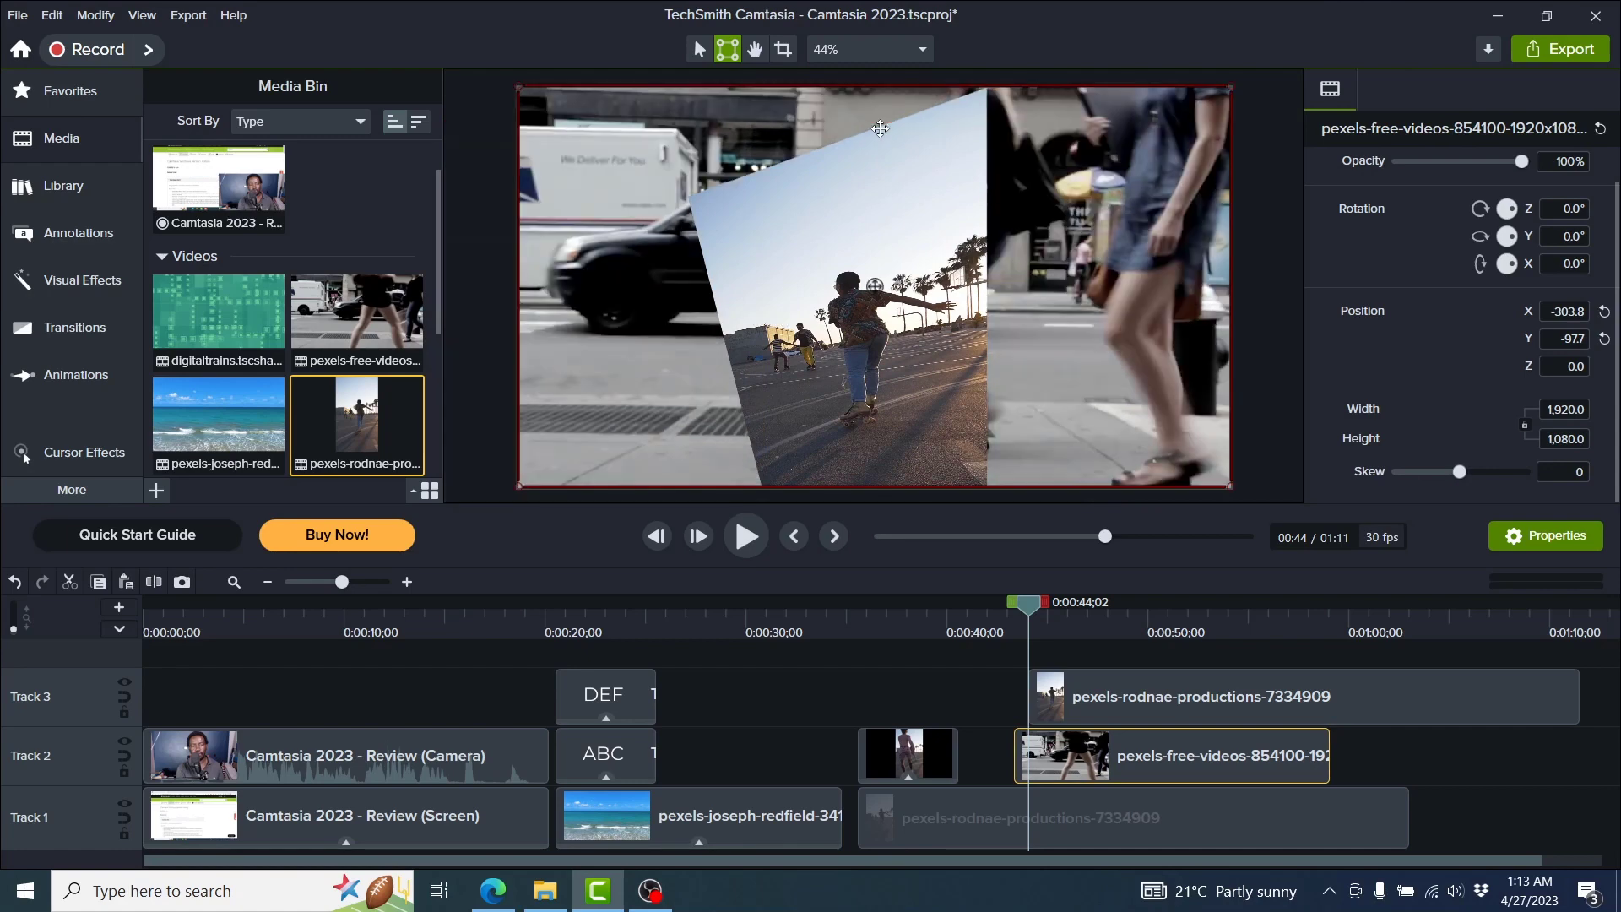
{"action": "left_click", "coordinate": [981, 169]}
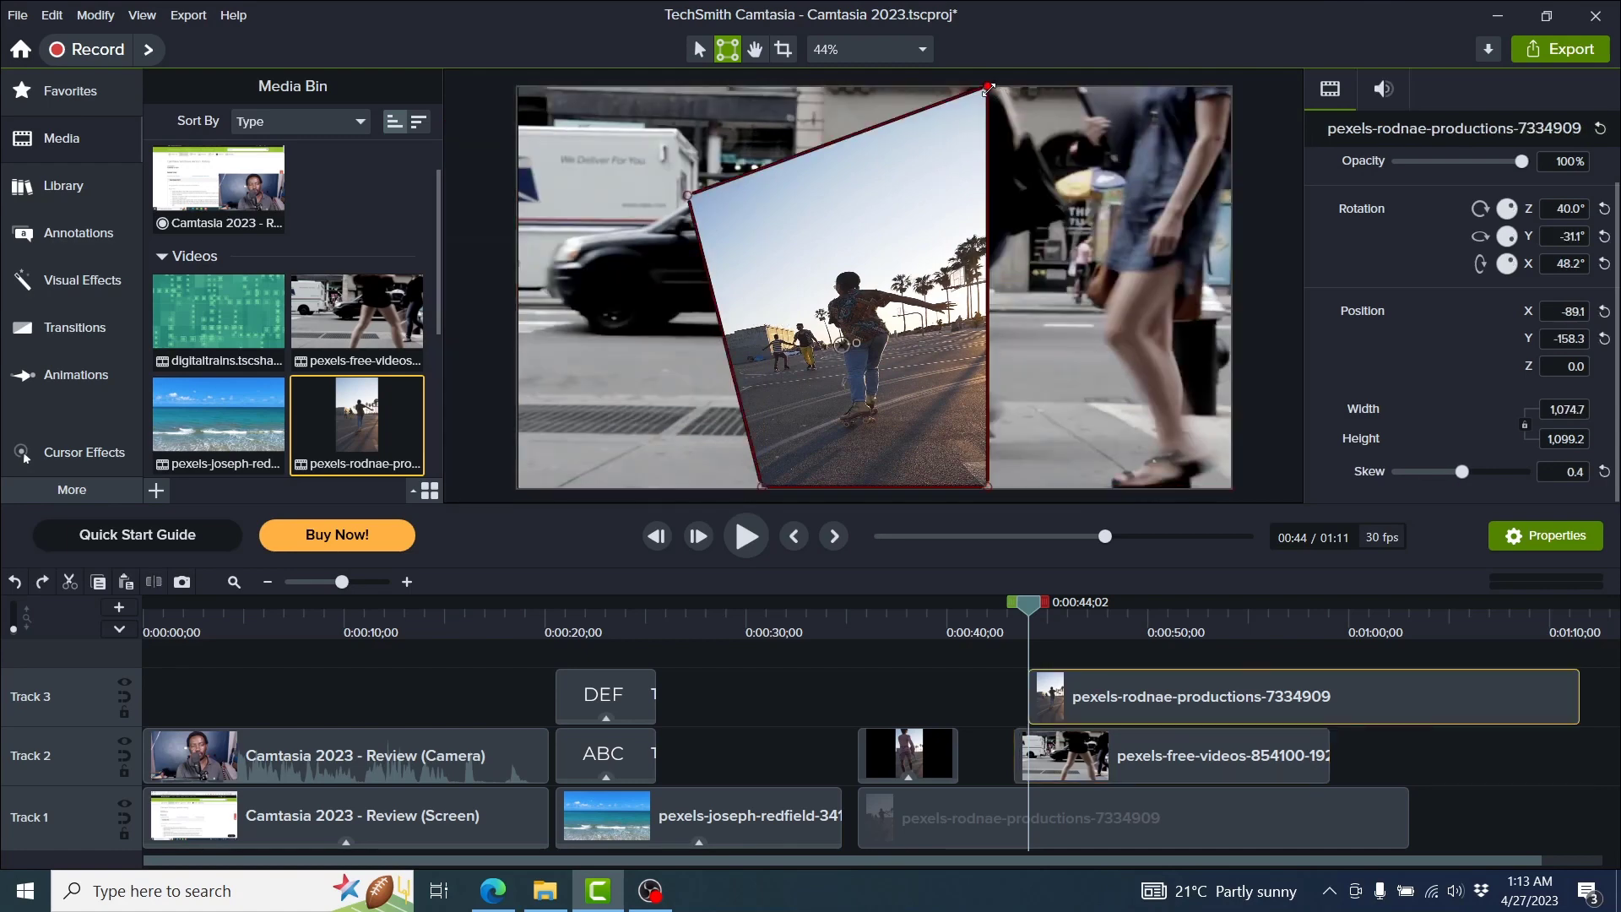
{"action": "left_click_drag", "start_coordinate": [988, 85], "coordinate": [832, 168]}
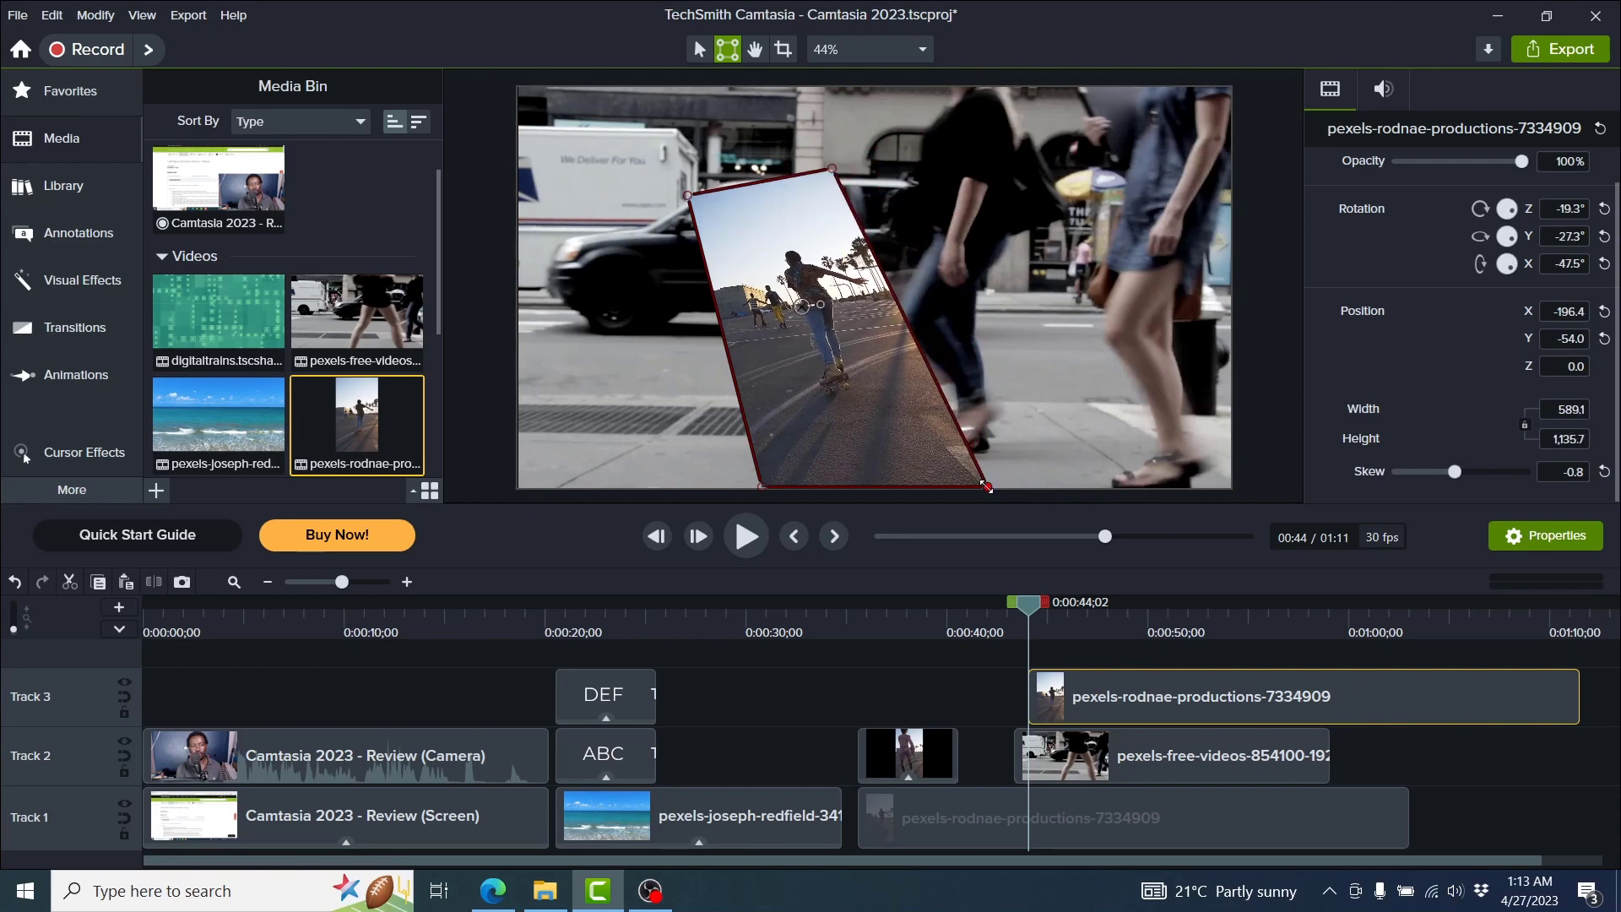
{"action": "left_click_drag", "start_coordinate": [988, 487], "coordinate": [893, 380]}
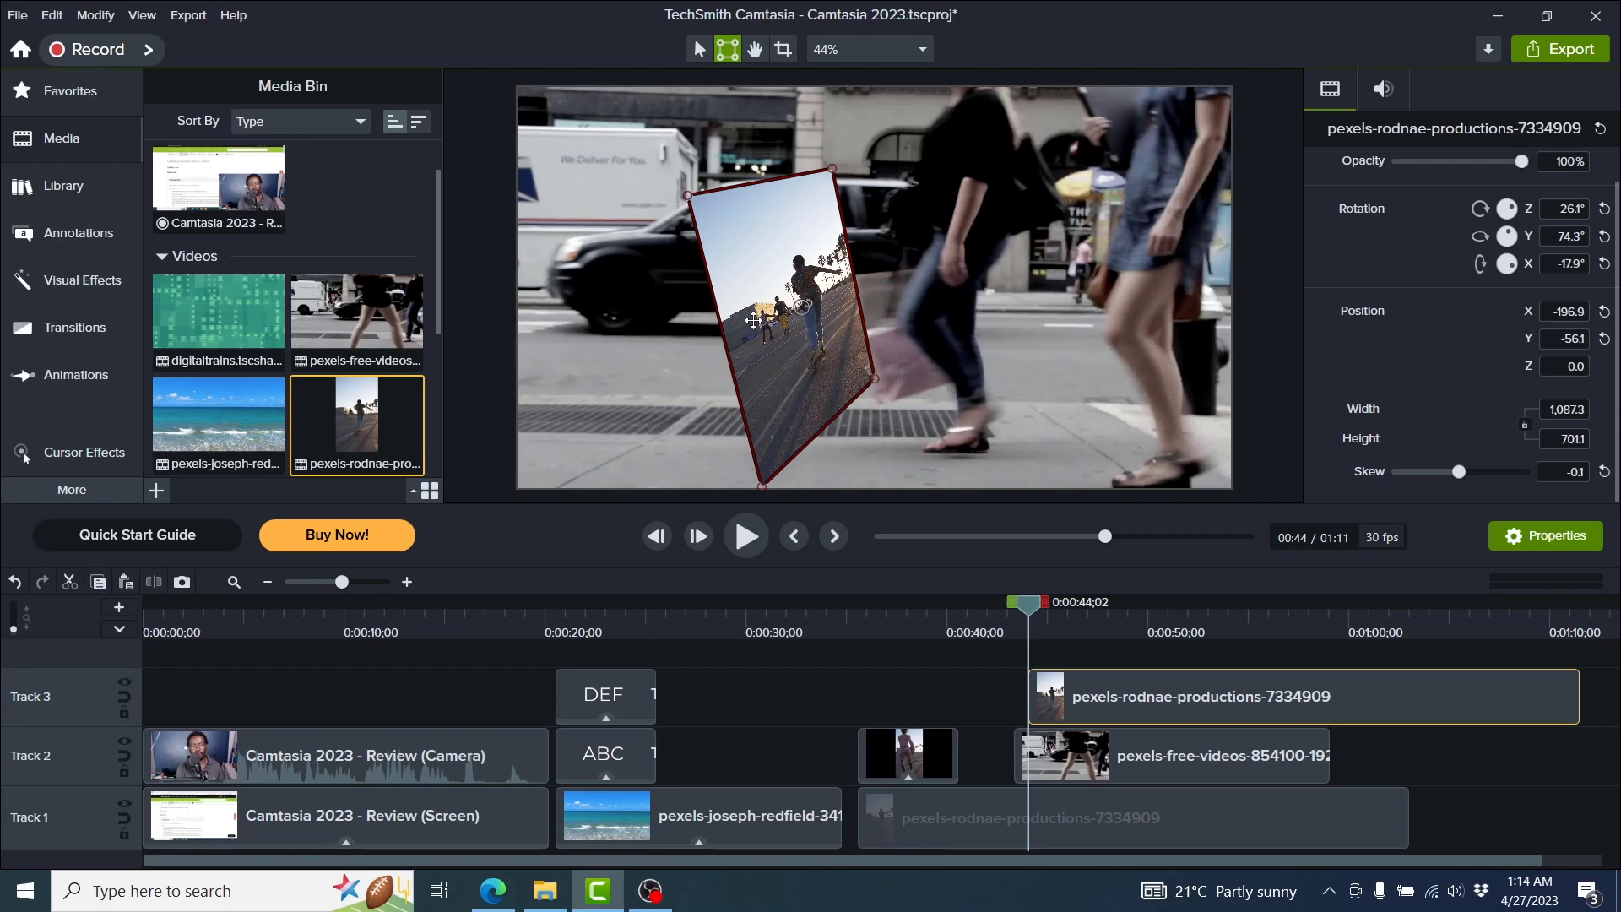
{"action": "left_click_drag", "start_coordinate": [760, 482], "coordinate": [740, 441]}
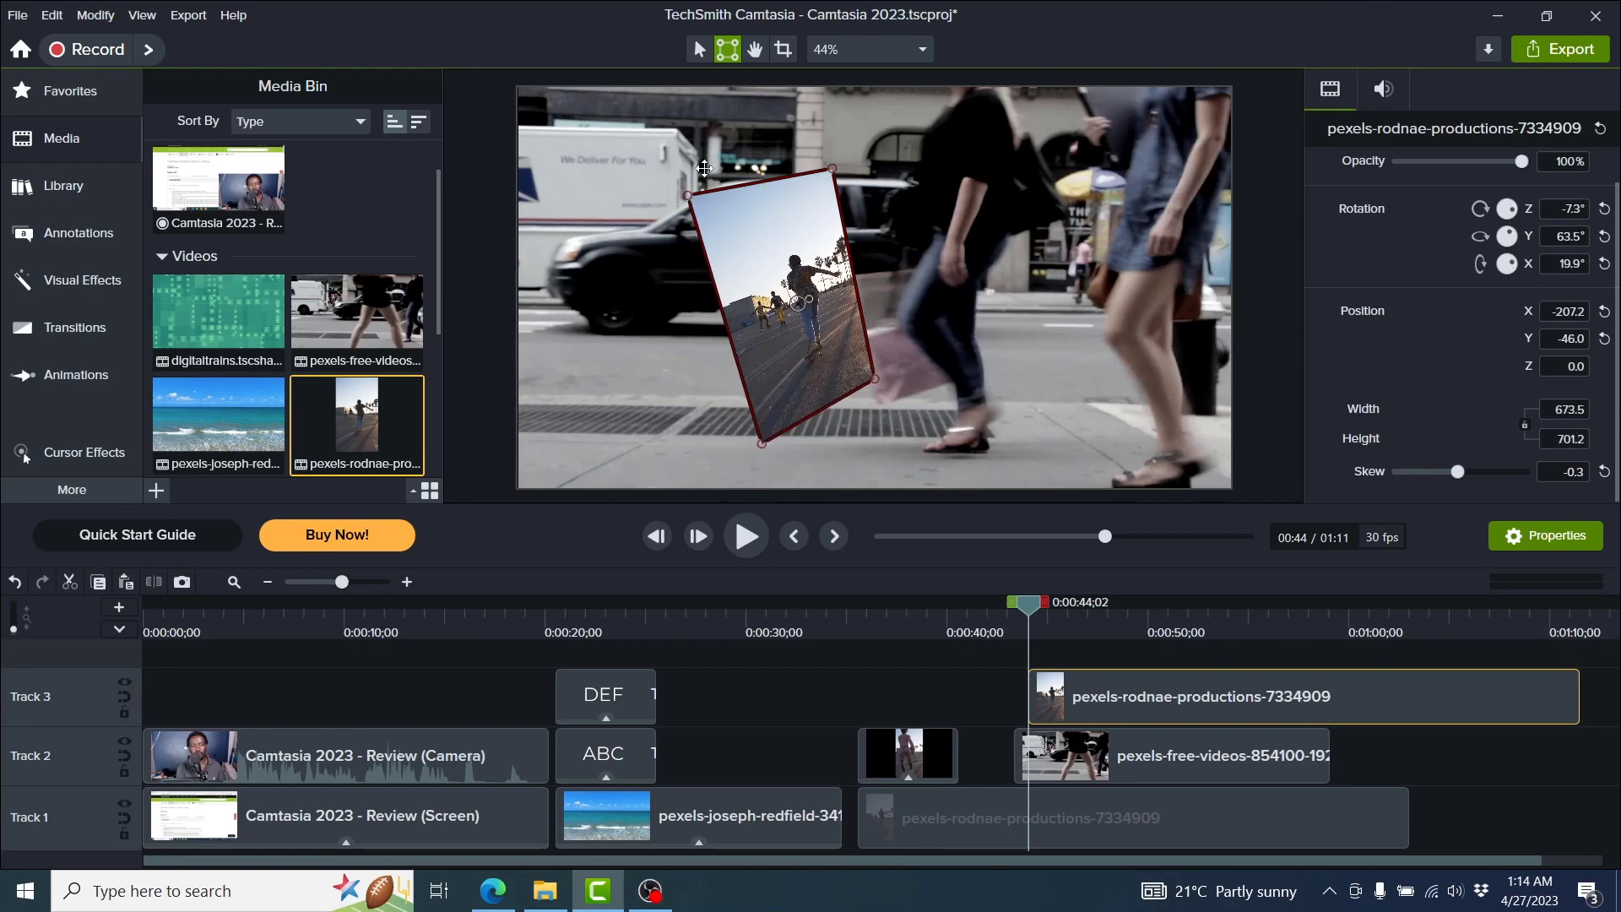
{"action": "mouse_move", "coordinate": [688, 195]}
{"action": "left_mouse_down"}
{"action": "mouse_move", "coordinate": [723, 185]}
{"action": "mouse_move", "coordinate": [706, 198]}
{"action": "left_mouse_up"}
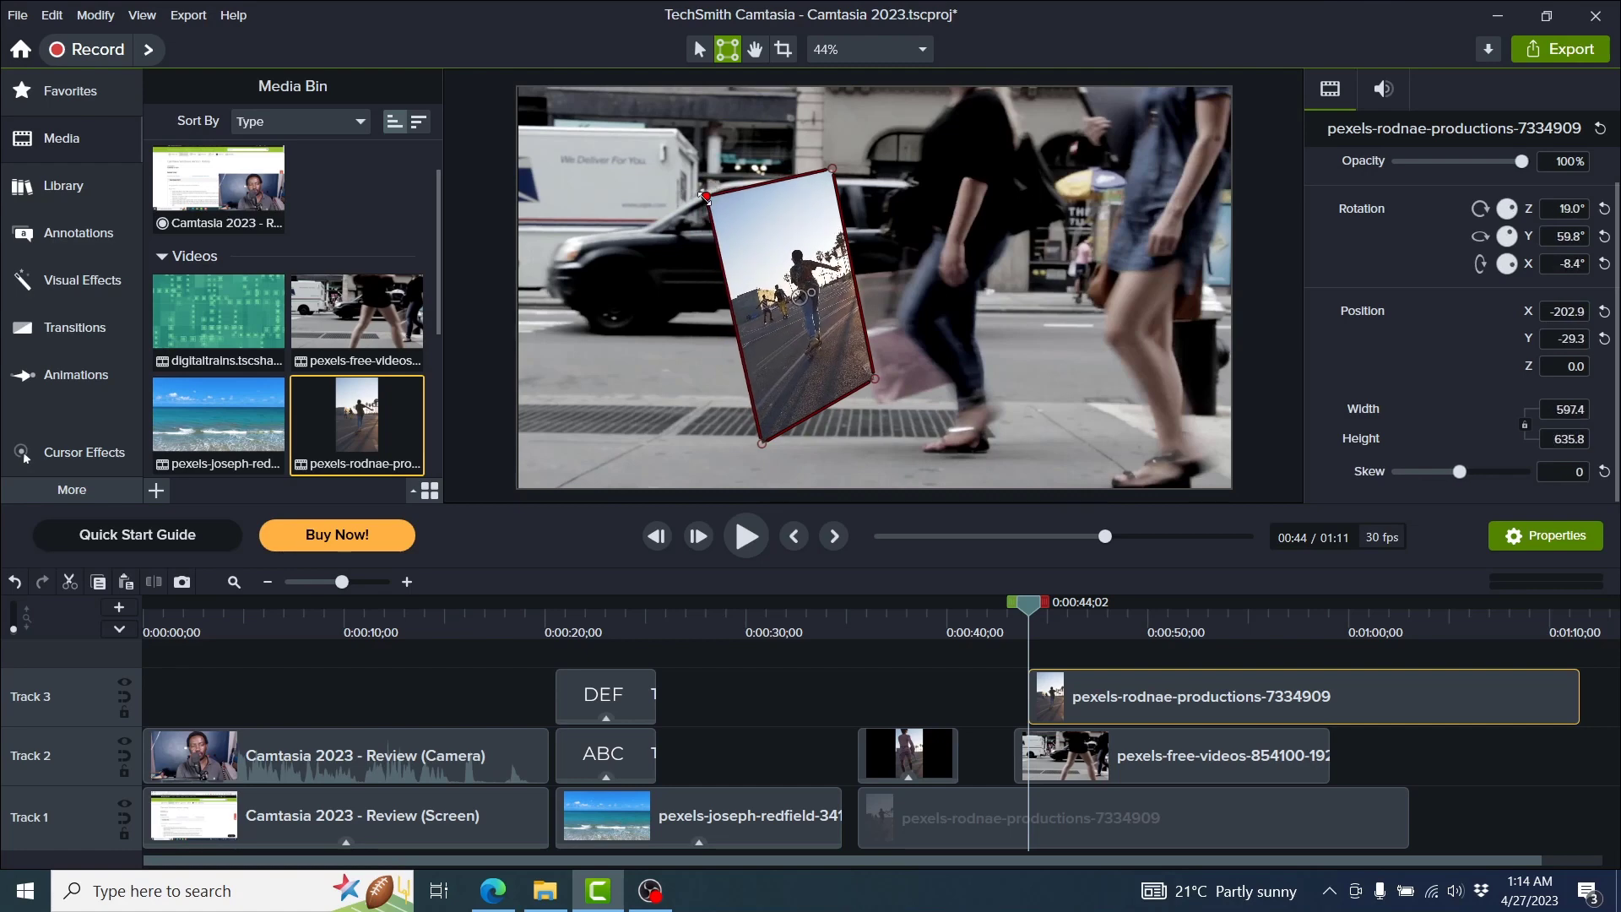
Preview the corner-pinned clip up to 0:00:49;02 and move it on the canvas to X 242.4, Y 0.0.
{"action": "left_click", "coordinate": [1000, 626]}
{"action": "key", "text": "space"}
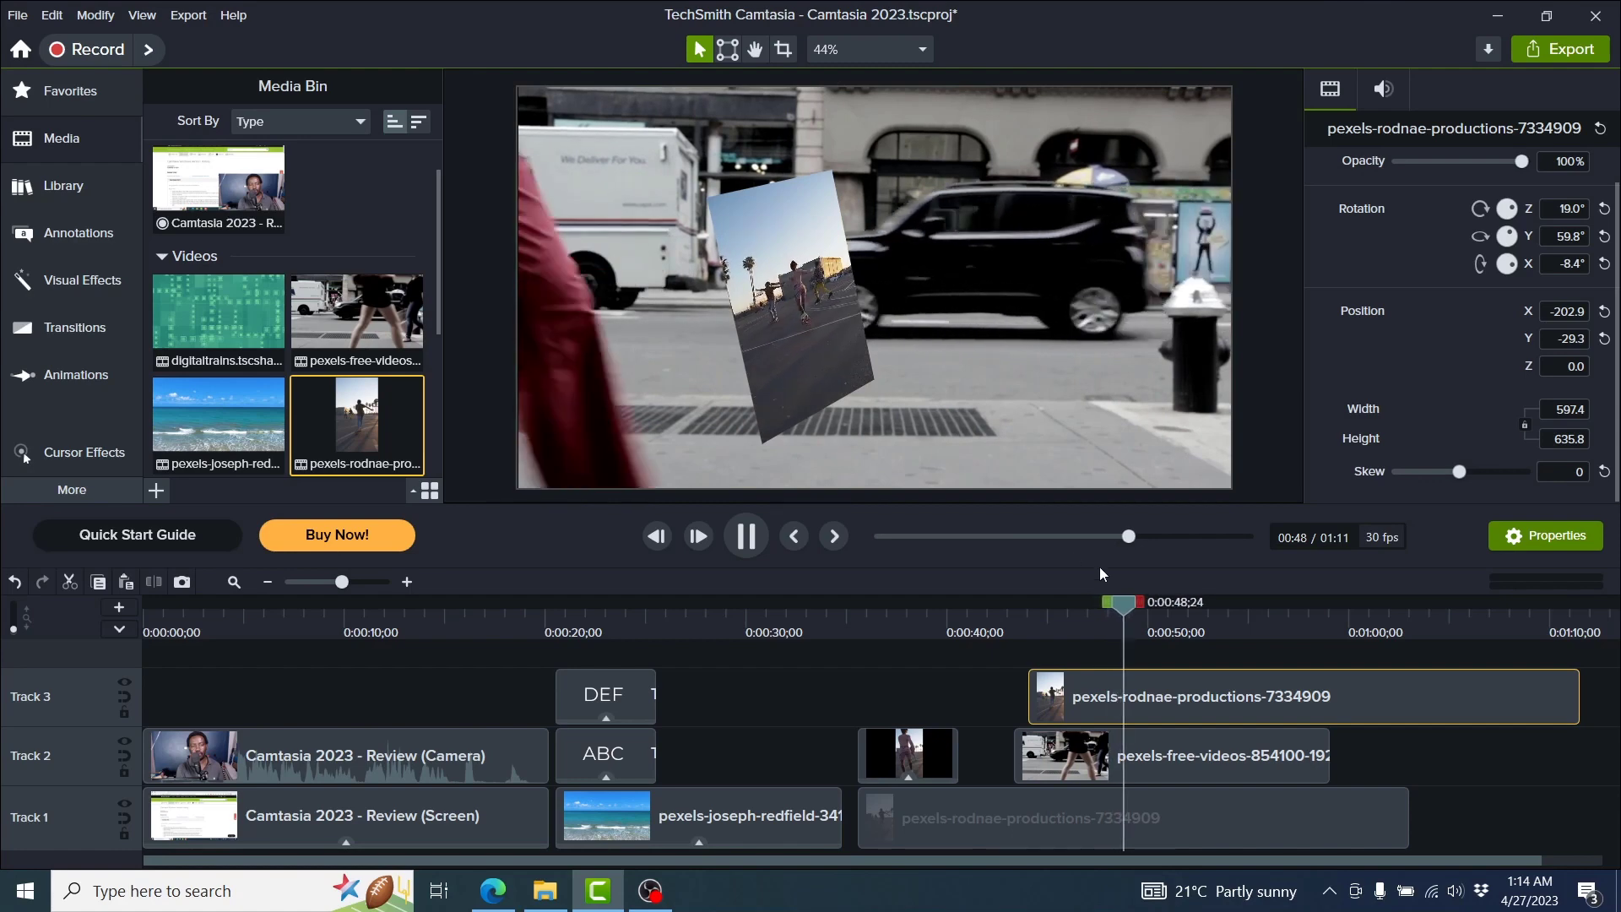
{"action": "key", "text": "space"}
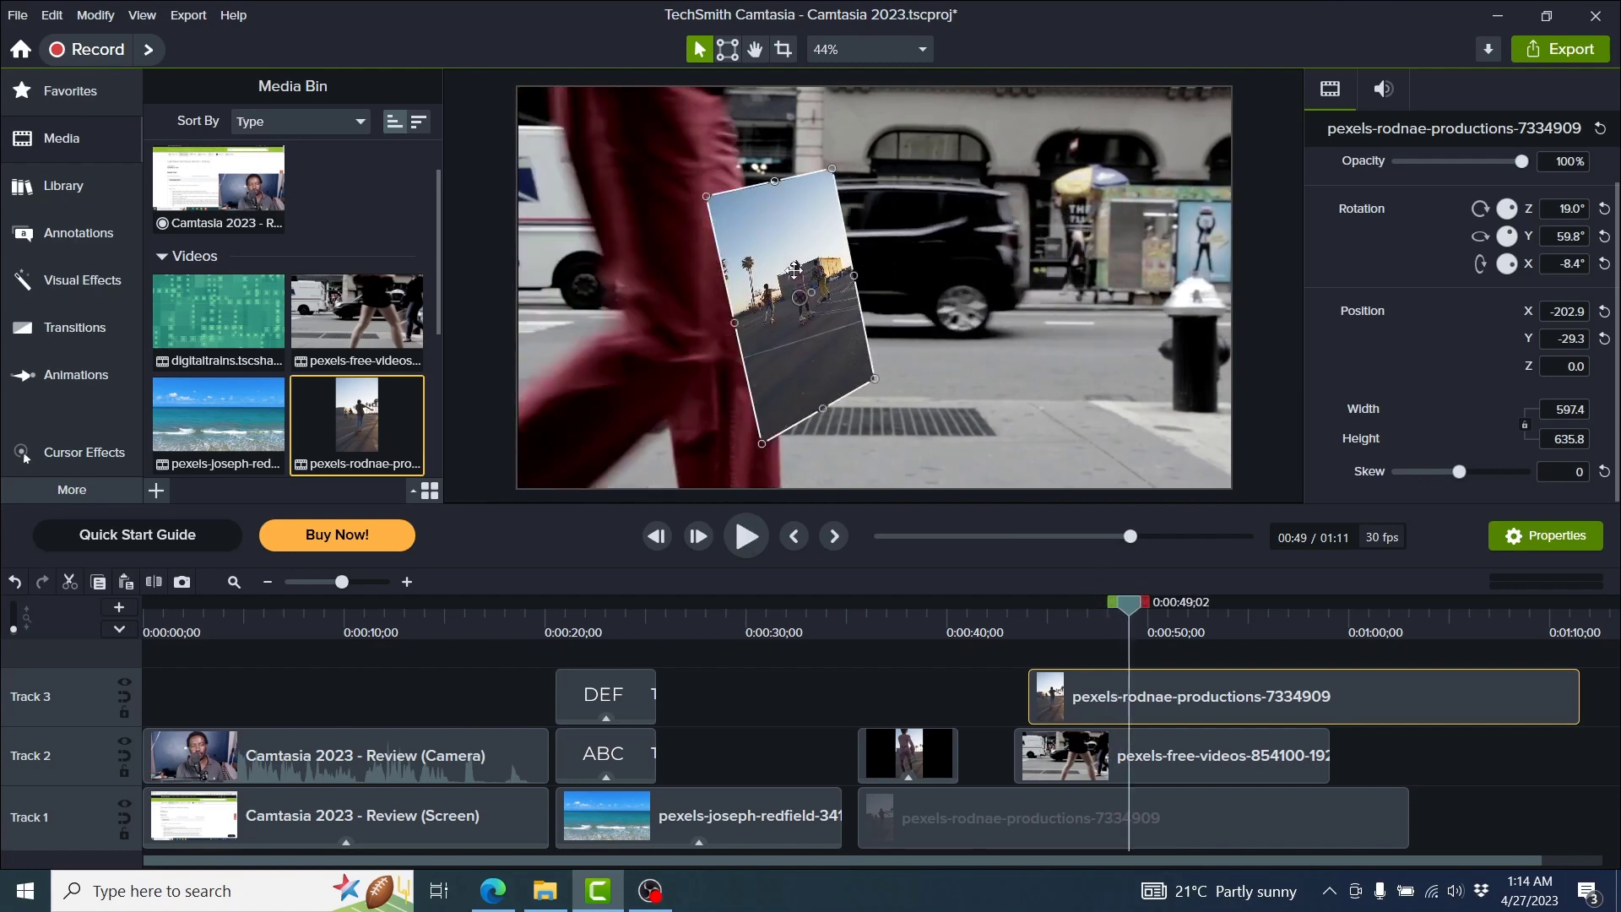
{"action": "left_click_drag", "start_coordinate": [798, 272], "coordinate": [950, 277]}
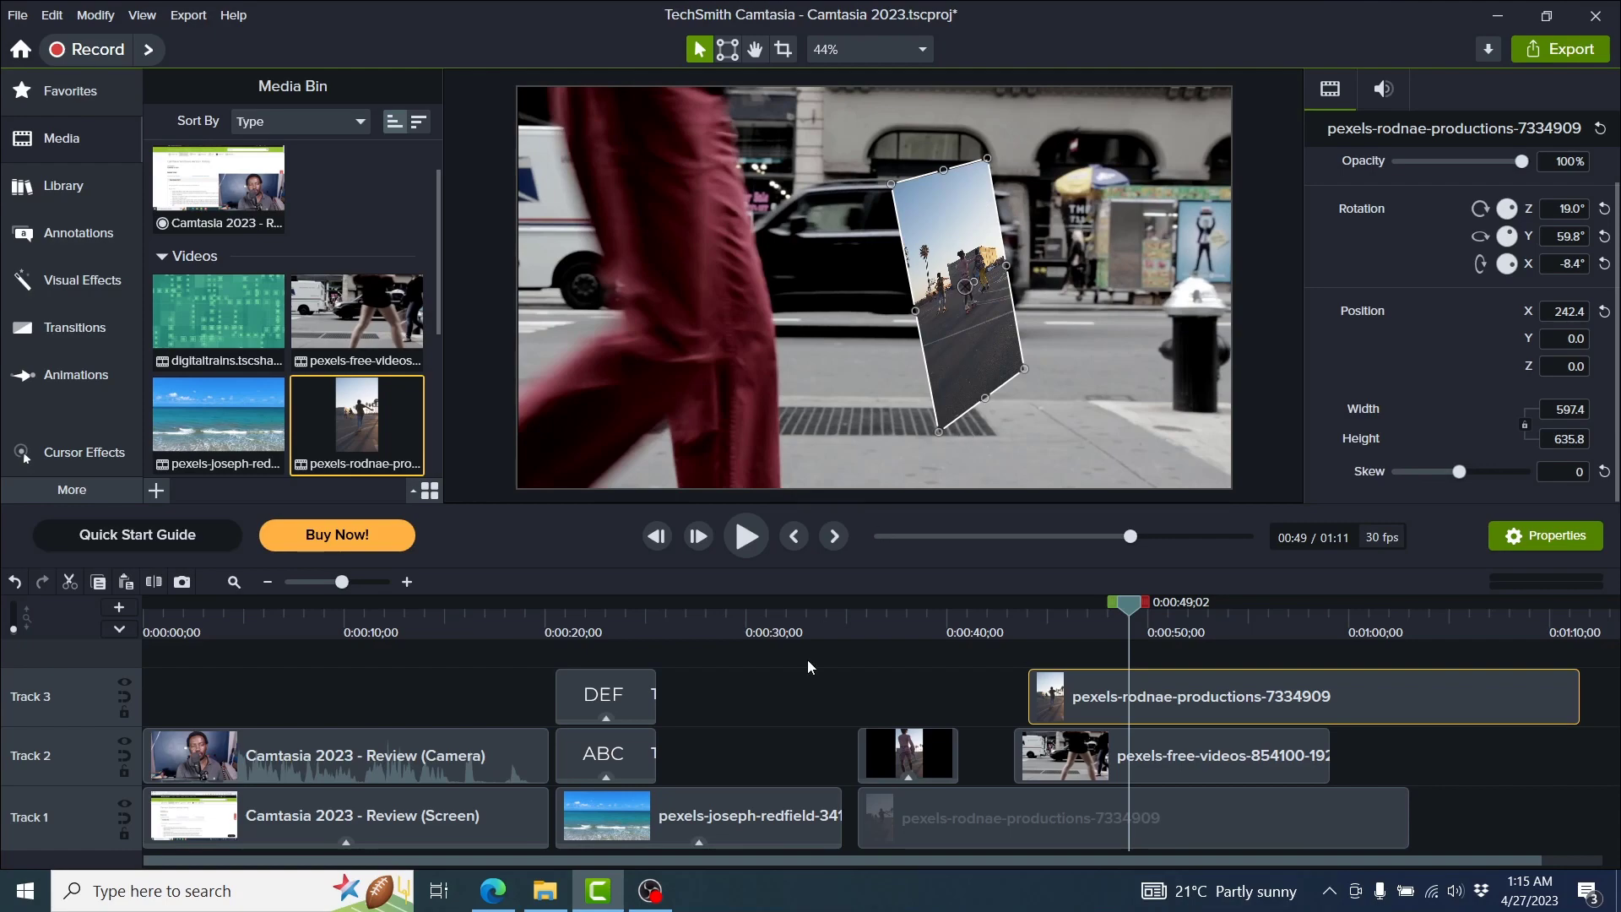
Switch to the version history page in Edge and examine the New 2023 Asset Library and Dynamic Background / Dynamic Fill Assets entries, highlighting their headings.
{"action": "left_click", "coordinate": [498, 897]}
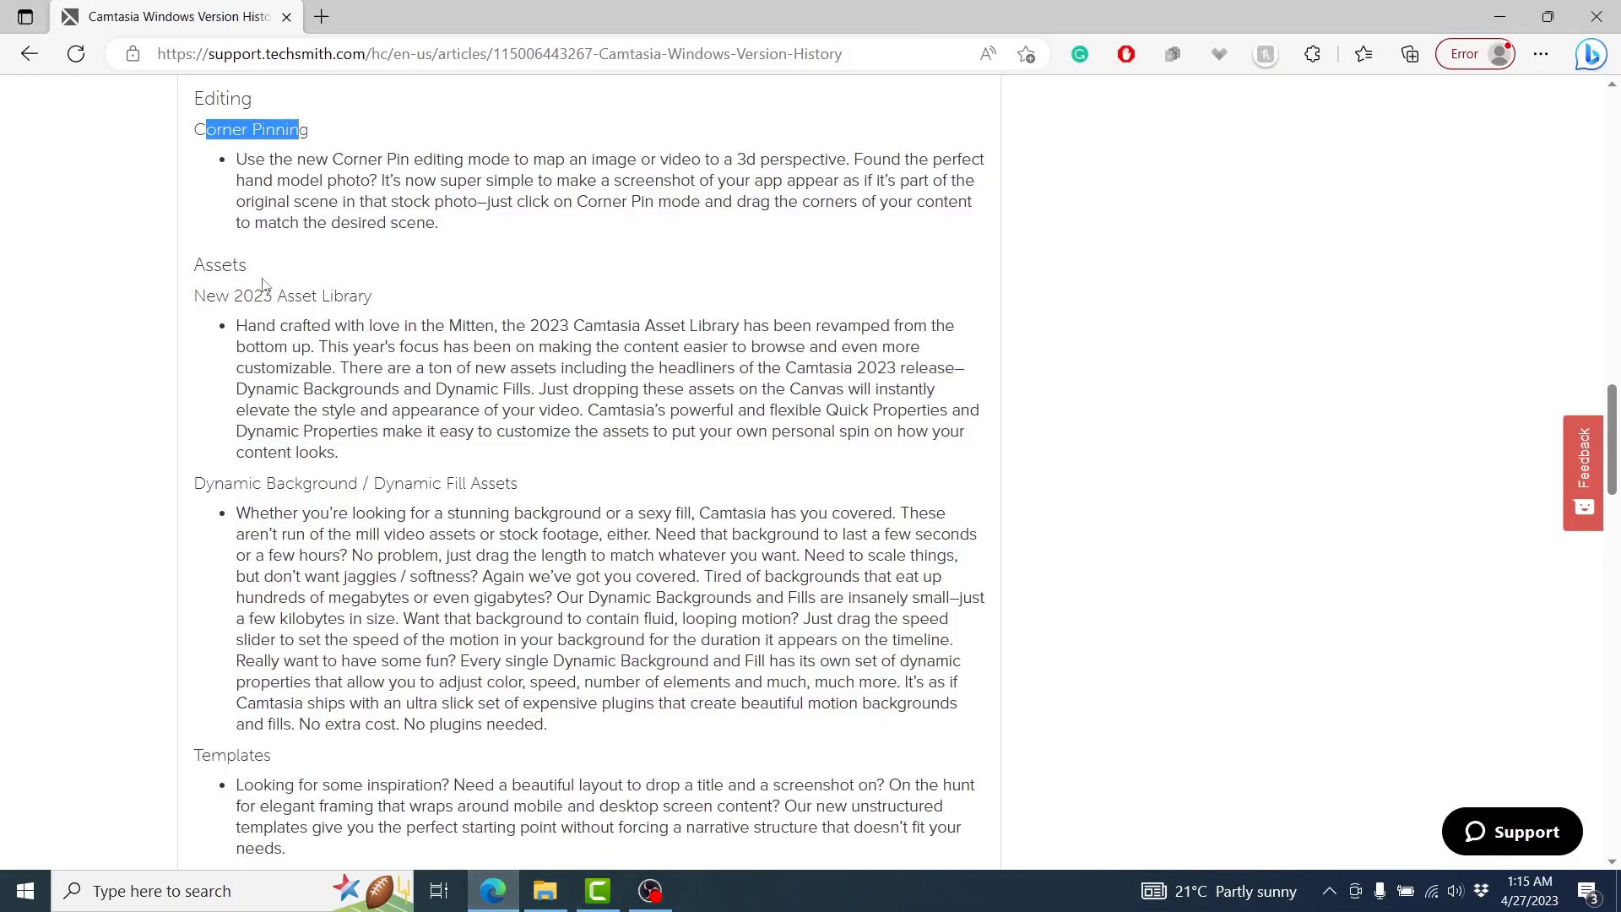
{"action": "left_click_drag", "start_coordinate": [194, 296], "coordinate": [229, 296]}
{"action": "left_click_drag", "start_coordinate": [366, 296], "coordinate": [372, 297]}
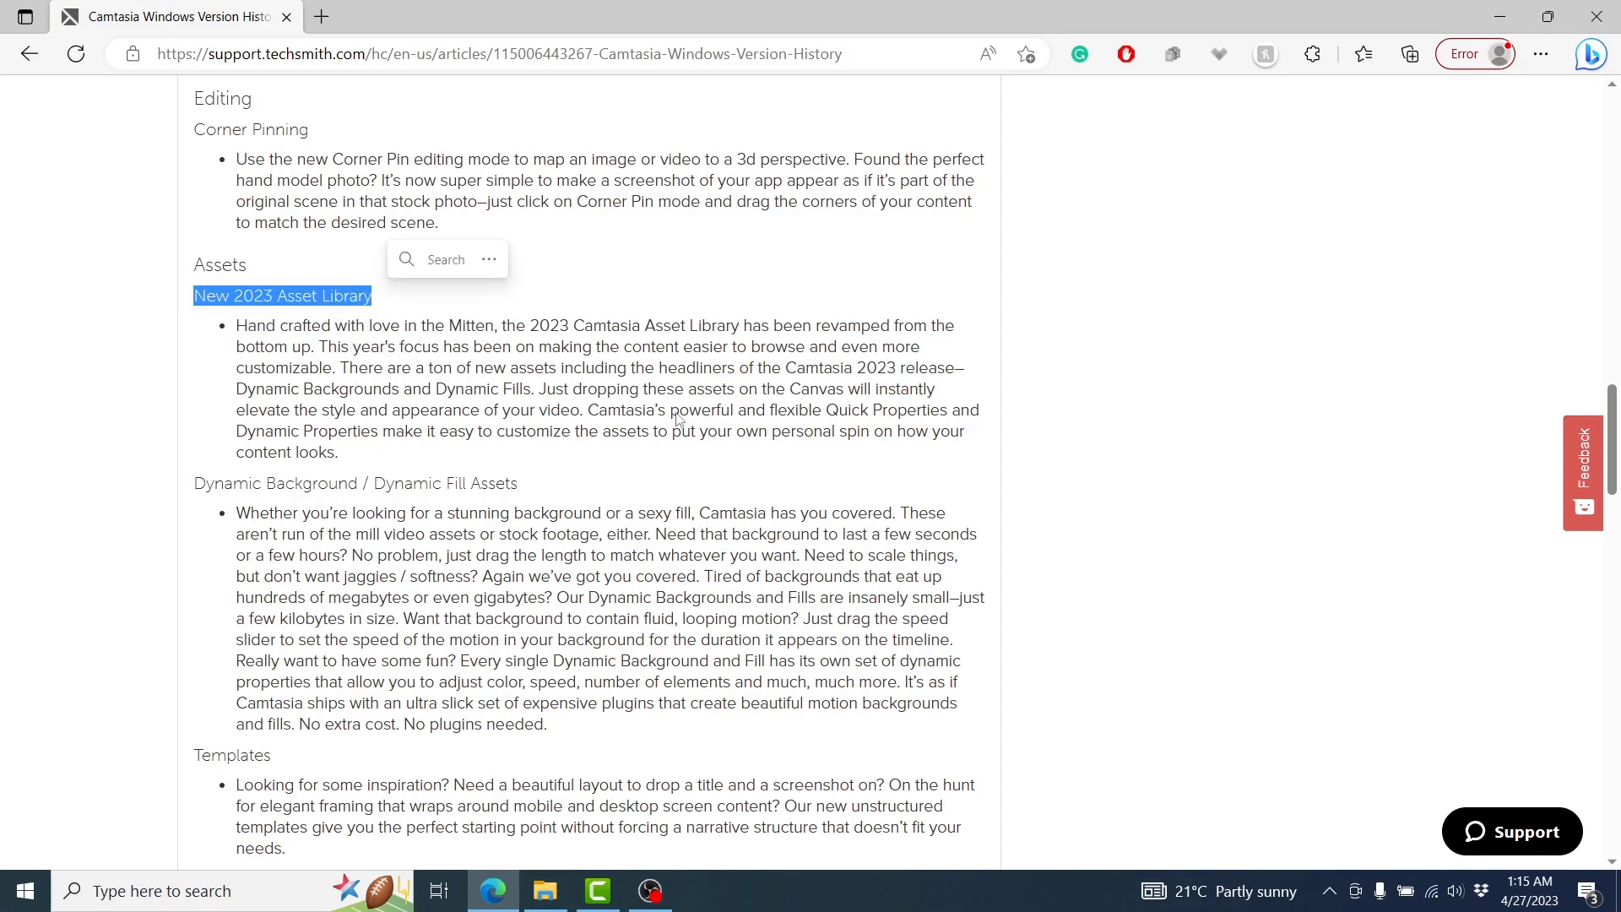
{"action": "left_click_drag", "start_coordinate": [445, 326], "coordinate": [619, 459]}
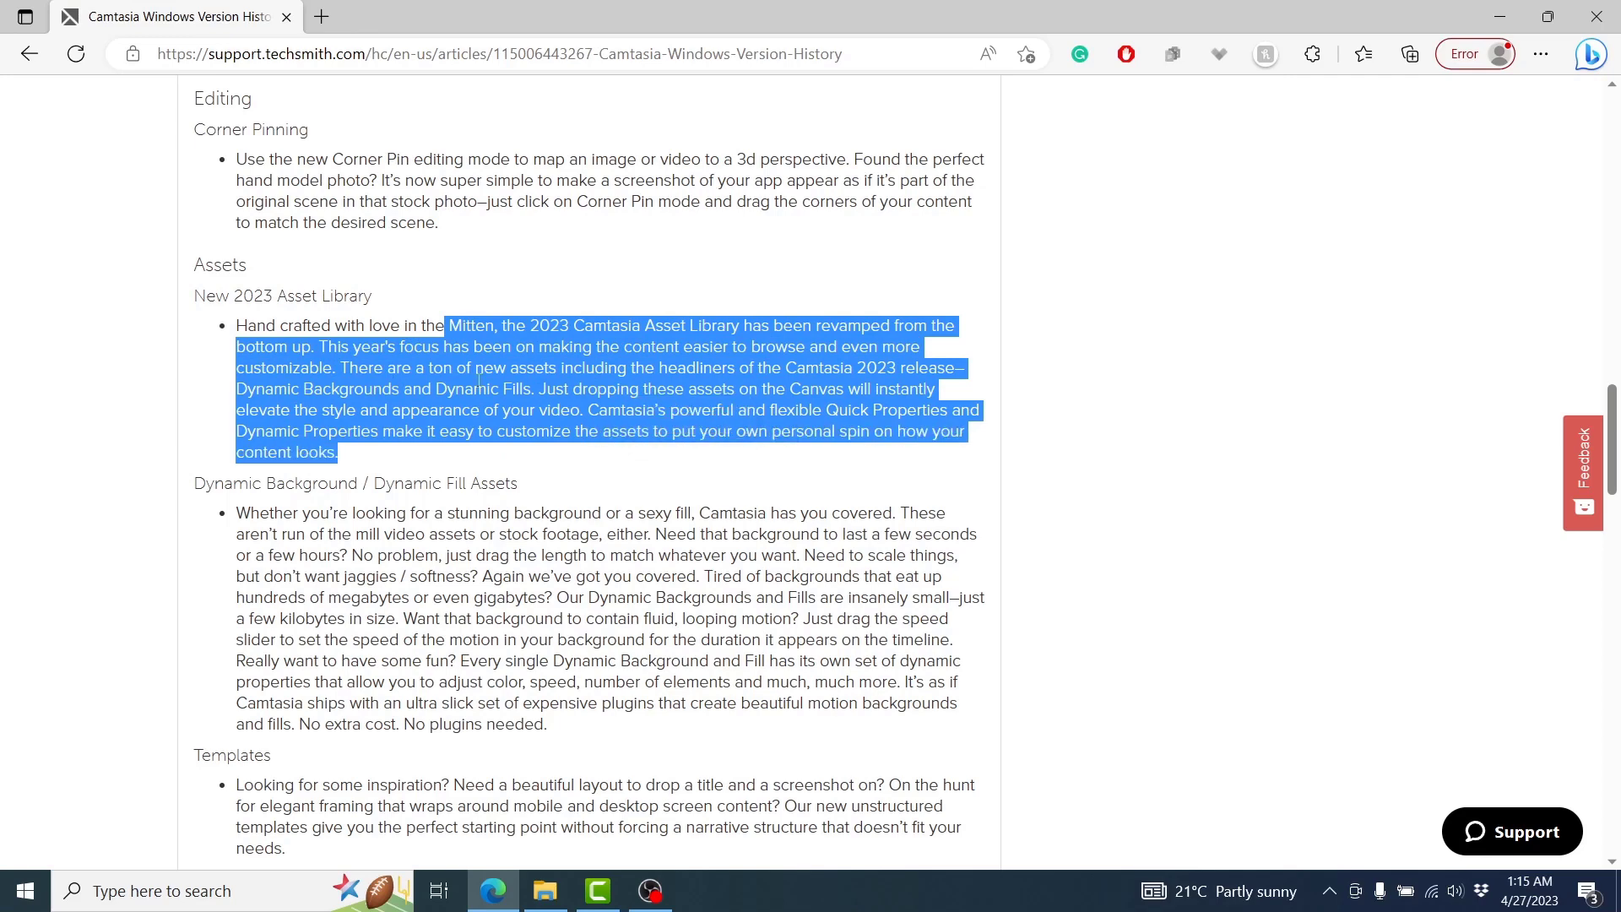
{"action": "left_click", "coordinate": [210, 479]}
{"action": "left_click_drag", "start_coordinate": [199, 482], "coordinate": [553, 498]}
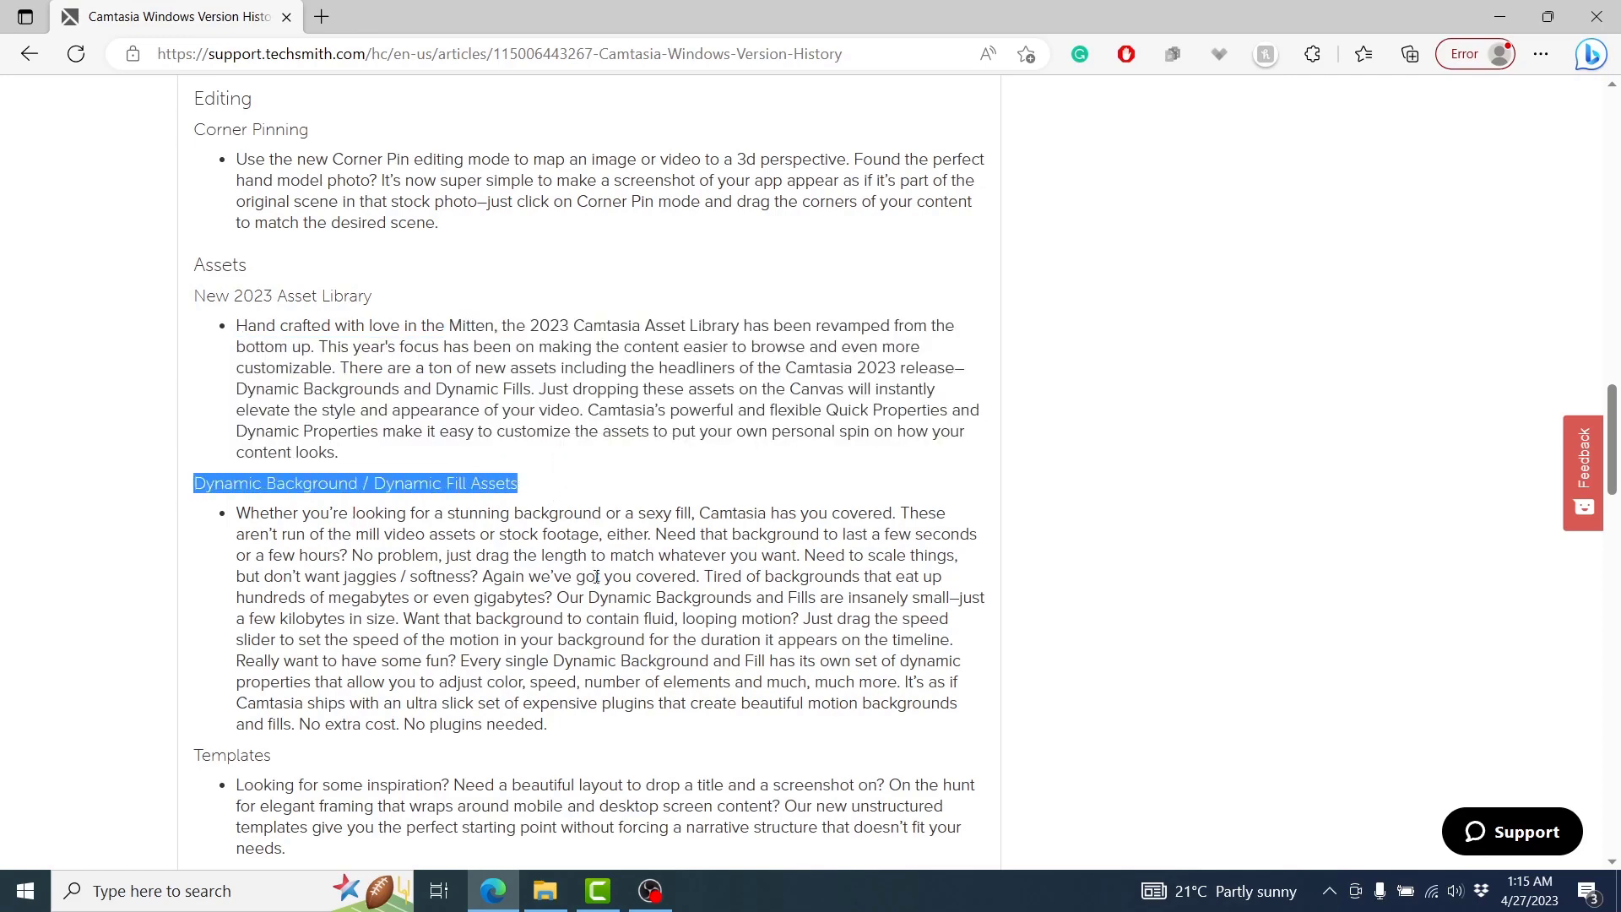
{"action": "left_click_drag", "start_coordinate": [1614, 428], "coordinate": [1617, 477]}
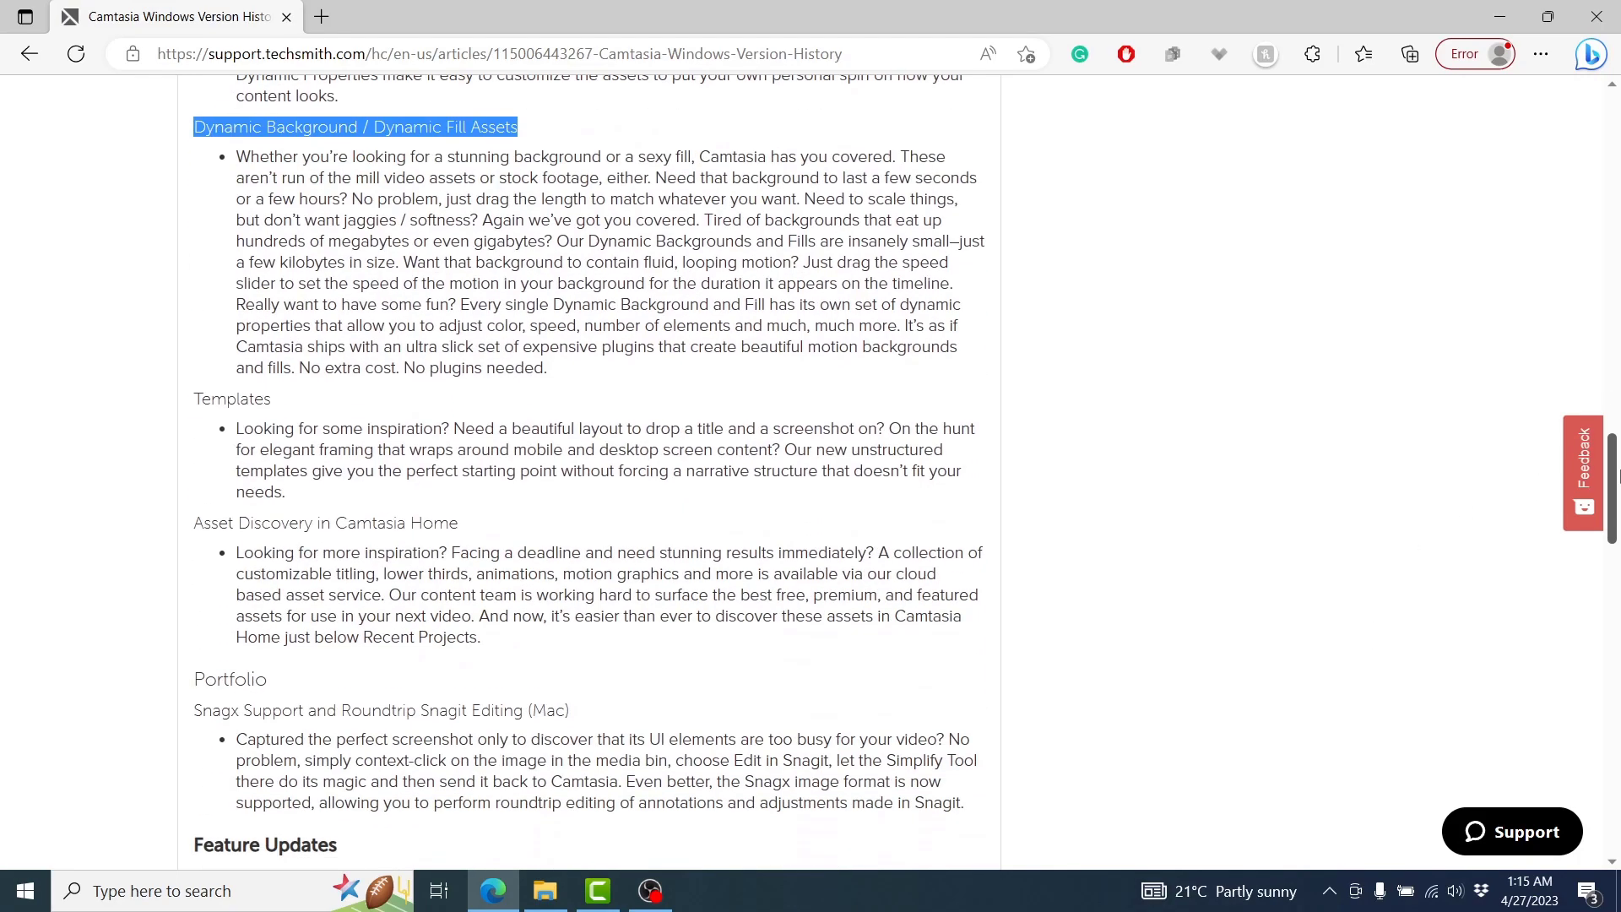
Return to Camtasia and add the colorwaves Dynamic Background from the Camtasia 2023 library at the playhead, just past the last clip.
{"action": "left_click", "coordinate": [609, 896]}
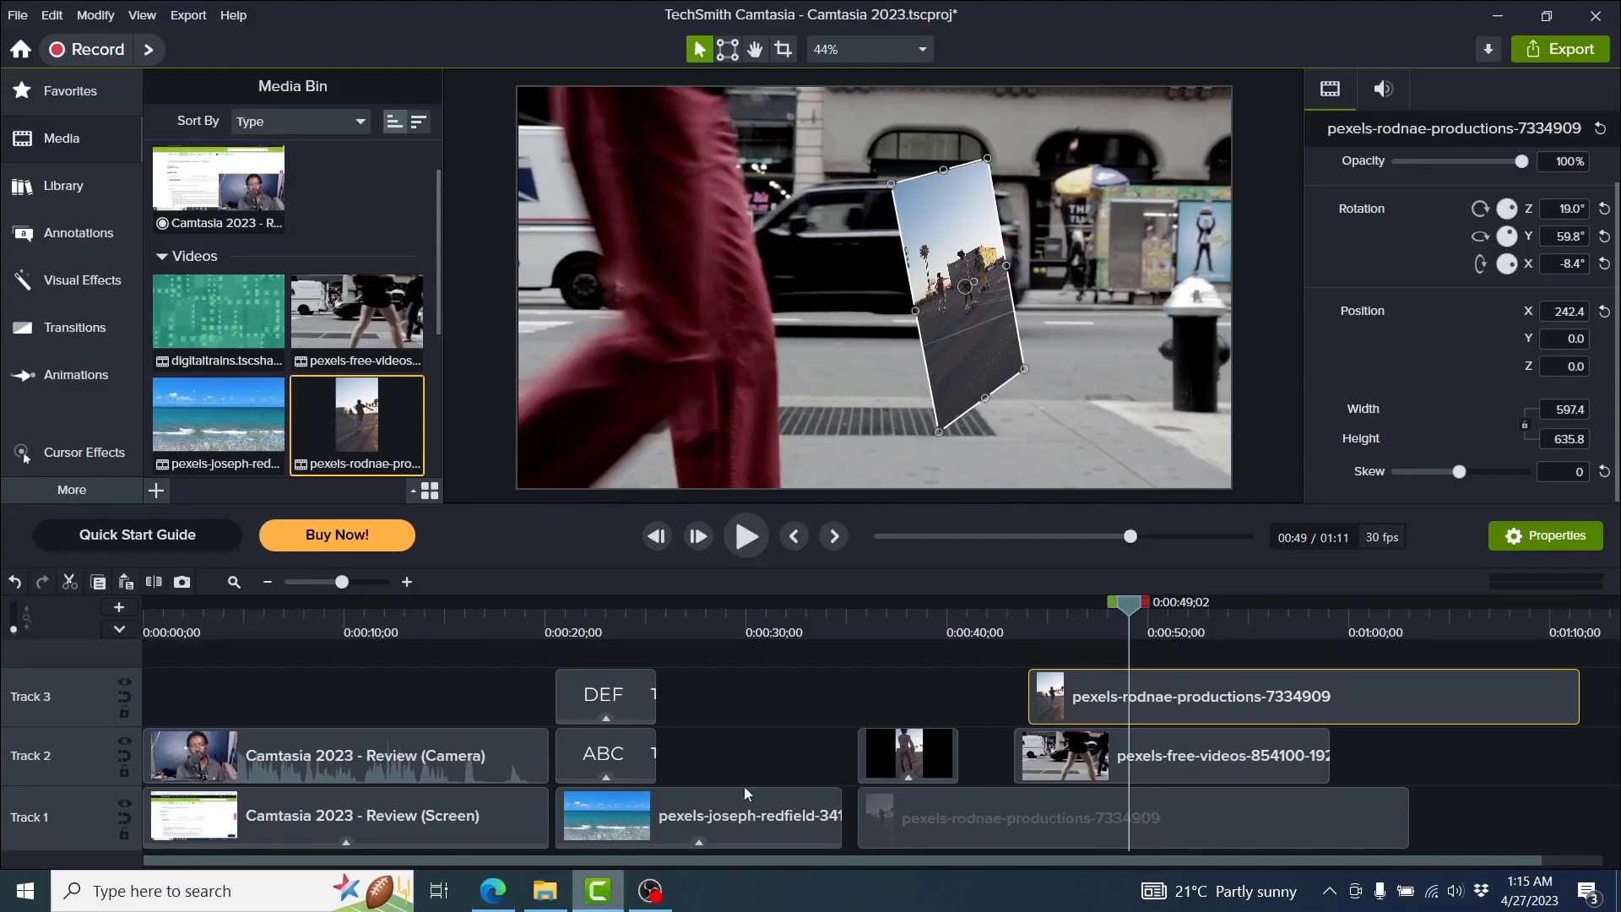
{"action": "left_click", "coordinate": [1607, 630]}
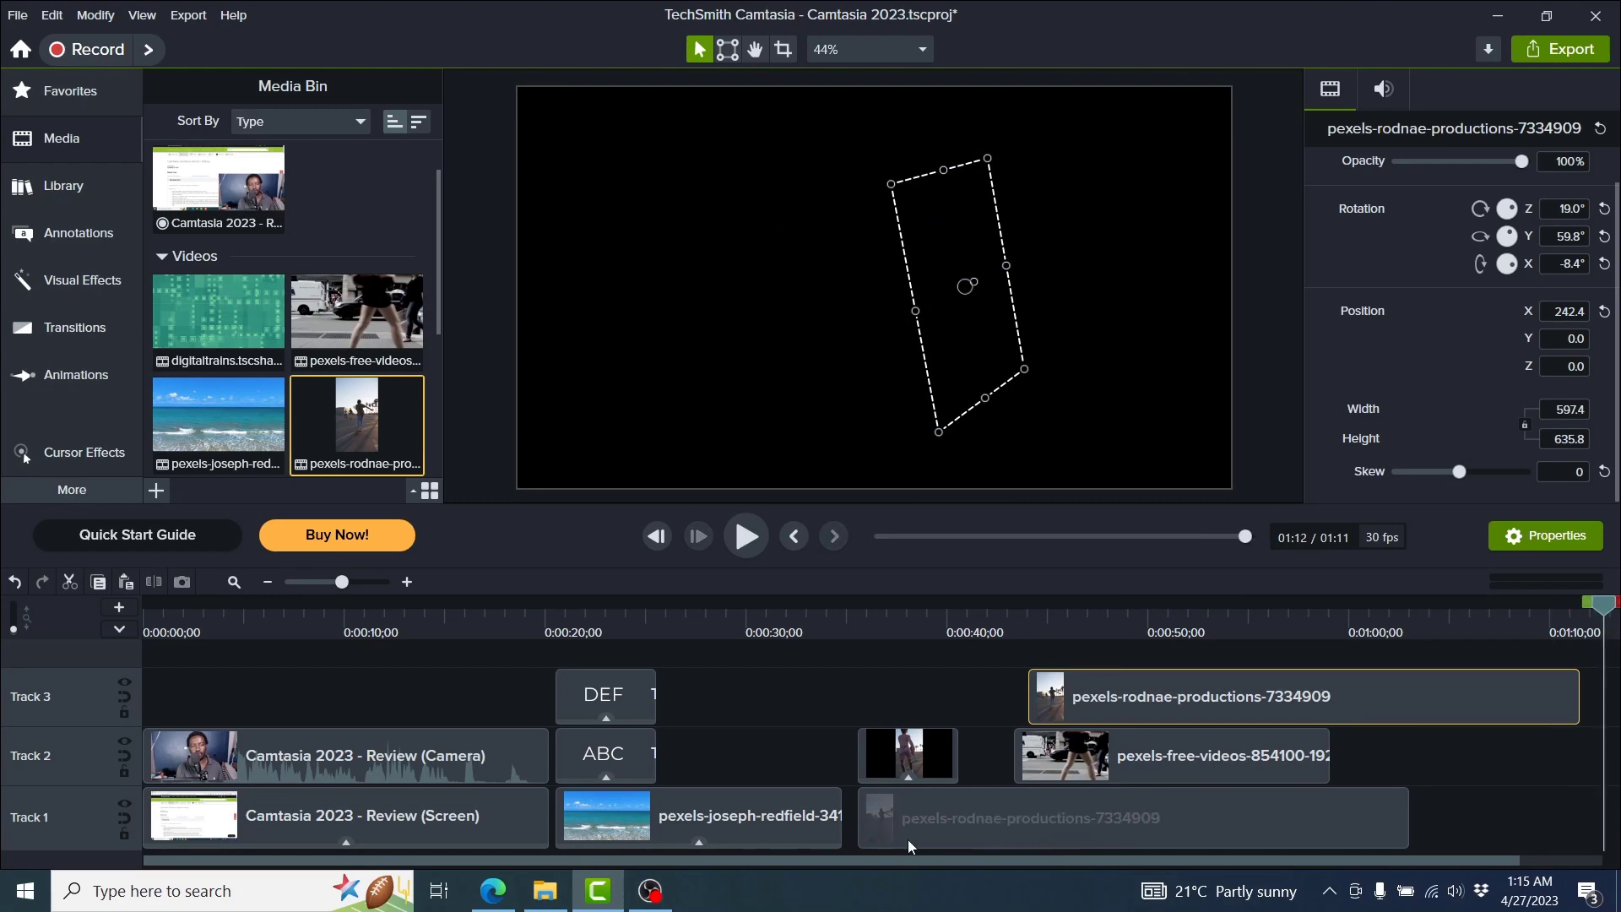
{"action": "left_click", "coordinate": [59, 187]}
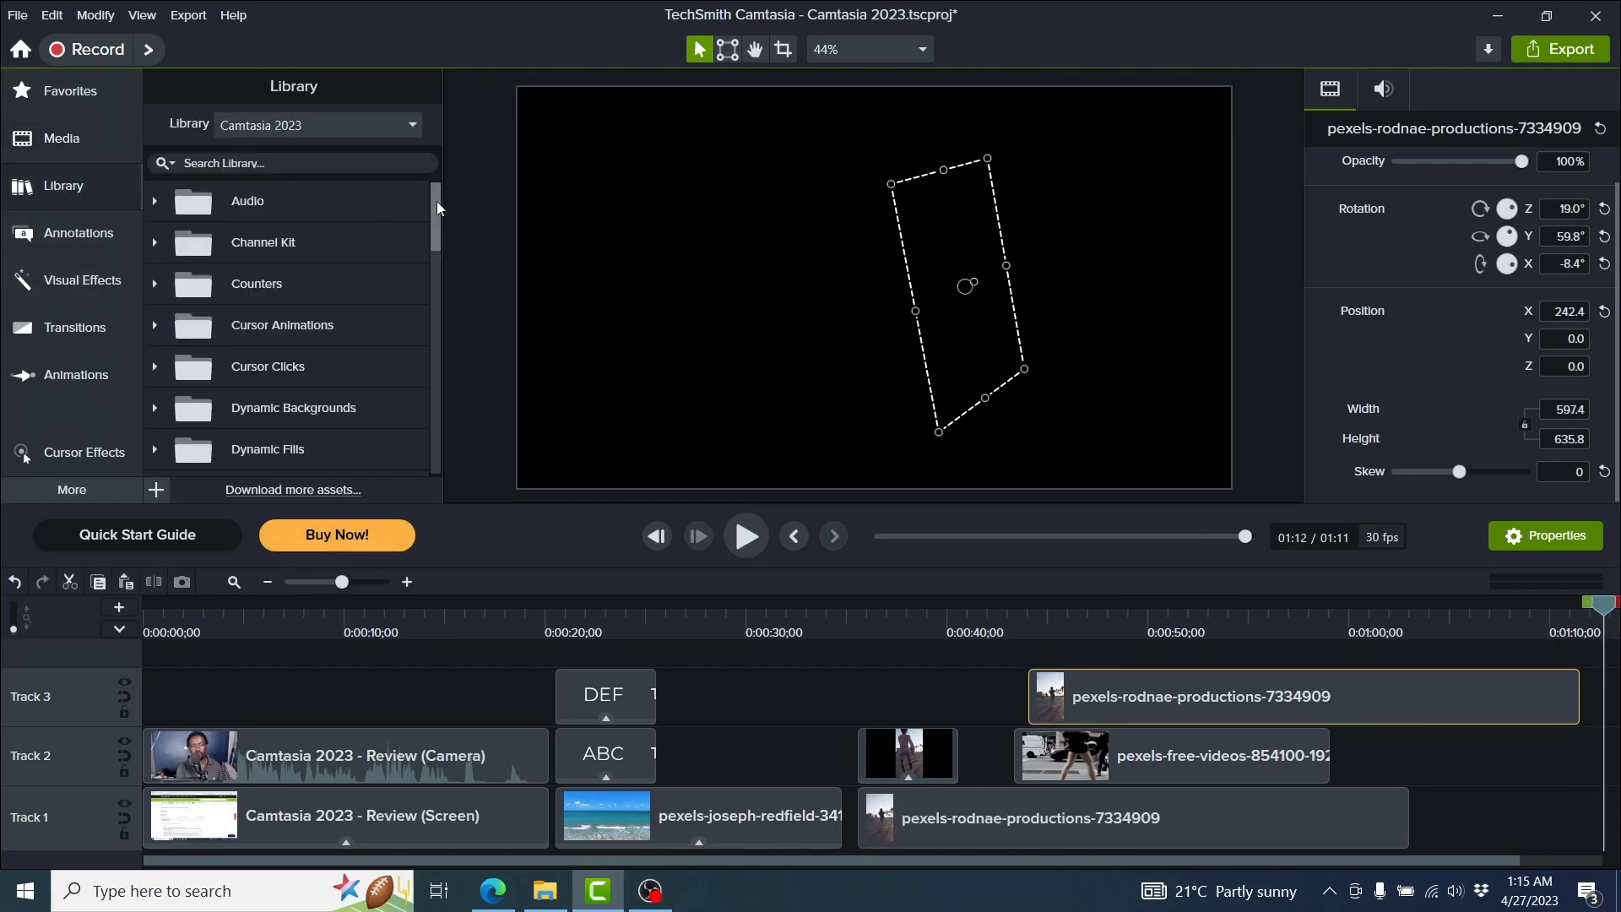
{"action": "left_click_drag", "start_coordinate": [437, 204], "coordinate": [434, 256]}
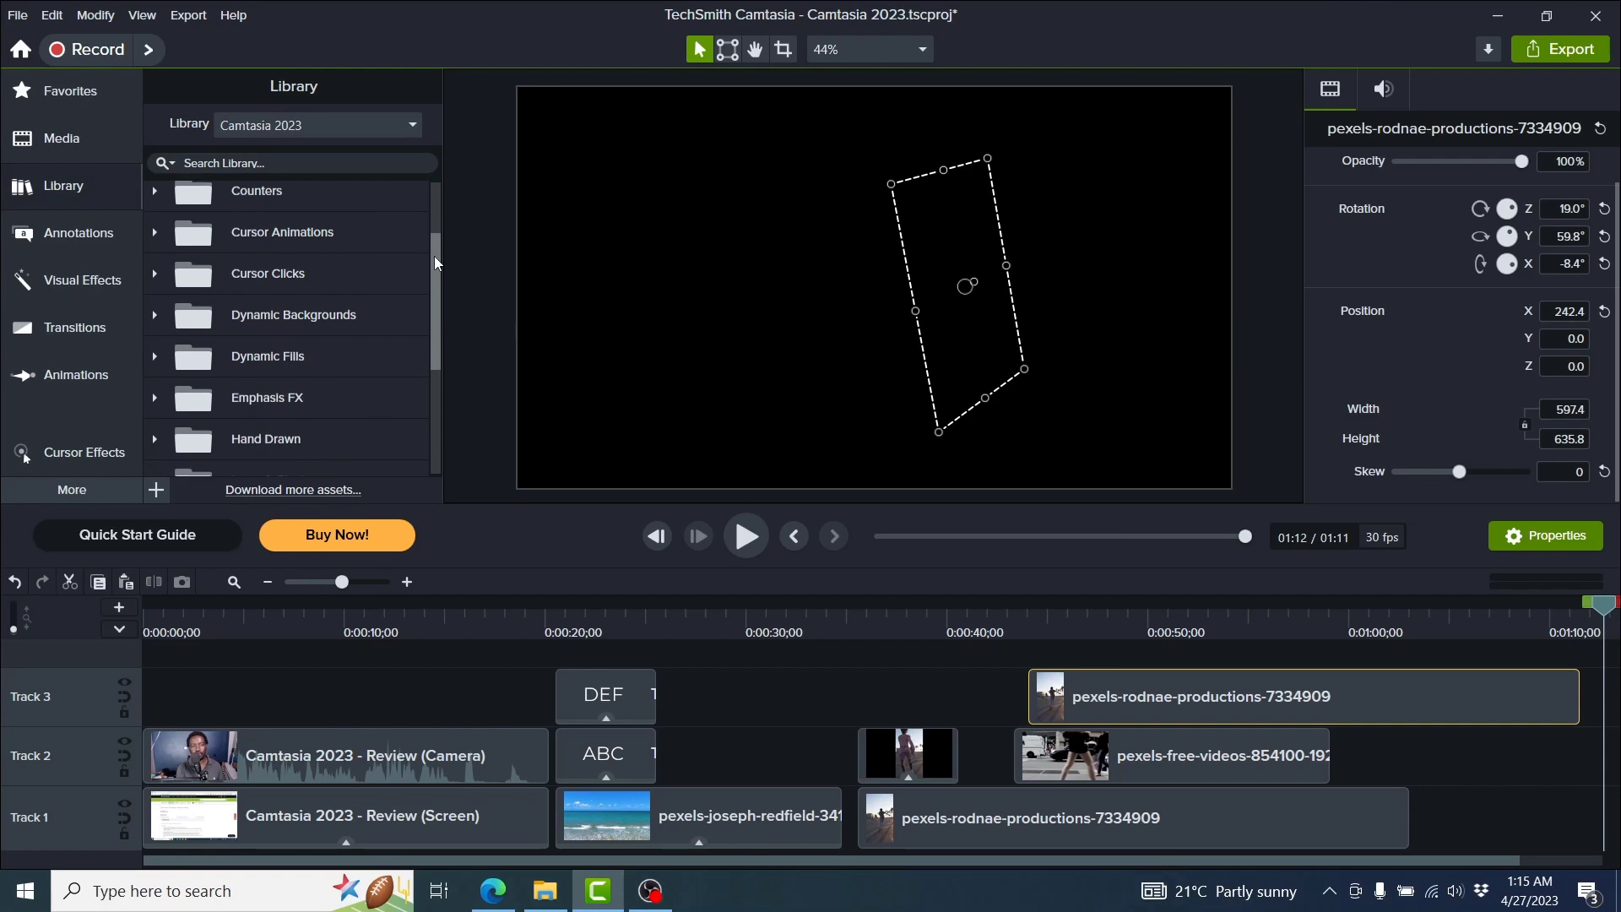
{"action": "left_click", "coordinate": [155, 318]}
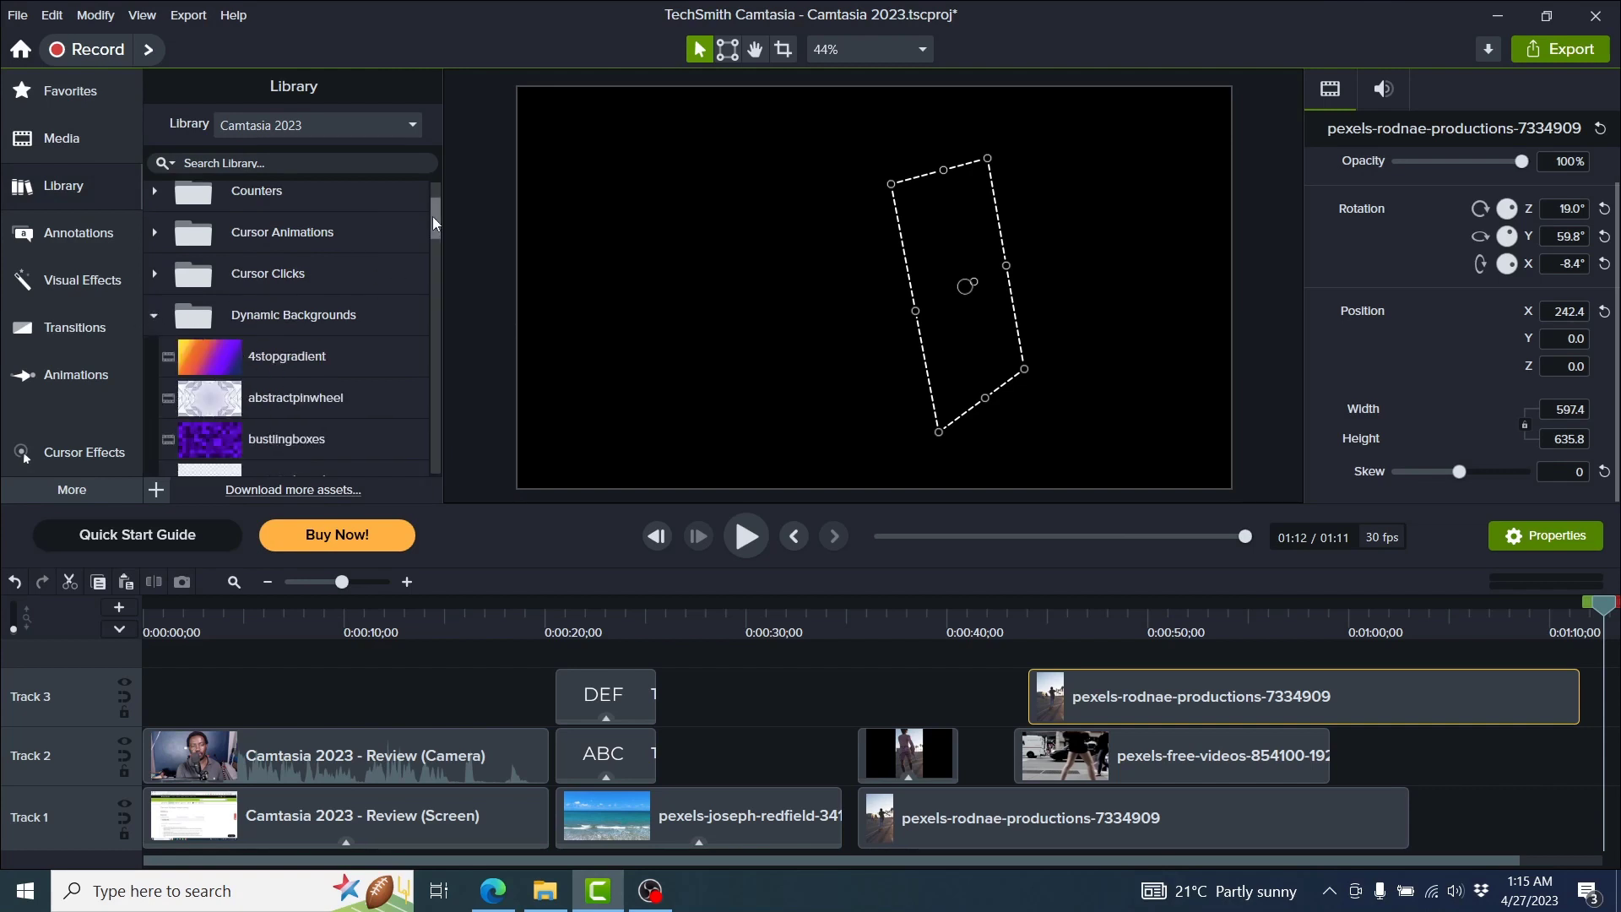
{"action": "left_click_drag", "start_coordinate": [432, 216], "coordinate": [433, 253]}
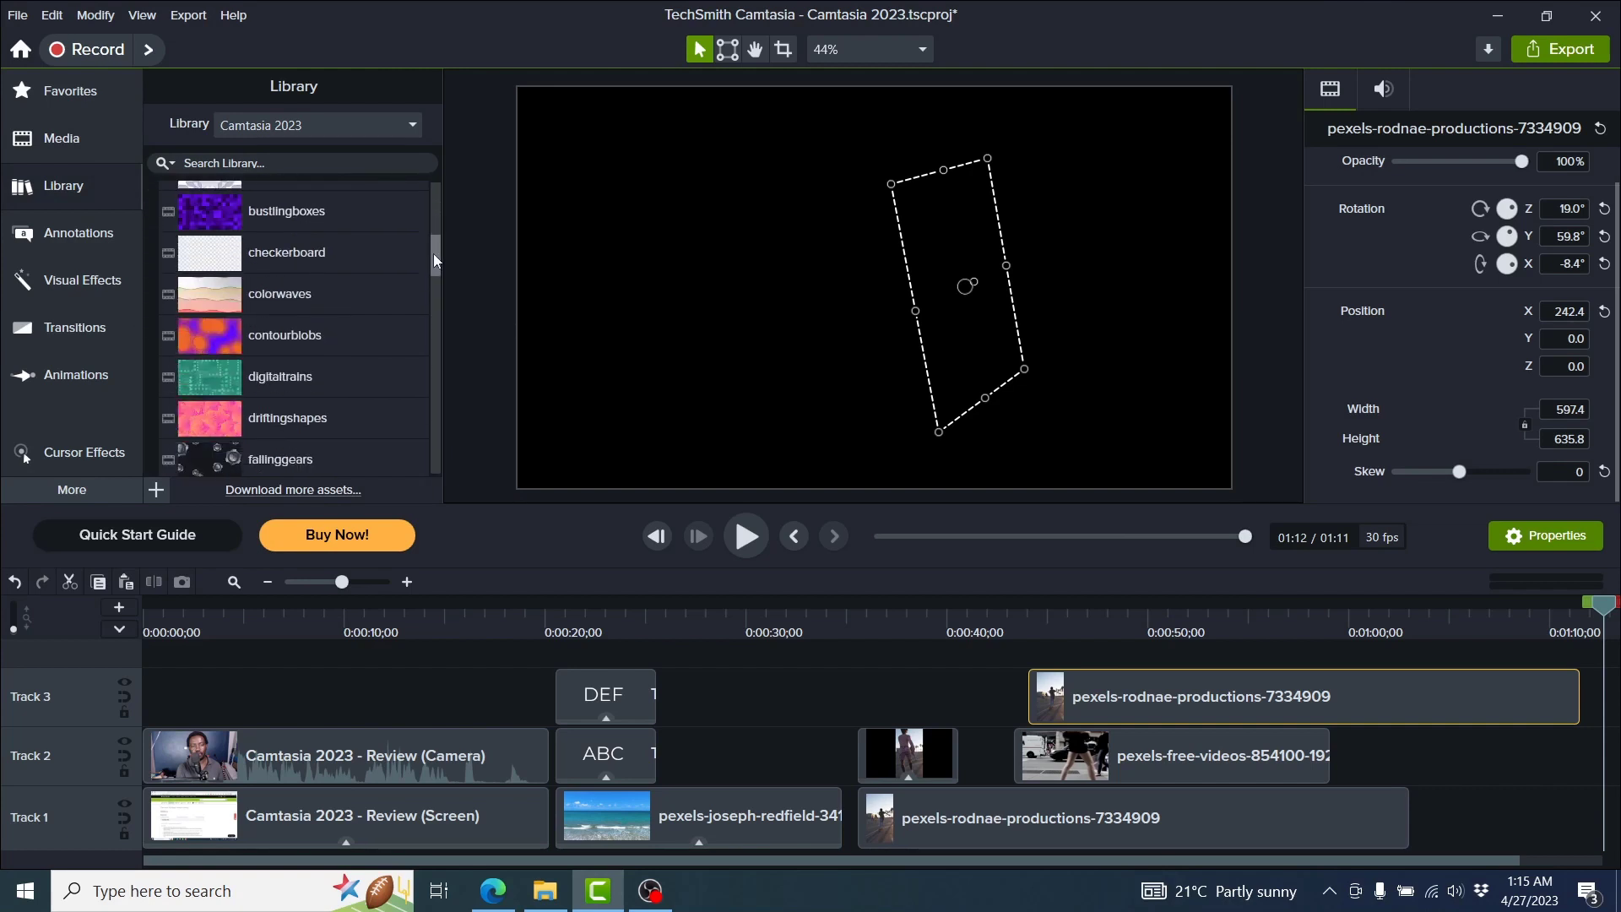
{"action": "right_click", "coordinate": [244, 291]}
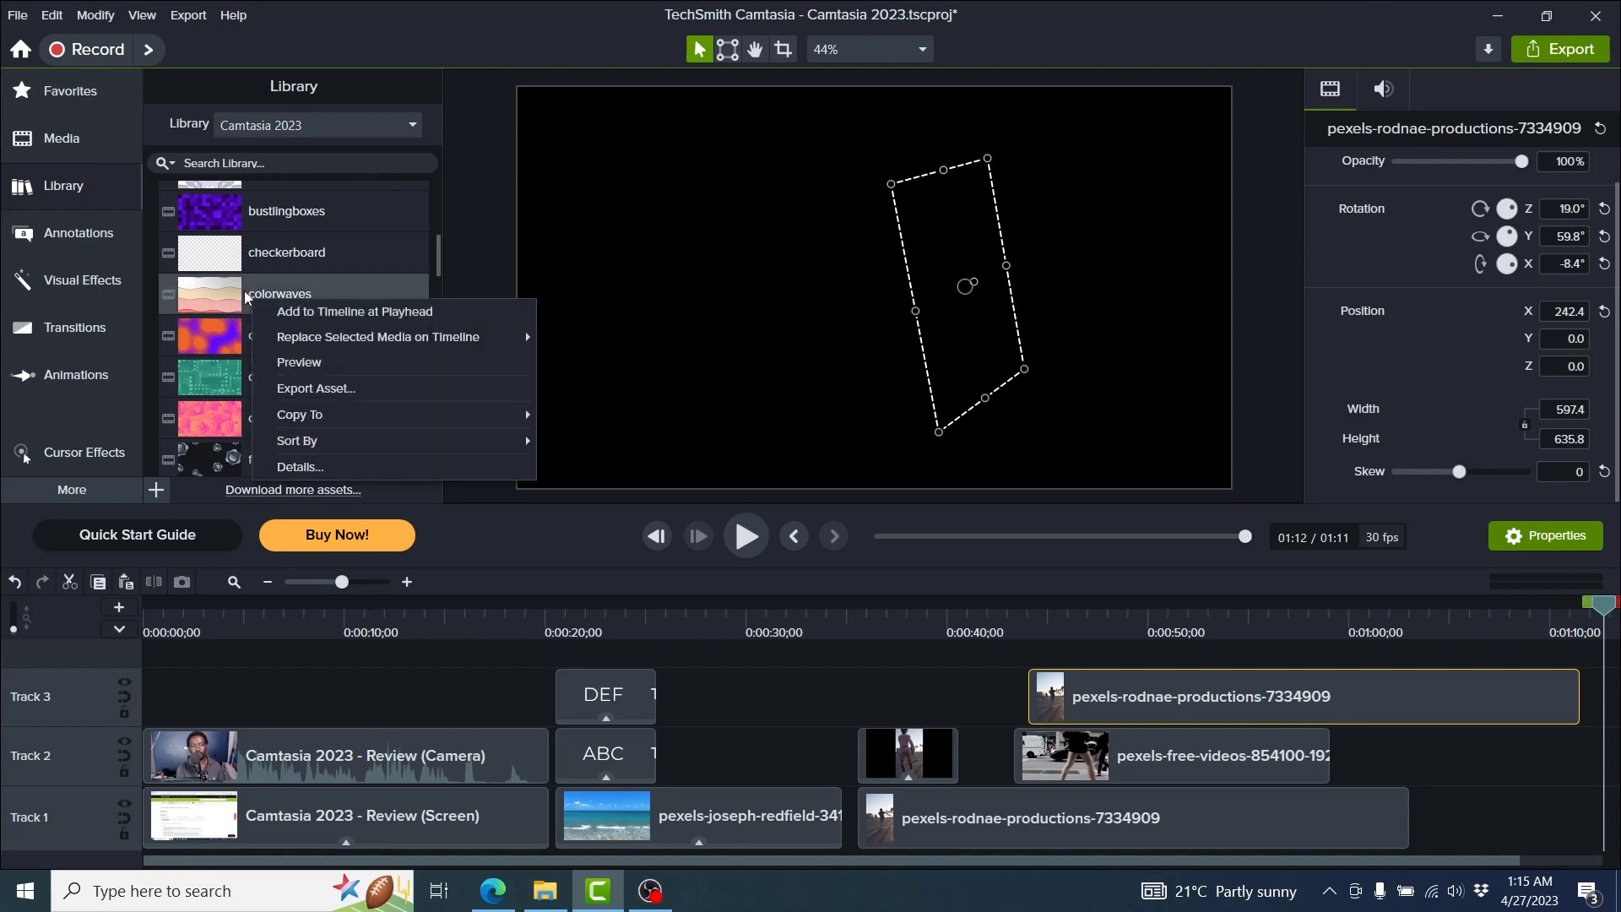
{"action": "left_click", "coordinate": [312, 311]}
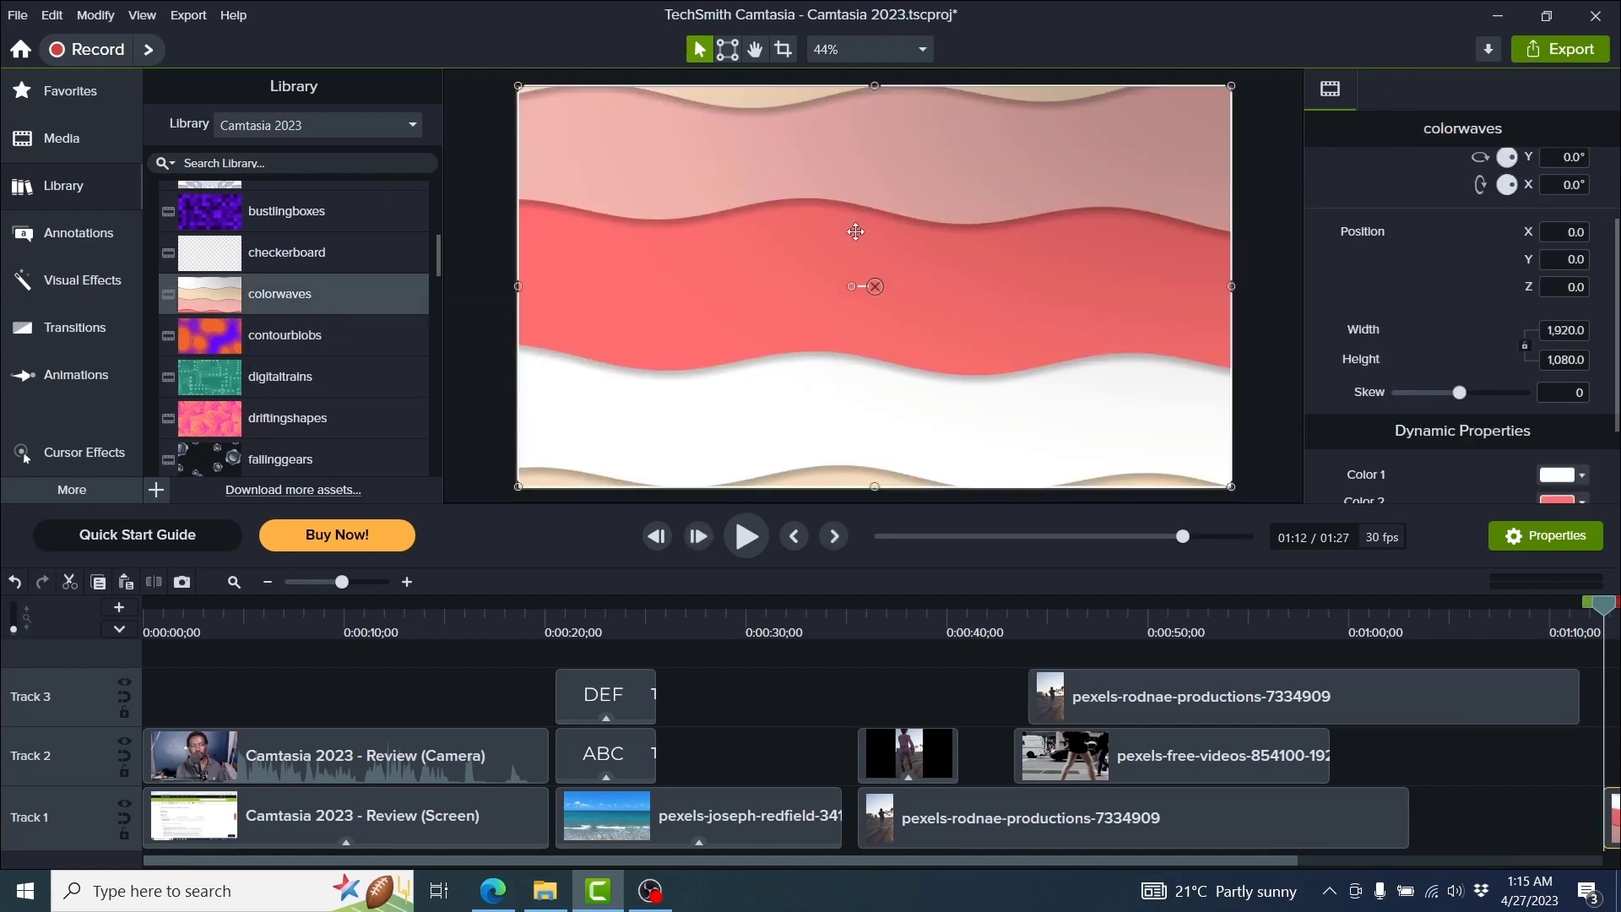
Preview the colorwaves background, then set its Color 1 to the green default swatch and Color 2 to pink #FF709C.
{"action": "key", "text": "space"}
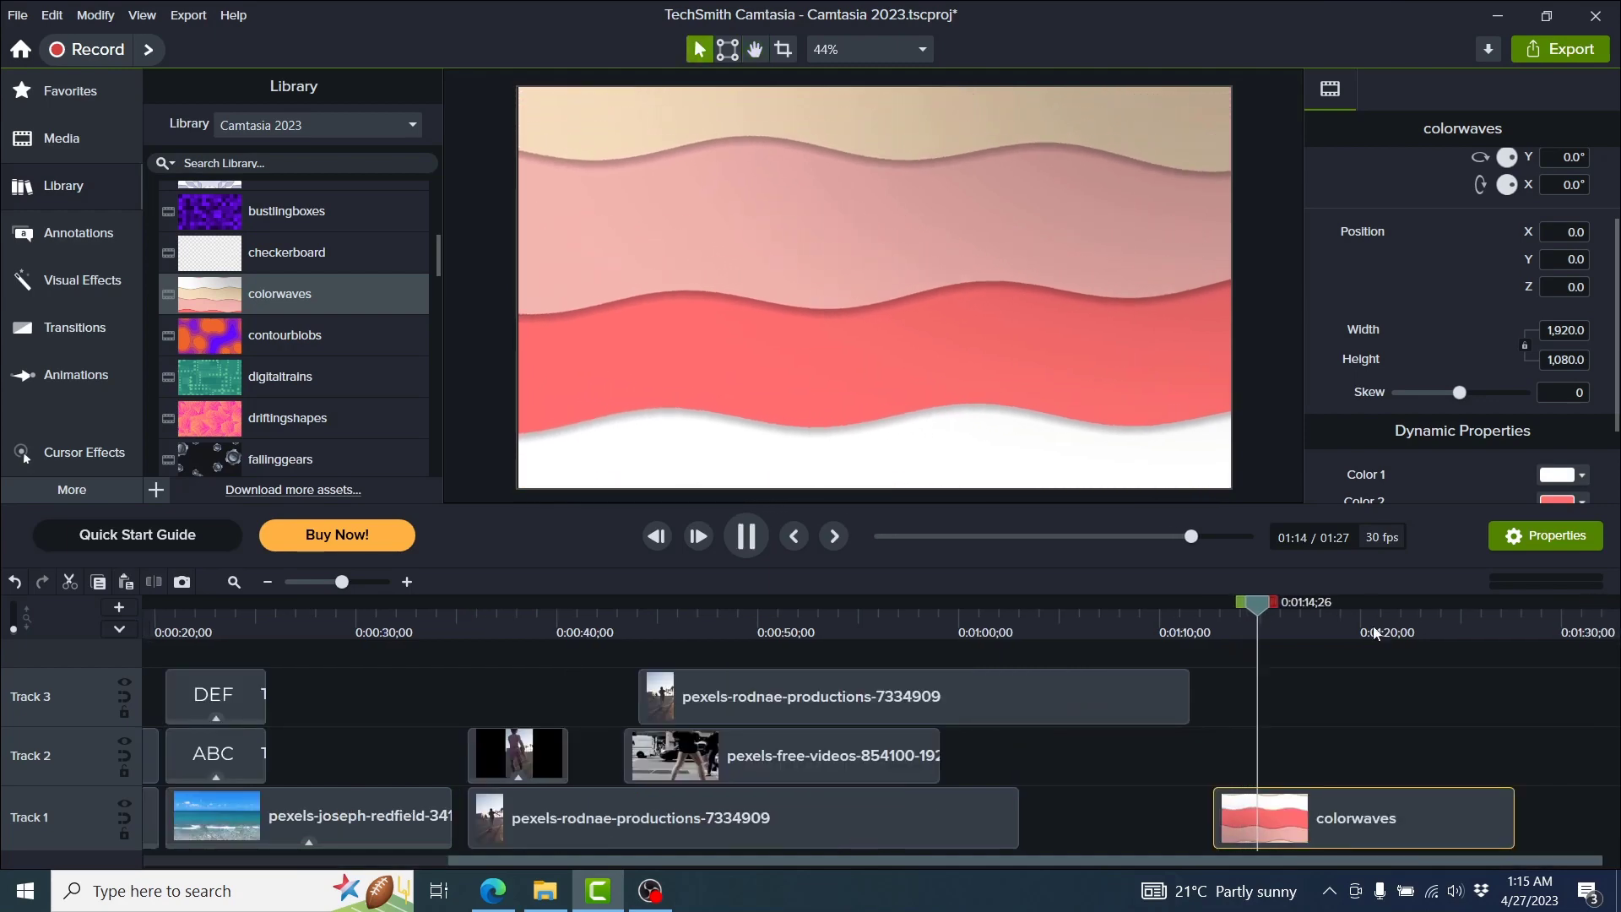
{"action": "key", "text": "space"}
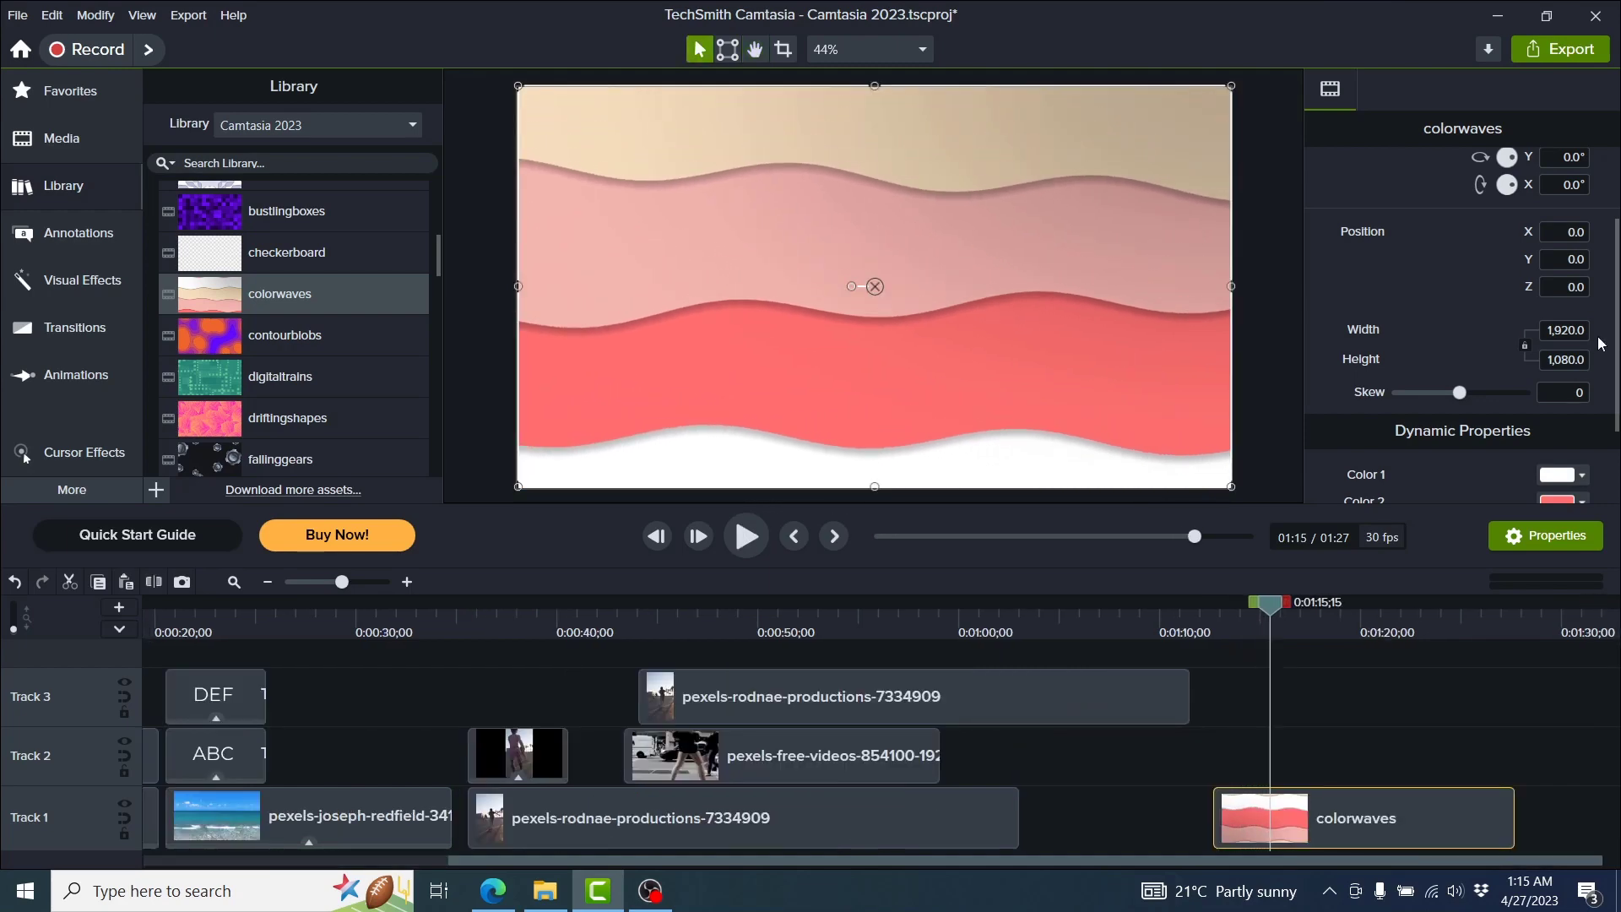
{"action": "scroll", "coordinate": [1570, 371], "scroll_direction": "down", "scroll_amount": 3}
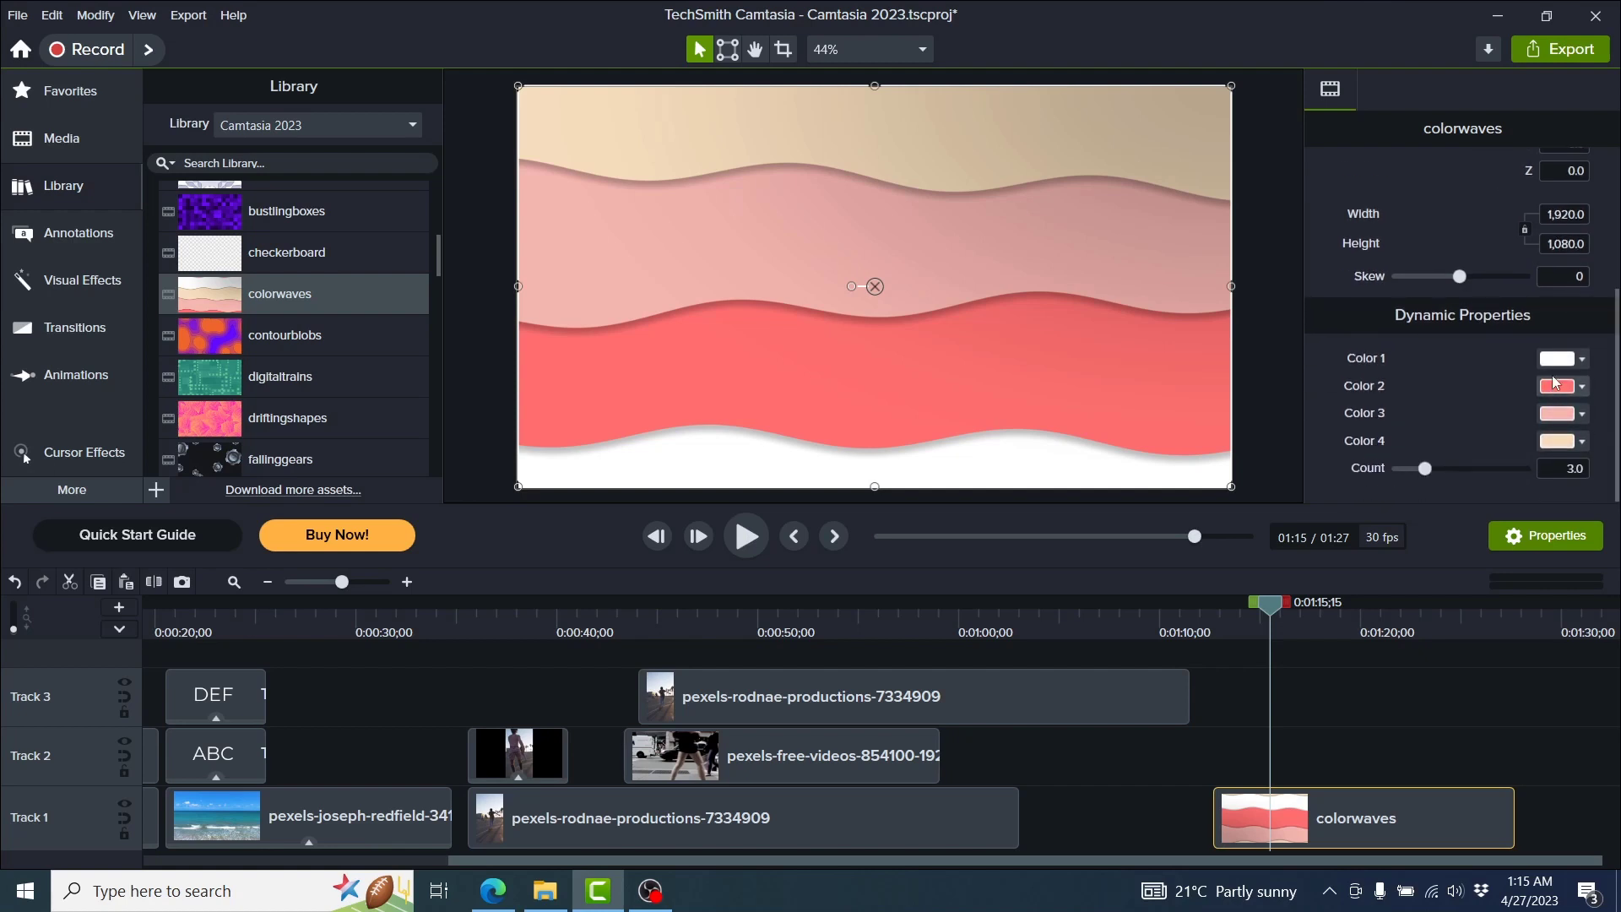
{"action": "left_click", "coordinate": [1558, 359]}
{"action": "left_click", "coordinate": [1487, 429]}
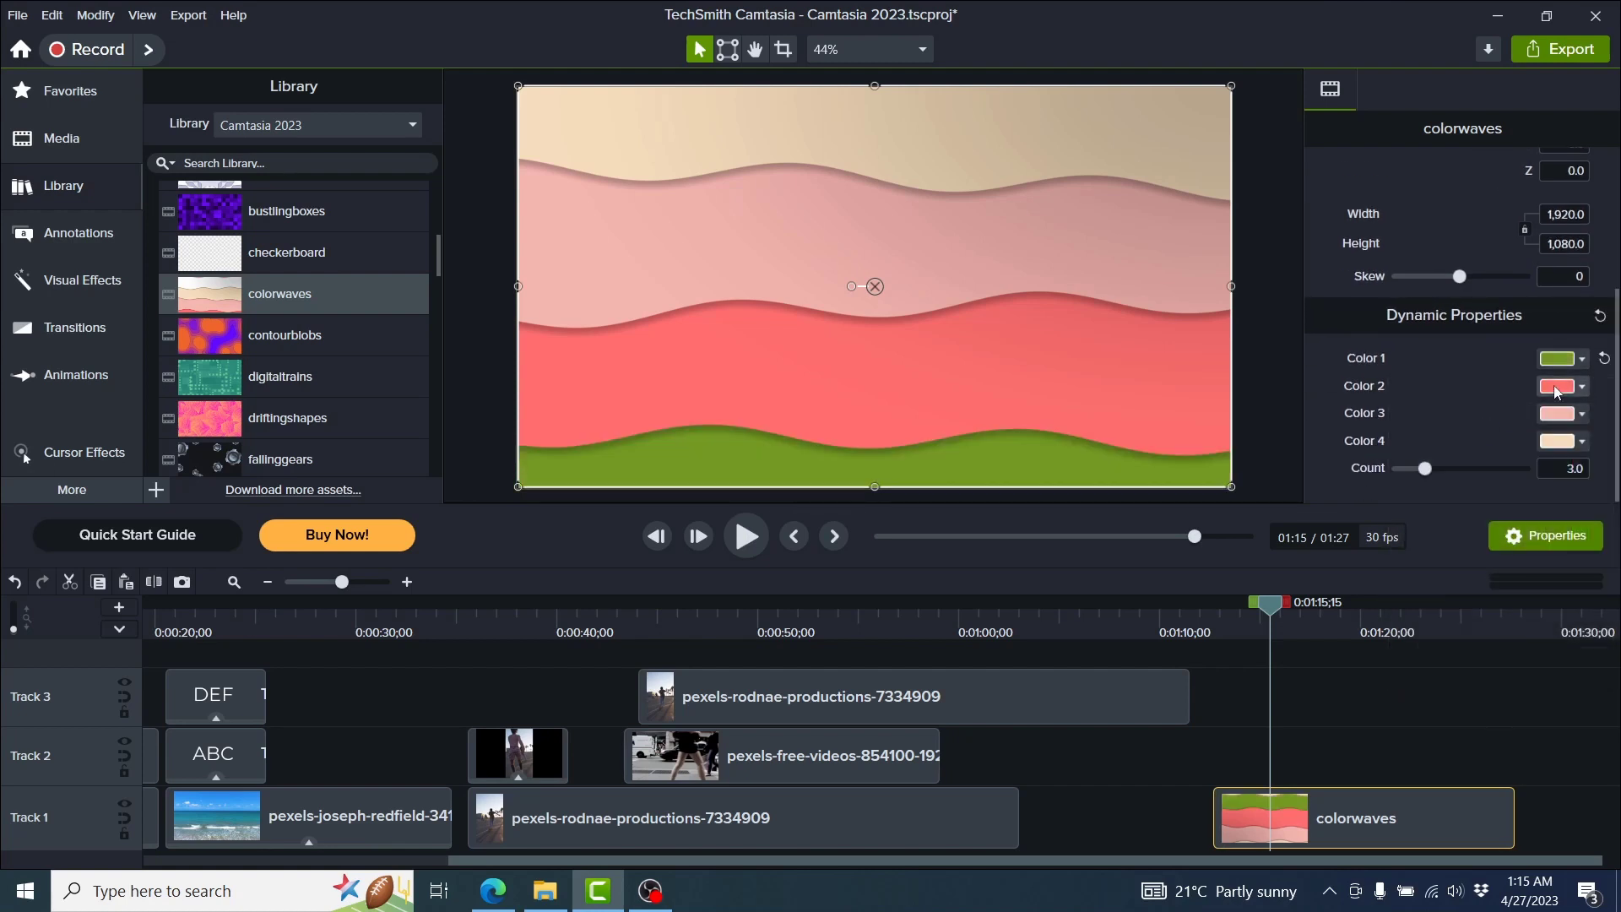
{"action": "left_click", "coordinate": [1558, 388]}
{"action": "left_click", "coordinate": [1575, 490]}
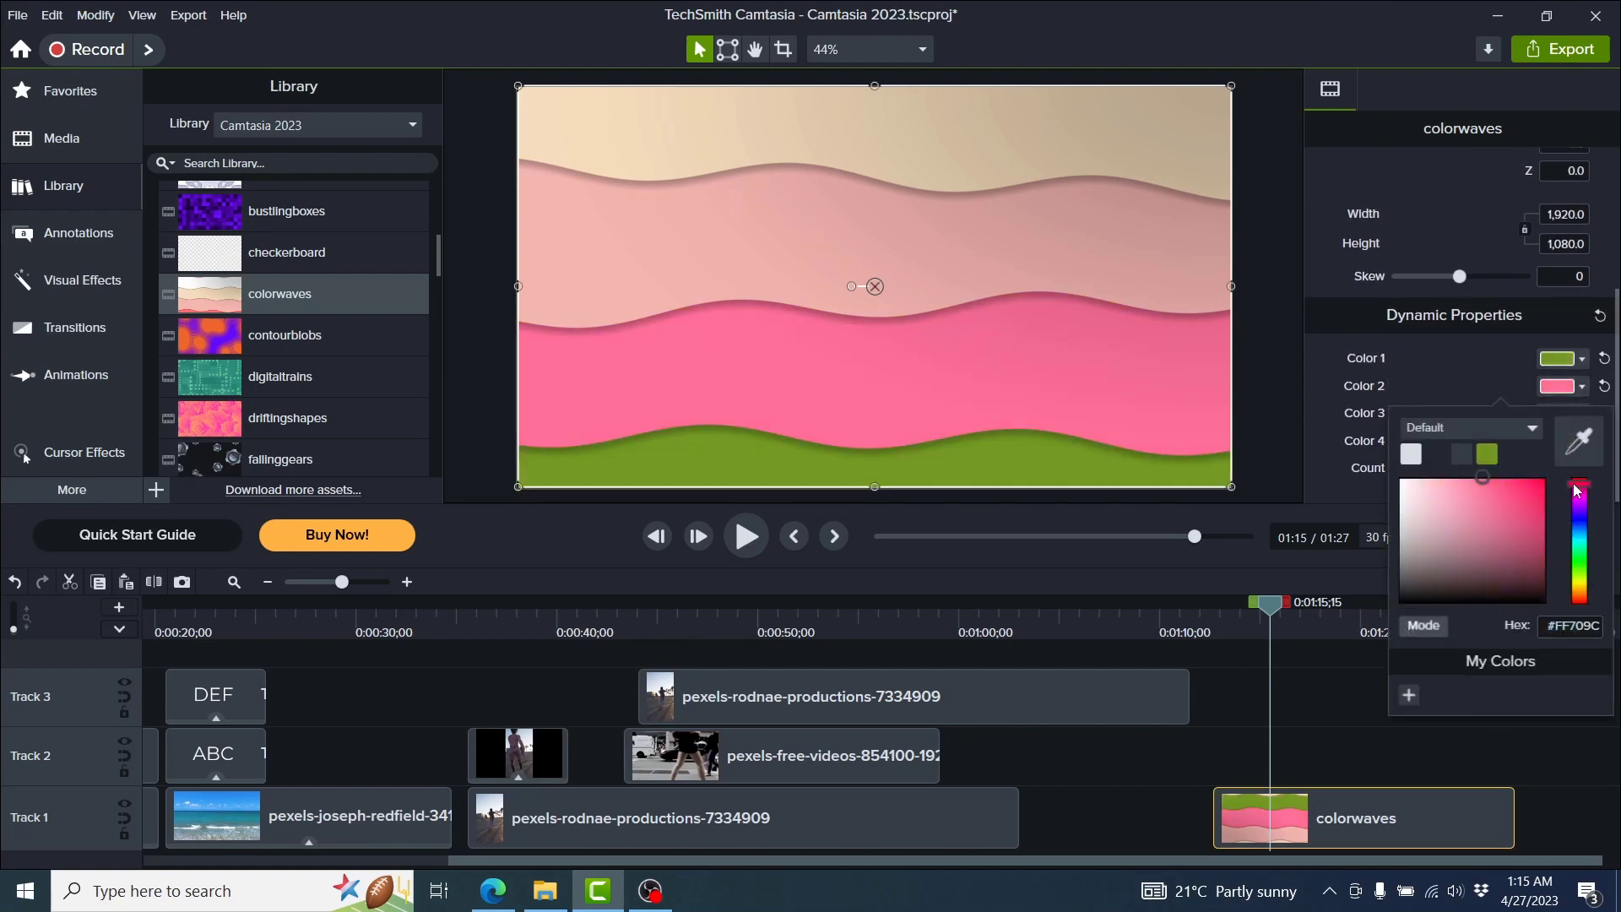
{"action": "left_click", "coordinate": [1506, 365]}
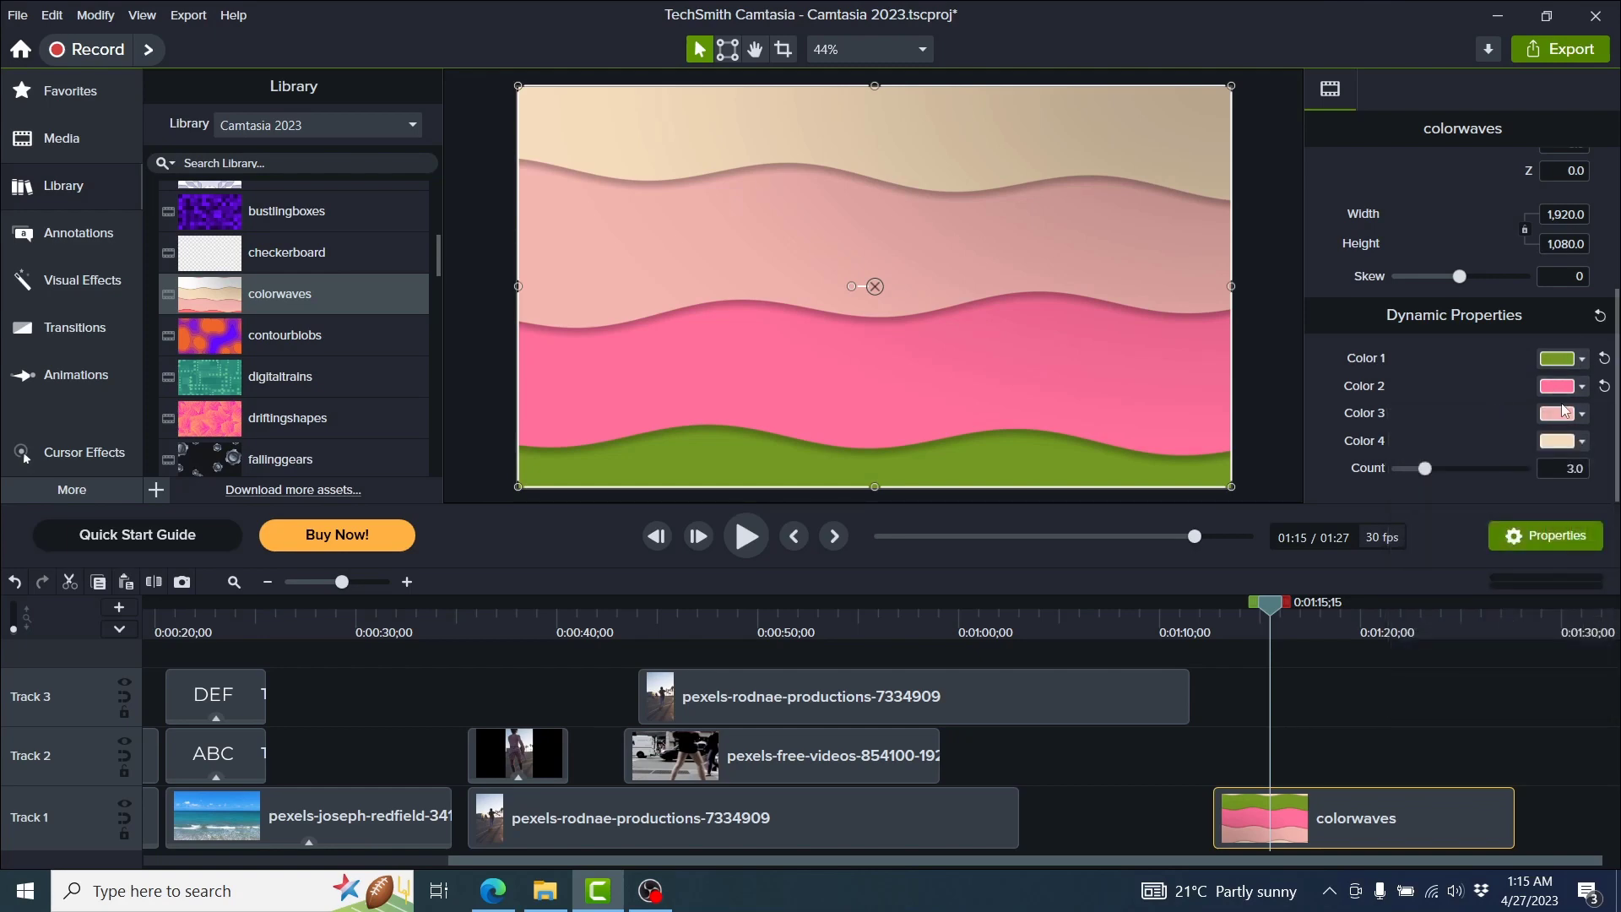
Play the recoloured colorwaves background from 0:01:11;23, just before the clip starts.
{"action": "left_click", "coordinate": [1194, 619]}
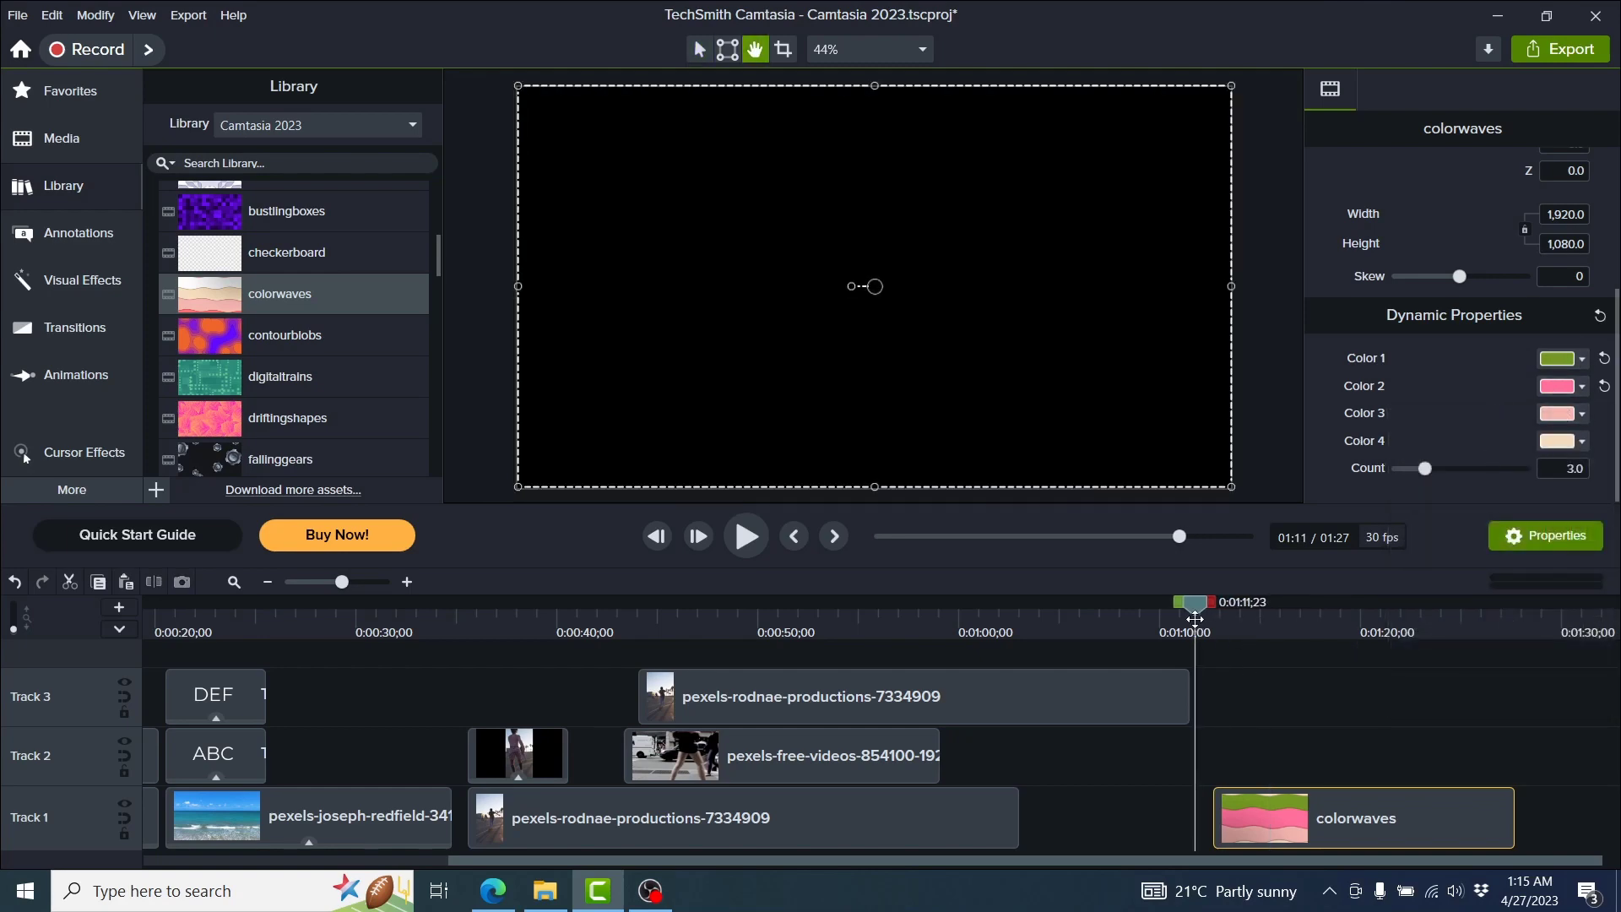
{"action": "key", "text": "space"}
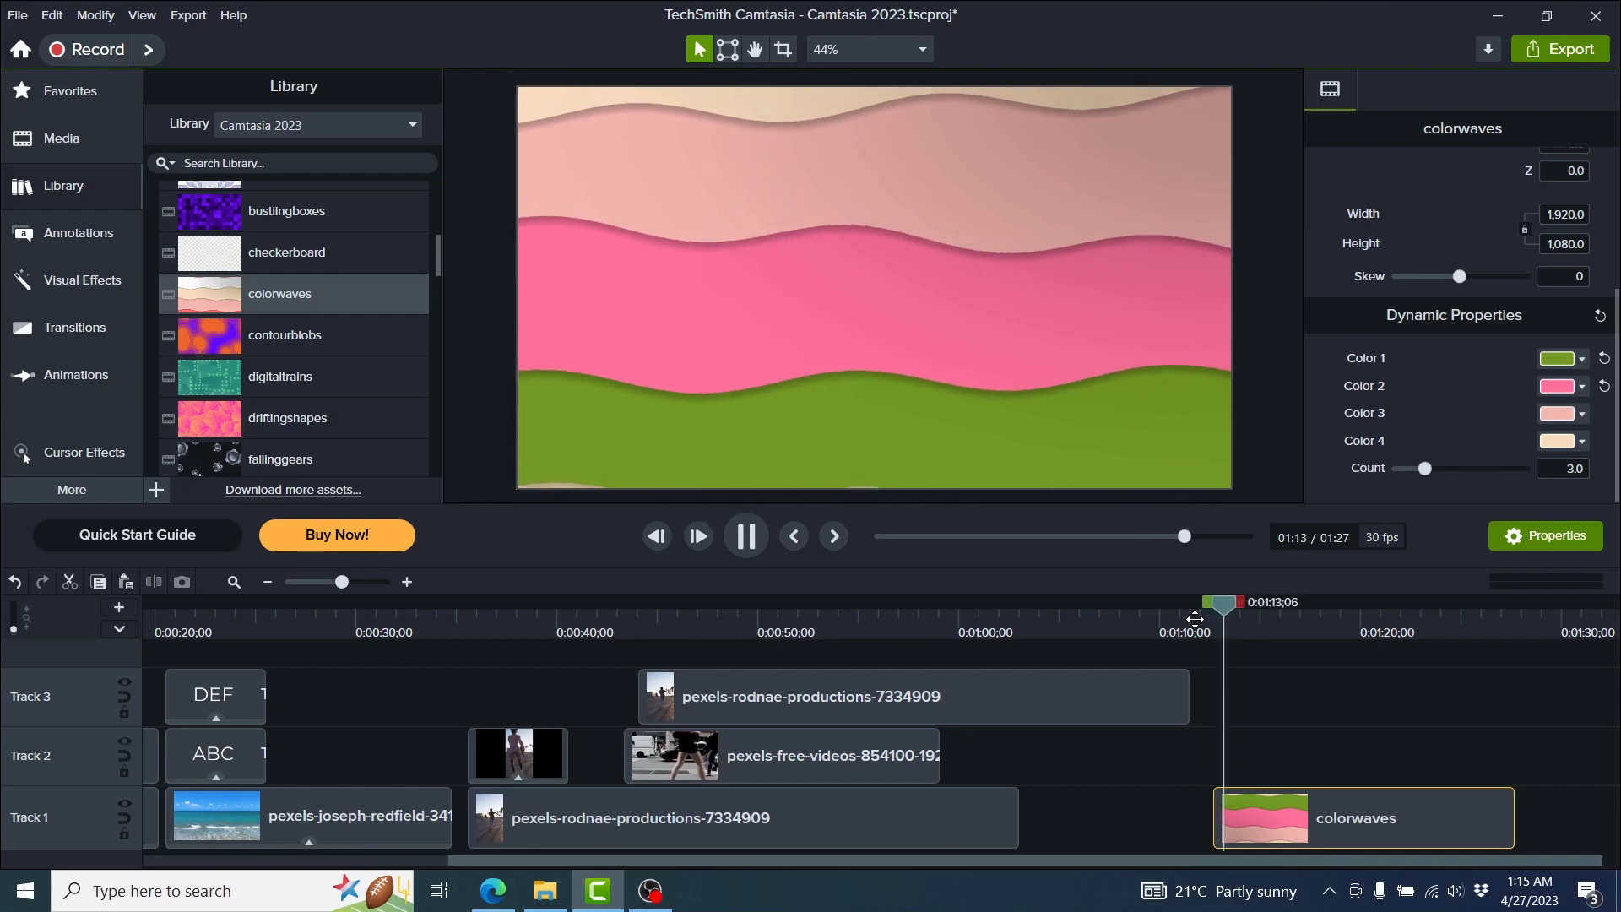
{"action": "key", "text": "space"}
Move the corner-pinned skateboarder clip to Track 2 above colorwaves, trim its end to about 0:01:24, and preview the composite.
{"action": "left_click_drag", "start_coordinate": [737, 701], "coordinate": [303, 770]}
{"action": "left_click_drag", "start_coordinate": [768, 739], "coordinate": [436, 746]}
{"action": "key", "text": "space"}
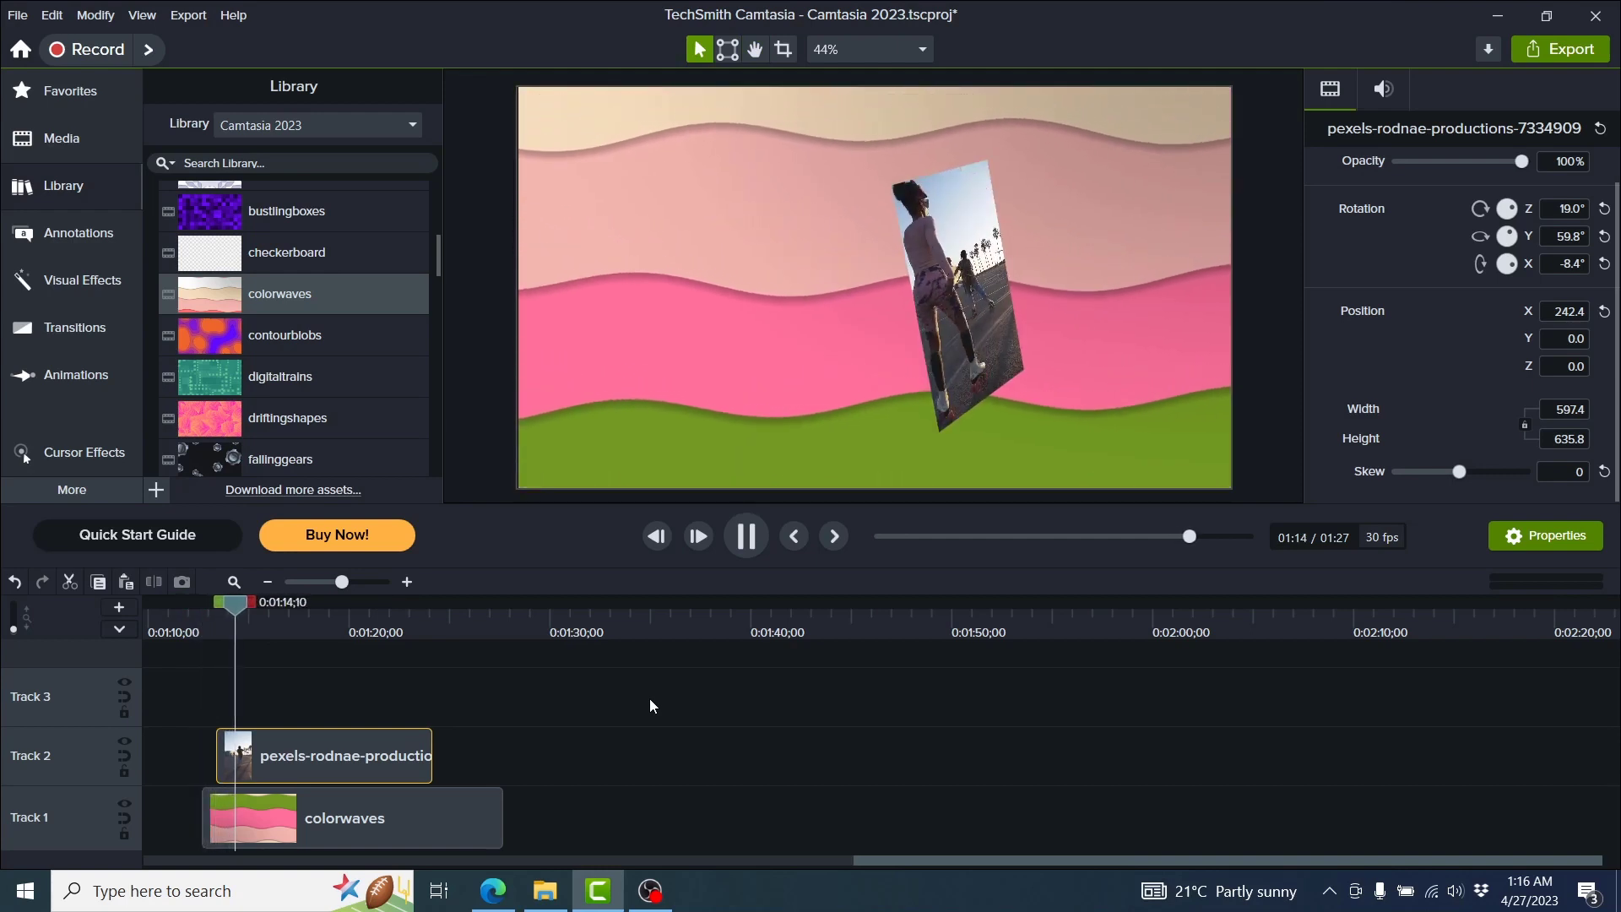
{"action": "key", "text": "space"}
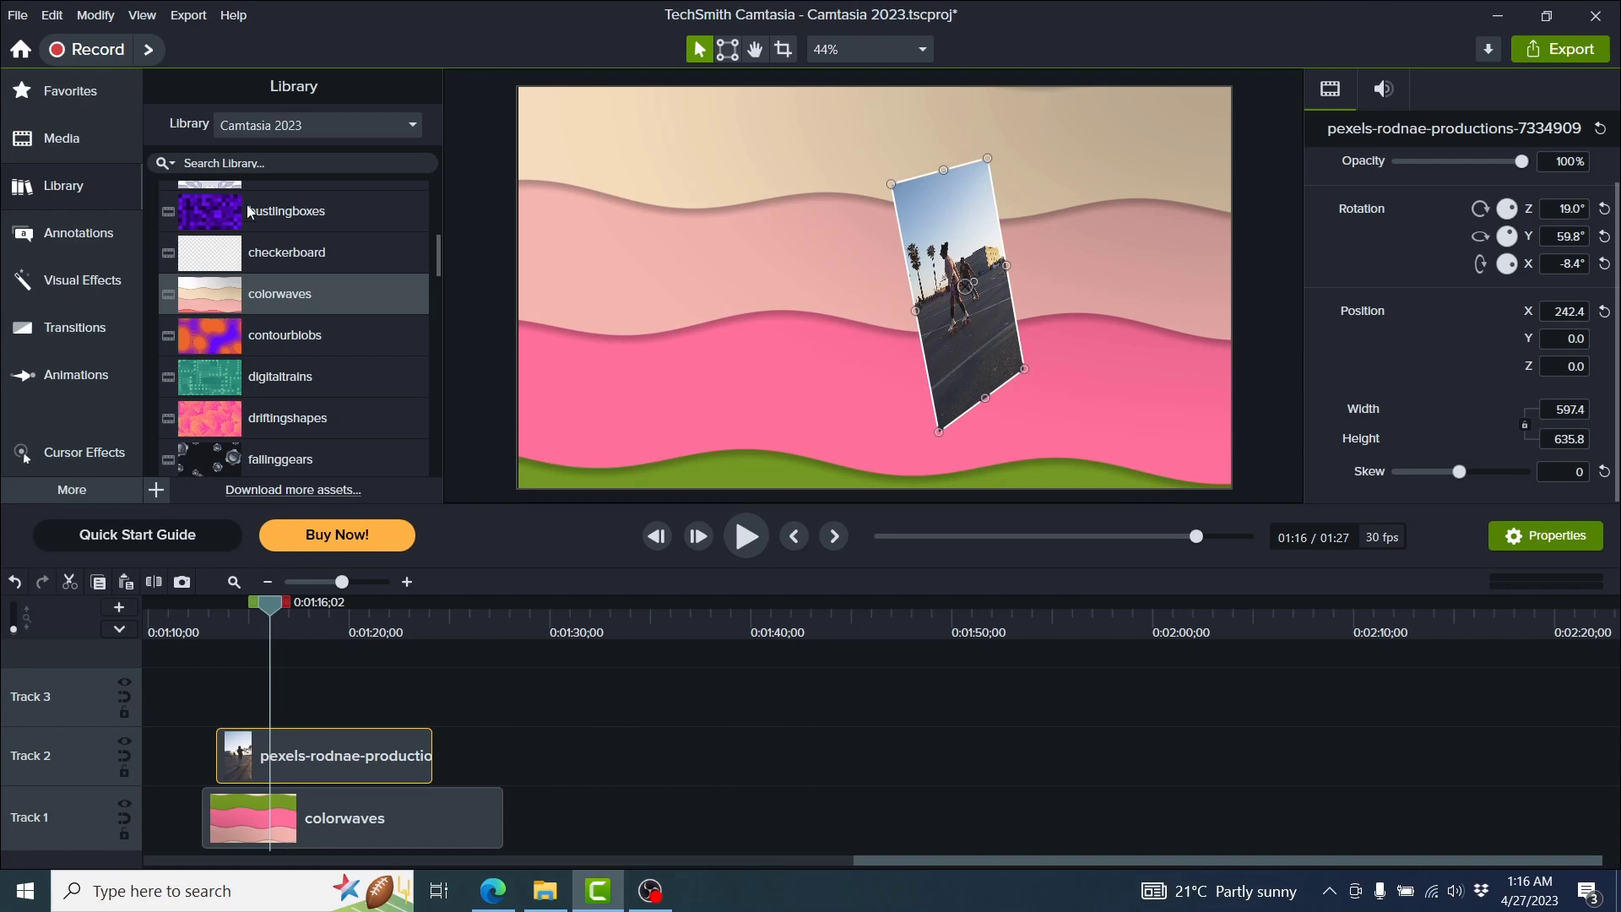
Collapse Dynamic Backgrounds, expand Dynamic Fills in the library, and add Dynamic Fill 1 to Track 1 at about 0:01:30, past colorwaves.
{"action": "left_click_drag", "start_coordinate": [438, 258], "coordinate": [438, 220]}
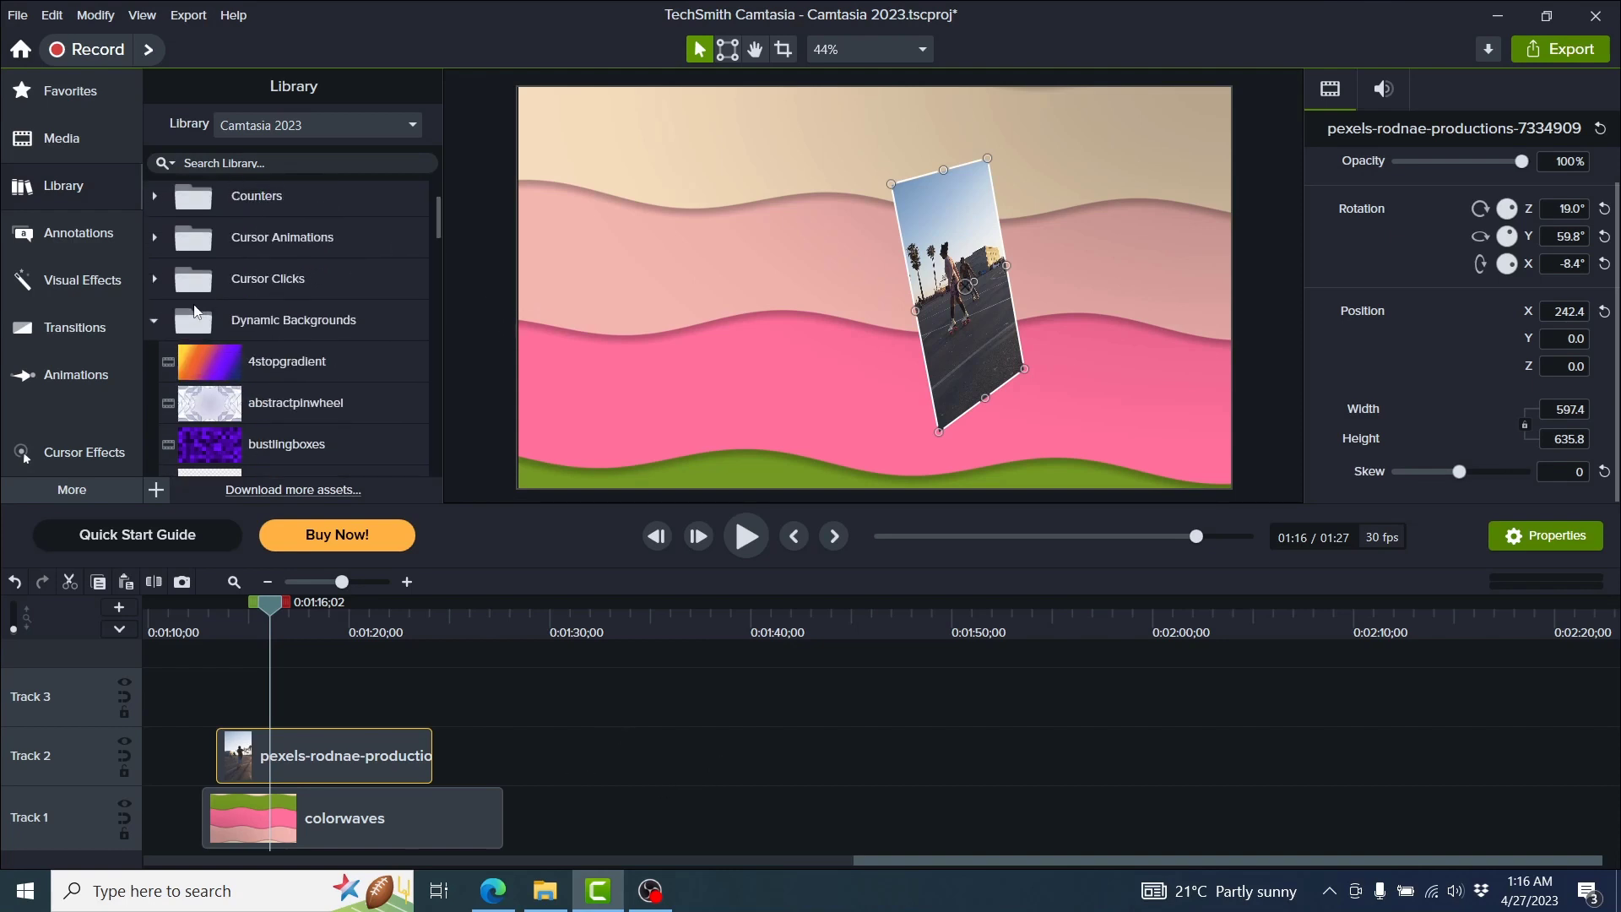
{"action": "left_click", "coordinate": [155, 322]}
{"action": "scroll", "coordinate": [429, 249], "scroll_direction": "down", "scroll_amount": 3}
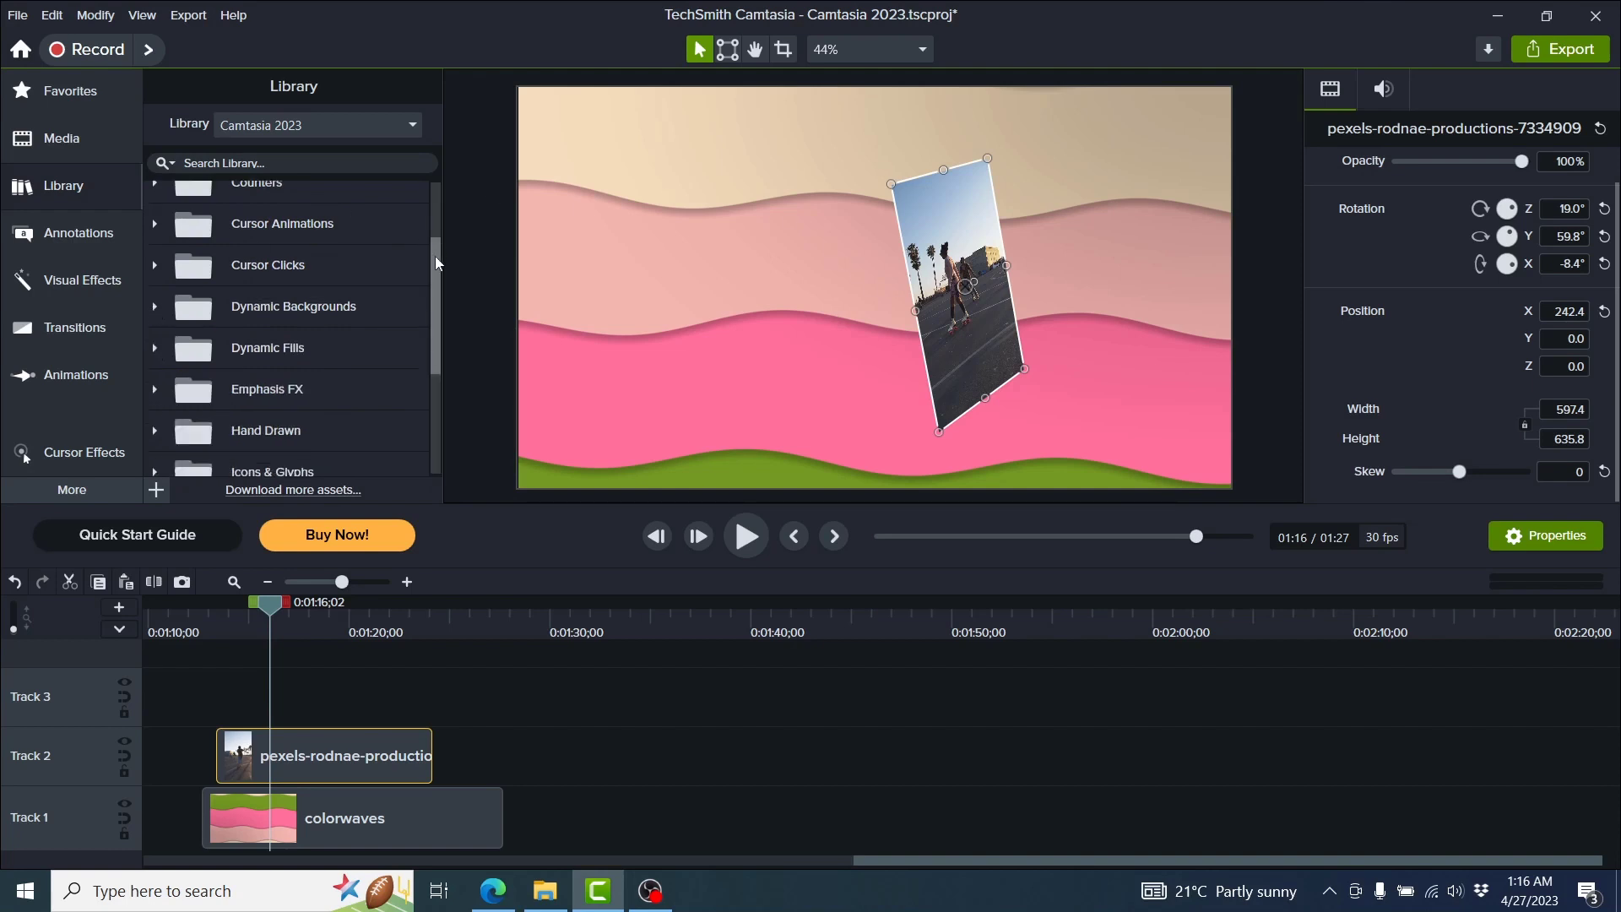
{"action": "left_click", "coordinate": [154, 253]}
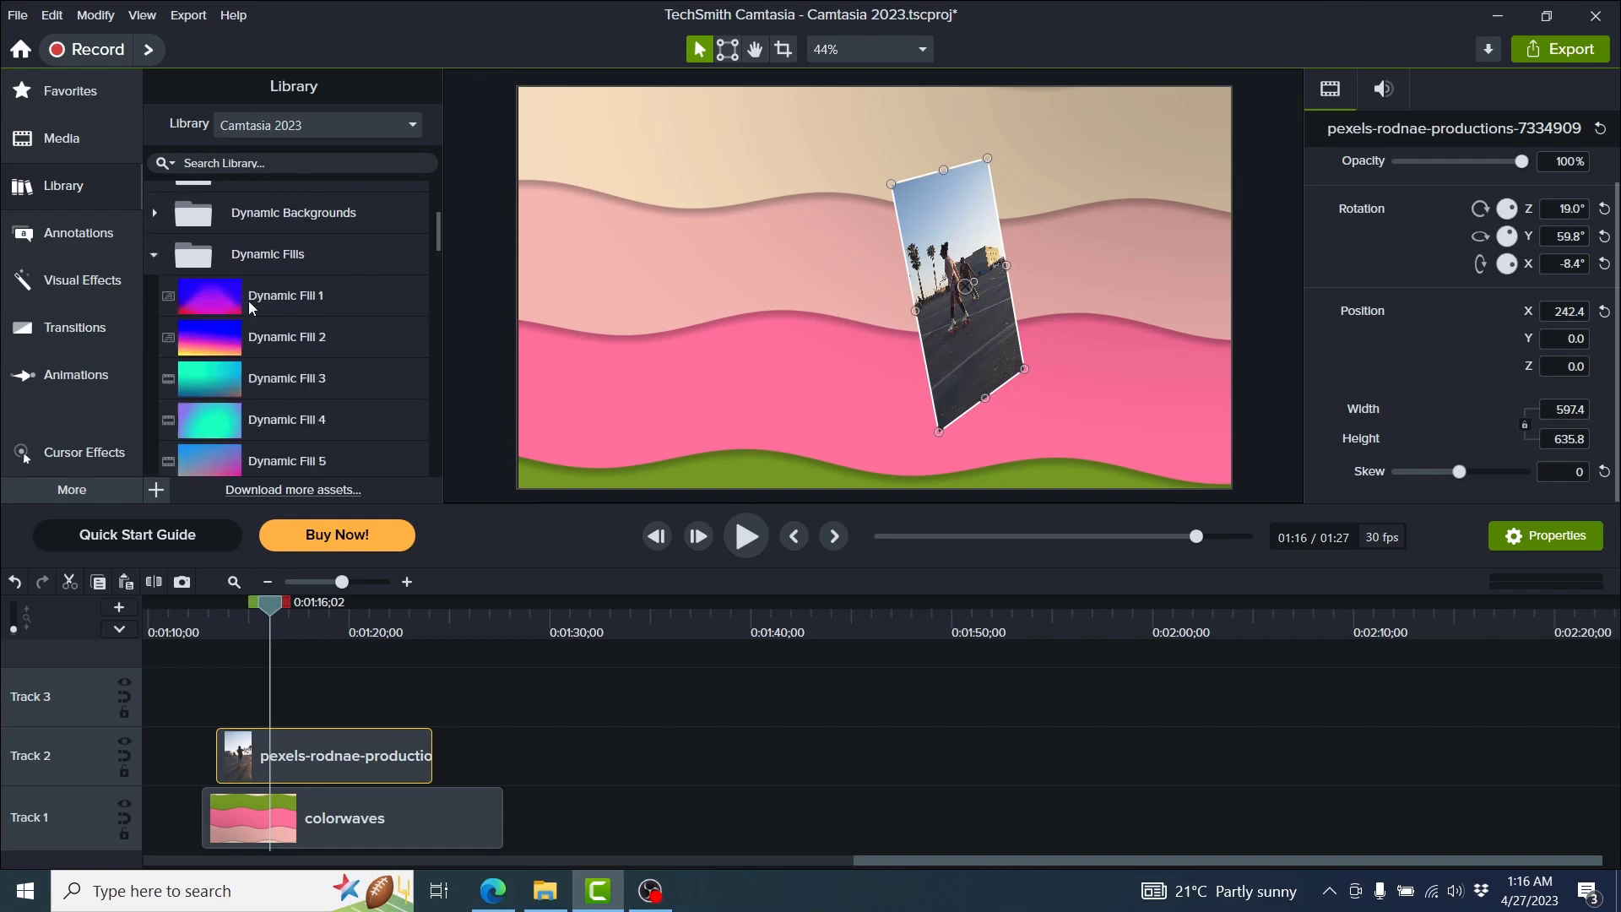
{"action": "left_click_drag", "start_coordinate": [219, 295], "coordinate": [549, 848]}
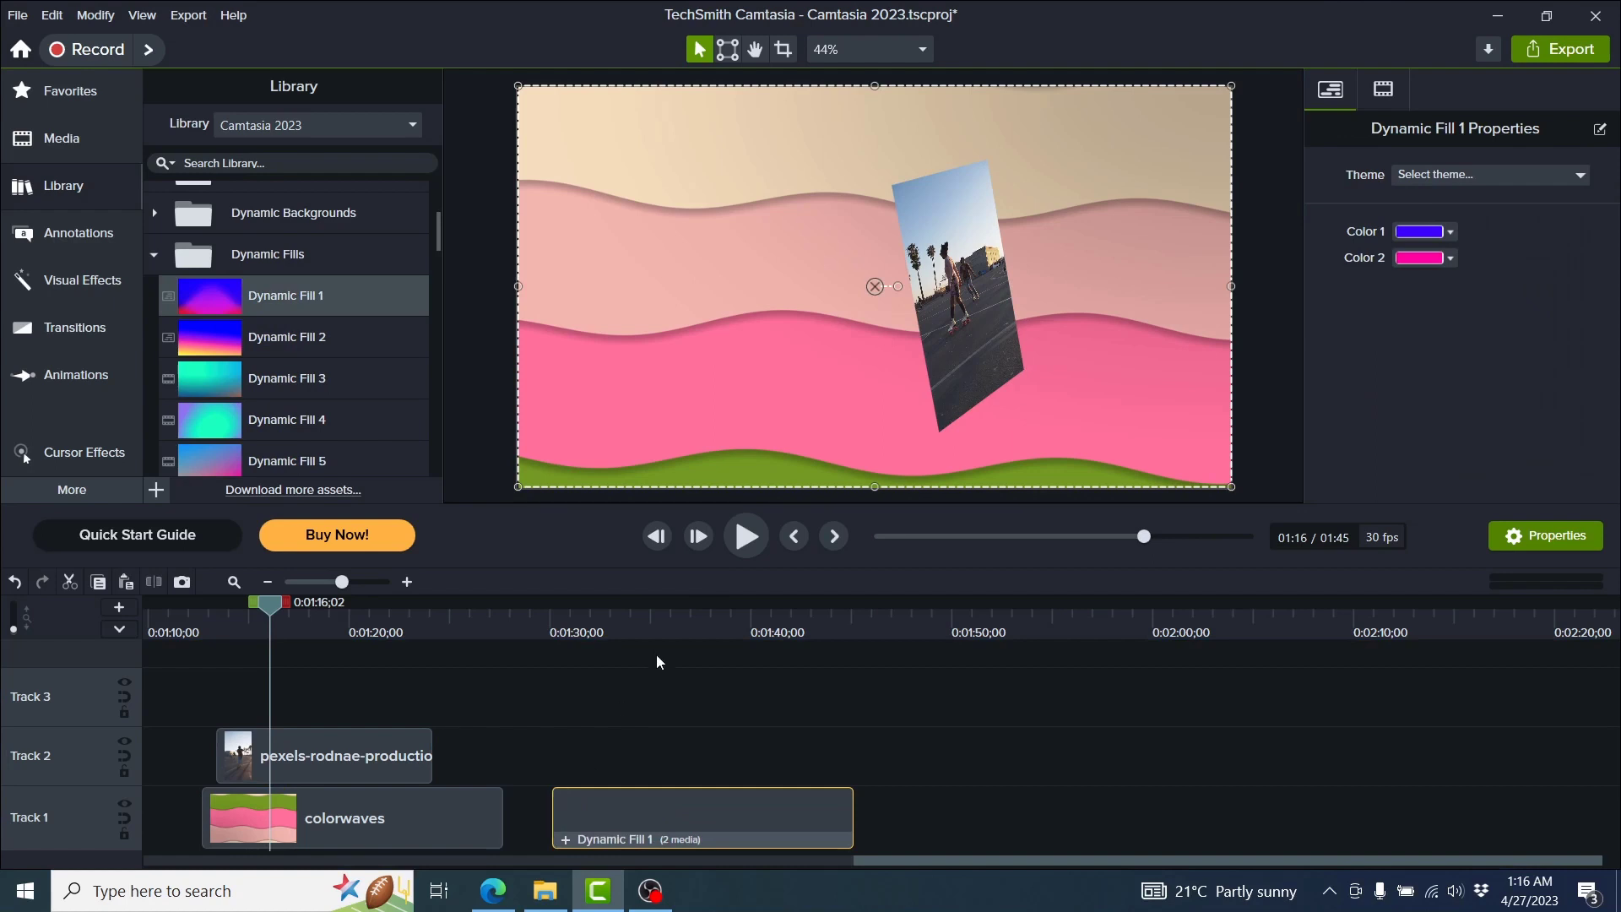
Preview Dynamic Fill 1 from 0:01:34;23 and open its group to inspect the media inside from its start.
{"action": "left_click", "coordinate": [645, 616]}
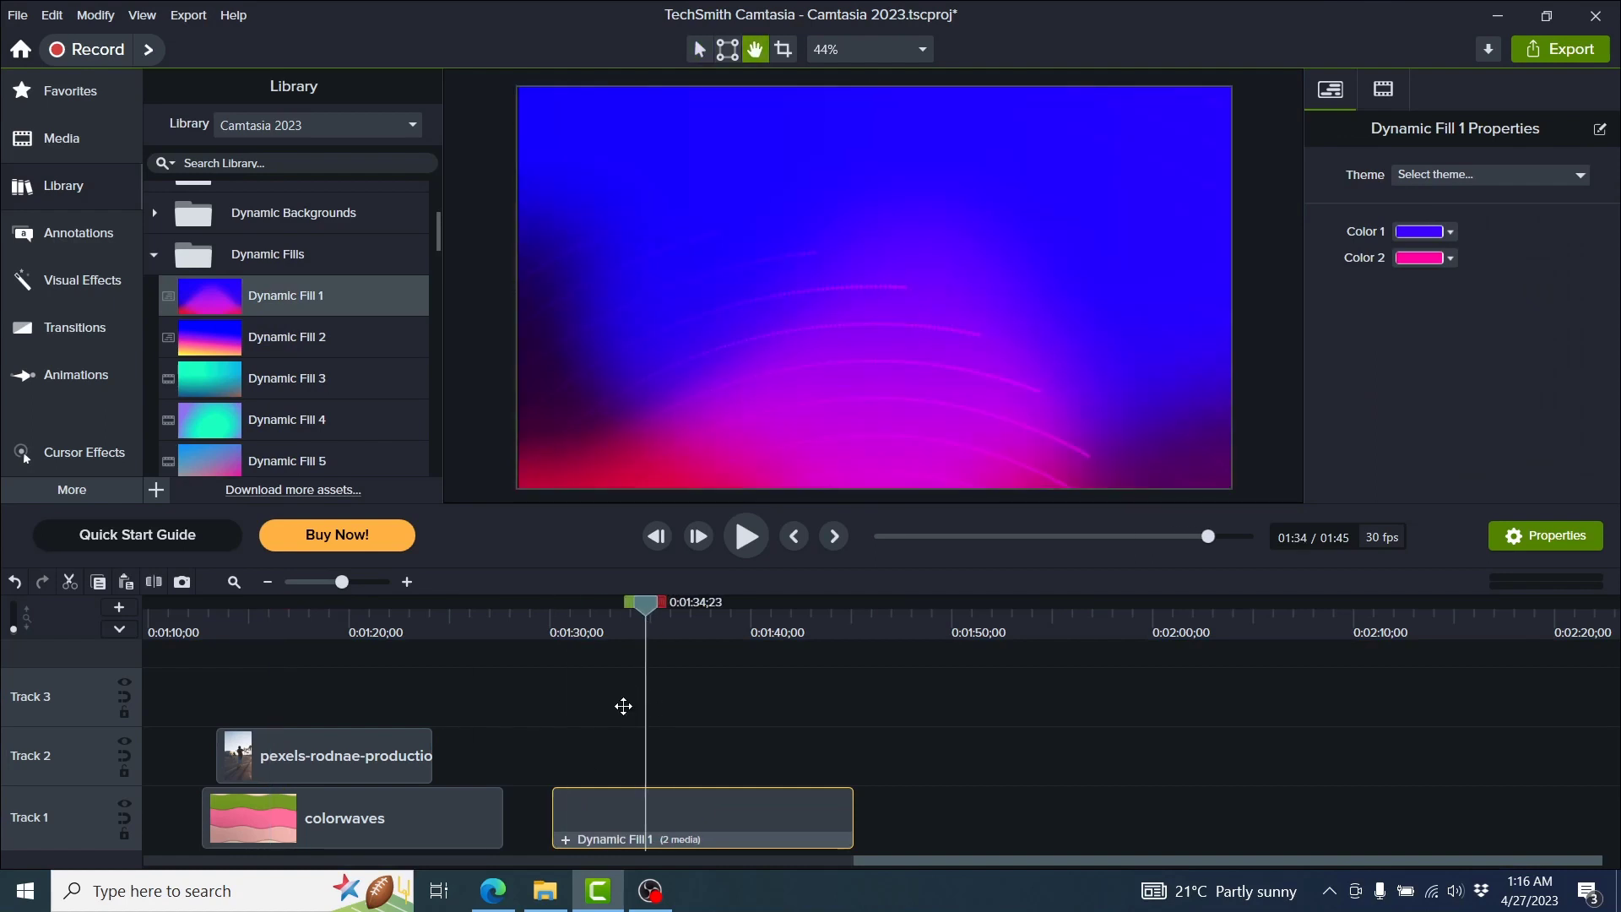
{"action": "key", "text": "space"}
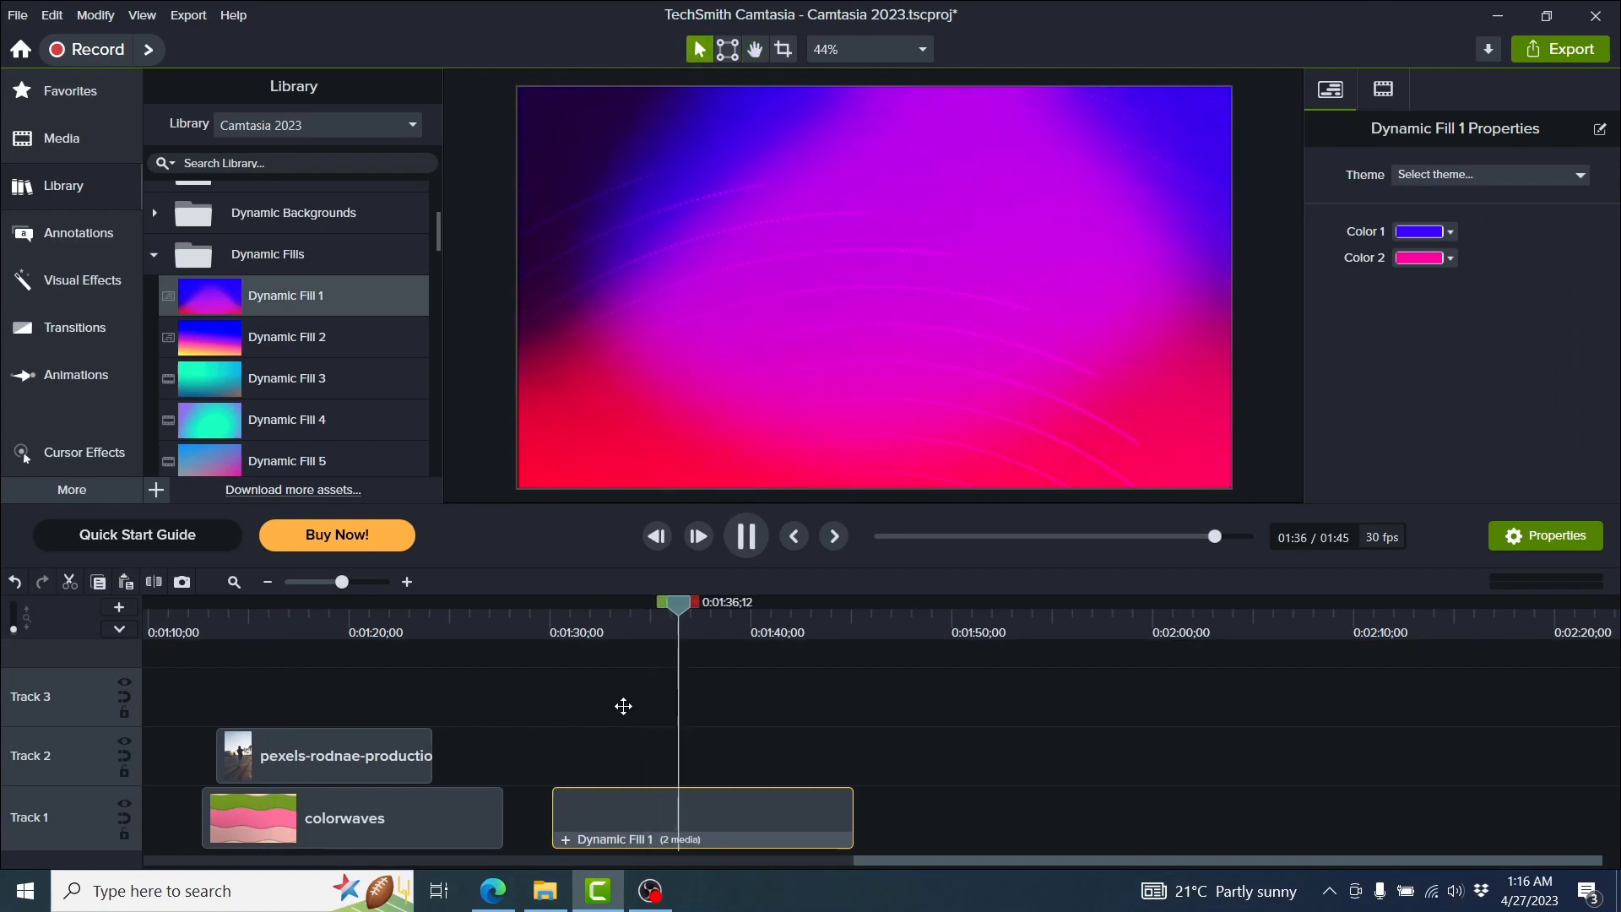
{"action": "key", "text": "space"}
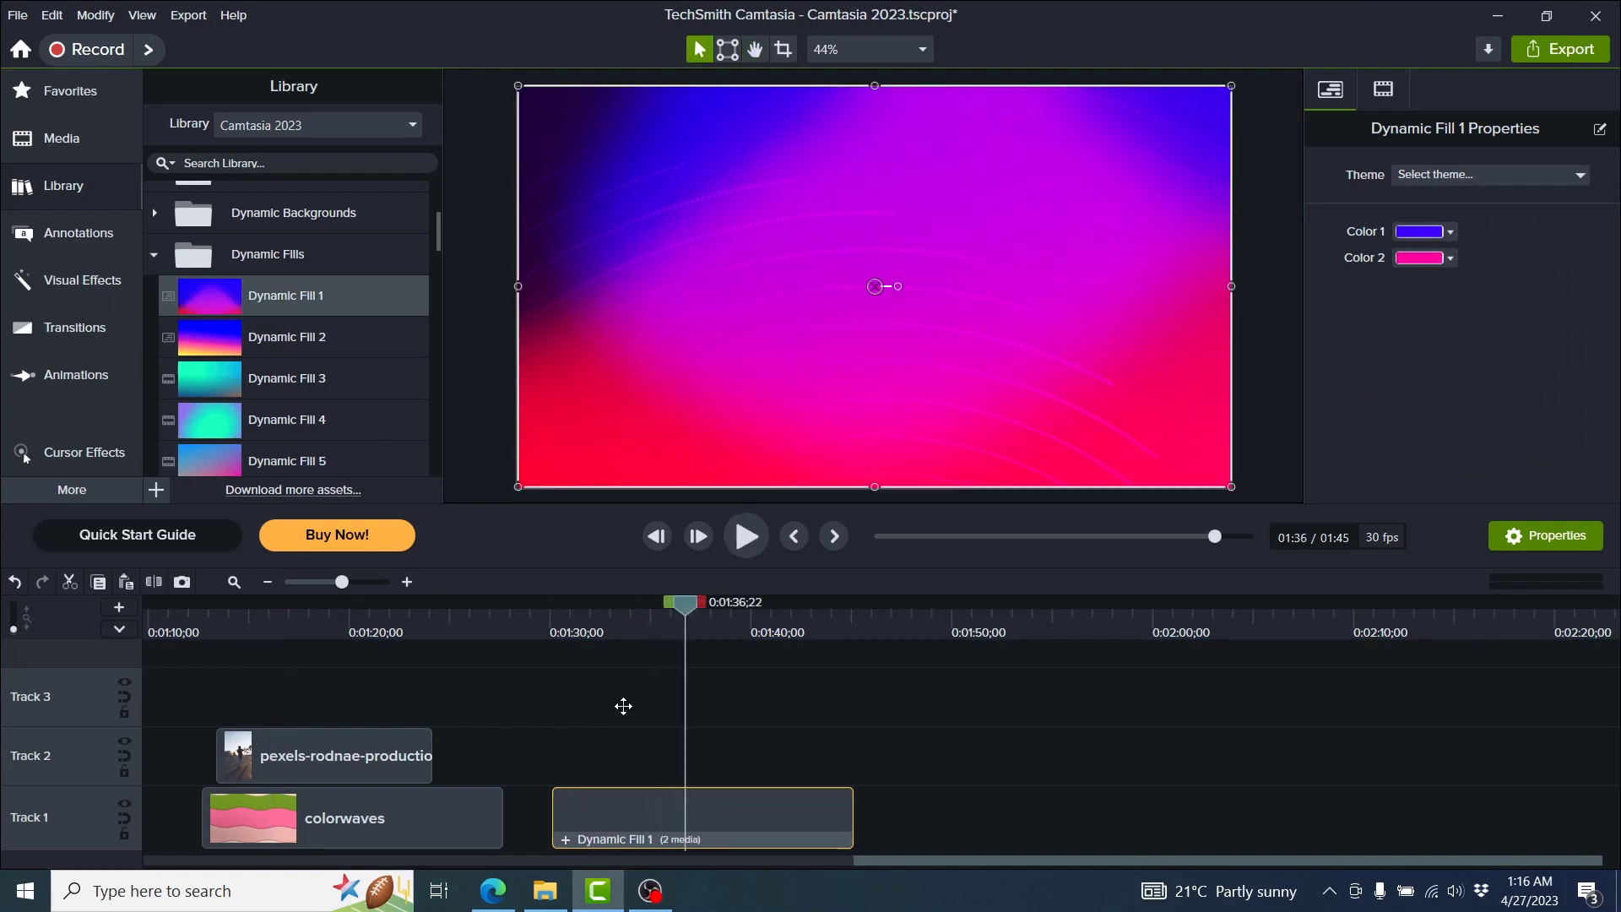
{"action": "left_click", "coordinate": [566, 839]}
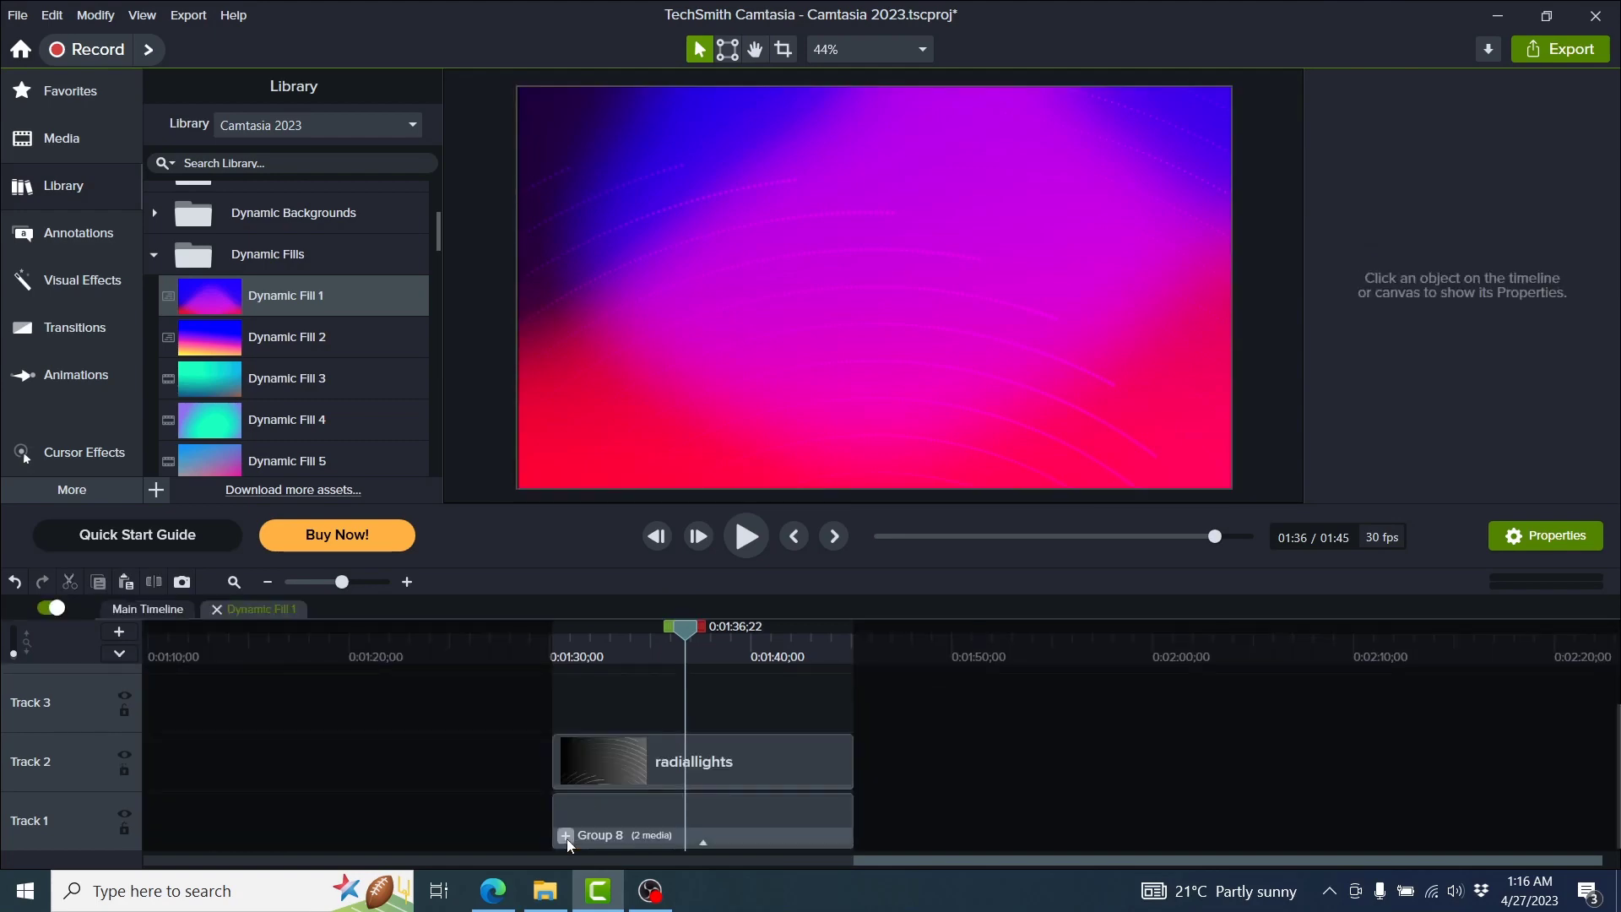
{"action": "left_click", "coordinate": [520, 638]}
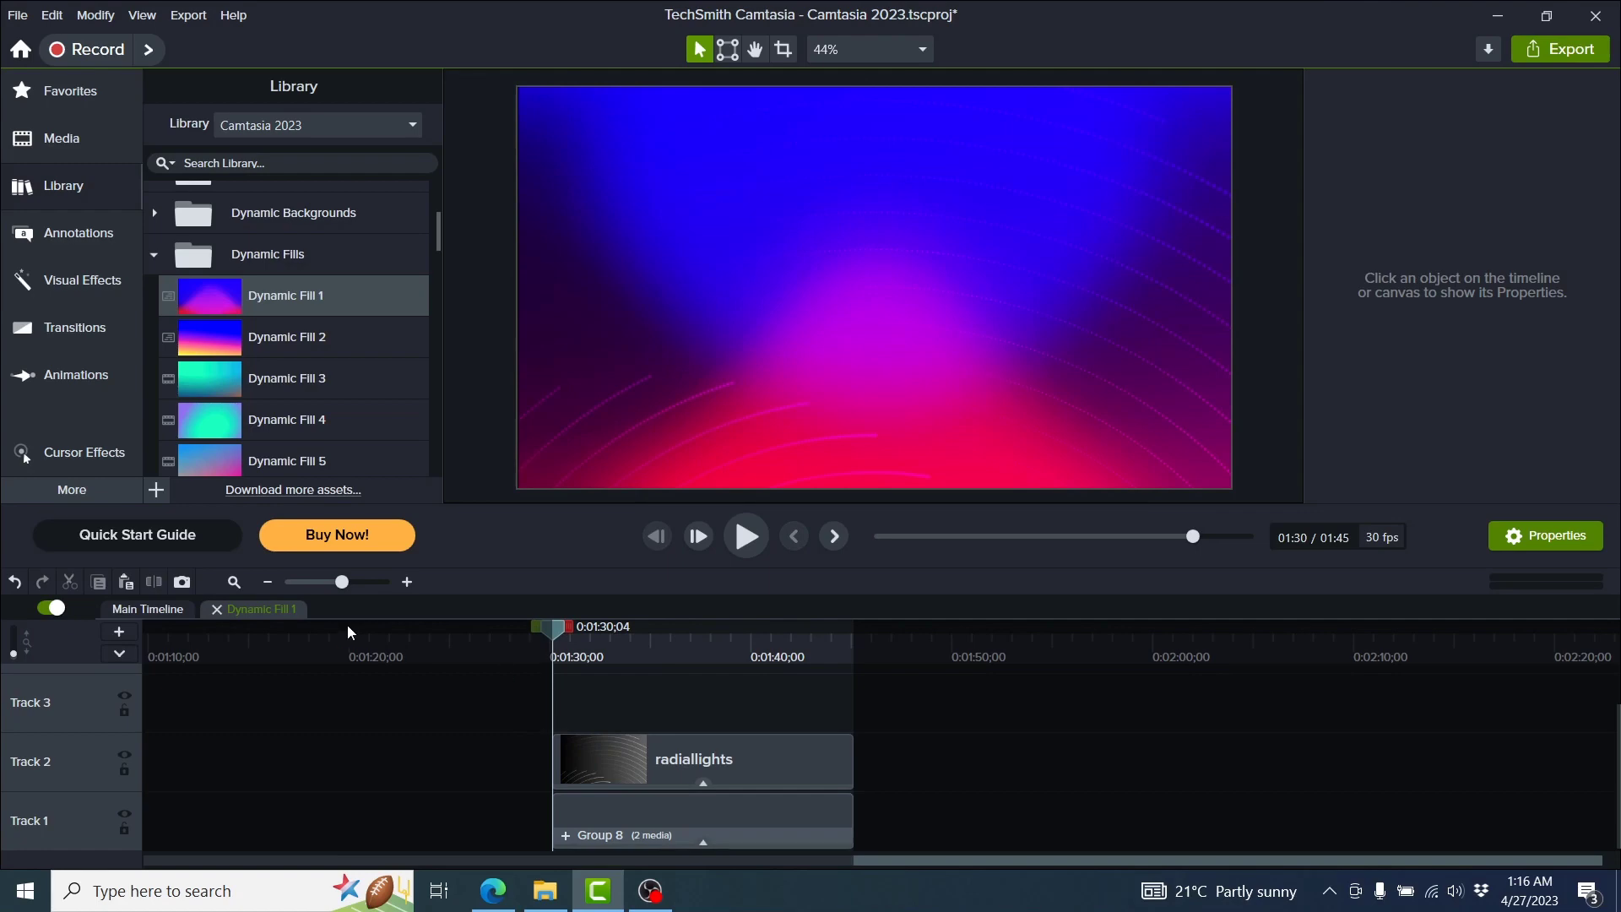
Switch to the version history page in Edge and examine the Export feature update, highlighting its heading and description.
{"action": "left_click", "coordinate": [493, 891]}
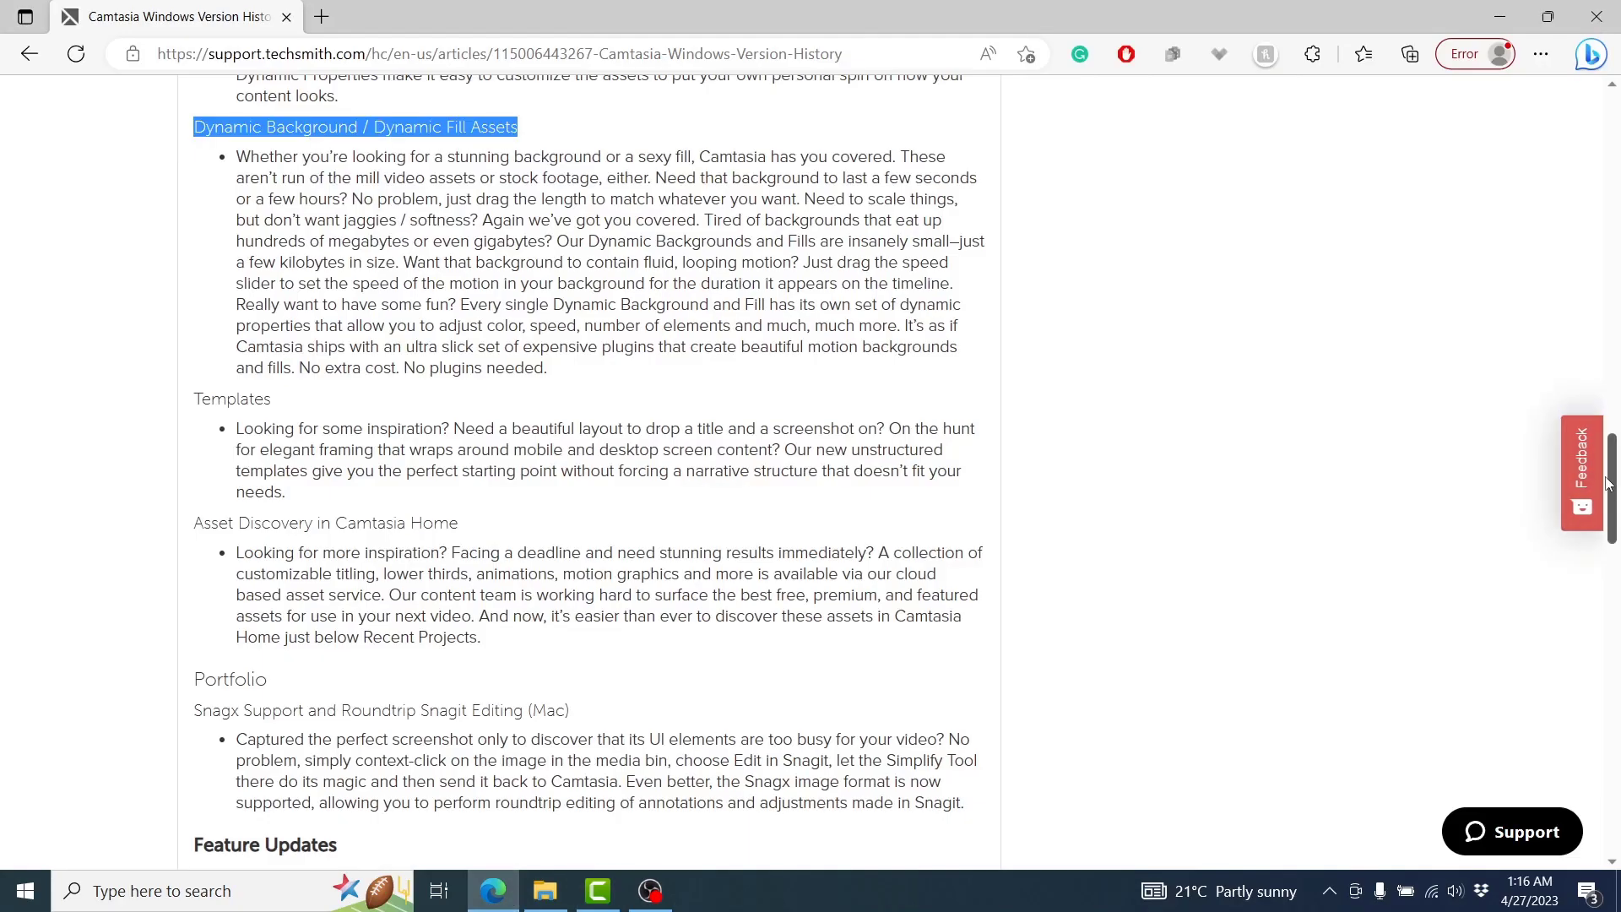
{"action": "left_click_drag", "start_coordinate": [1612, 478], "coordinate": [1615, 555]}
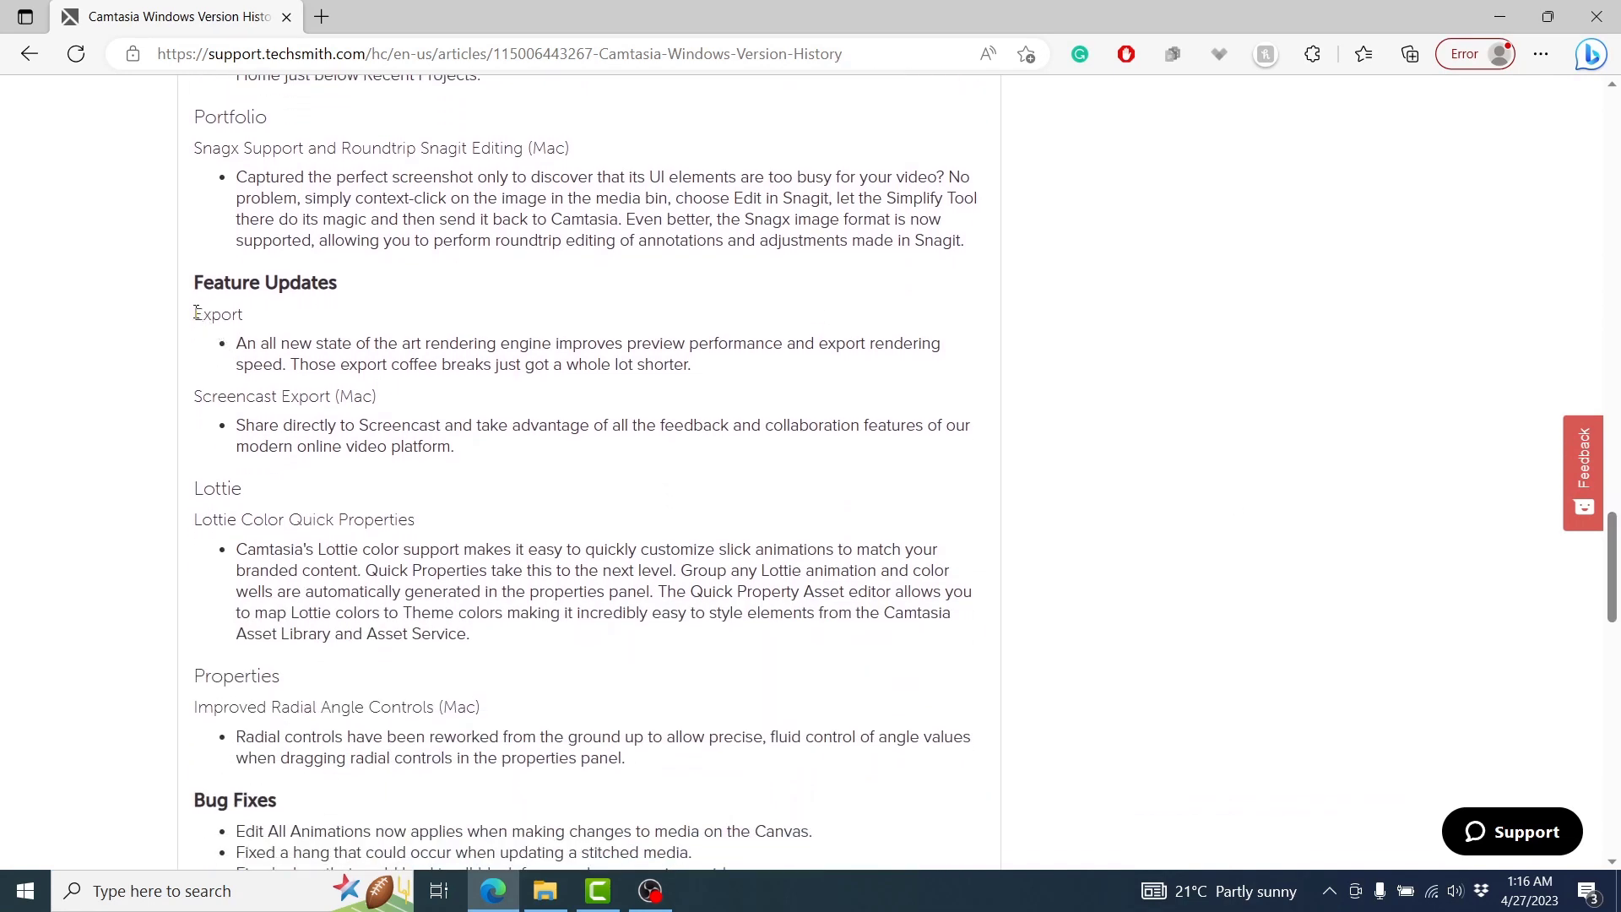
{"action": "left_click_drag", "start_coordinate": [195, 313], "coordinate": [246, 327]}
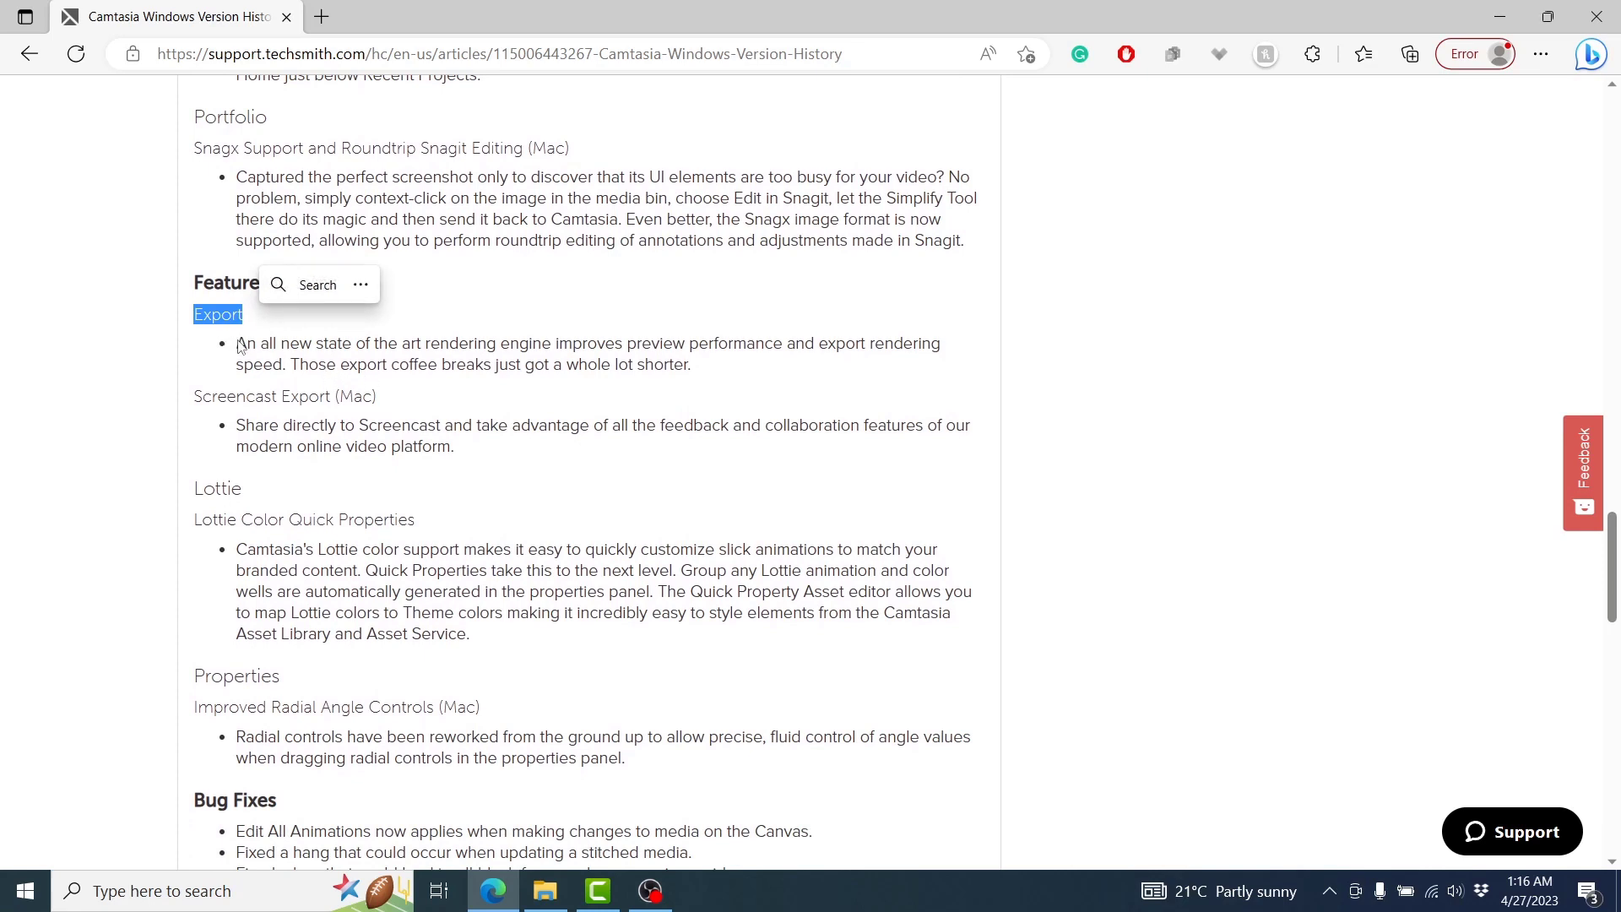
{"action": "left_click_drag", "start_coordinate": [237, 343], "coordinate": [716, 369]}
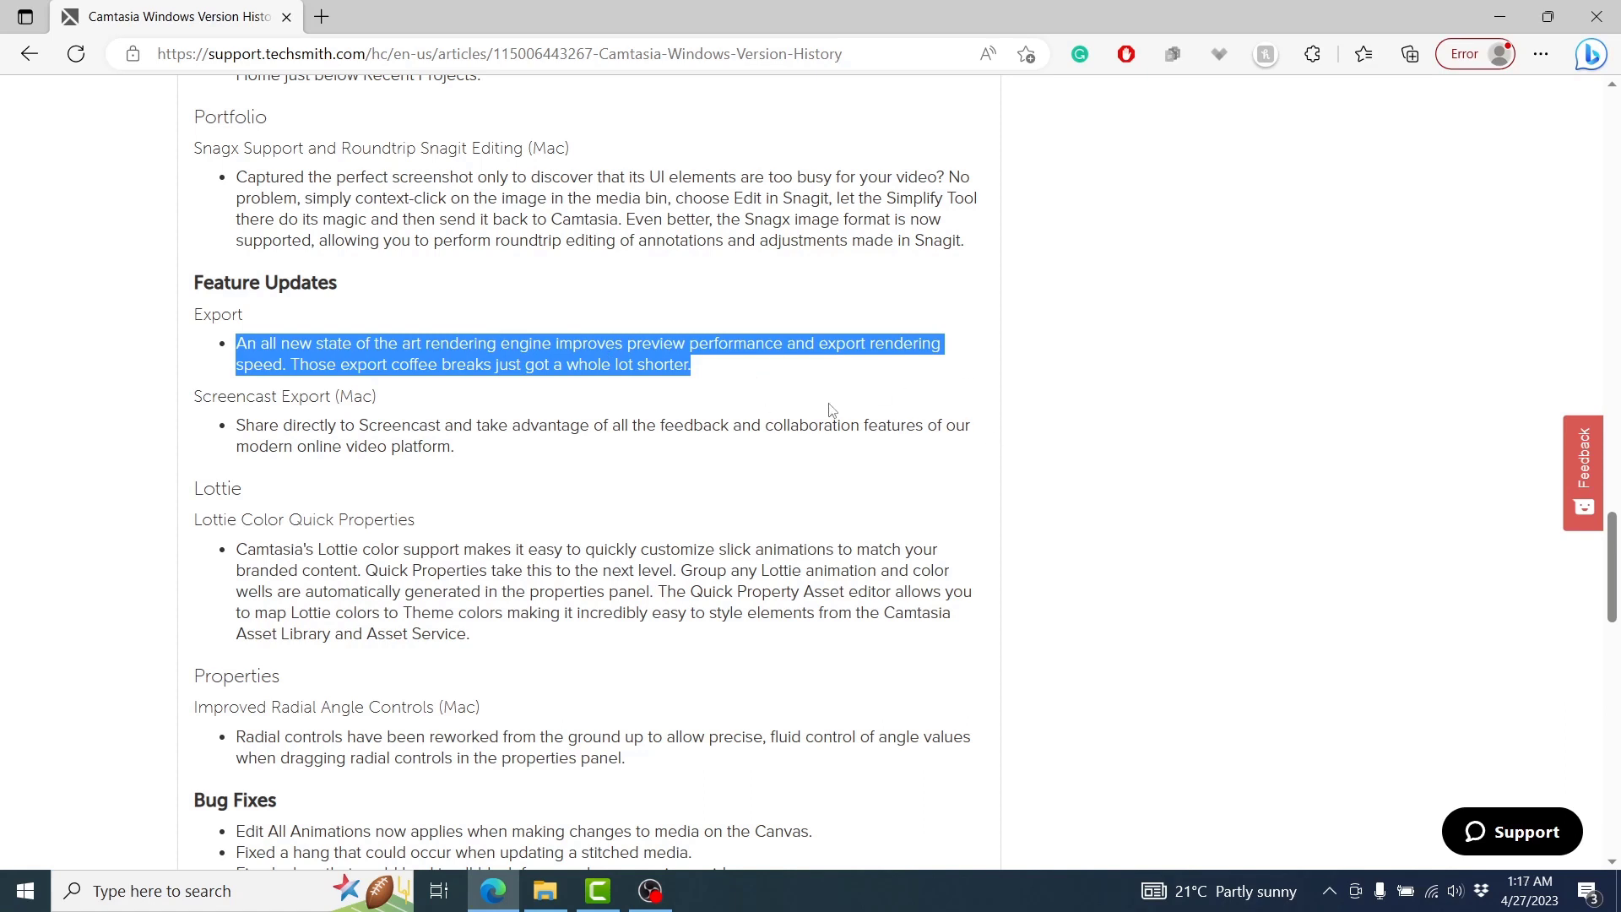
Return to Camtasia, close the Dynamic Fill 1 group, and place the playhead at 0:01:36;12 on the main timeline.
{"action": "left_click", "coordinate": [614, 904]}
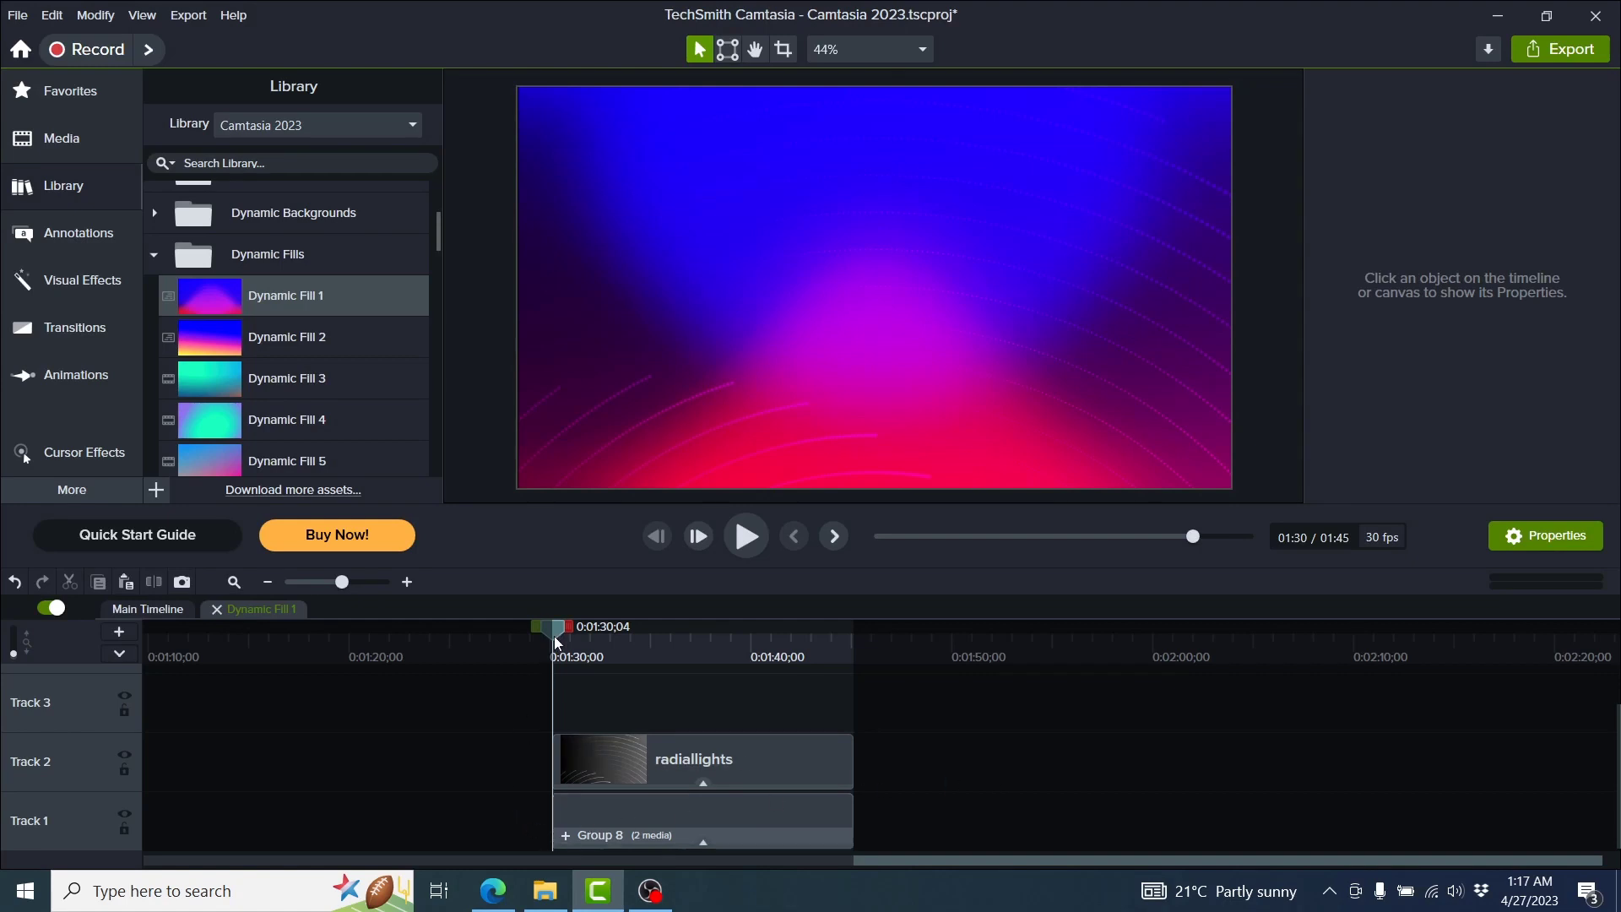
{"action": "mouse_move", "coordinate": [554, 636]}
{"action": "left_mouse_down"}
{"action": "mouse_move", "coordinate": [682, 633]}
{"action": "mouse_move", "coordinate": [554, 633]}
{"action": "left_mouse_up"}
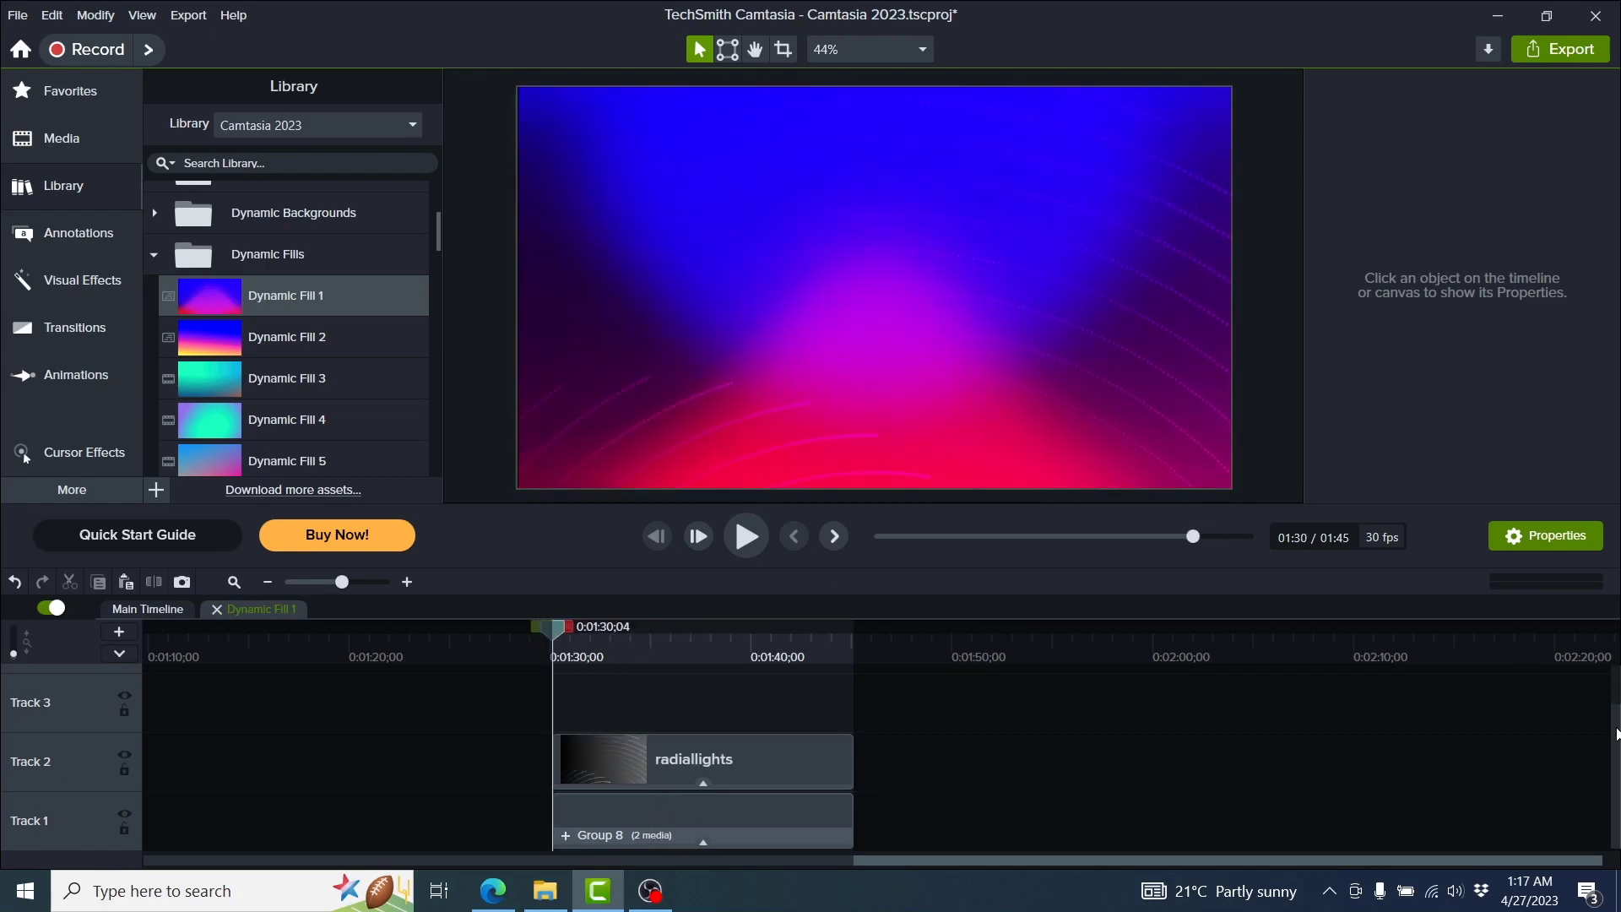
{"action": "scroll", "coordinate": [1616, 733], "scroll_direction": "up", "scroll_amount": 1}
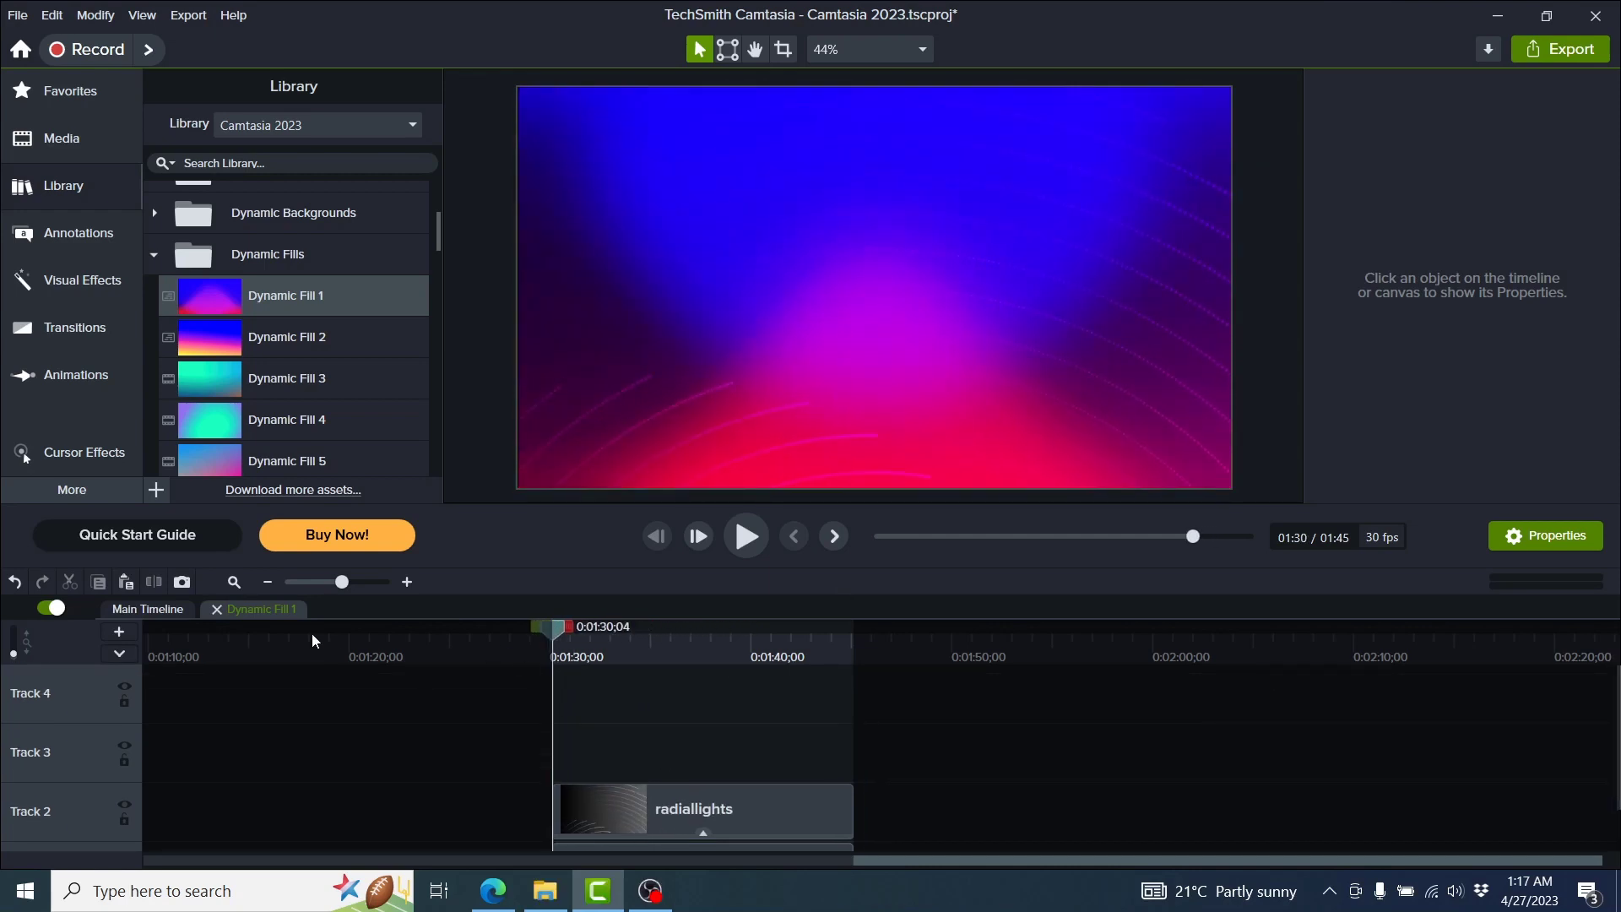
{"action": "left_click", "coordinate": [214, 609]}
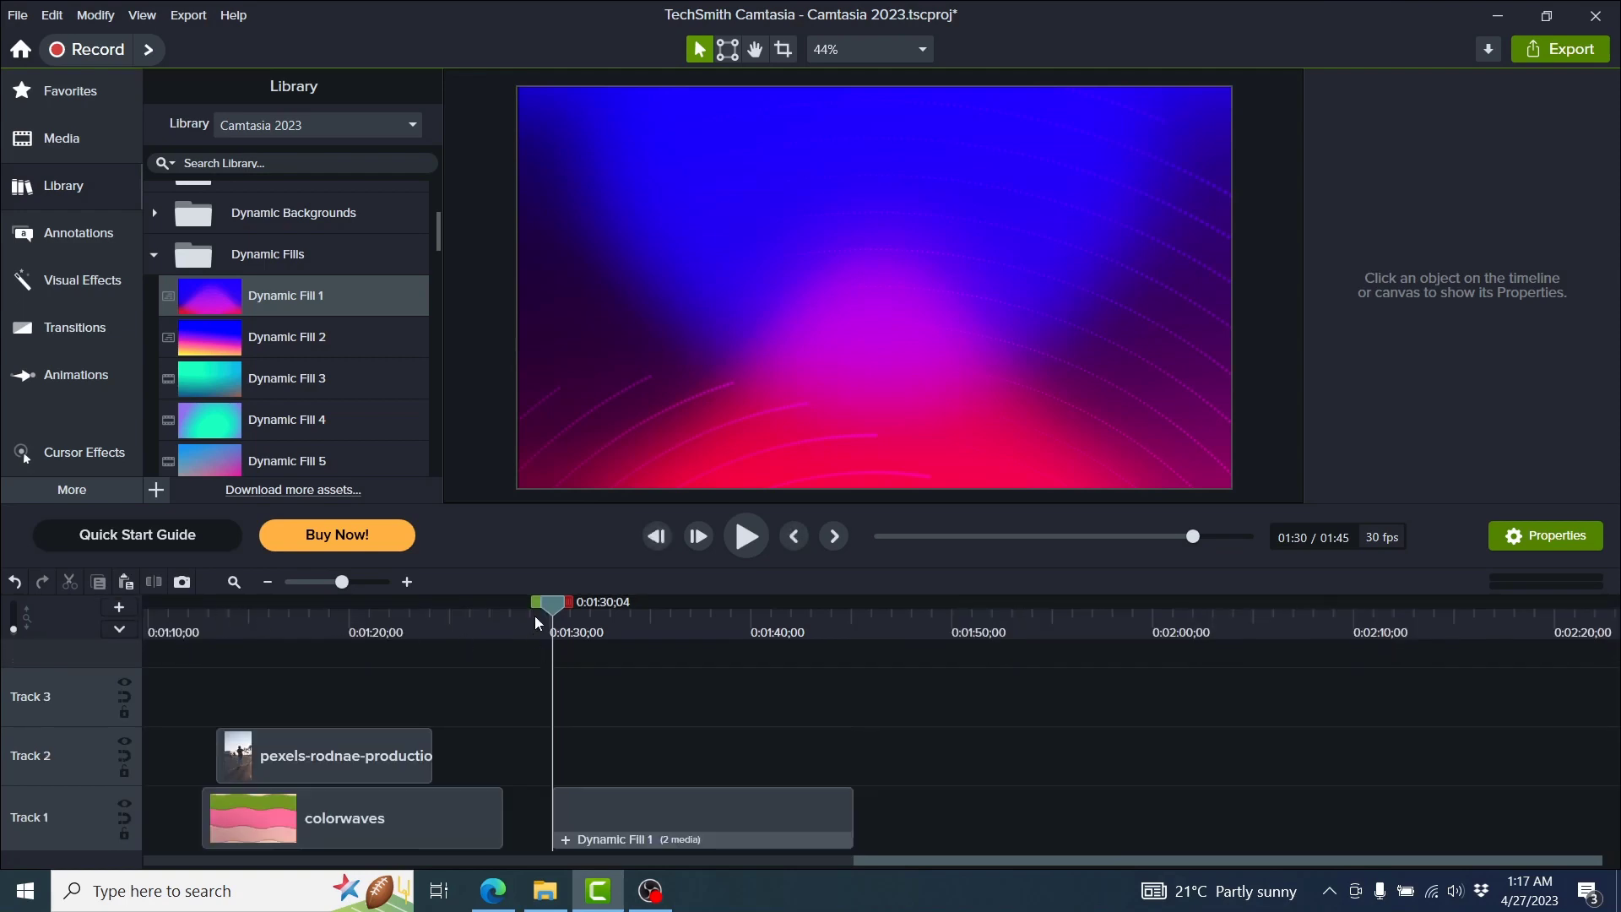
{"action": "left_click_drag", "start_coordinate": [554, 606], "coordinate": [678, 629]}
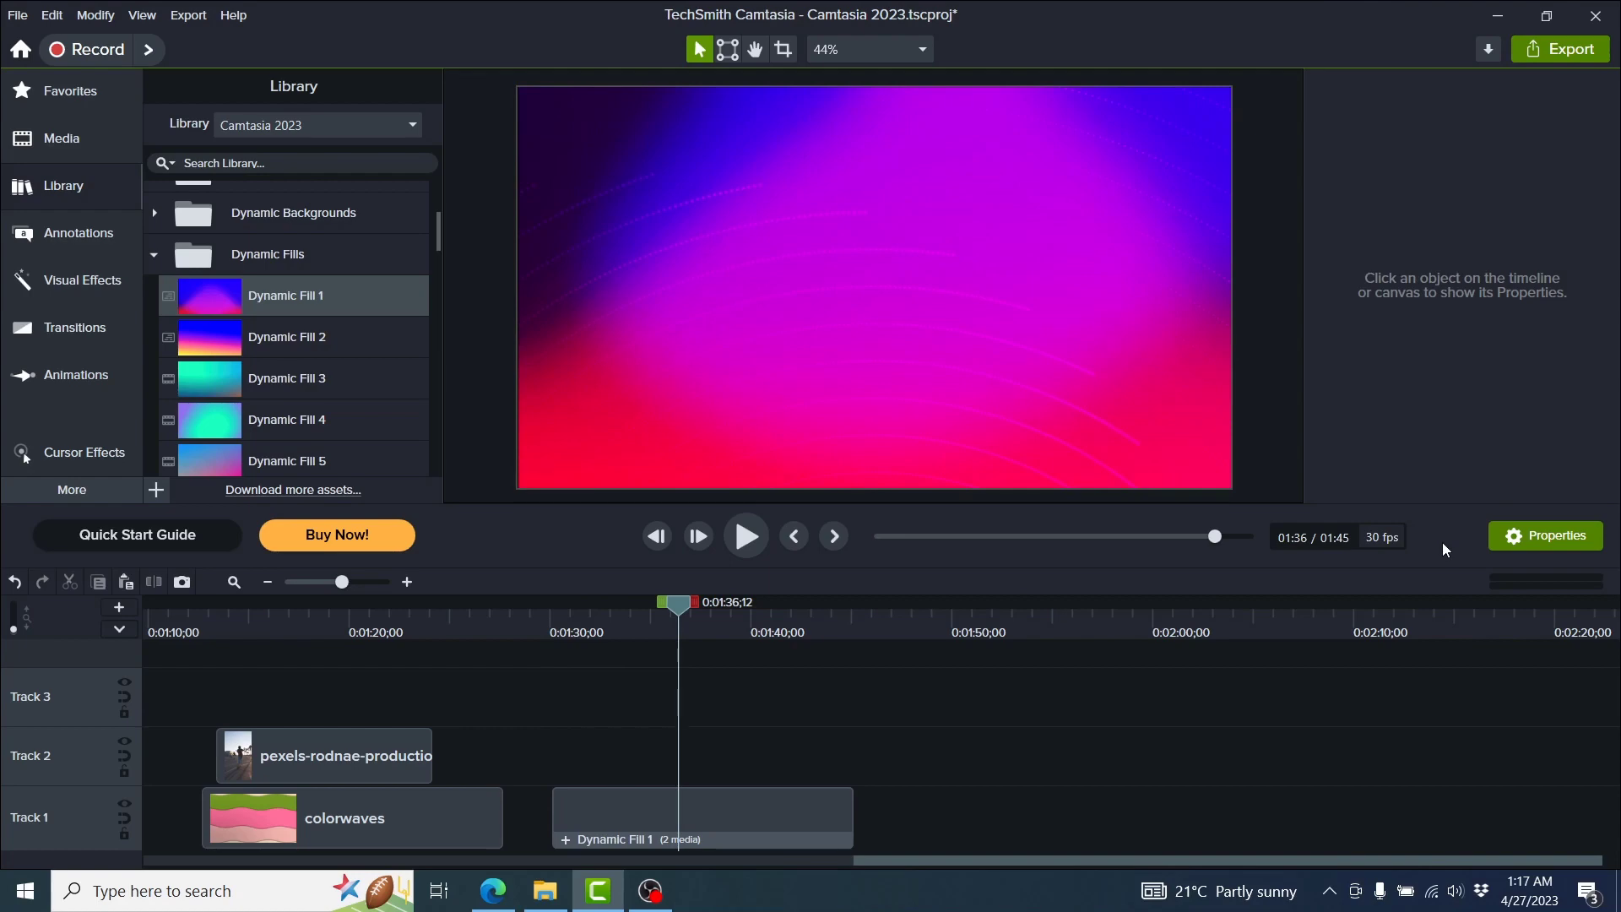
Switch back to Edge and examine the Lottie Color Quick Properties entry, highlighting it, followed by the Bug Fixes and IT administrator updates.
{"action": "left_click", "coordinate": [493, 890]}
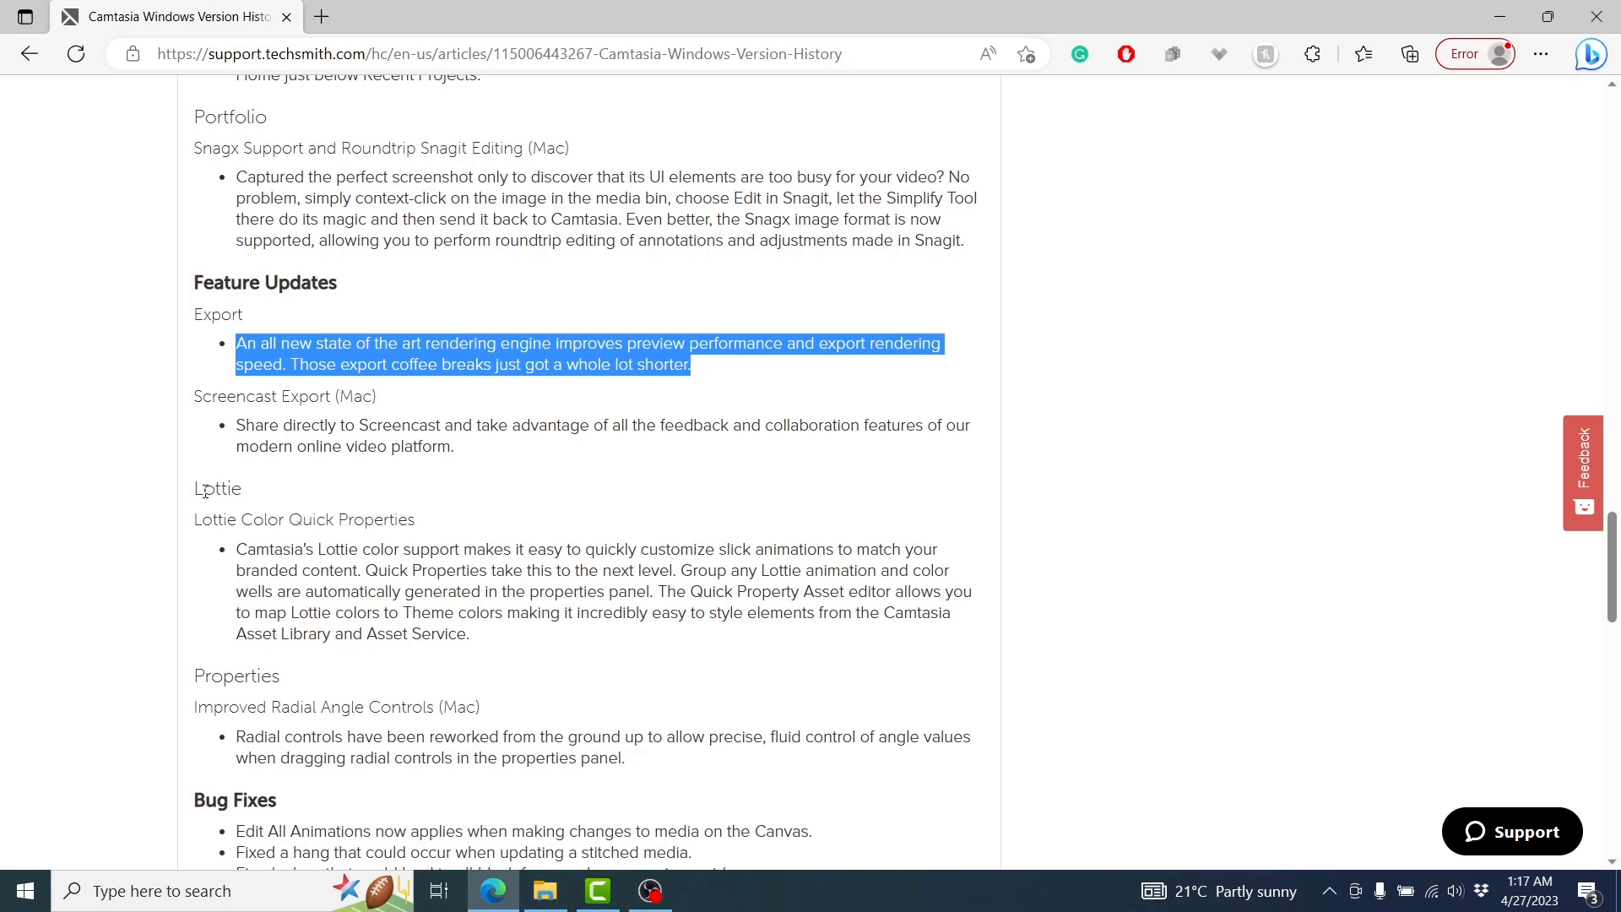
{"action": "left_click_drag", "start_coordinate": [206, 492], "coordinate": [488, 640]}
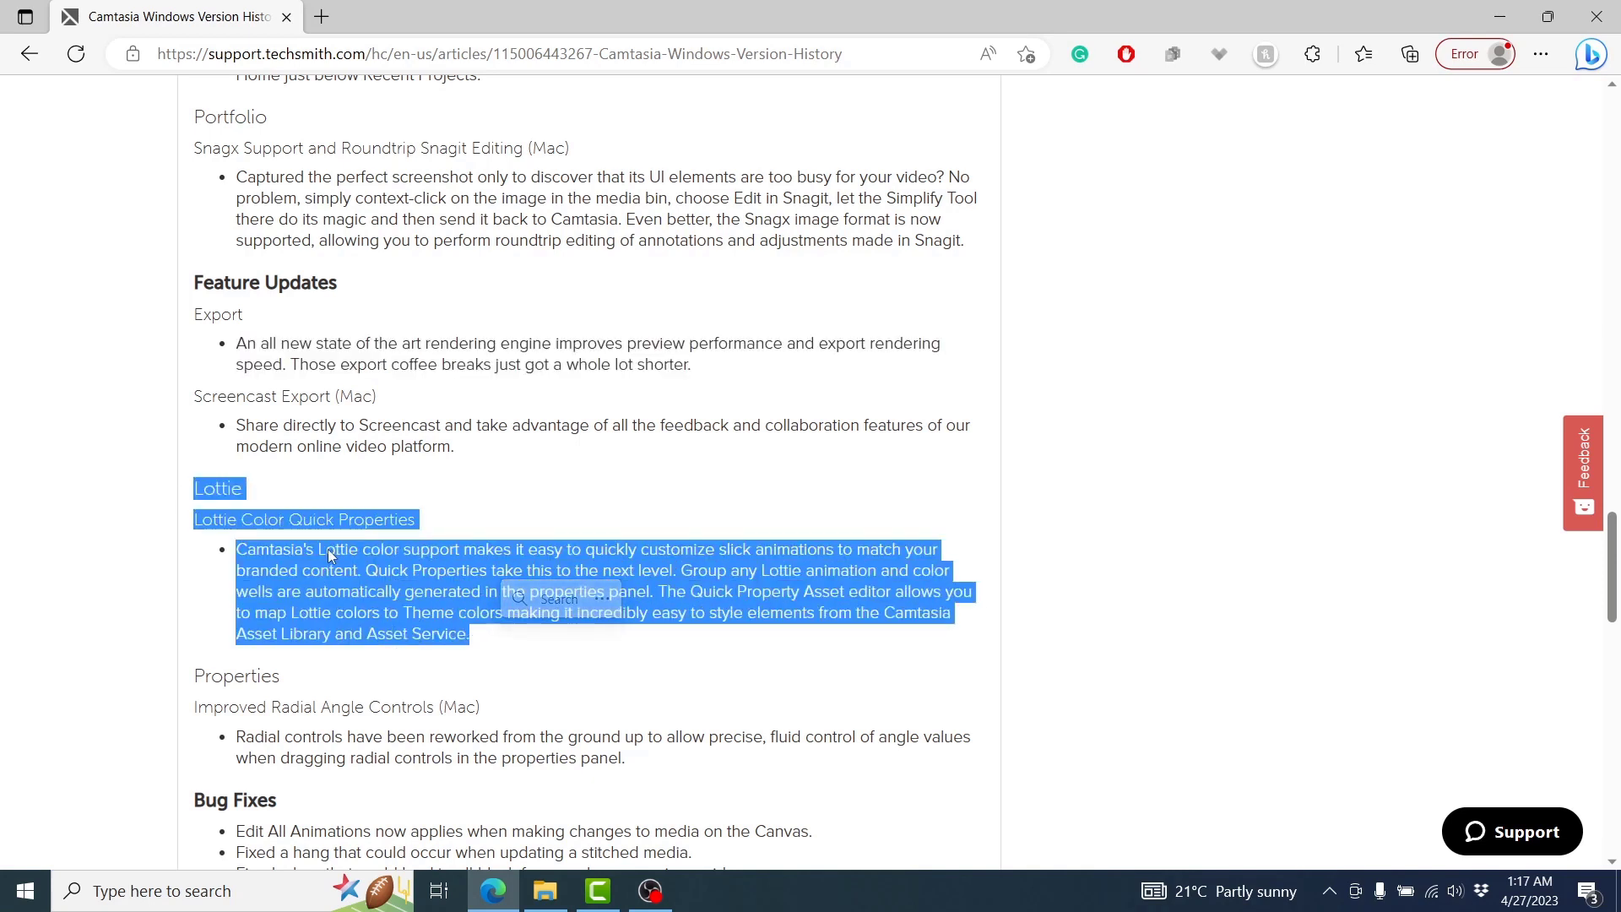
{"action": "left_click", "coordinate": [273, 558]}
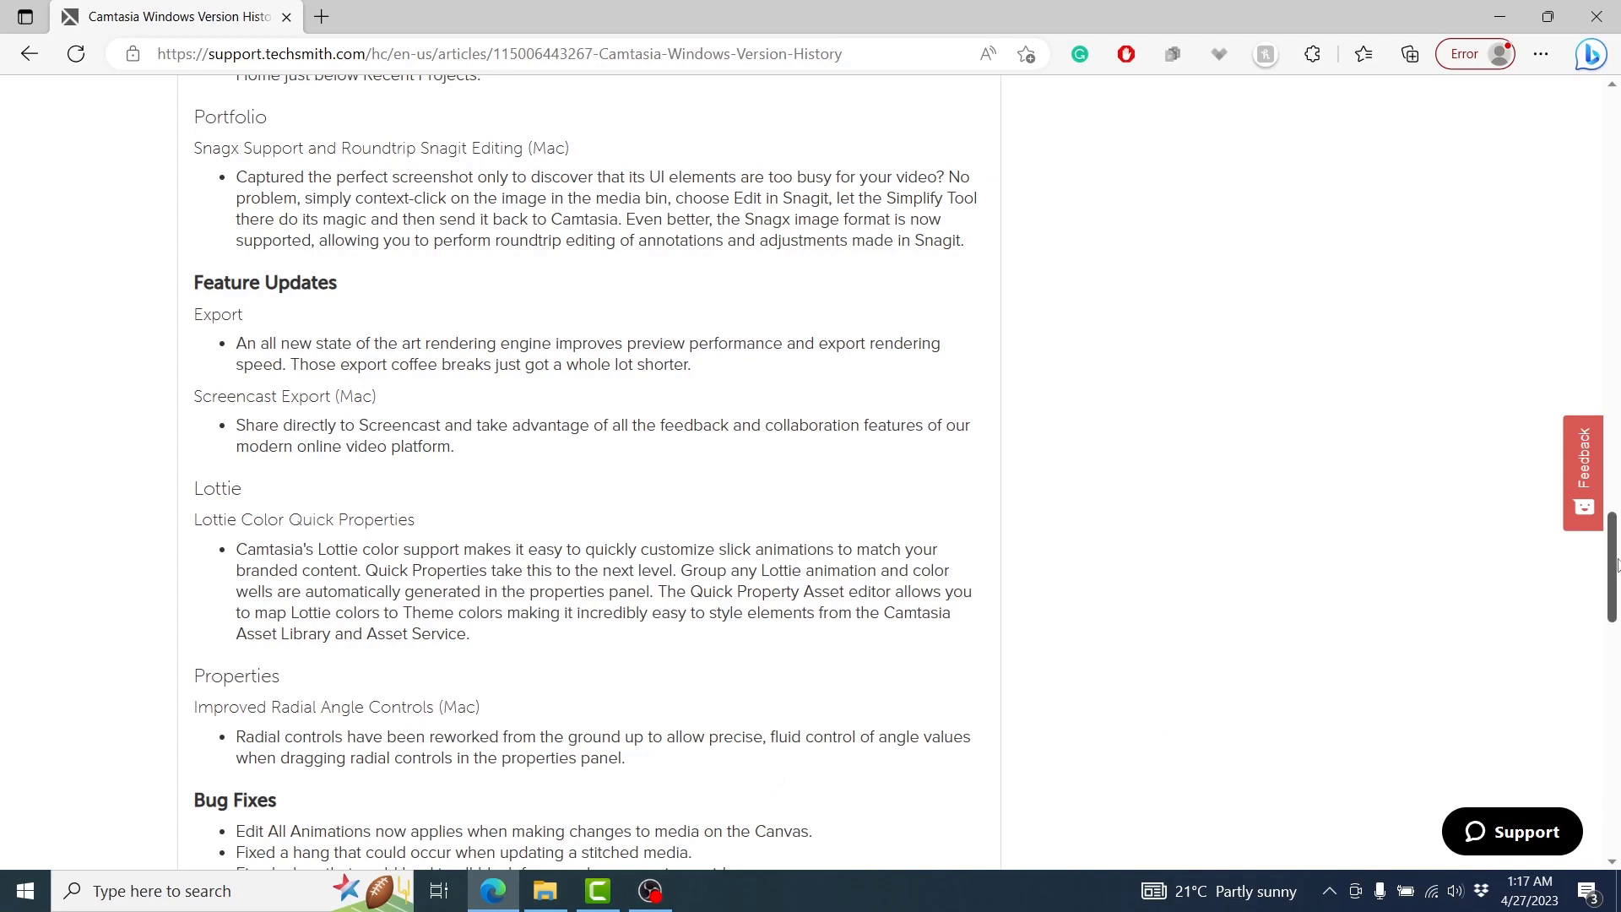
{"action": "left_click_drag", "start_coordinate": [1617, 564], "coordinate": [1617, 625]}
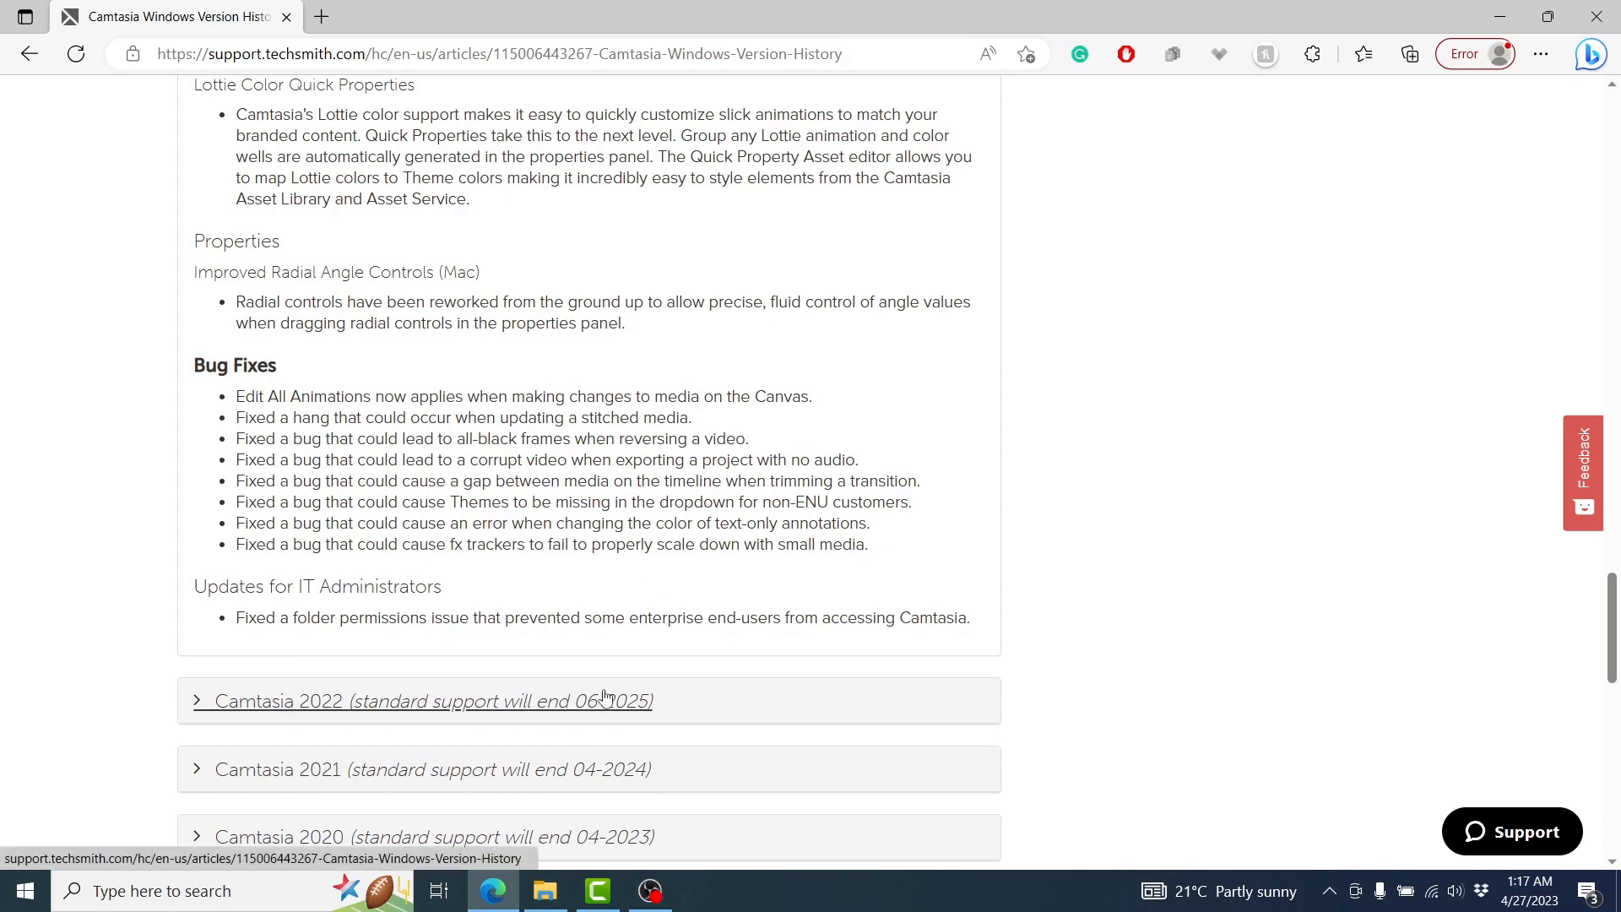
Go back to the Camtasia 2023.0.1 release notes and examine their Bug Fixes list, highlighting the first entries.
{"action": "left_click_drag", "start_coordinate": [1613, 662], "coordinate": [1618, 210]}
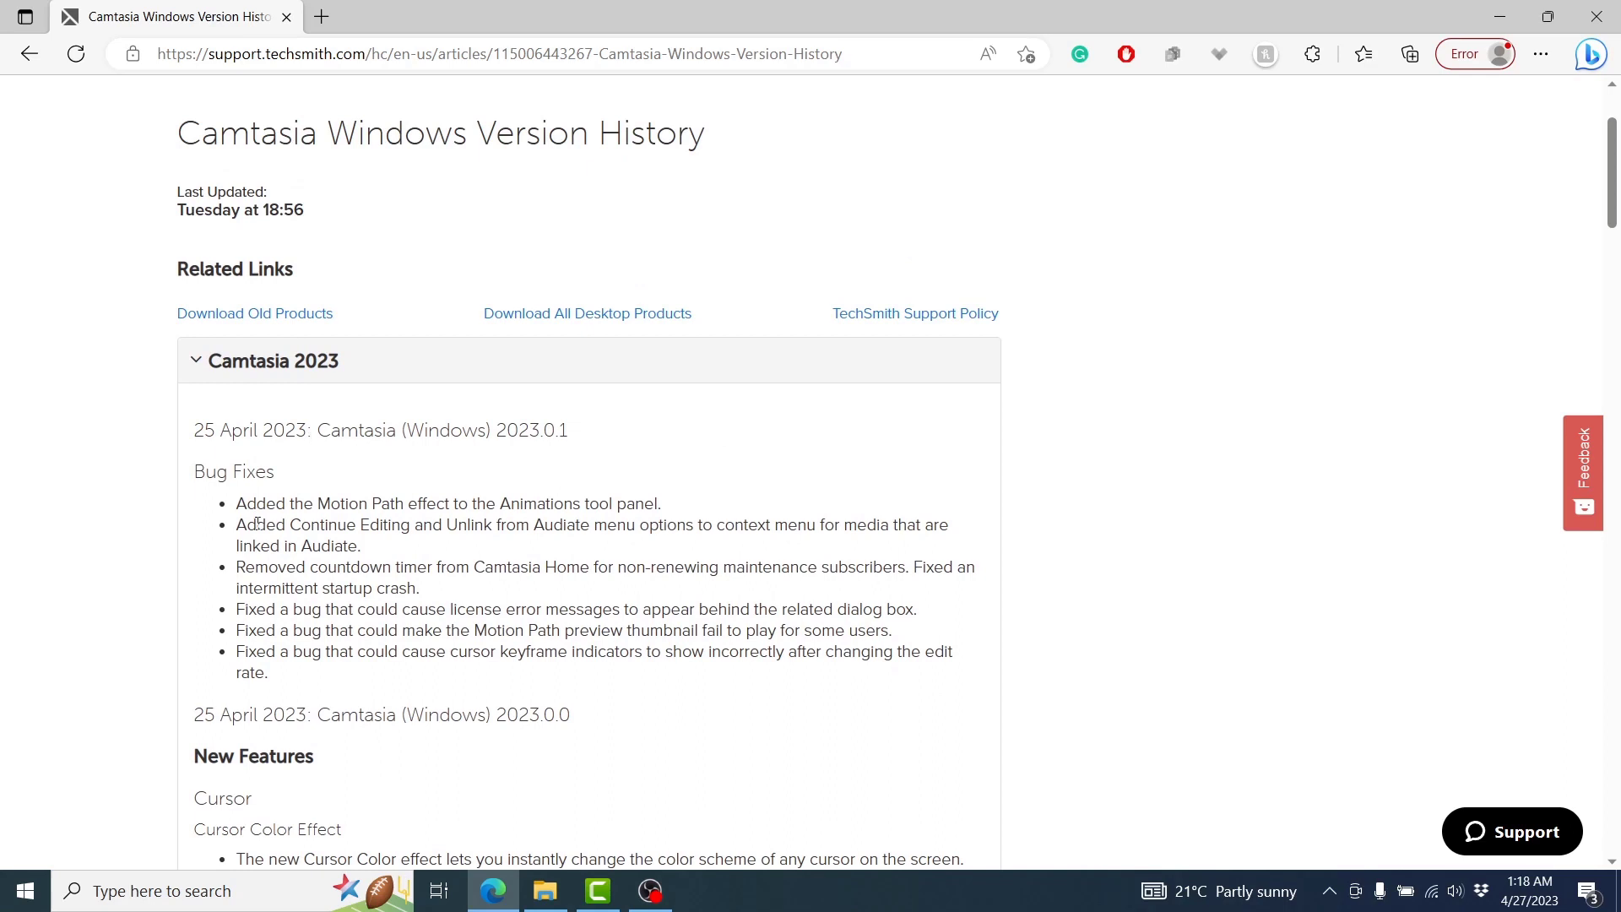
{"action": "left_click_drag", "start_coordinate": [234, 504], "coordinate": [398, 567]}
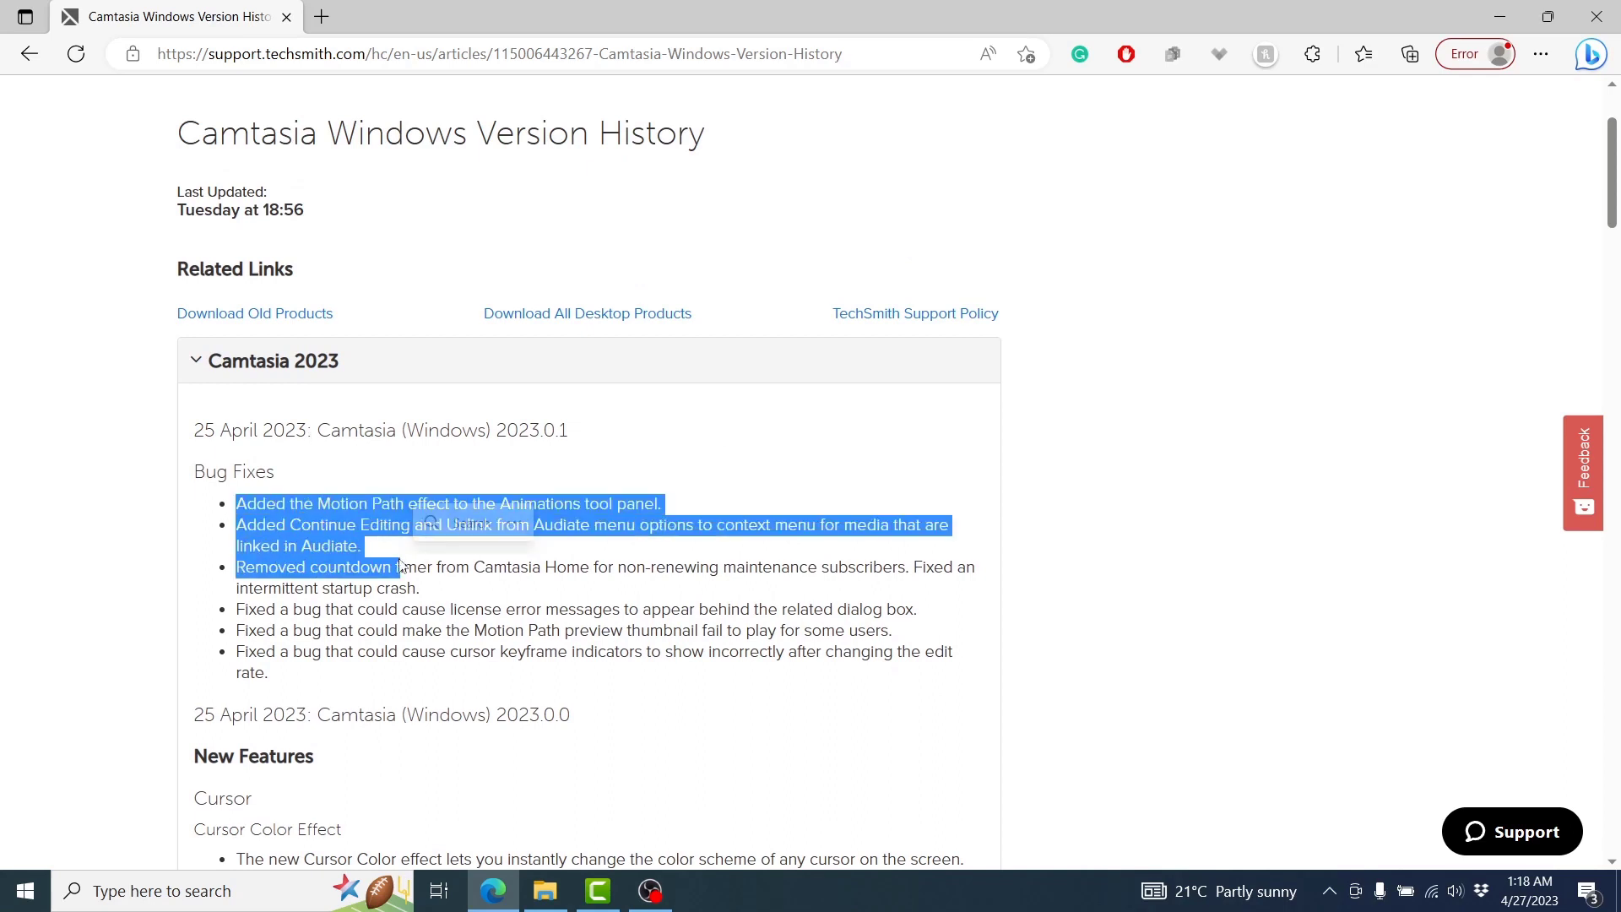
{"action": "left_click", "coordinate": [376, 613]}
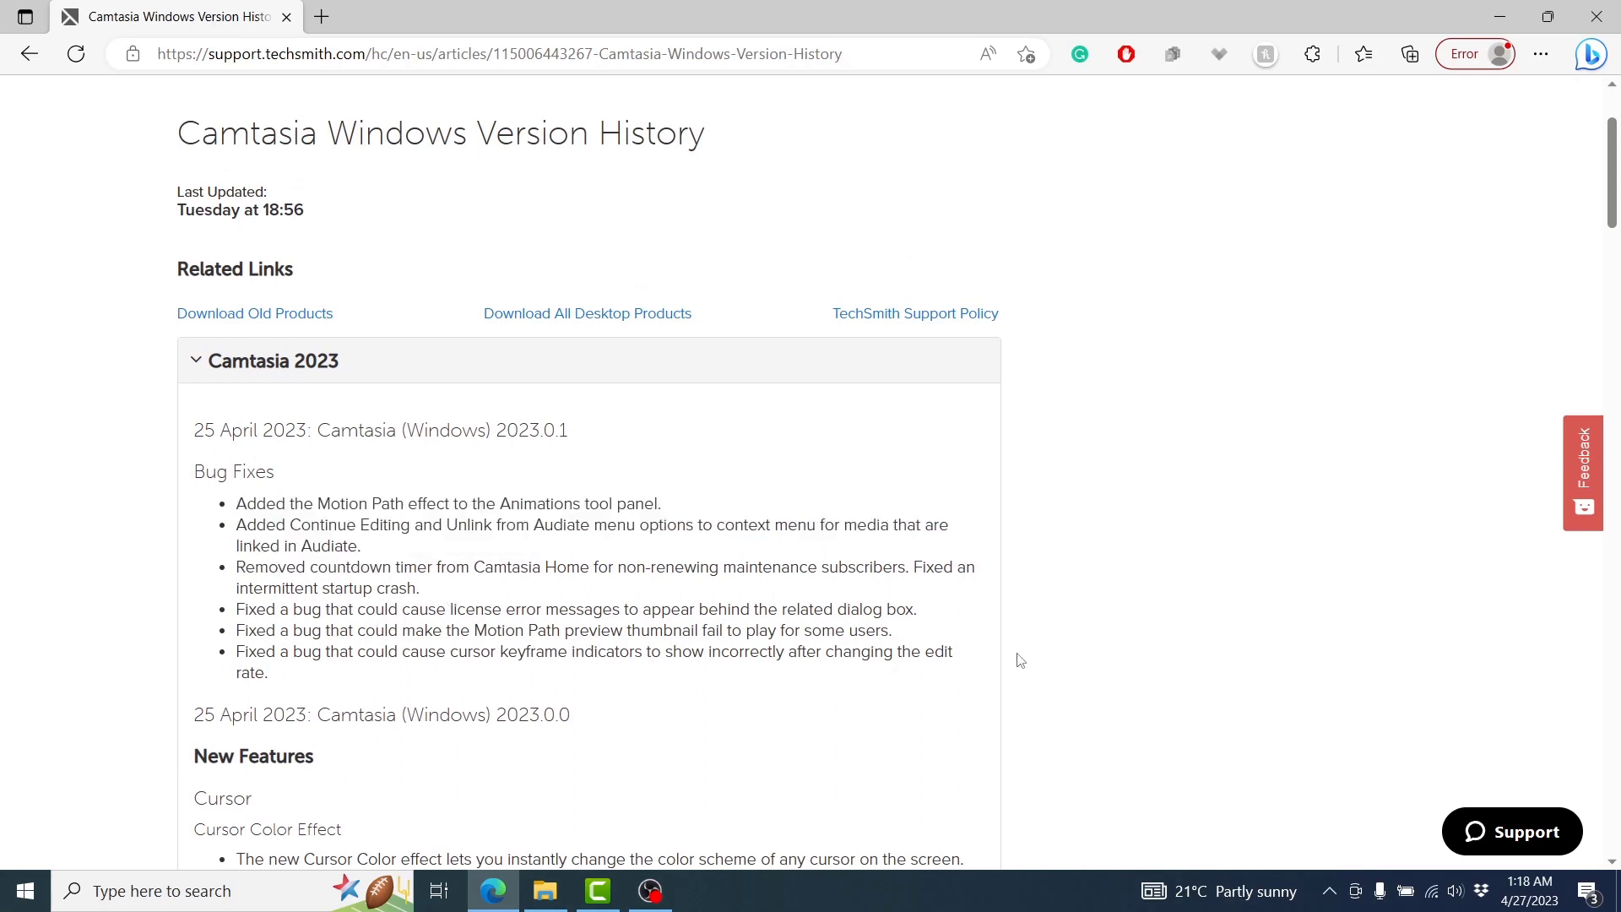
Review the 2023.0.0 New Features again, from the Cursor entries through Visual Effects to AI Background Removal.
{"action": "left_click_drag", "start_coordinate": [1612, 165], "coordinate": [1612, 171]}
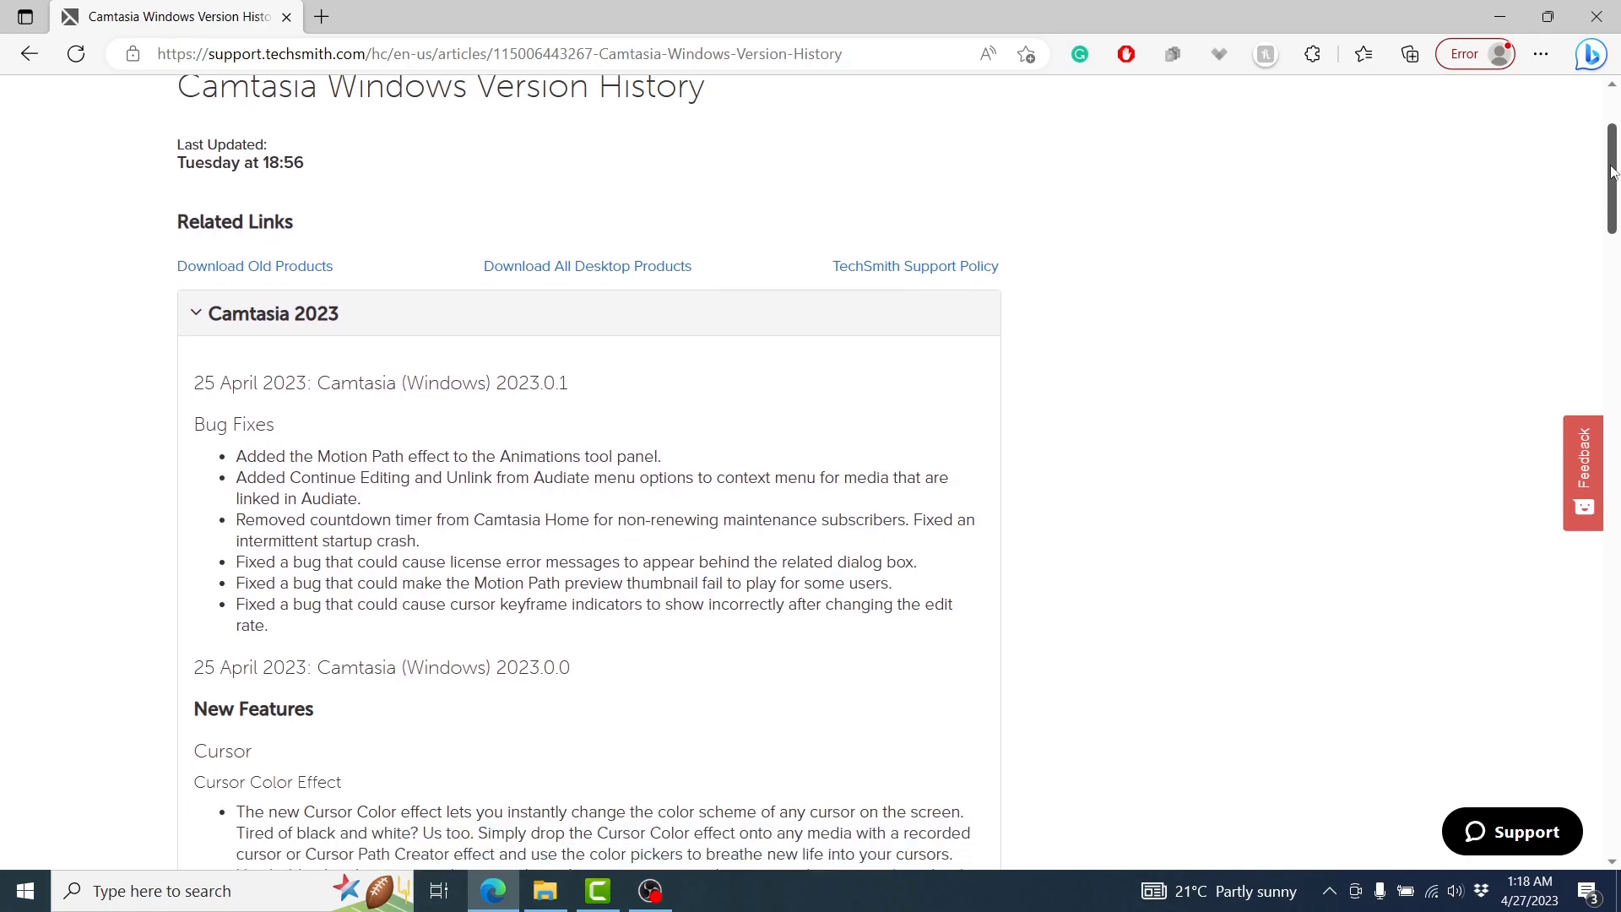
{"action": "left_click_drag", "start_coordinate": [1612, 172], "coordinate": [1612, 233]}
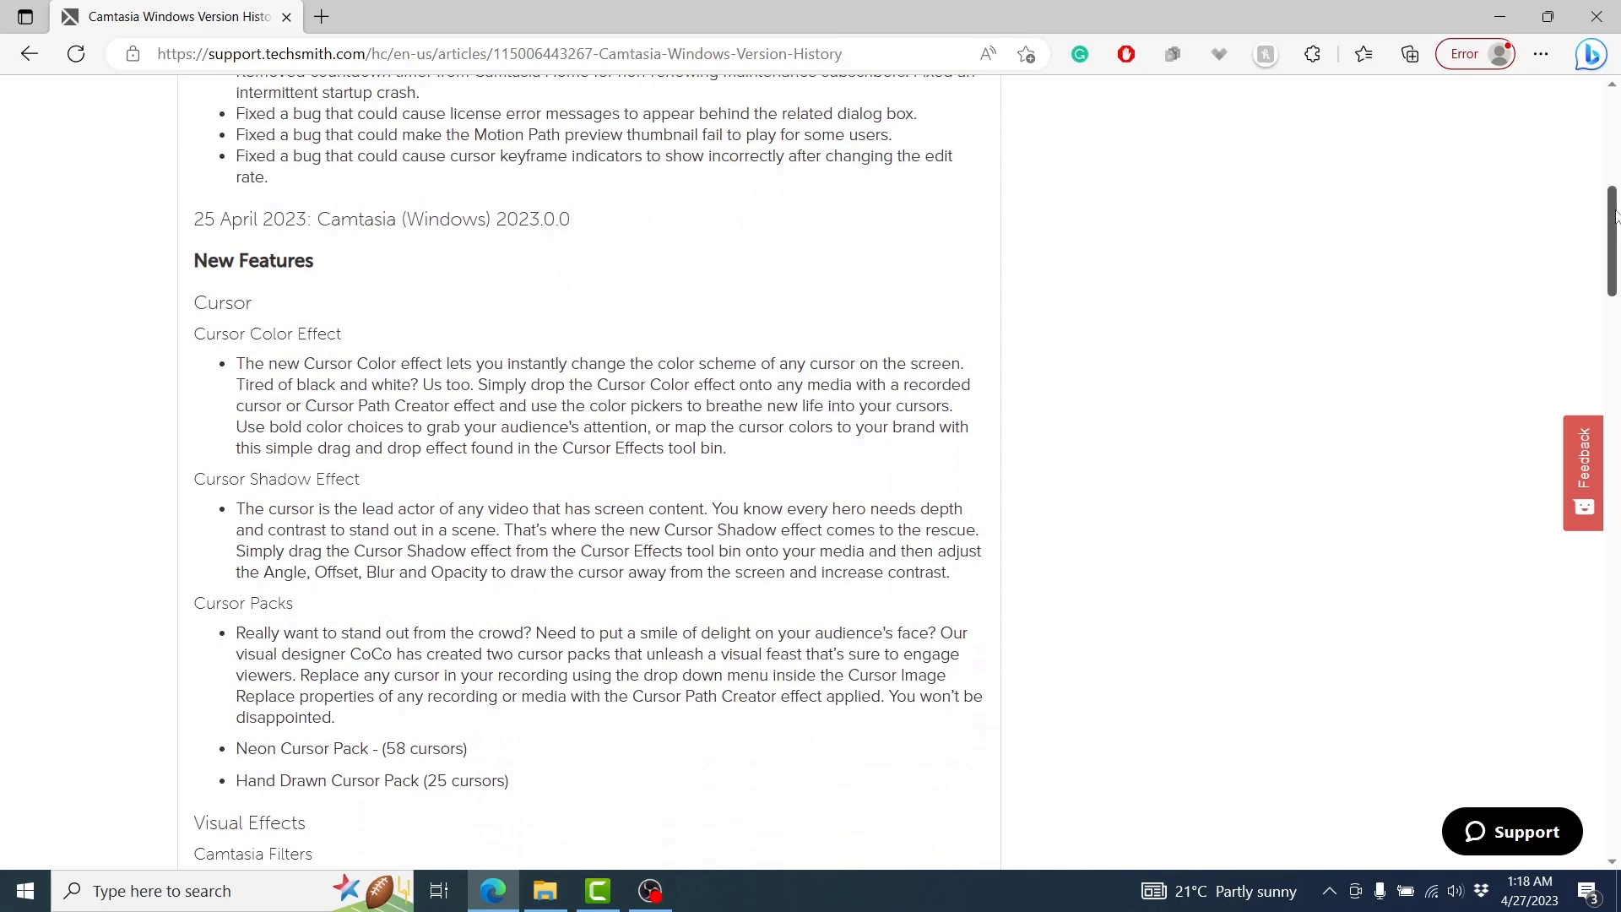
{"action": "scroll", "coordinate": [1418, 289], "scroll_direction": "down", "scroll_amount": 5}
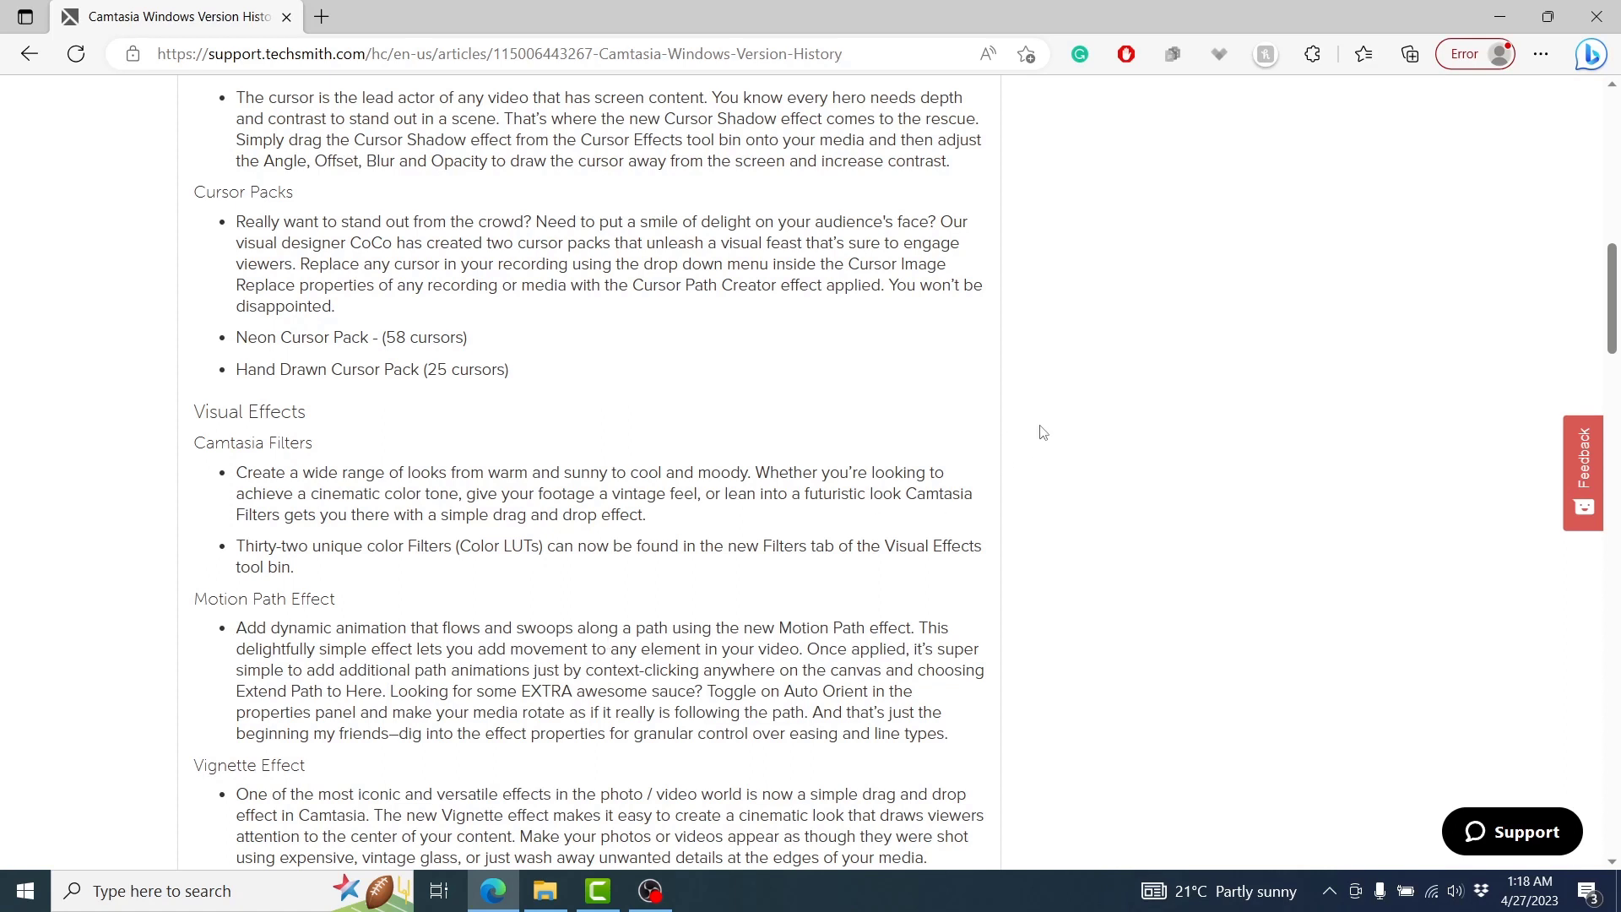
{"action": "left_click_drag", "start_coordinate": [1612, 293], "coordinate": [1612, 336]}
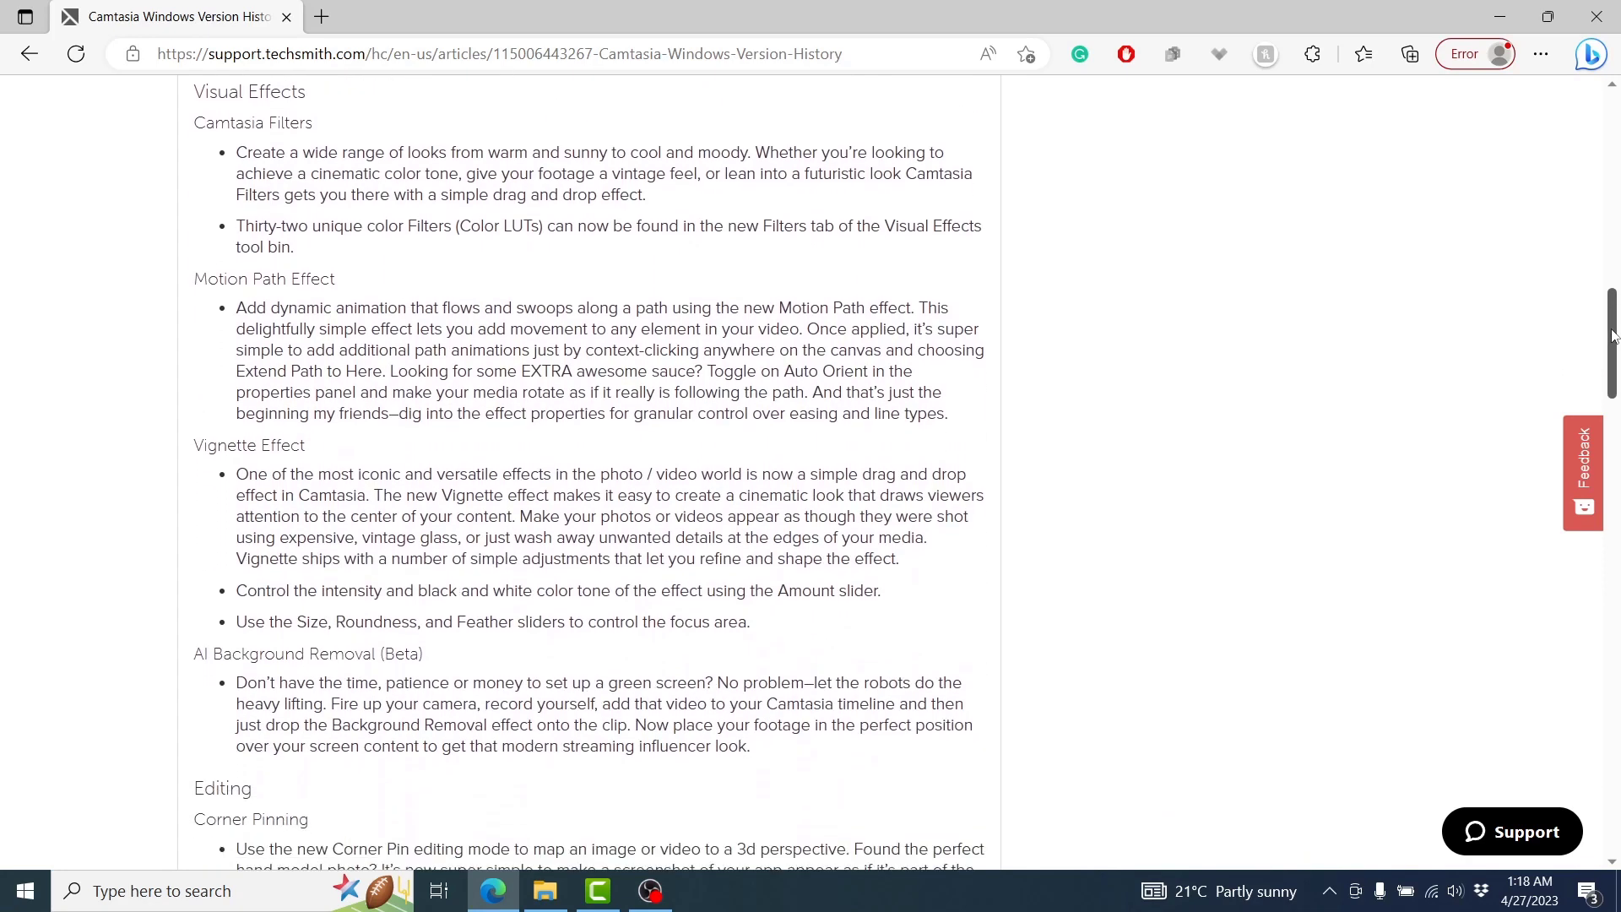